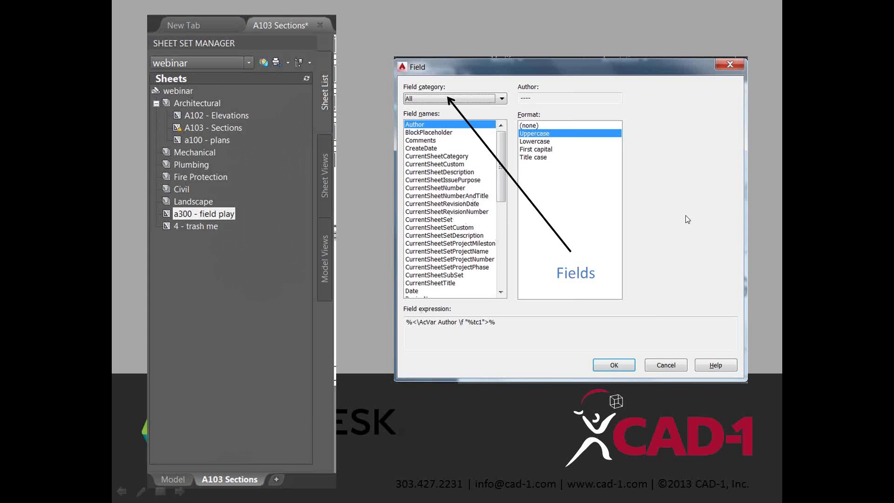
- Advance through the sheet-set field slides to the end-of-show screen
{"action": "left_click", "coordinate": [672, 217]}
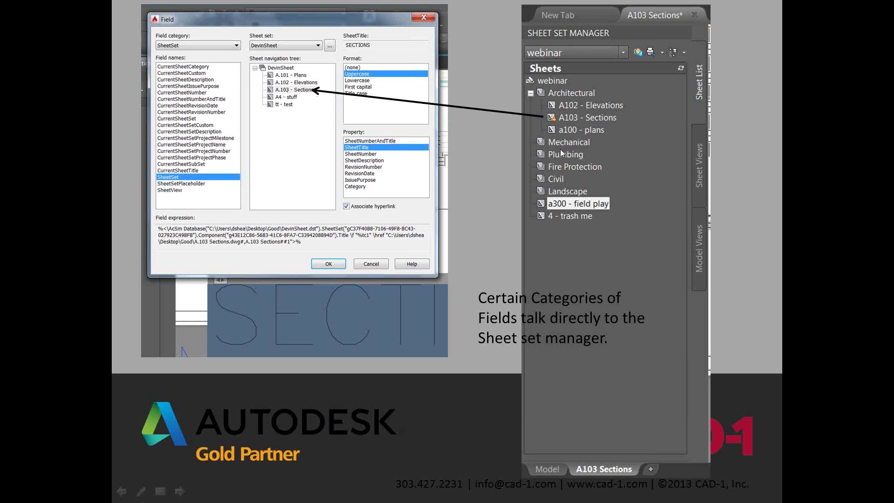
{"action": "left_click", "coordinate": [493, 213]}
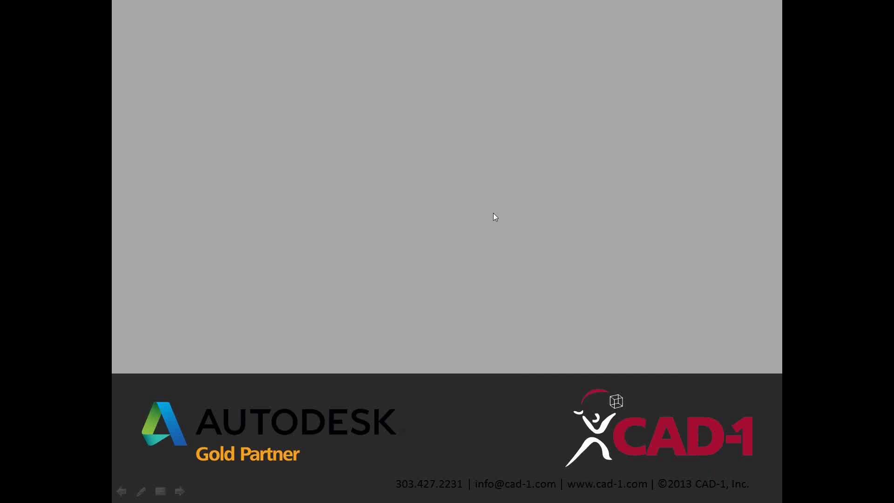
{"action": "left_click", "coordinate": [494, 213]}
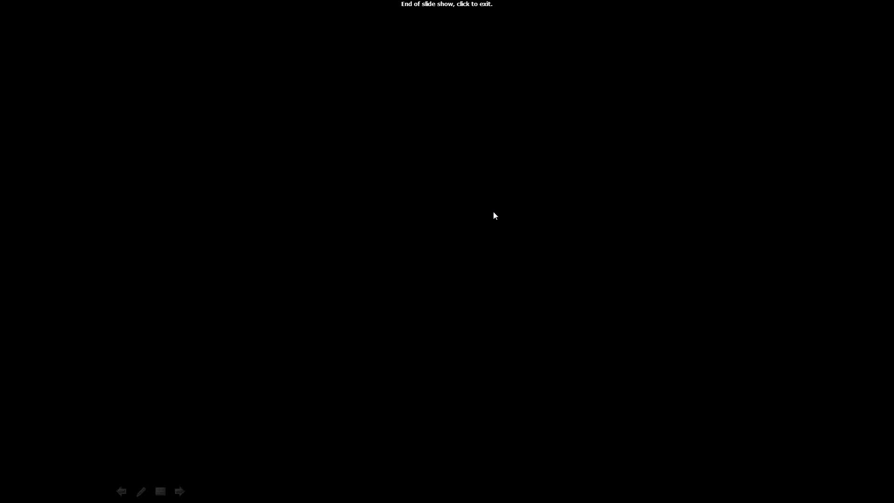
- Leave the slide show and bring the A103 Sections layout to the front in AutoCAD
{"action": "left_click", "coordinate": [494, 211]}
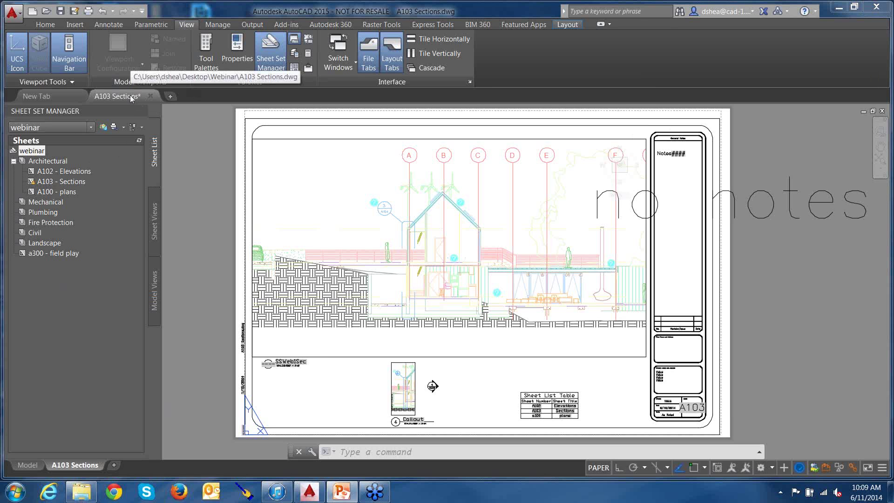
{"action": "mouse_move", "coordinate": [132, 97]}
{"action": "left_click", "coordinate": [76, 155]}
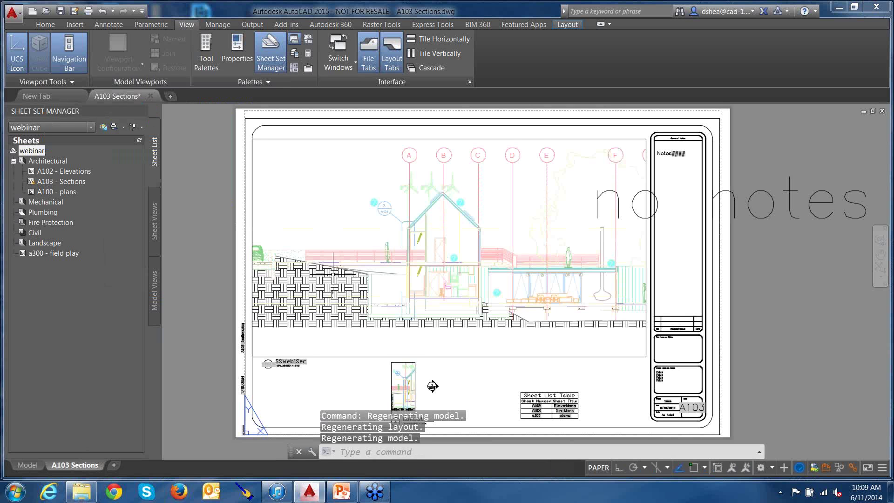
{"action": "middle_click_drag", "start_coordinate": [335, 271], "coordinate": [346, 271]}
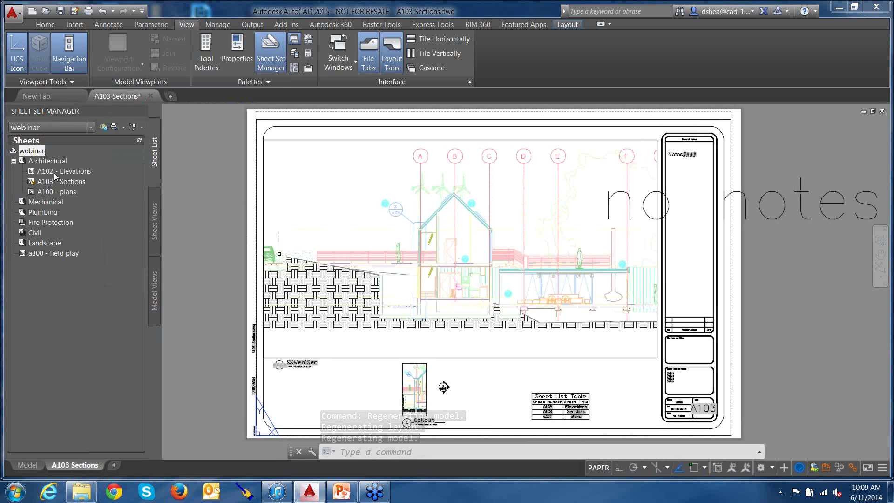
- Browse the webinar sheet set and open the a300 - field play sheet
{"action": "left_click", "coordinate": [54, 172]}
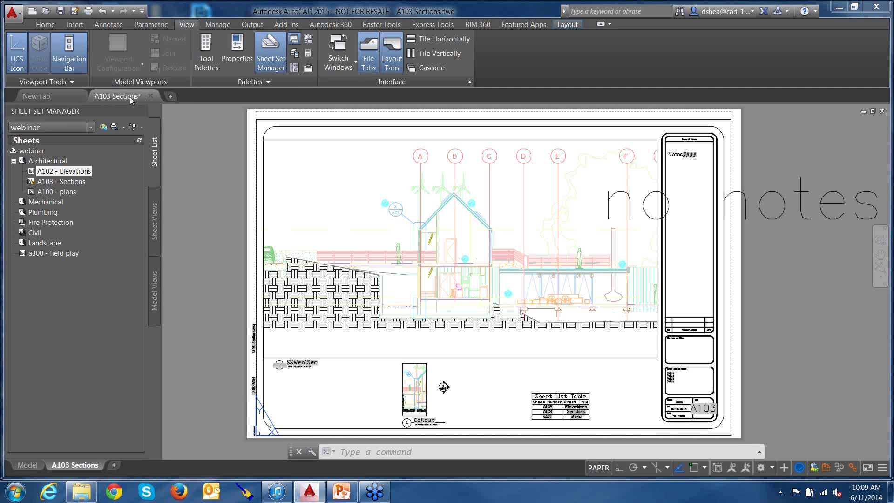
{"action": "left_click", "coordinate": [40, 152]}
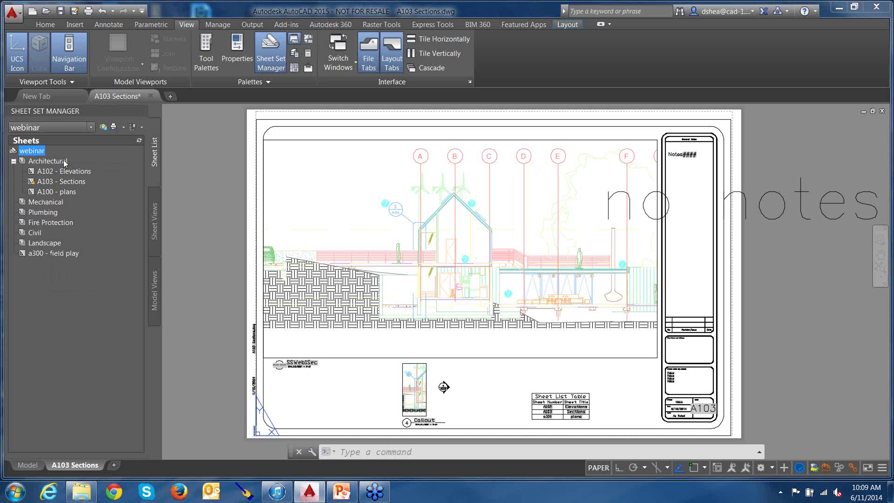
{"action": "double_click", "coordinate": [60, 253]}
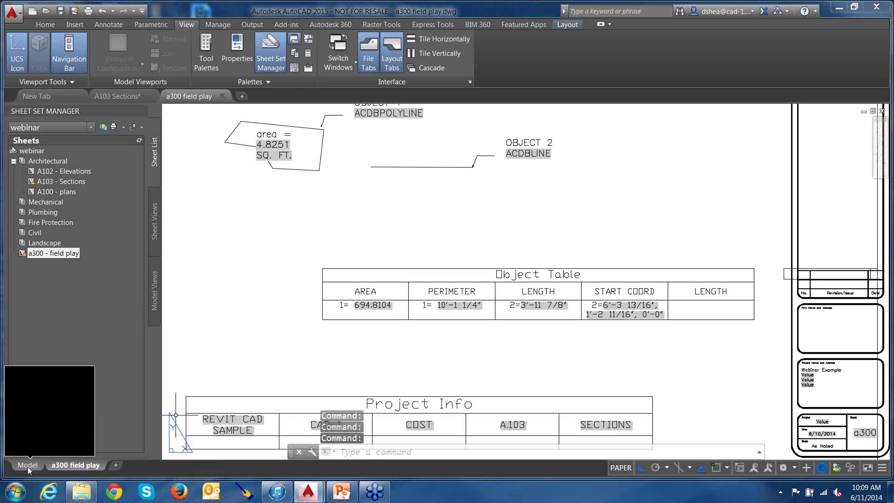
- Switch to model space and zoom in on the Object 1 polyline labelled 4.8251 SQ. FT
{"action": "left_click", "coordinate": [28, 466]}
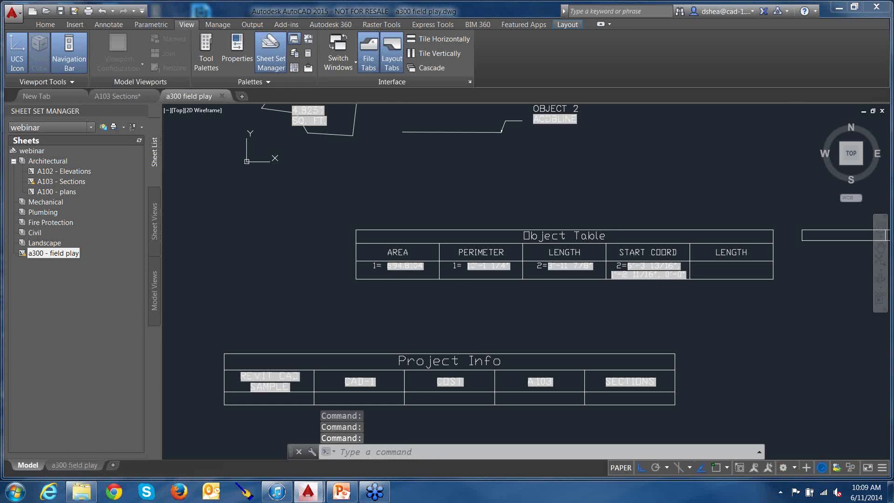
{"action": "mouse_move", "coordinate": [395, 223]}
{"action": "middle_mouse_down"}
{"action": "mouse_move", "coordinate": [396, 279]}
{"action": "mouse_move", "coordinate": [415, 309]}
{"action": "middle_mouse_up"}
{"action": "scroll", "coordinate": [395, 279], "scroll_direction": "up", "scroll_amount": 4}
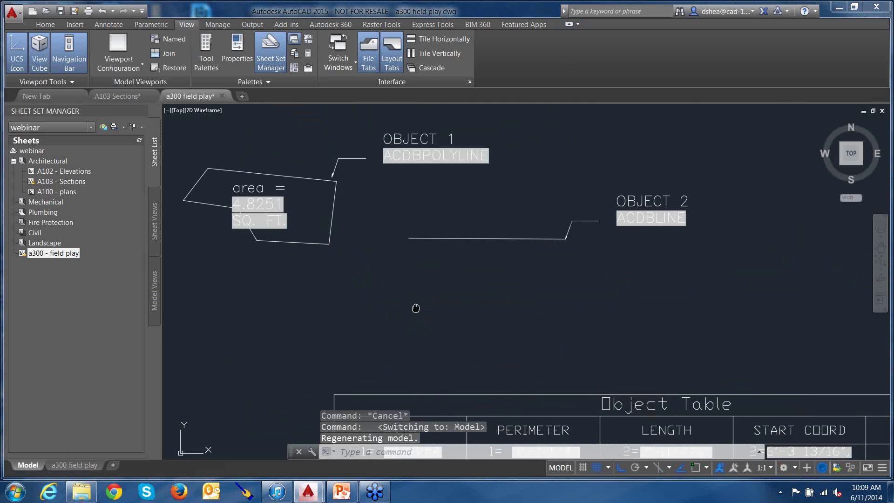
{"action": "scroll", "coordinate": [514, 345], "scroll_direction": "down", "scroll_amount": 4}
{"action": "mouse_move", "coordinate": [513, 345]}
{"action": "middle_mouse_down"}
{"action": "mouse_move", "coordinate": [433, 277]}
{"action": "mouse_move", "coordinate": [565, 256]}
{"action": "mouse_move", "coordinate": [489, 258]}
{"action": "middle_mouse_up"}
{"action": "scroll", "coordinate": [489, 257], "scroll_direction": "up", "scroll_amount": 3}
{"action": "scroll", "coordinate": [463, 264], "scroll_direction": "up", "scroll_amount": 2}
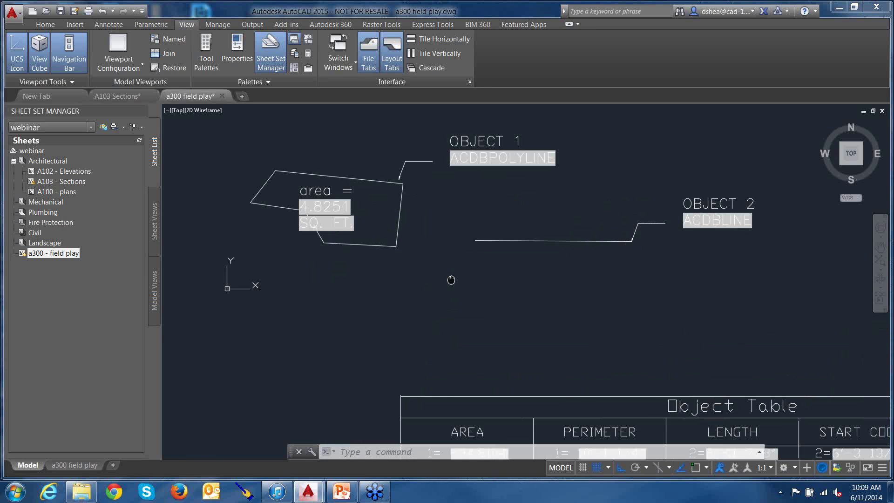
{"action": "middle_click_drag", "start_coordinate": [451, 280], "coordinate": [462, 308]}
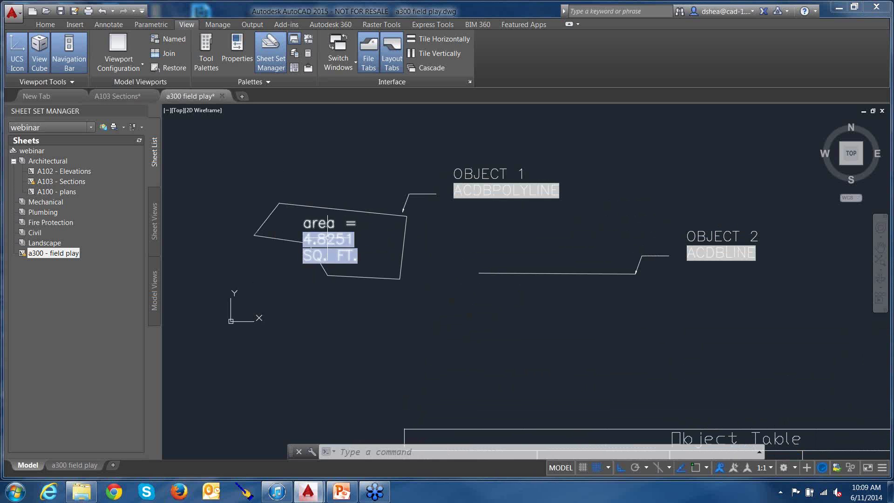
{"action": "left_click", "coordinate": [387, 215]}
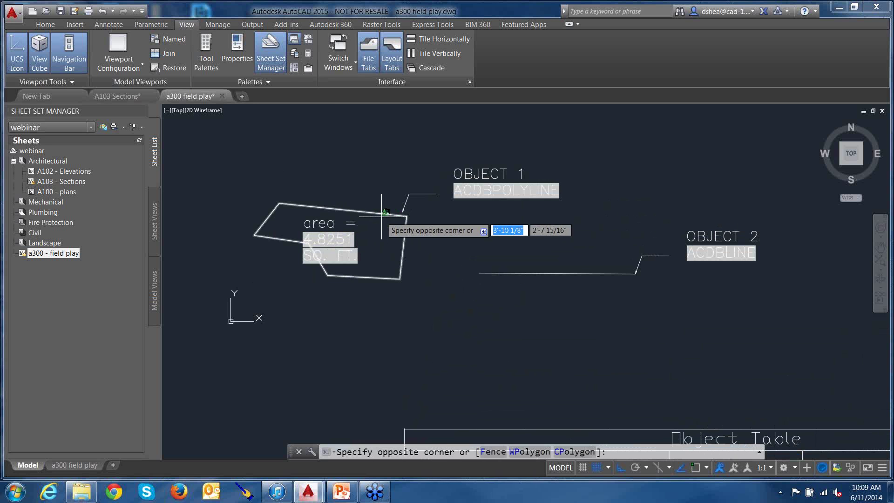
{"action": "key", "text": "Escape"}
{"action": "key", "text": "Escape"}
{"action": "left_click", "coordinate": [383, 214]}
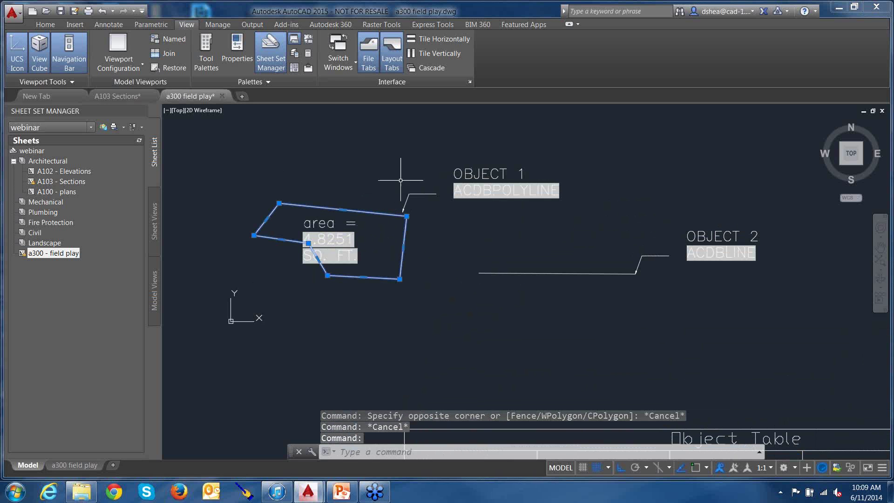
{"action": "key", "text": "Escape"}
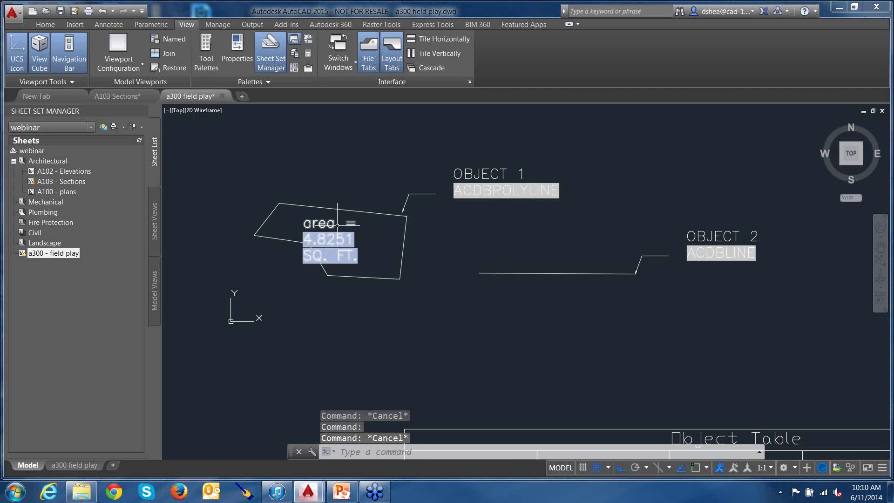
- Bring the Object Table into view, open cell A3 for editing, then exit TABLEDIT
{"action": "mouse_move", "coordinate": [432, 302]}
{"action": "middle_mouse_down"}
{"action": "mouse_move", "coordinate": [381, 286]}
{"action": "mouse_move", "coordinate": [377, 185]}
{"action": "middle_mouse_up"}
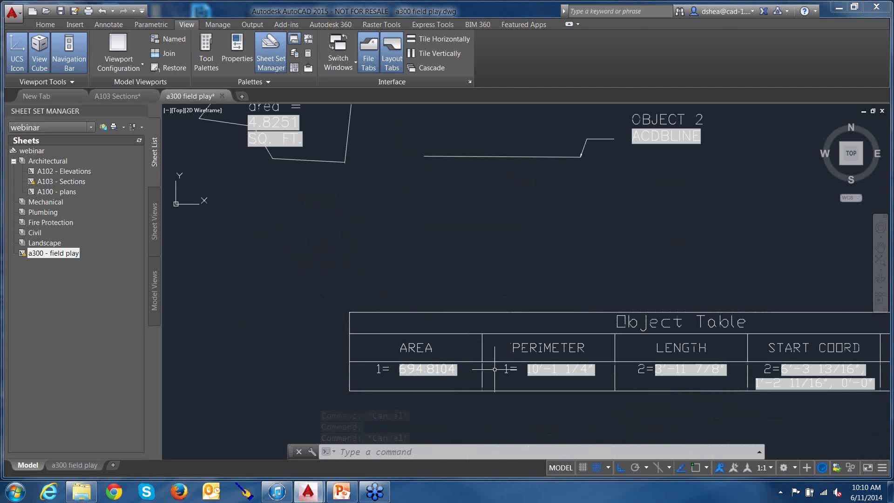
{"action": "middle_click_drag", "start_coordinate": [691, 370], "coordinate": [591, 351]}
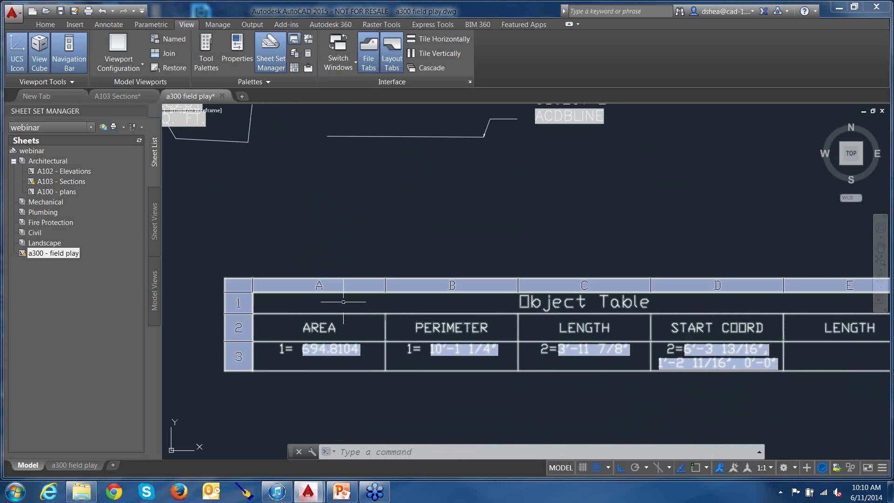
{"action": "left_click", "coordinate": [383, 349]}
{"action": "double_click", "coordinate": [383, 349]}
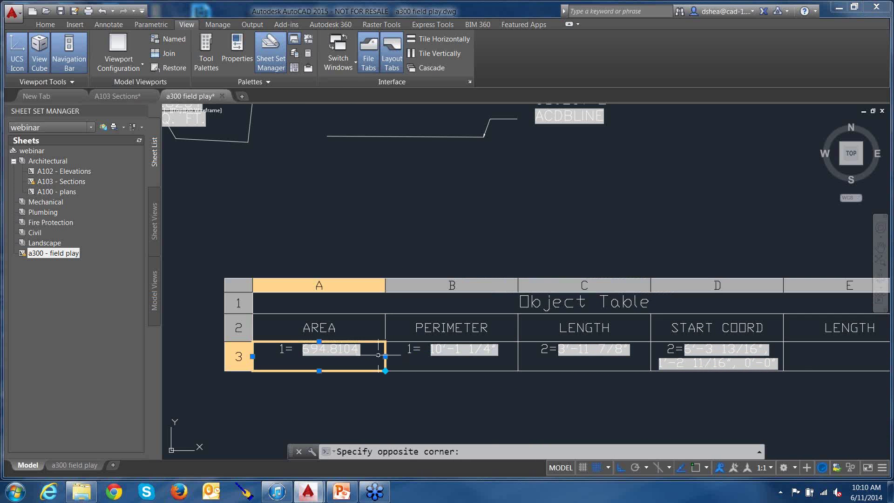
{"action": "middle_click_drag", "start_coordinate": [444, 254], "coordinate": [449, 285]}
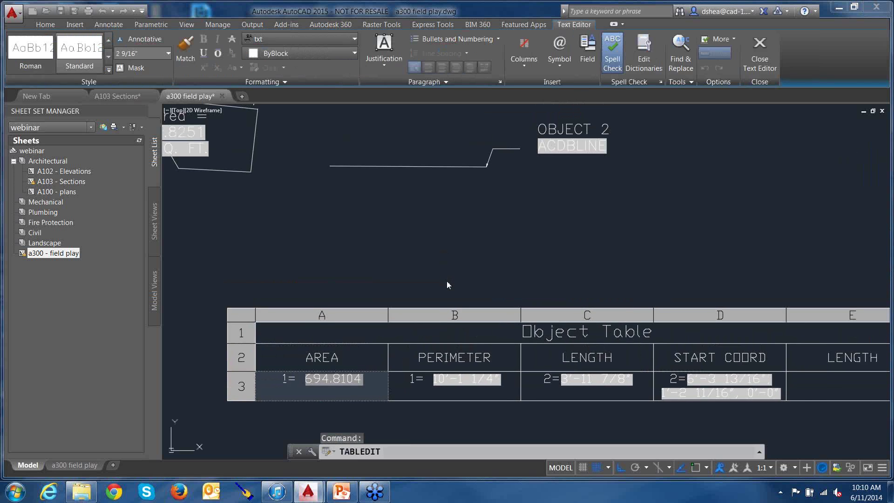
{"action": "key", "text": "Escape"}
{"action": "key", "text": "Escape"}
{"action": "key", "text": "Escape"}
{"action": "mouse_move", "coordinate": [420, 423]}
{"action": "middle_mouse_down"}
{"action": "mouse_move", "coordinate": [515, 255]}
{"action": "mouse_move", "coordinate": [479, 234]}
{"action": "mouse_move", "coordinate": [419, 260]}
{"action": "middle_mouse_up"}
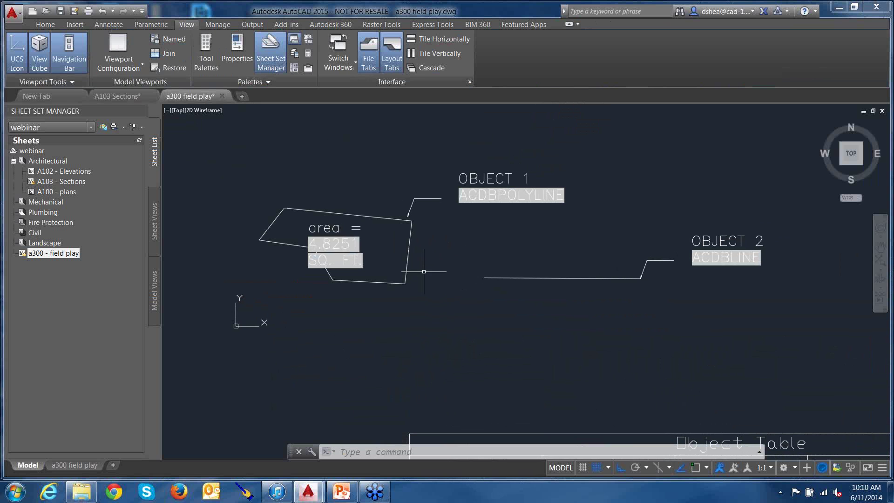
- Stretch Object 1's top-left vertex straight up and regenerate so its area reads 6.8415 SQ. FT
{"action": "left_click", "coordinate": [384, 218]}
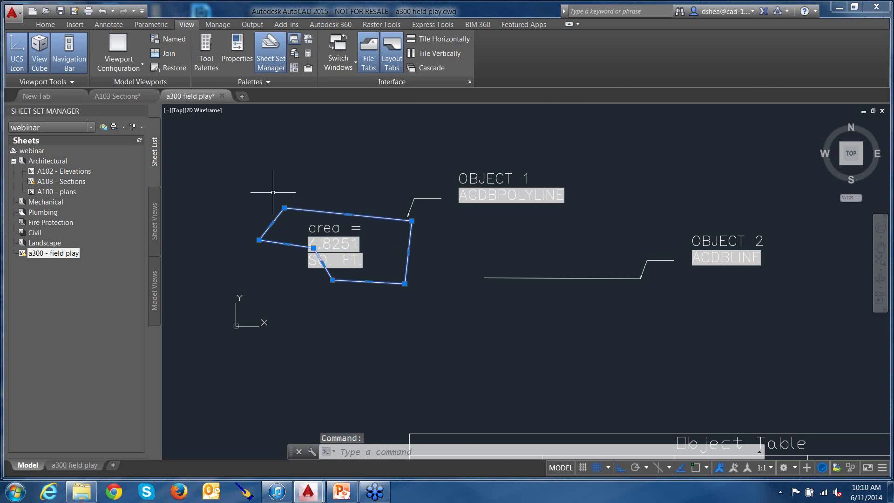
{"action": "left_click", "coordinate": [284, 208]}
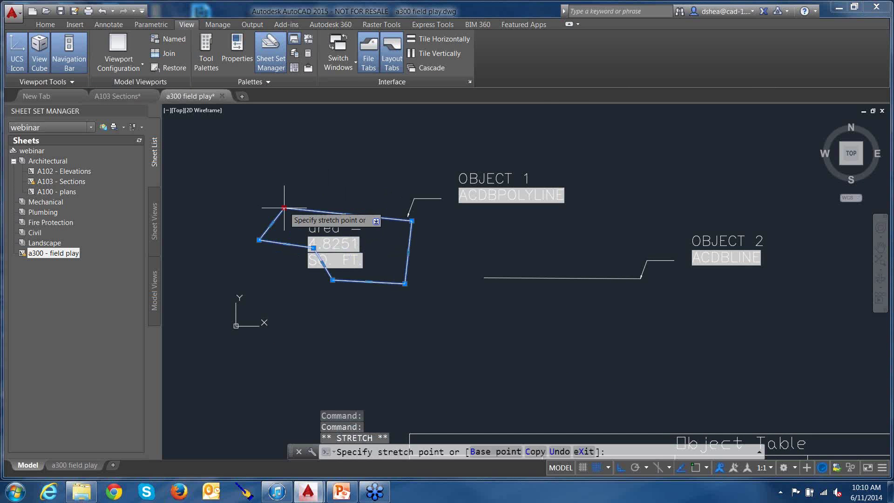
{"action": "left_click", "coordinate": [274, 167]}
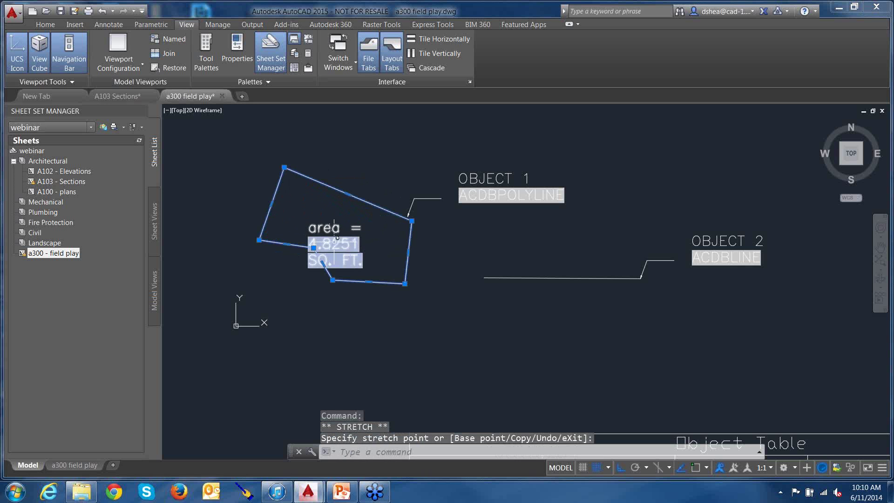
{"action": "key", "text": "Escape"}
{"action": "key", "text": "Escape"}
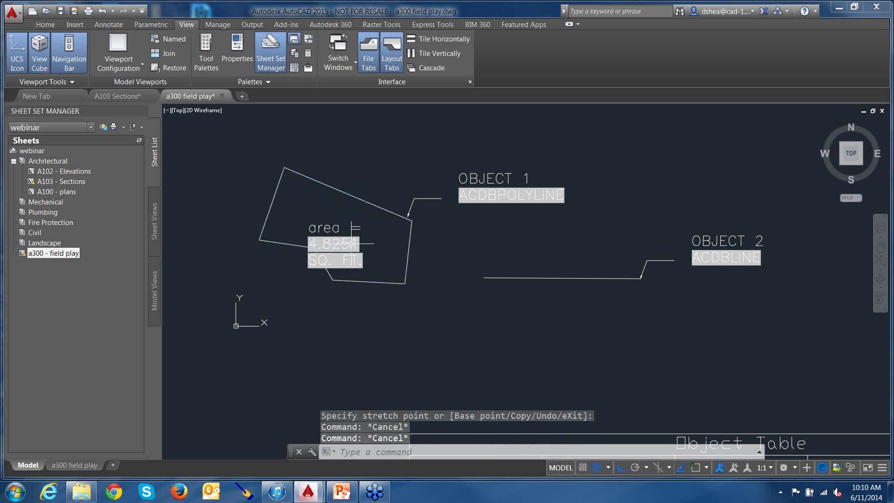
{"action": "type", "text": "r"}
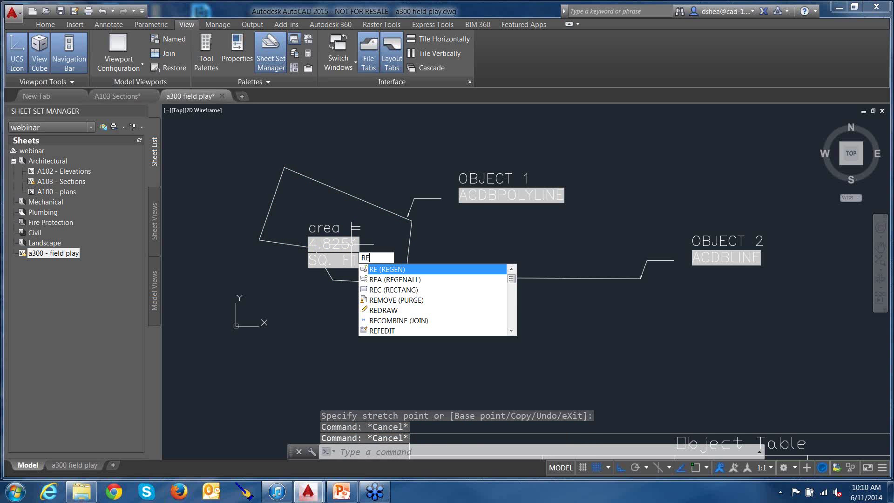
{"action": "key", "text": "Return"}
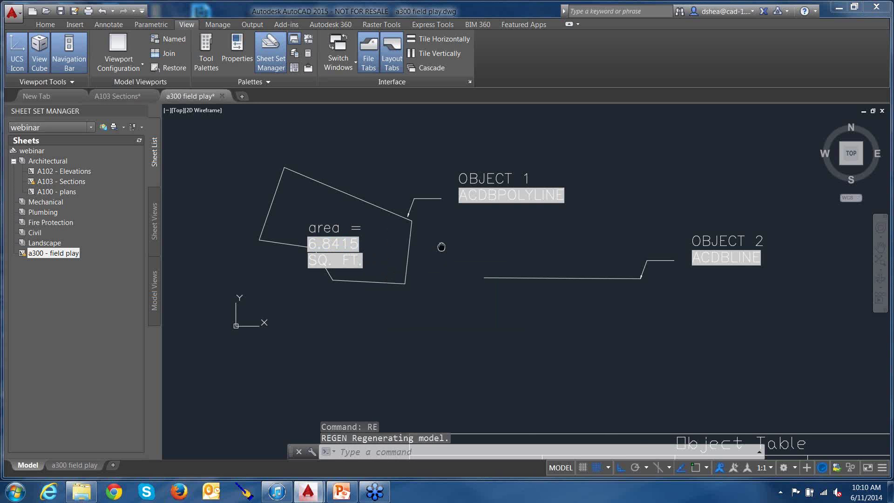
- Window-select the Object 2 line
{"action": "left_click", "coordinate": [583, 288]}
{"action": "left_click", "coordinate": [565, 251]}
{"action": "middle_click_drag", "start_coordinate": [624, 336], "coordinate": [583, 314]}
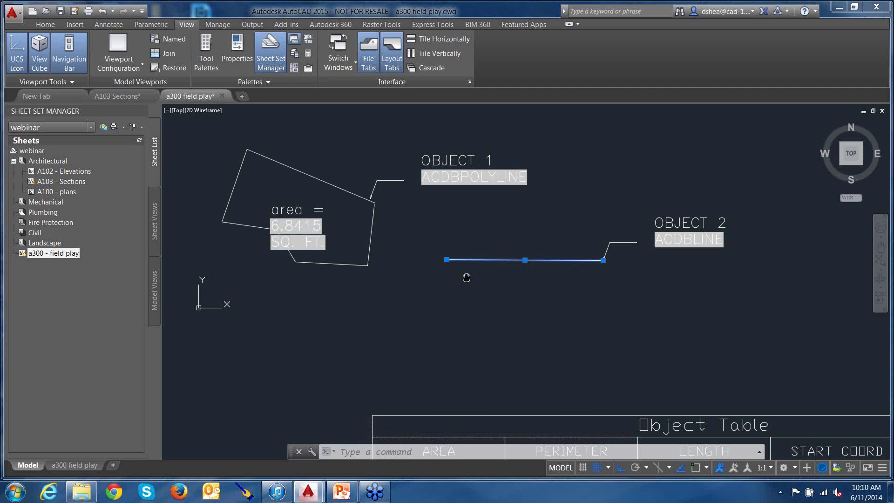
- Stretch Object 2's left end straight down and regenerate so the table shows 4'-1 9/16"
{"action": "mouse_move", "coordinate": [465, 278]}
{"action": "middle_mouse_down"}
{"action": "mouse_move", "coordinate": [449, 259]}
{"action": "mouse_move", "coordinate": [490, 294]}
{"action": "mouse_move", "coordinate": [463, 260]}
{"action": "middle_mouse_up"}
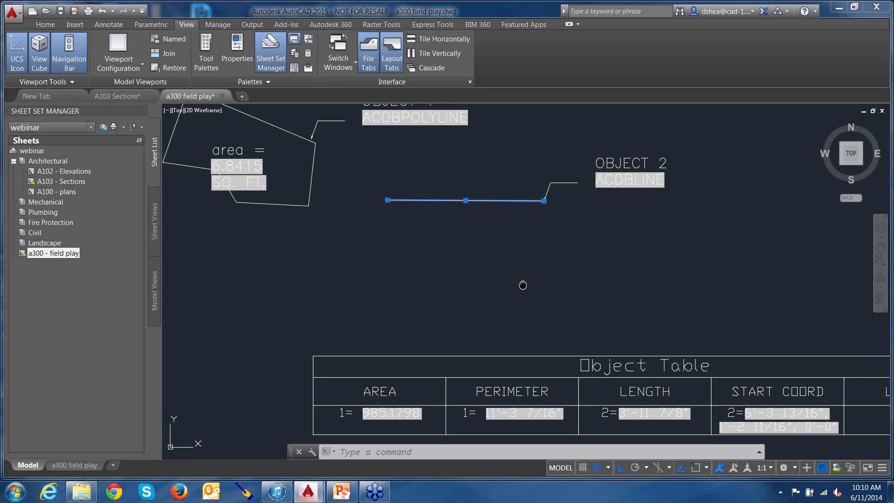
{"action": "middle_click_drag", "start_coordinate": [521, 283], "coordinate": [494, 263]}
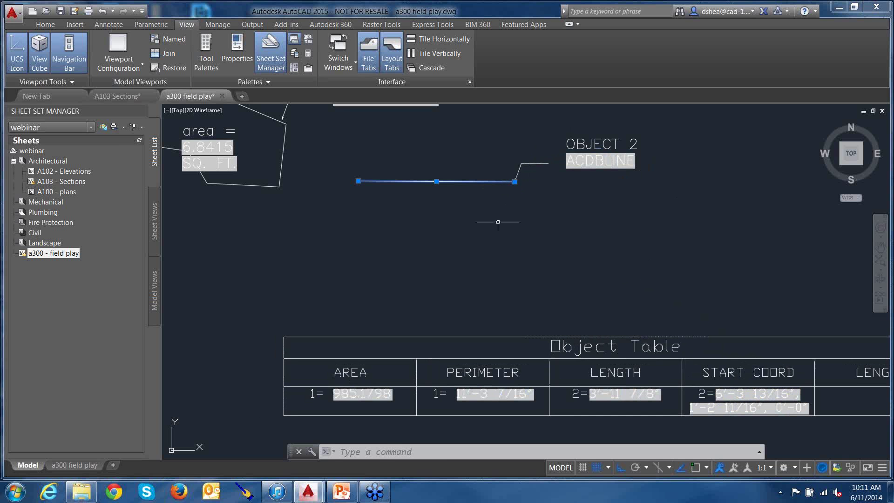
{"action": "left_click", "coordinate": [358, 180]}
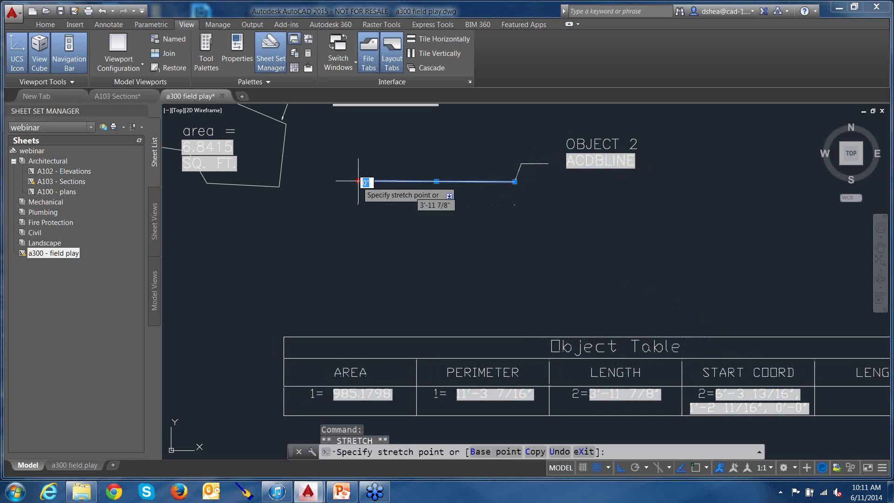
{"action": "left_click", "coordinate": [368, 224]}
{"action": "key", "text": "Escape"}
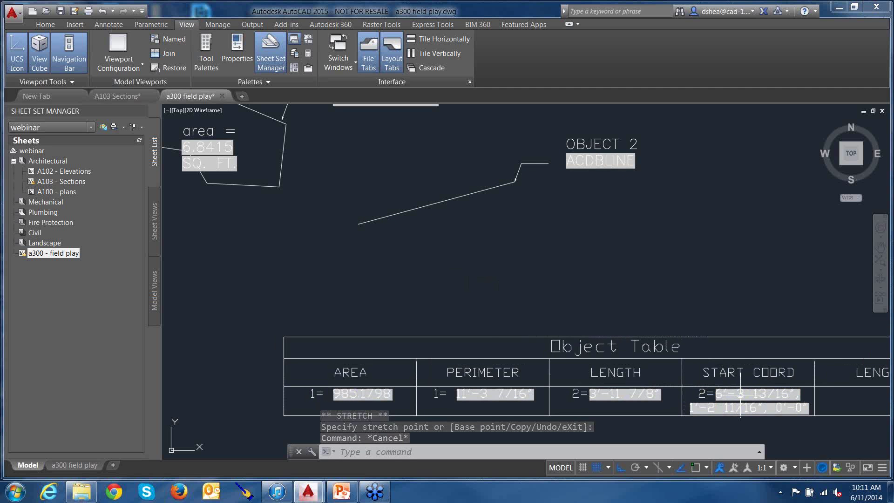
{"action": "type", "text": "RE"}
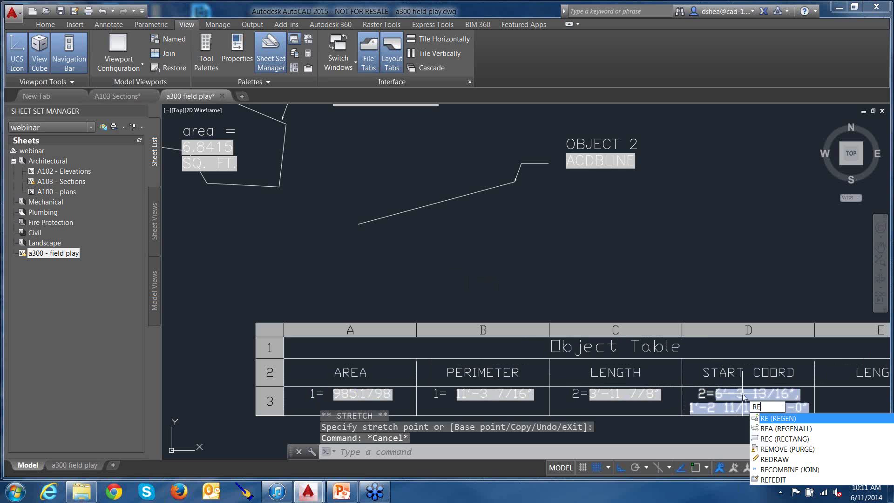
{"action": "key", "text": "Return"}
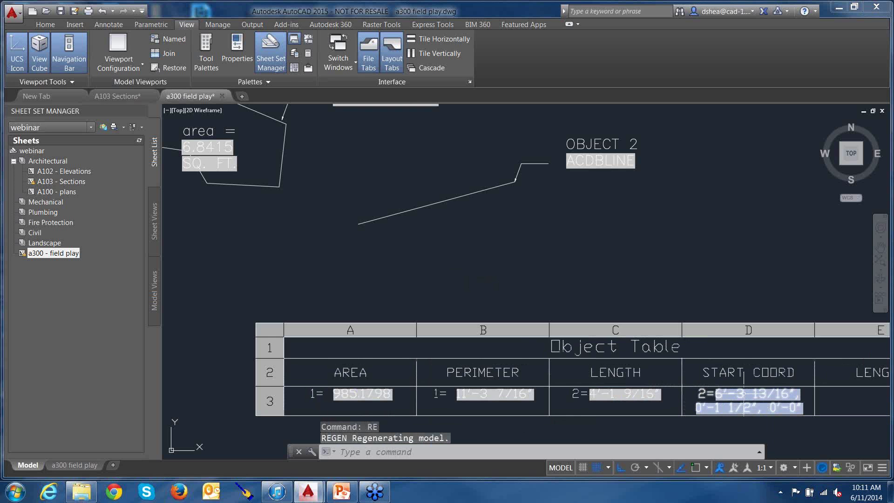
- Pan and zoom to review Object 1's 6.8415 SQ. FT. area label and the Object Table
{"action": "middle_click_drag", "start_coordinate": [744, 394], "coordinate": [728, 374]}
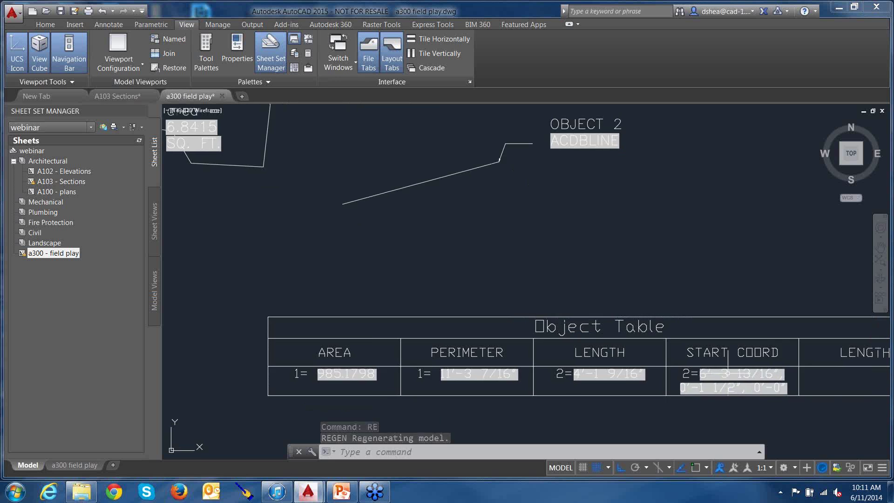
{"action": "scroll", "coordinate": [737, 400], "scroll_direction": "up", "scroll_amount": 2}
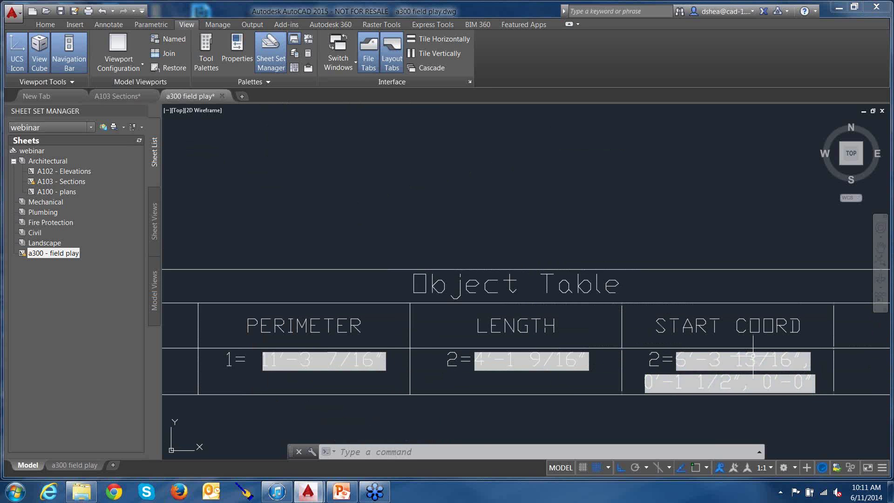
{"action": "scroll", "coordinate": [727, 345], "scroll_direction": "down", "scroll_amount": 6}
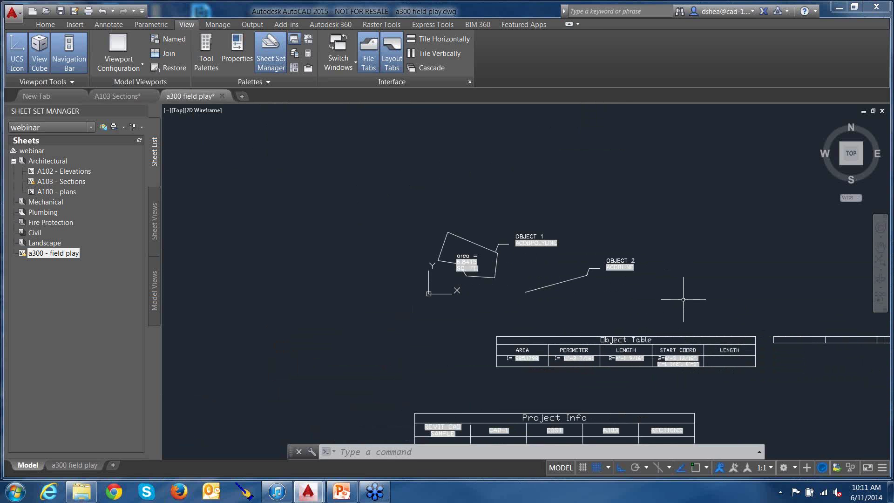
{"action": "middle_click_drag", "start_coordinate": [693, 300], "coordinate": [630, 250]}
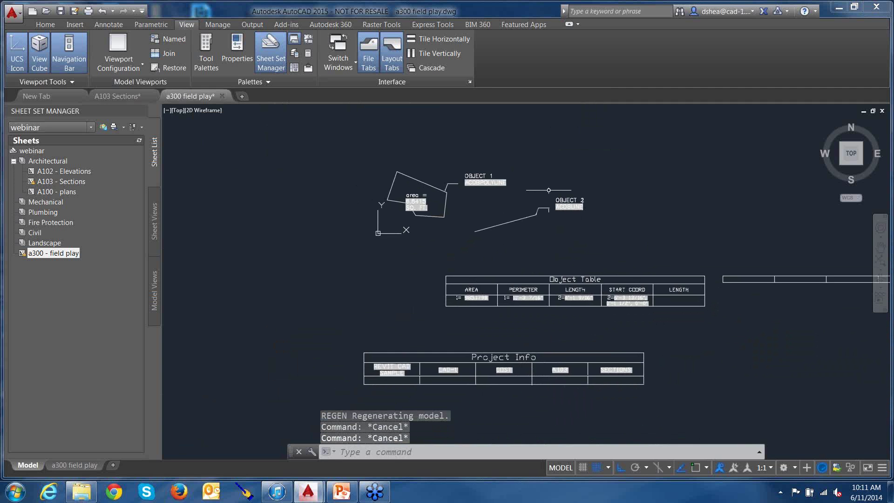
{"action": "scroll", "coordinate": [515, 207], "scroll_direction": "up", "scroll_amount": 6}
{"action": "middle_click_drag", "start_coordinate": [563, 226], "coordinate": [715, 231]}
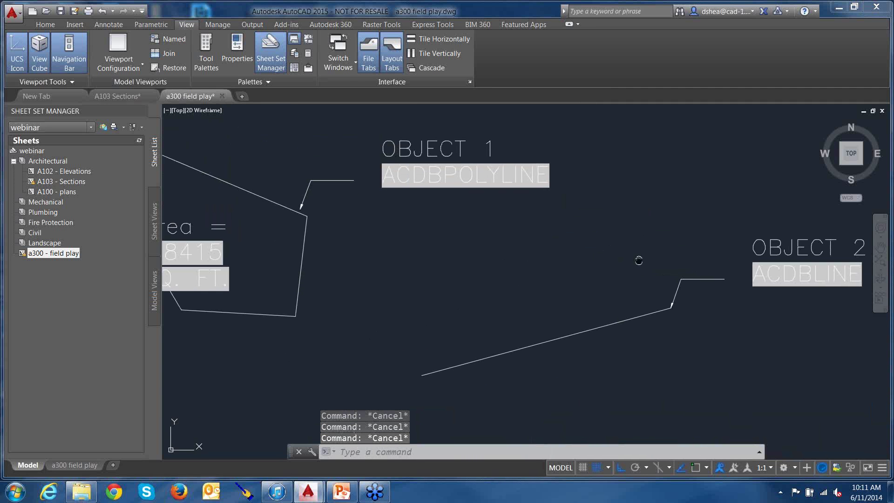
{"action": "scroll", "coordinate": [639, 259], "scroll_direction": "down", "scroll_amount": 4}
- Draw a three-vertex triangular PLINE above and right of Object 2 with Ortho off, then select it
{"action": "type", "text": "pline"}
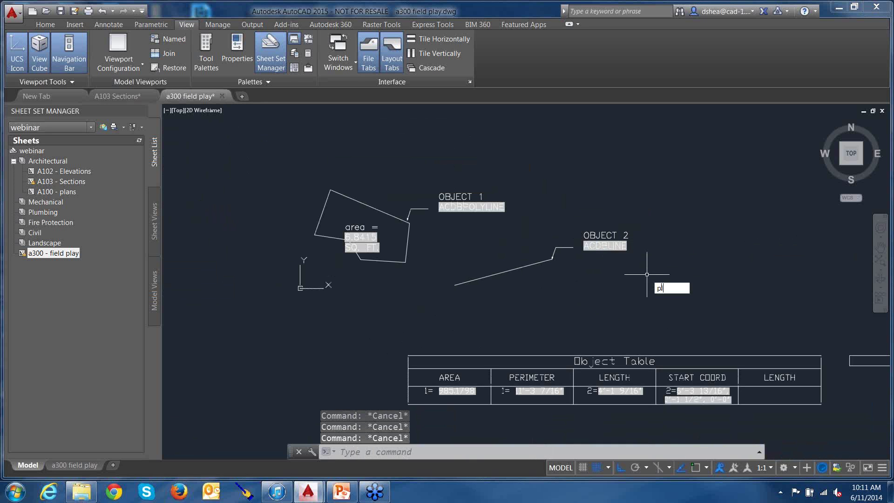
{"action": "key", "text": "Return"}
{"action": "left_click", "coordinate": [772, 180]}
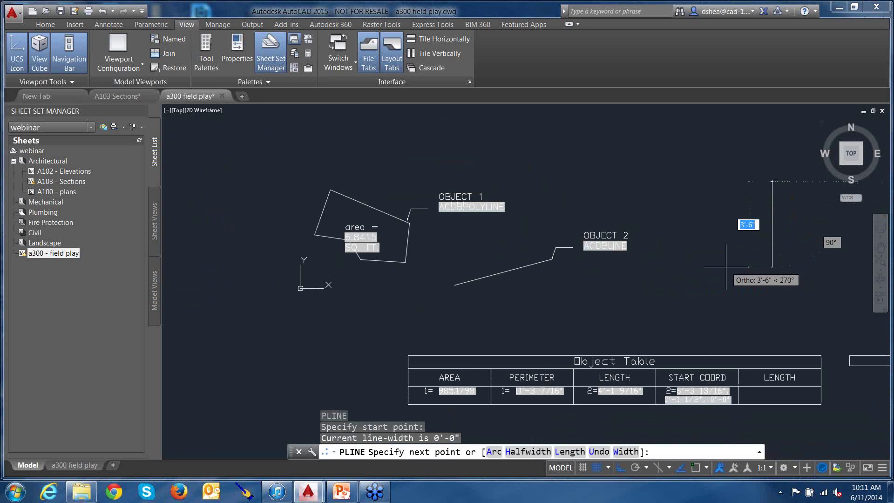
{"action": "key", "text": "F8"}
{"action": "left_click", "coordinate": [728, 260]}
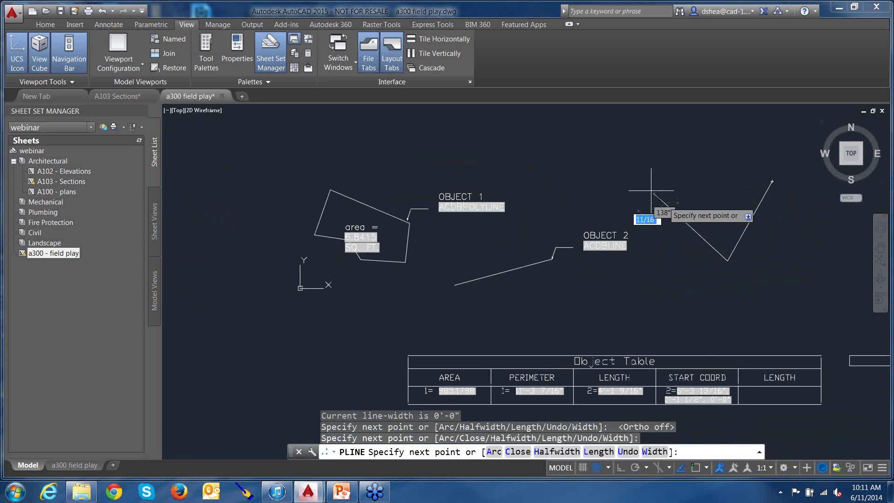
{"action": "left_click", "coordinate": [594, 144]}
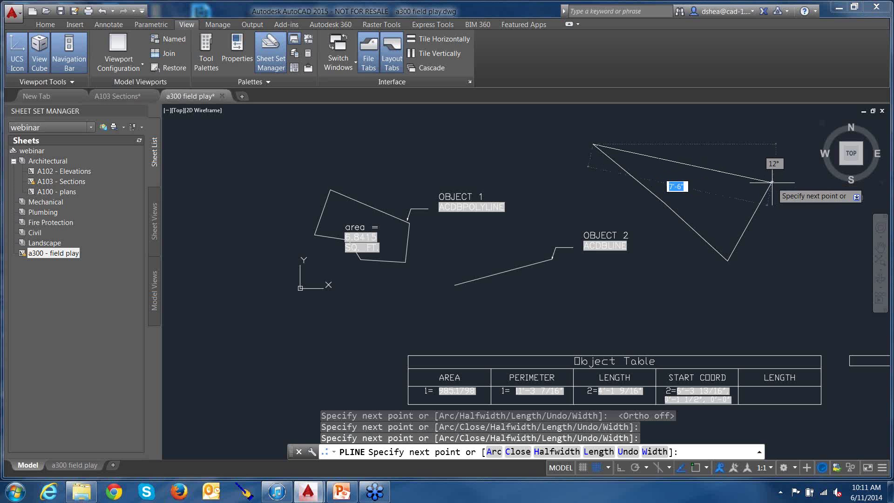
{"action": "key", "text": "F3"}
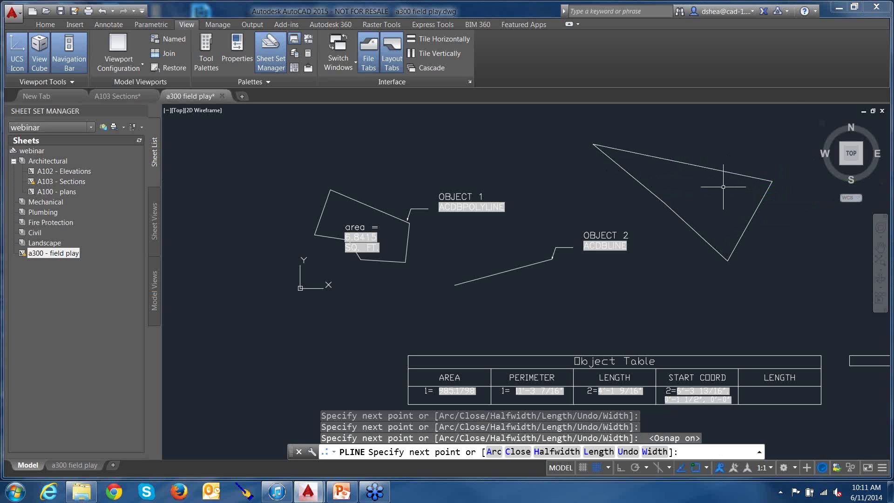
{"action": "key", "text": "Escape"}
{"action": "key", "text": "Escape"}
{"action": "key", "text": "Escape"}
{"action": "middle_click_drag", "start_coordinate": [722, 194], "coordinate": [619, 193]}
{"action": "left_click", "coordinate": [663, 204]}
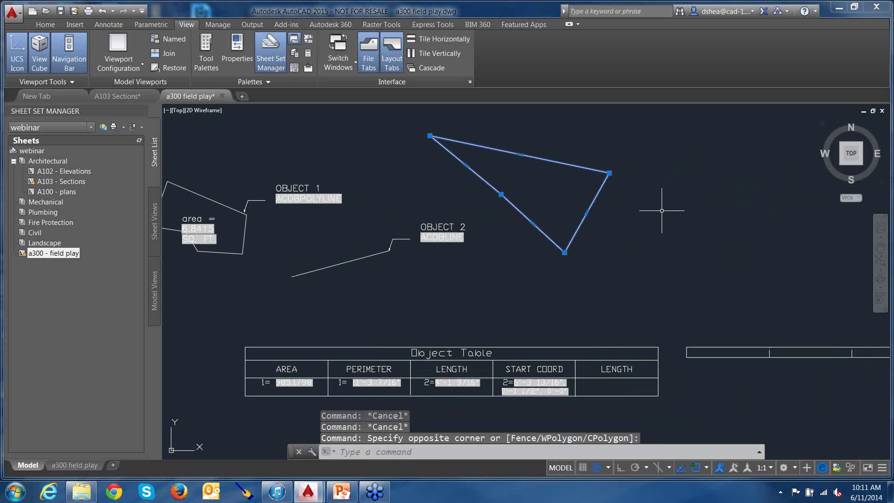
- Insert an Objects > Object field showing the triangle's Area, placed to its right as 1870.2500
{"action": "middle_click_drag", "start_coordinate": [667, 213], "coordinate": [666, 218]}
{"action": "type", "text": "f"}
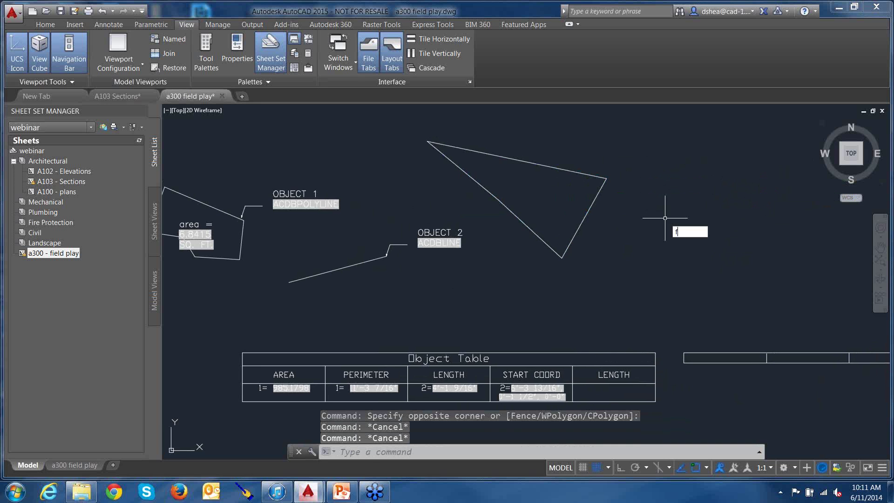
{"action": "type", "text": "ield"}
{"action": "key", "text": "Return"}
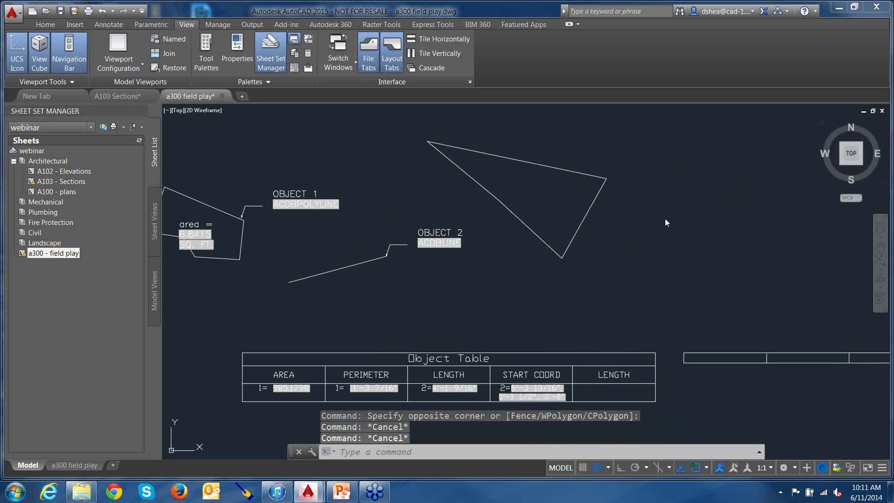
{"action": "left_click", "coordinate": [343, 103]}
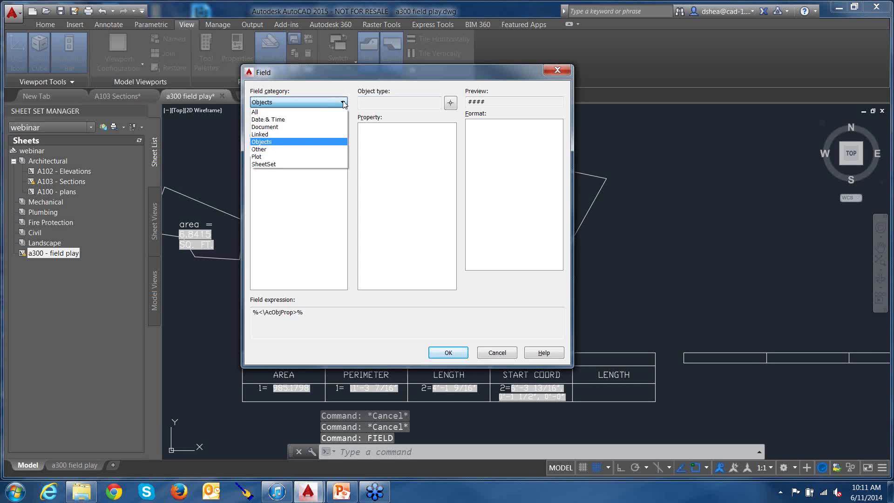
{"action": "left_click", "coordinate": [342, 102]}
{"action": "left_click", "coordinate": [343, 103]}
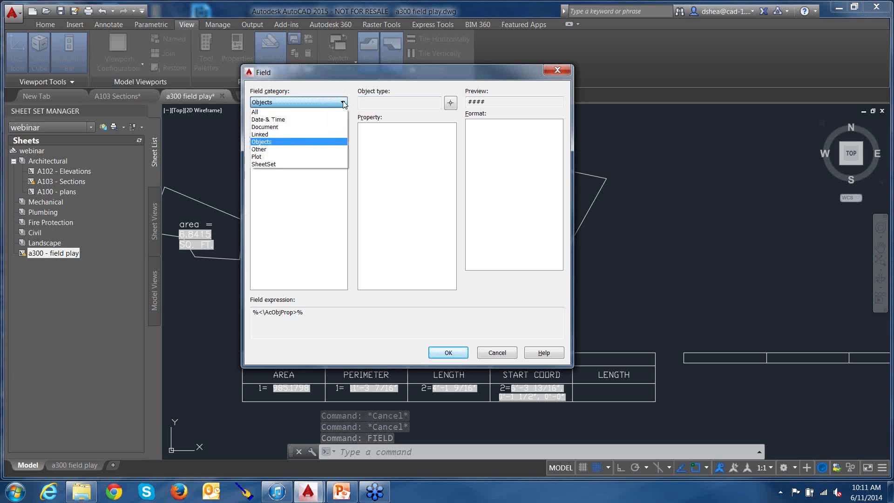
{"action": "left_click", "coordinate": [319, 142]}
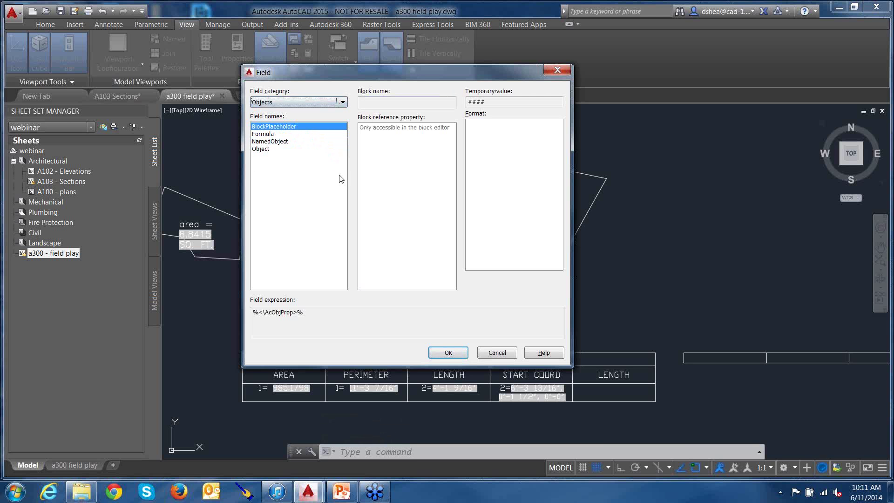
{"action": "left_click", "coordinate": [264, 150]}
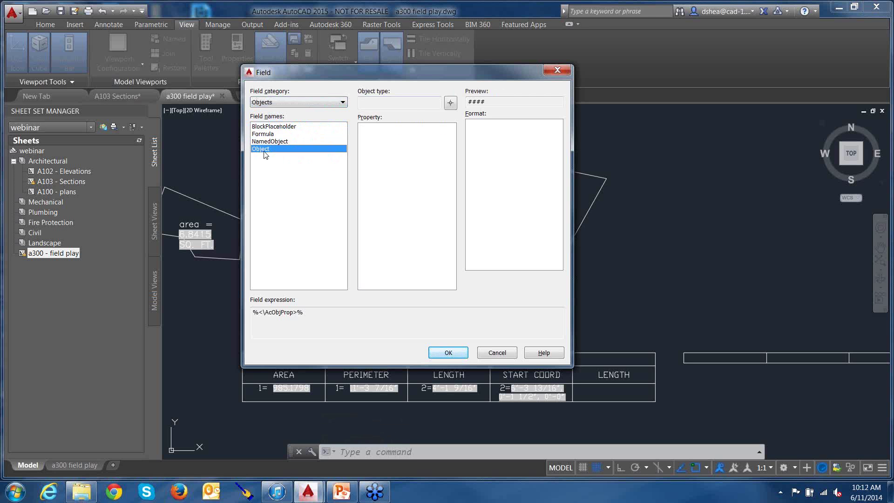
{"action": "left_click", "coordinate": [450, 103]}
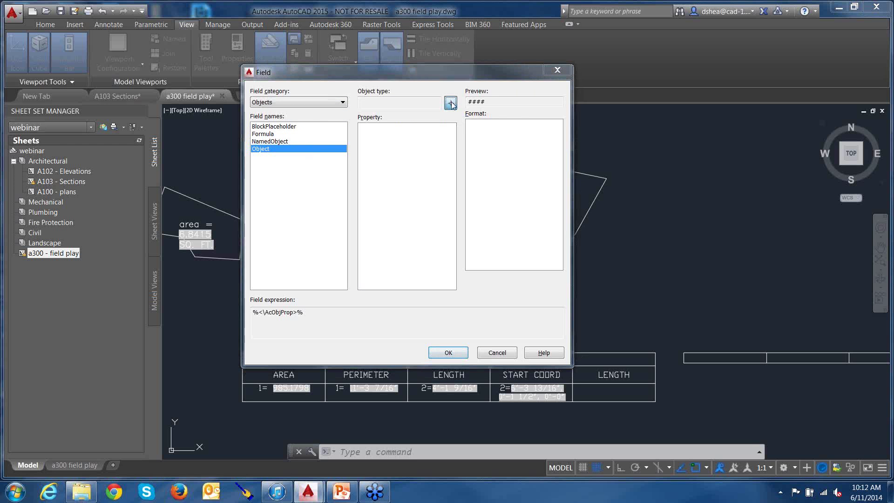
{"action": "left_click", "coordinate": [538, 166]}
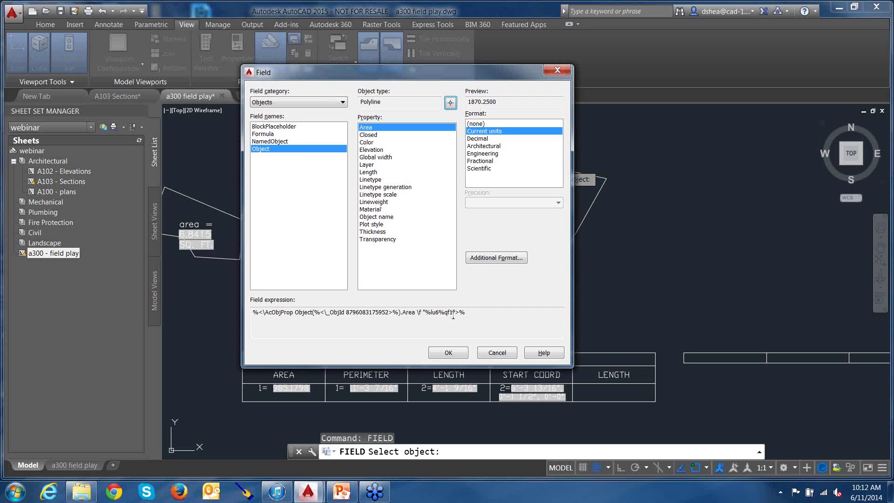
{"action": "left_click", "coordinate": [458, 353]}
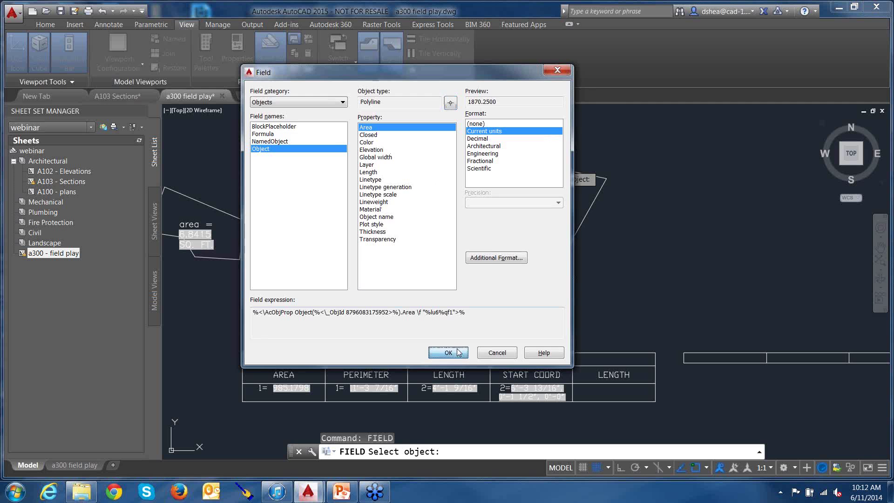
{"action": "left_click", "coordinate": [646, 220]}
- Pan and zoom around the drawing, briefly selecting the OBJECT 2 label, back to the area text
{"action": "scroll", "coordinate": [677, 242], "scroll_direction": "up", "scroll_amount": 2}
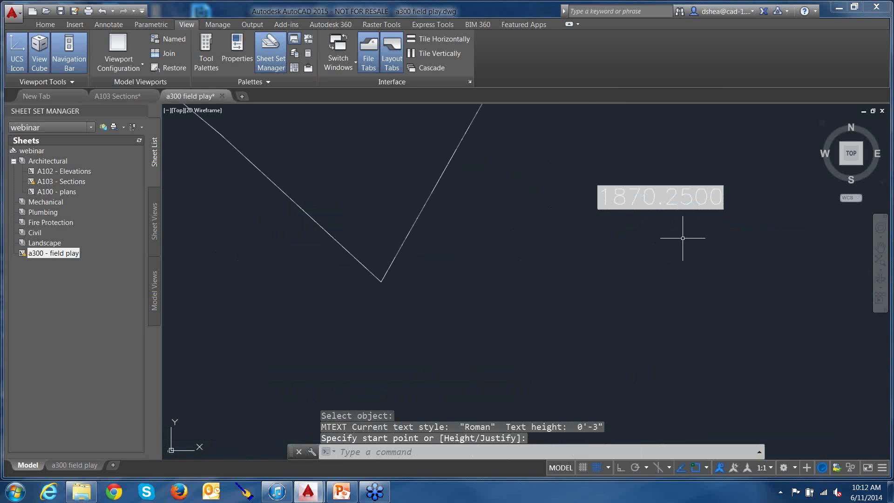
{"action": "scroll", "coordinate": [684, 240], "scroll_direction": "down", "scroll_amount": 2}
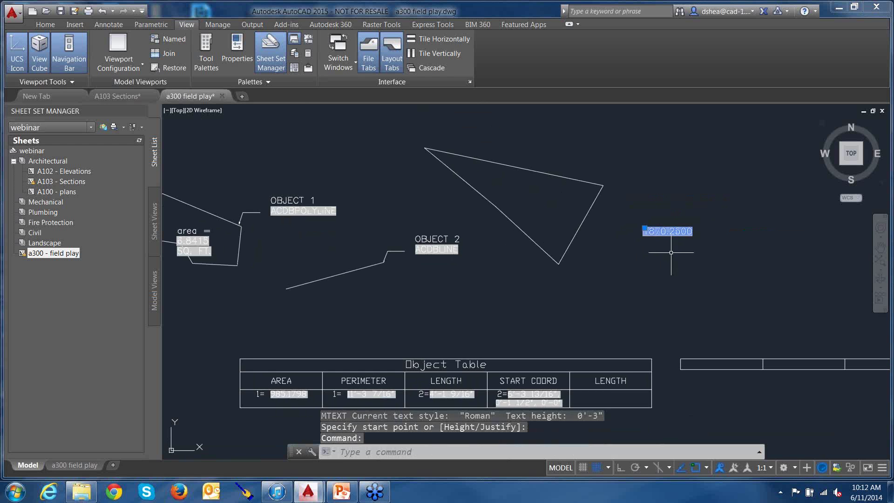
{"action": "key", "text": "Escape"}
{"action": "key", "text": "Escape"}
{"action": "scroll", "coordinate": [678, 247], "scroll_direction": "up", "scroll_amount": 3}
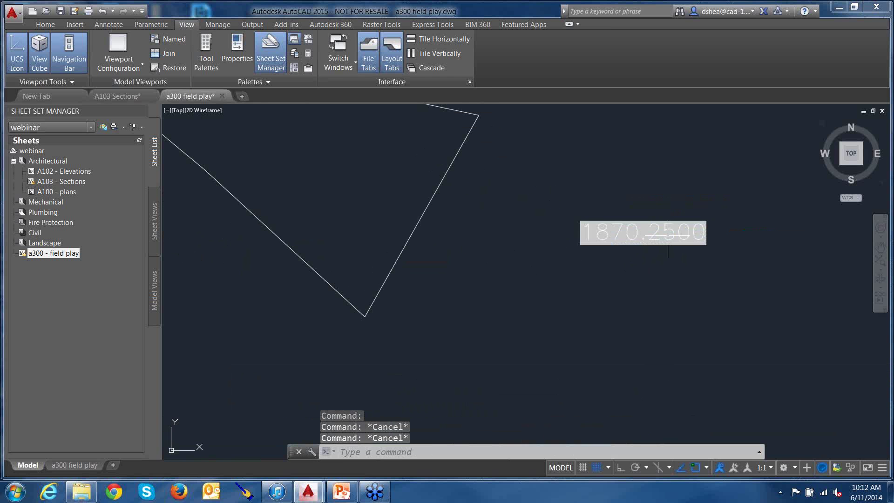
{"action": "key", "text": "Escape"}
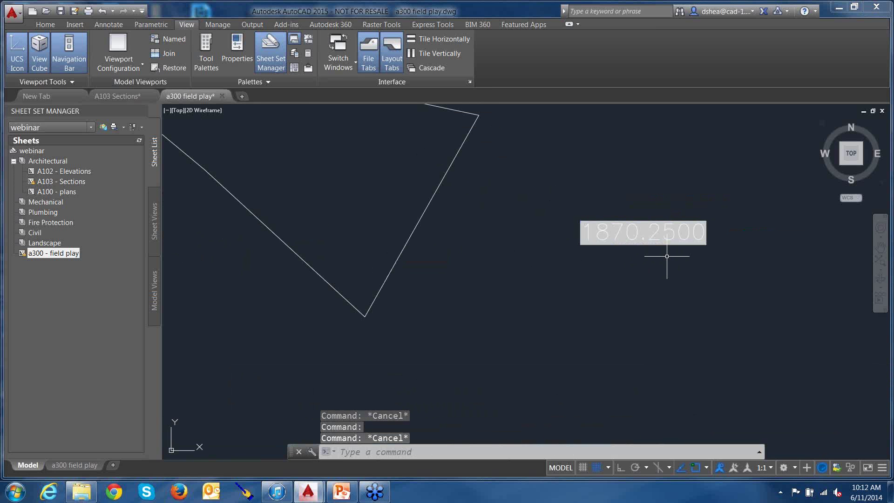
{"action": "middle_click_drag", "start_coordinate": [666, 256], "coordinate": [652, 273]}
{"action": "scroll", "coordinate": [652, 273], "scroll_direction": "down", "scroll_amount": 3}
{"action": "left_click", "coordinate": [412, 275]}
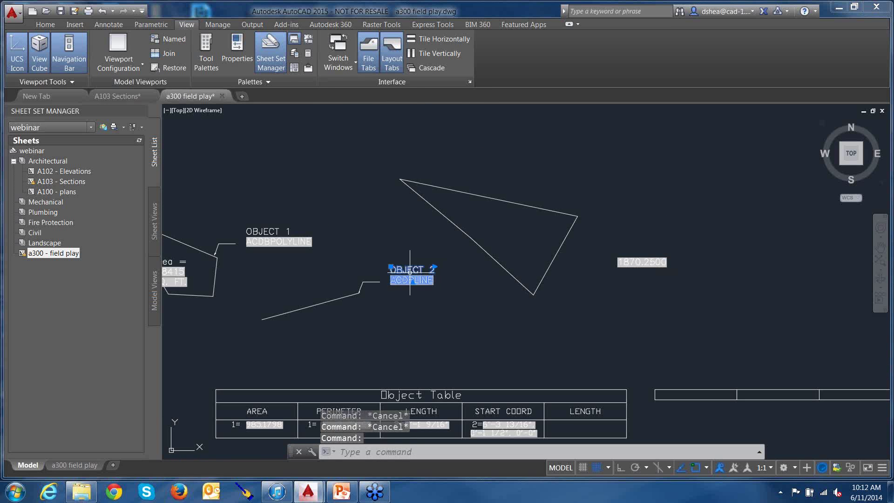
{"action": "scroll", "coordinate": [428, 300], "scroll_direction": "up", "scroll_amount": 3}
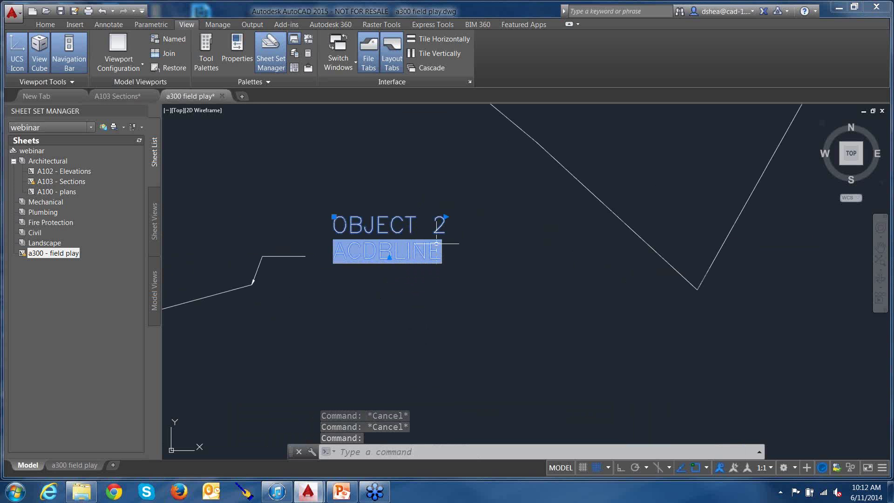
{"action": "key", "text": "Escape"}
{"action": "middle_click_drag", "start_coordinate": [513, 279], "coordinate": [392, 301]}
{"action": "scroll", "coordinate": [393, 301], "scroll_direction": "down", "scroll_amount": 3}
{"action": "scroll", "coordinate": [575, 240], "scroll_direction": "up", "scroll_amount": 3}
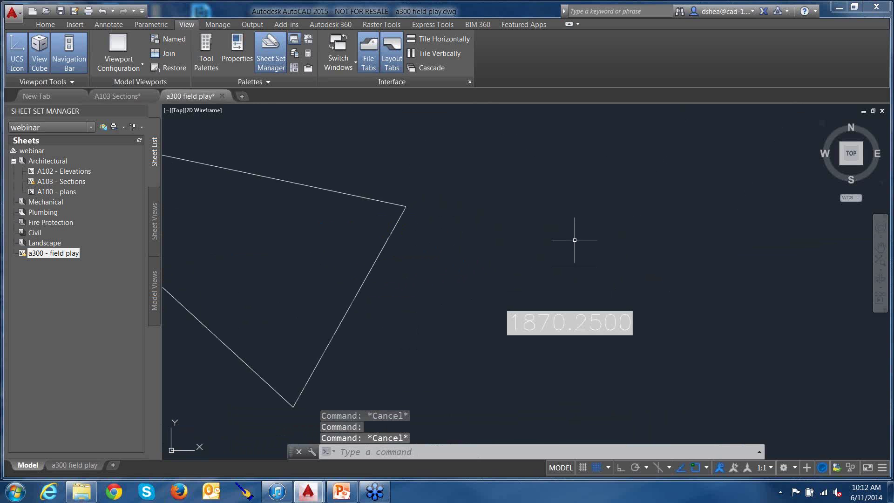
- Create an MTEXT label 'Area=' followed by a field linked to the triangle polyline's Area
{"action": "type", "text": "MTEXT"}
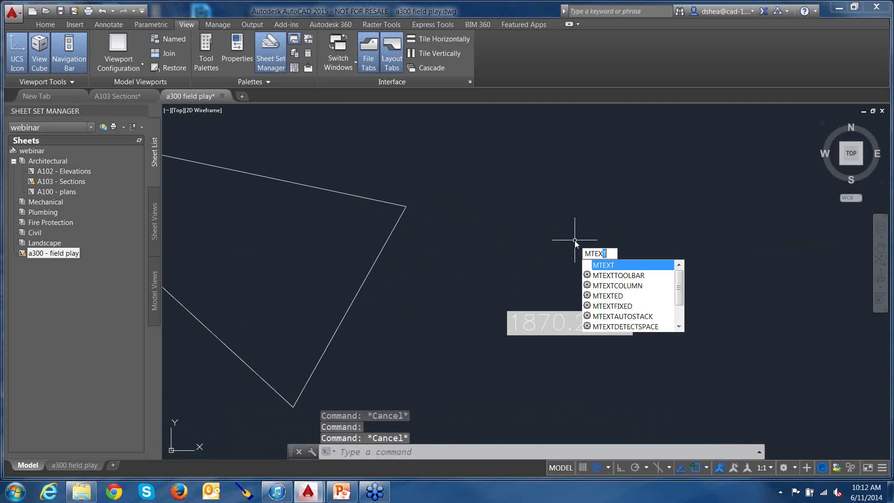
{"action": "key", "text": "Return"}
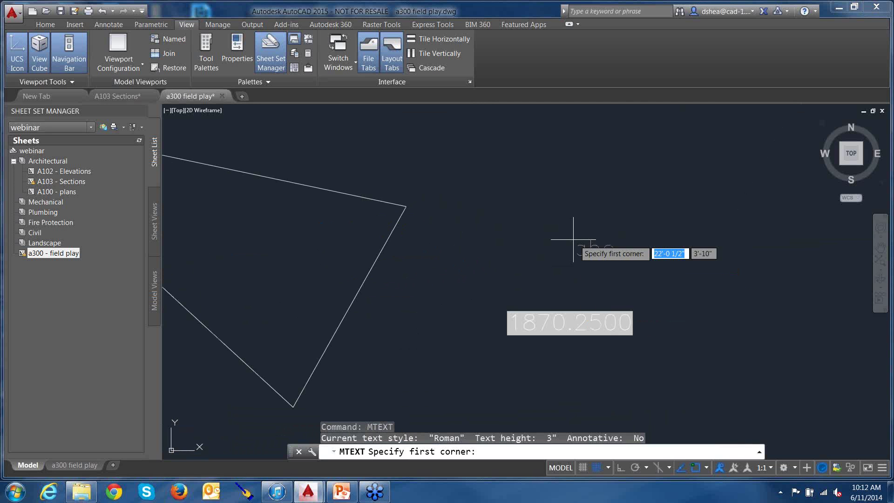
{"action": "left_click", "coordinate": [478, 158]}
{"action": "left_click", "coordinate": [646, 267]}
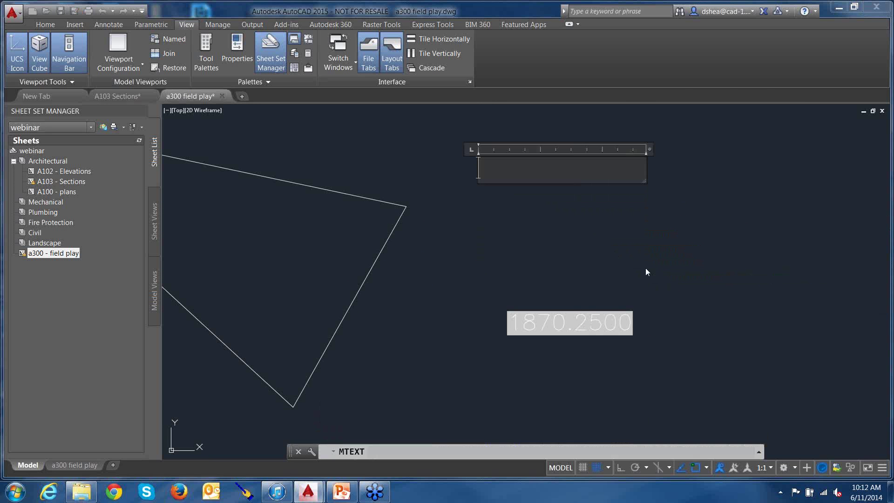
{"action": "type", "text": "Ar"}
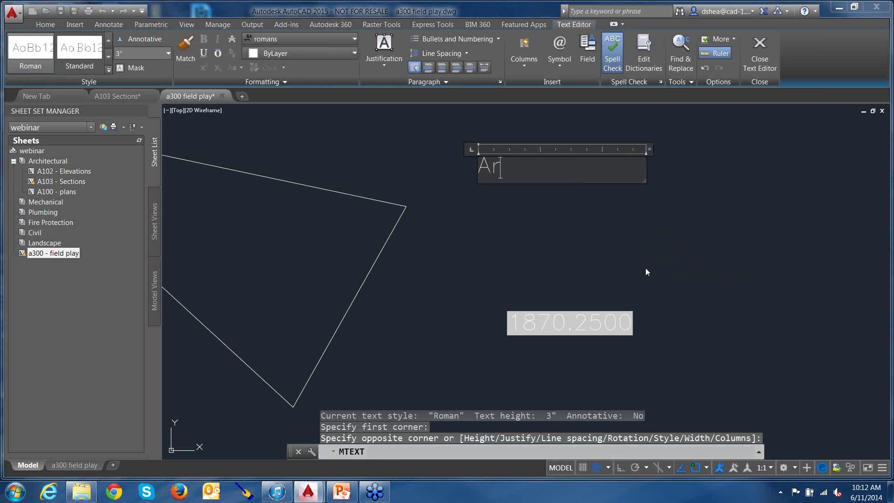
{"action": "type", "text": "ea="}
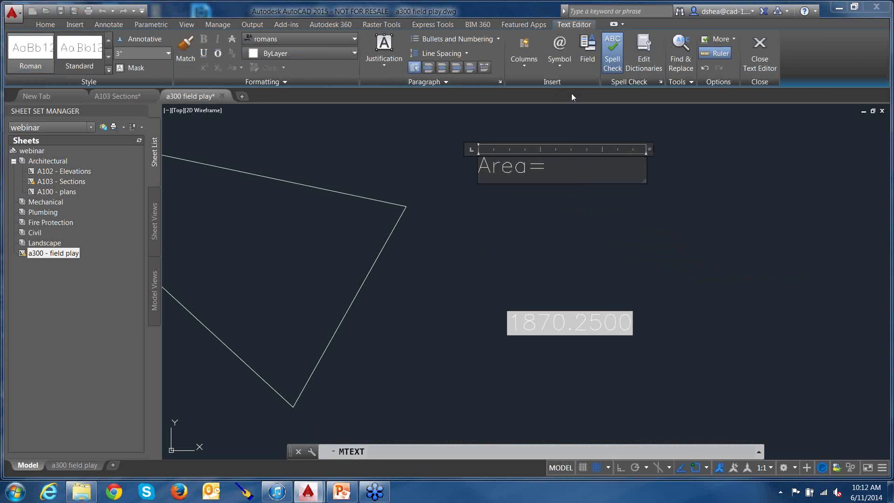
{"action": "left_click", "coordinate": [584, 58]}
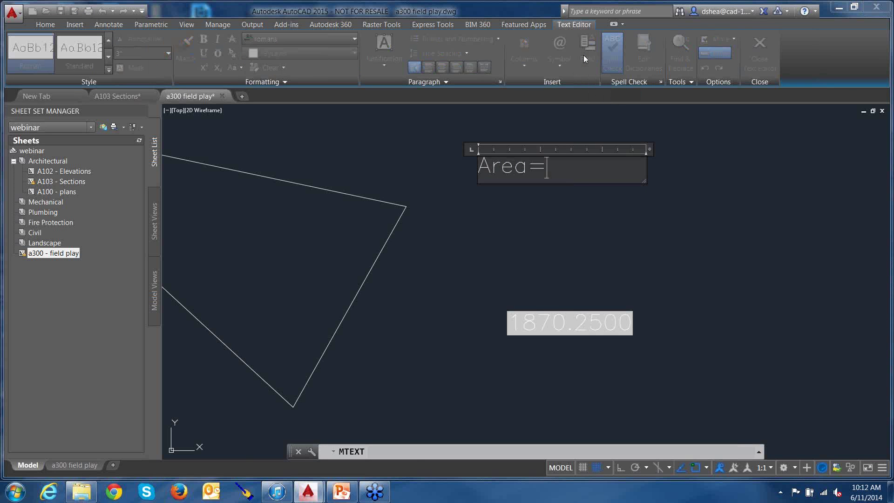
{"action": "left_click", "coordinate": [455, 105]}
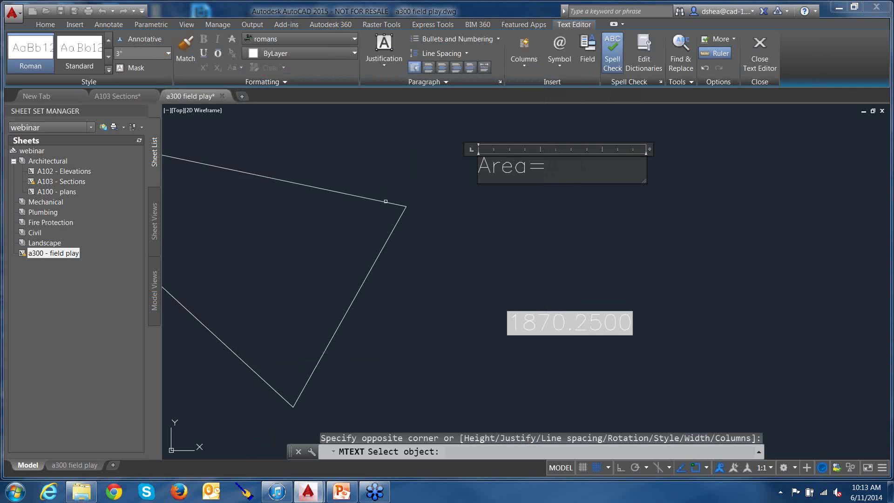
{"action": "left_click", "coordinate": [386, 201]}
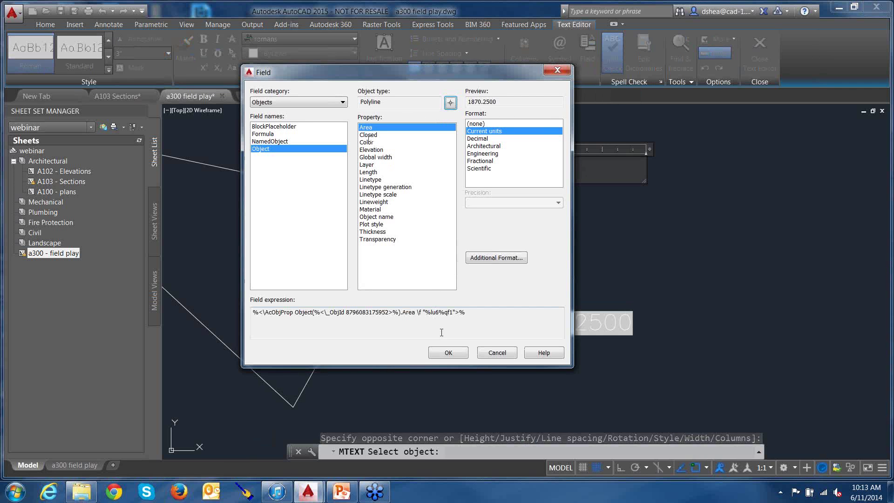
{"action": "left_click", "coordinate": [453, 313]}
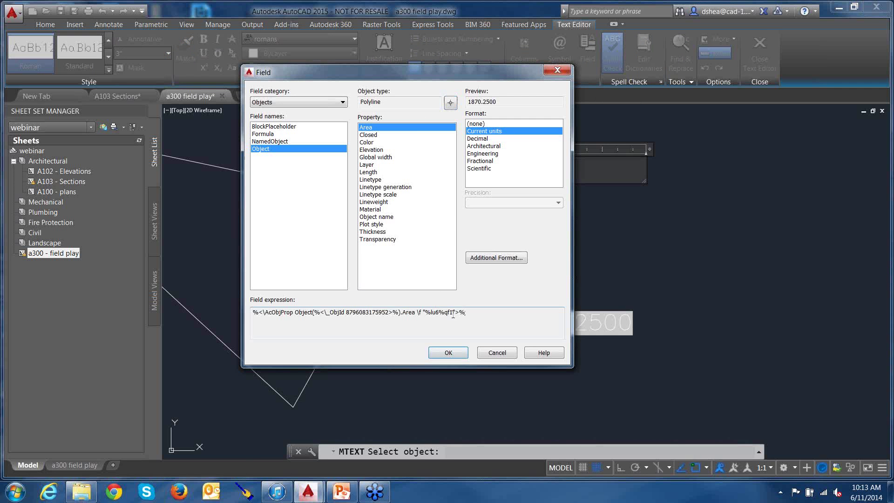
{"action": "left_click_drag", "start_coordinate": [465, 312], "coordinate": [250, 321]}
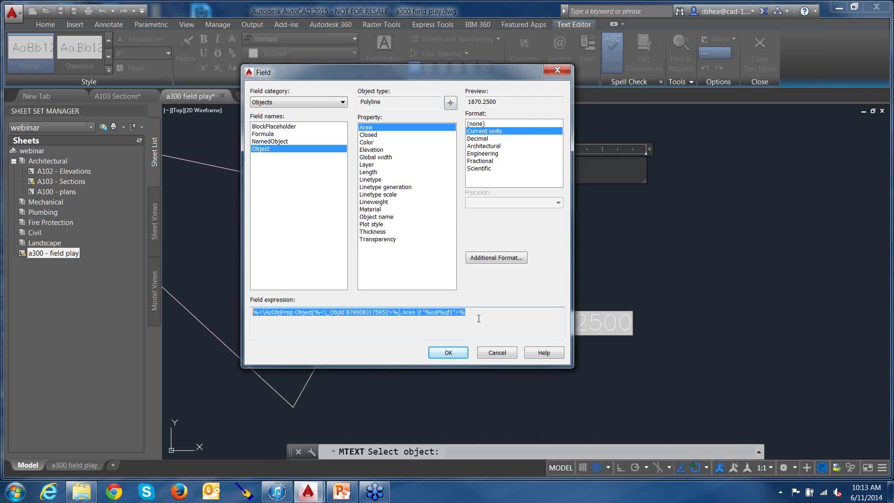
{"action": "left_click", "coordinate": [481, 314]}
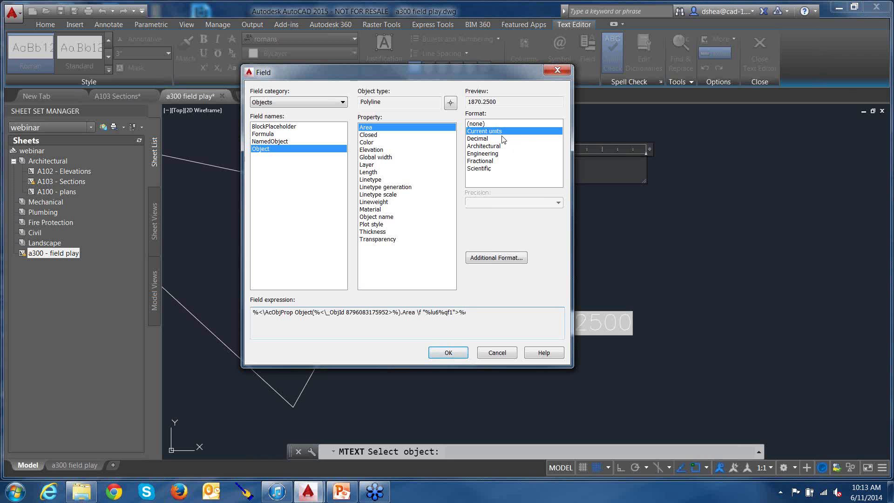
{"action": "left_click", "coordinate": [449, 353]}
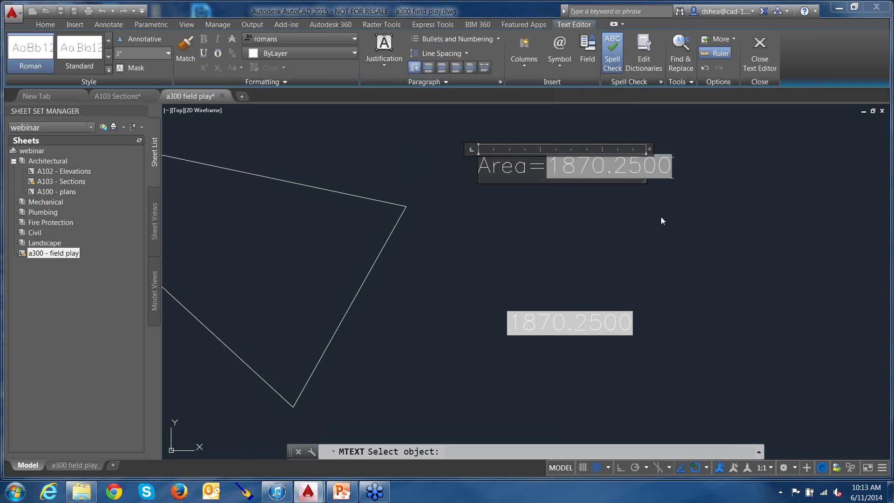
{"action": "key", "text": "ctrl+Return"}
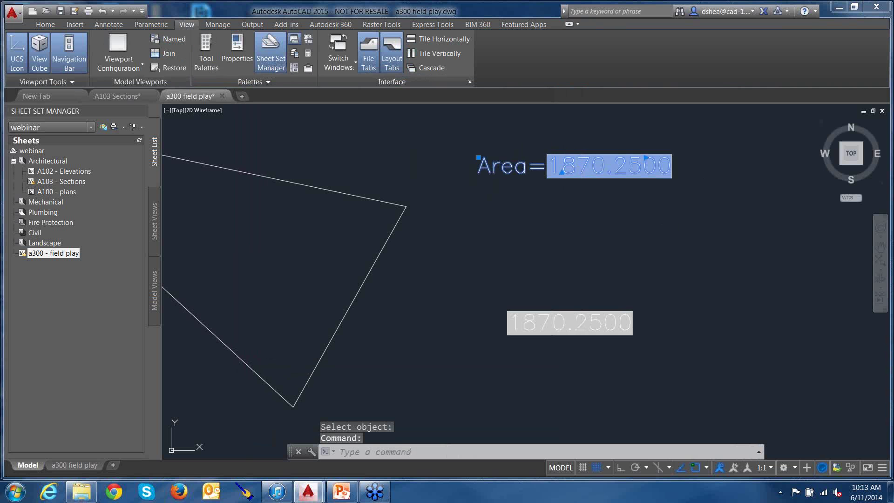
- Reopen the Area label and inspect its field settings, leaving them unchanged
{"action": "double_click", "coordinate": [581, 170]}
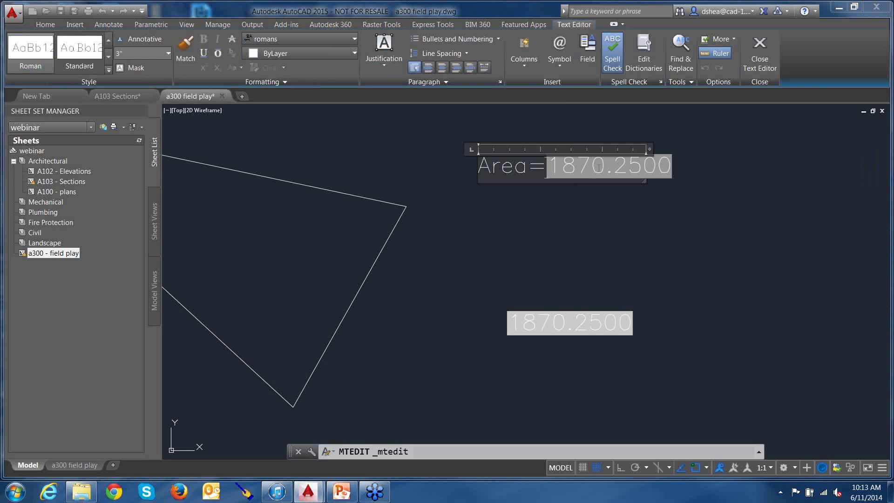
{"action": "double_click", "coordinate": [598, 167]}
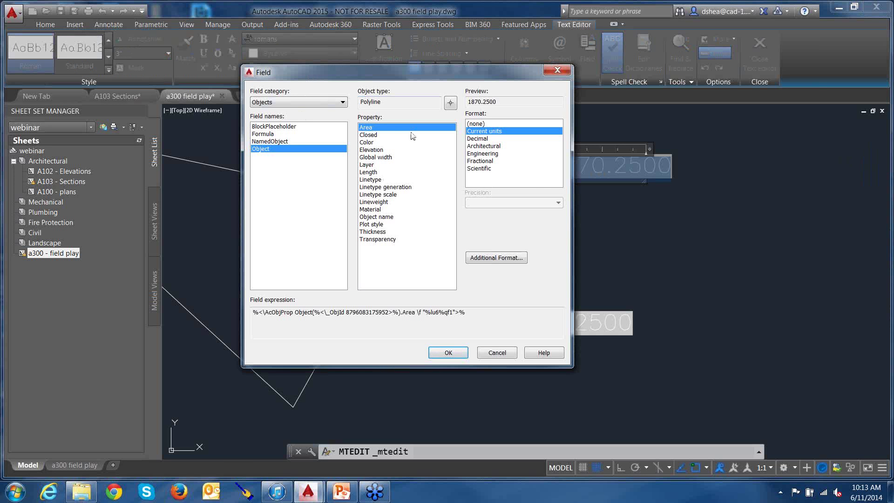
{"action": "left_click", "coordinate": [497, 353]}
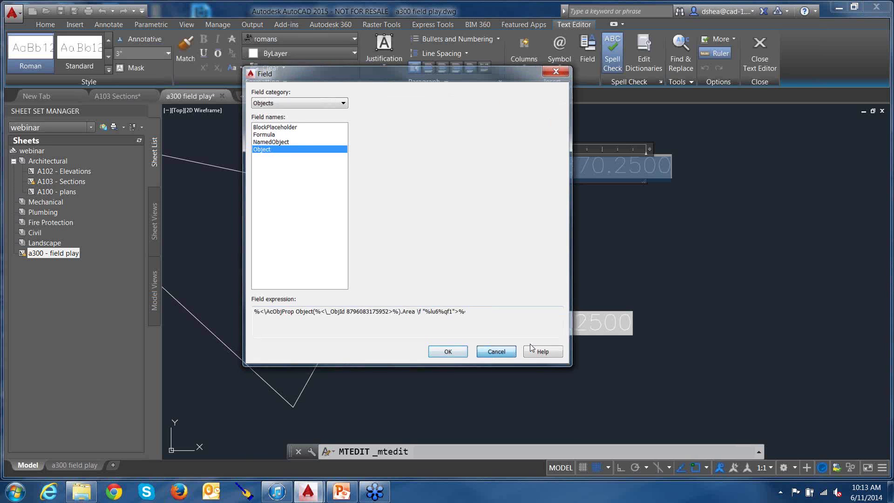
{"action": "left_click", "coordinate": [686, 264]}
{"action": "scroll", "coordinate": [697, 236], "scroll_direction": "down", "scroll_amount": 5}
{"action": "scroll", "coordinate": [675, 192], "scroll_direction": "up", "scroll_amount": 3}
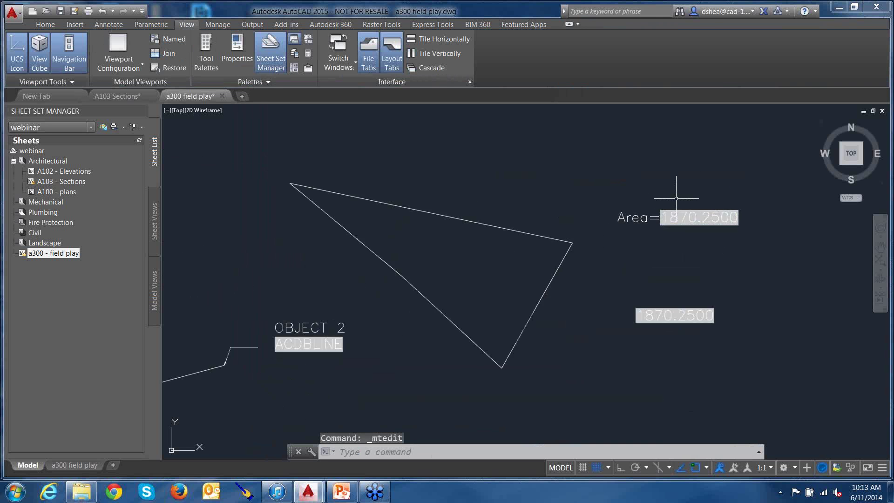
- Pan past the Object Table's AREA column down to the Project Info table with REVIT CAD SAMPLE and A103
{"action": "middle_click_drag", "start_coordinate": [578, 290], "coordinate": [591, 248]}
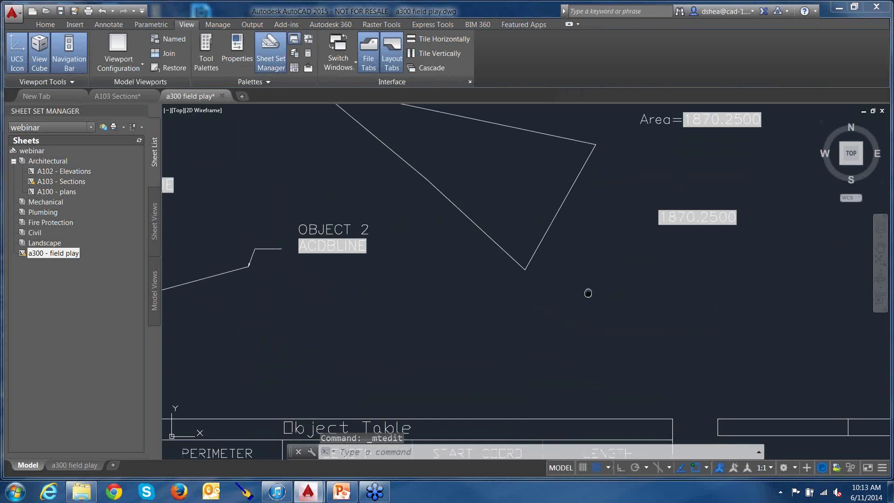
{"action": "mouse_move", "coordinate": [489, 354]}
{"action": "middle_mouse_down"}
{"action": "mouse_move", "coordinate": [480, 245]}
{"action": "mouse_move", "coordinate": [562, 218]}
{"action": "middle_mouse_up"}
{"action": "middle_click_drag", "start_coordinate": [509, 236], "coordinate": [599, 228]}
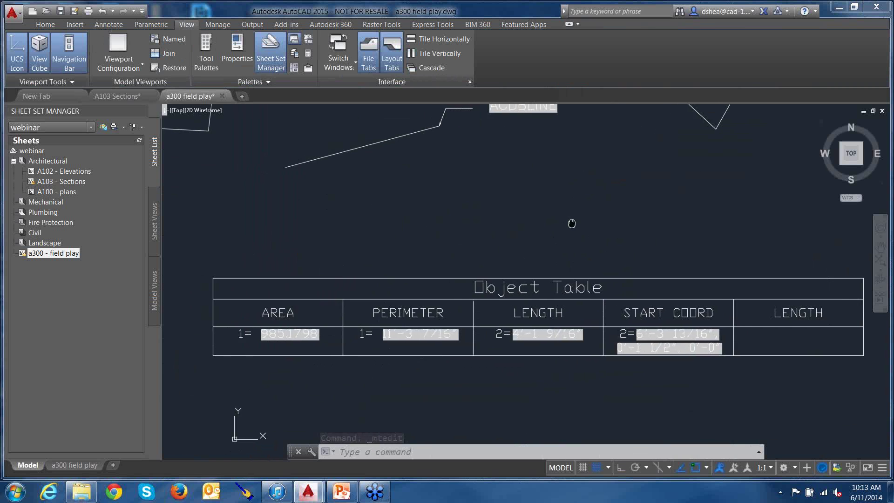
{"action": "mouse_move", "coordinate": [541, 237]}
{"action": "middle_mouse_down"}
{"action": "mouse_move", "coordinate": [611, 233]}
{"action": "mouse_move", "coordinate": [601, 196]}
{"action": "middle_mouse_up"}
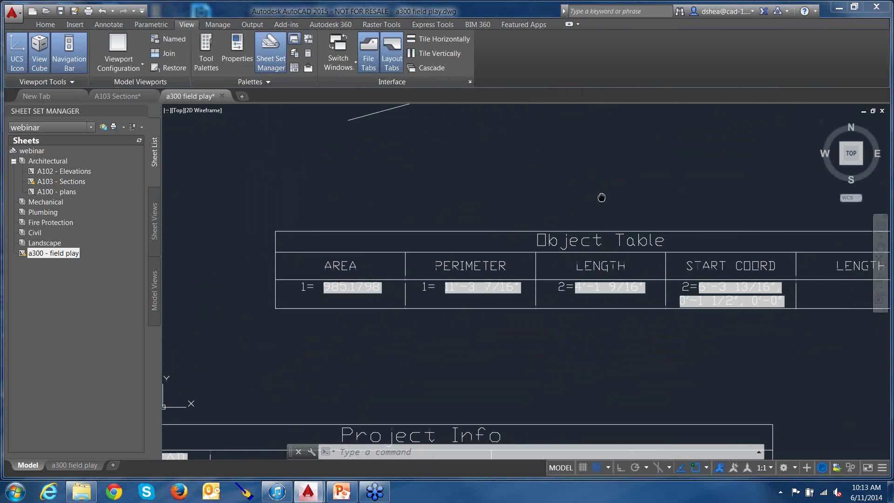
{"action": "middle_click_drag", "start_coordinate": [539, 385], "coordinate": [523, 345]}
{"action": "mouse_move", "coordinate": [386, 354]}
{"action": "middle_mouse_down"}
{"action": "mouse_move", "coordinate": [471, 294]}
{"action": "mouse_move", "coordinate": [594, 274]}
{"action": "mouse_move", "coordinate": [603, 253]}
{"action": "mouse_move", "coordinate": [585, 214]}
{"action": "mouse_move", "coordinate": [595, 216]}
{"action": "mouse_move", "coordinate": [554, 194]}
{"action": "middle_mouse_up"}
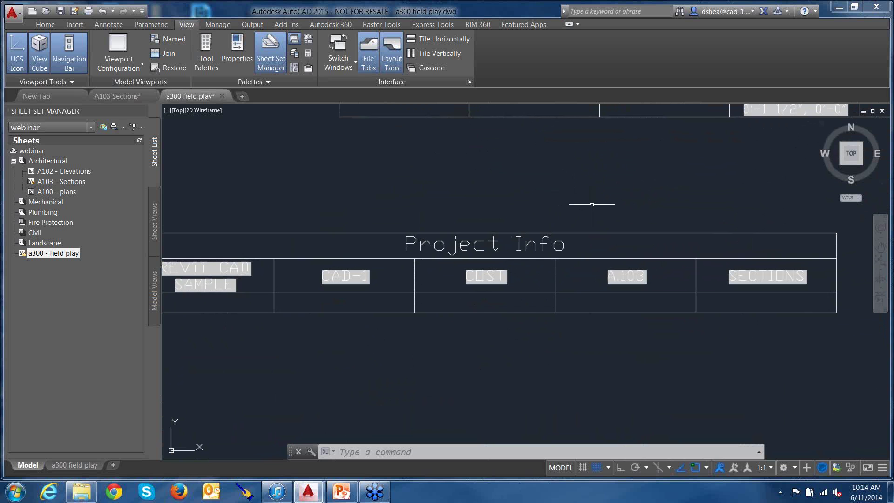
{"action": "middle_click_drag", "start_coordinate": [592, 204], "coordinate": [594, 200]}
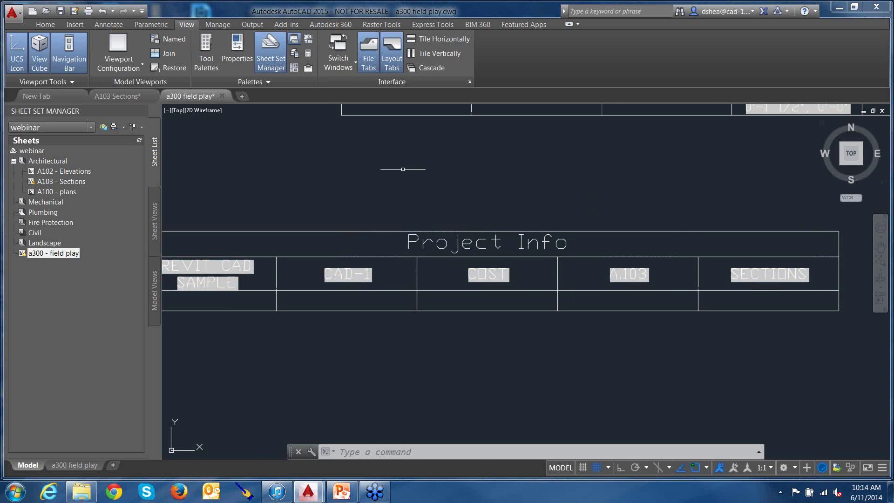
{"action": "mouse_move", "coordinate": [403, 166]}
{"action": "middle_mouse_down"}
{"action": "mouse_move", "coordinate": [379, 173]}
{"action": "mouse_move", "coordinate": [422, 191]}
{"action": "mouse_move", "coordinate": [436, 187]}
{"action": "middle_mouse_up"}
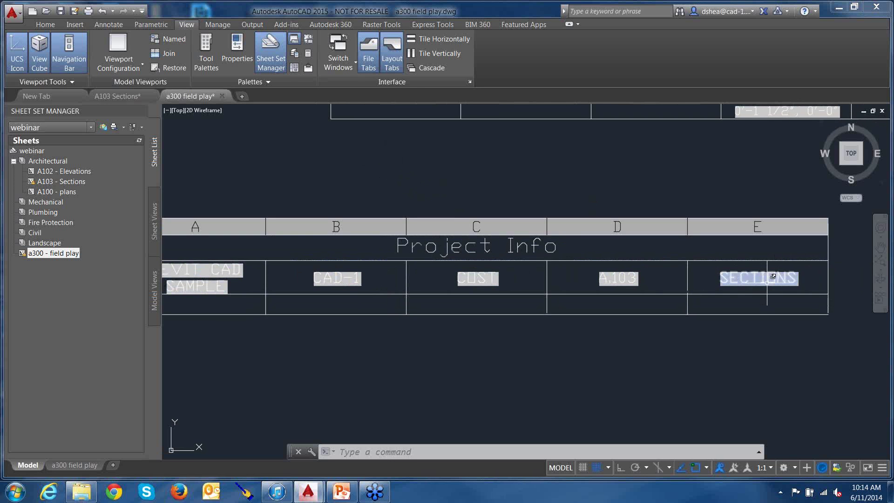
- In the Field dialog, preview Document fields Keywords, Filesize, Filename, Comments, Author, then switch to Date & Time
{"action": "type", "text": "rea"}
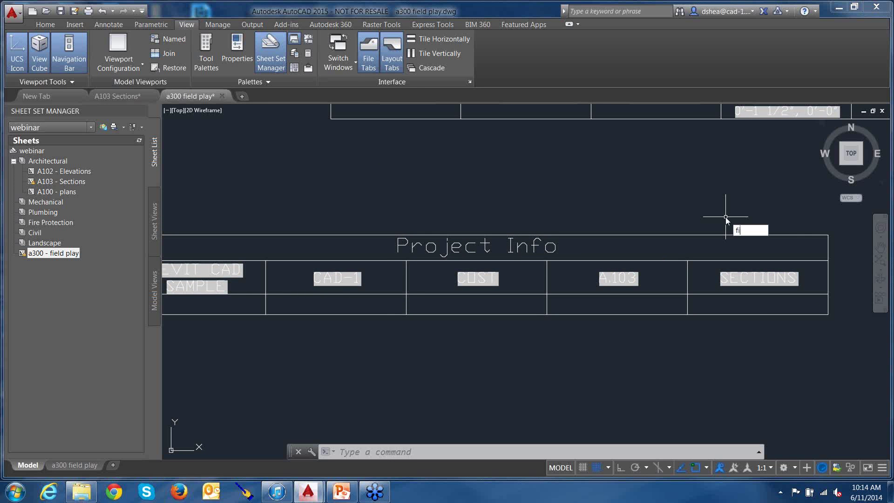
{"action": "key", "text": "Return"}
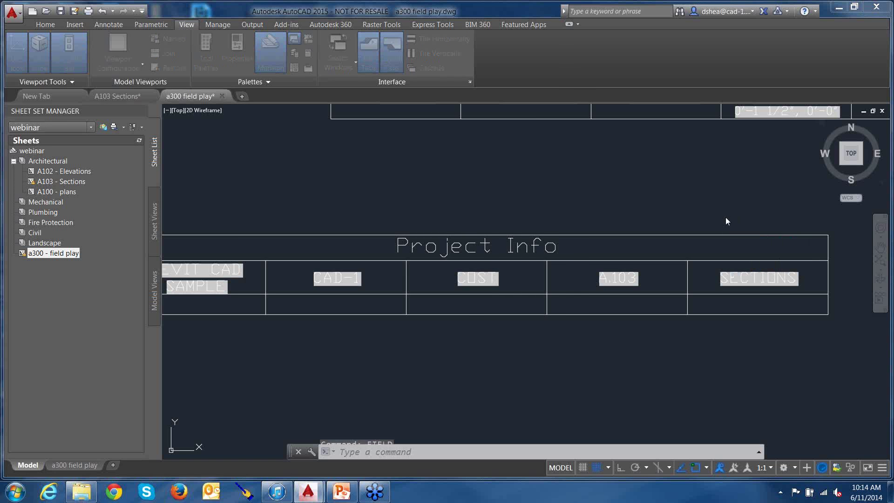
{"action": "left_click", "coordinate": [286, 103]}
{"action": "left_click", "coordinate": [286, 126]}
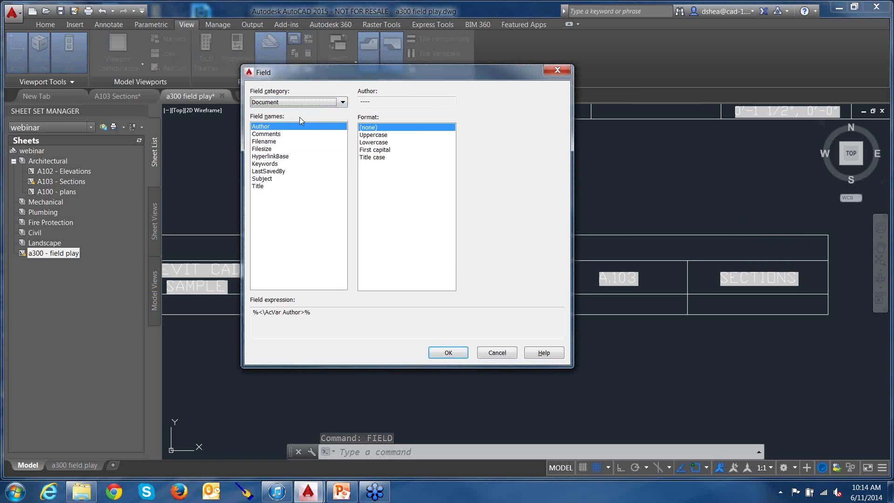
{"action": "left_click", "coordinate": [269, 165]}
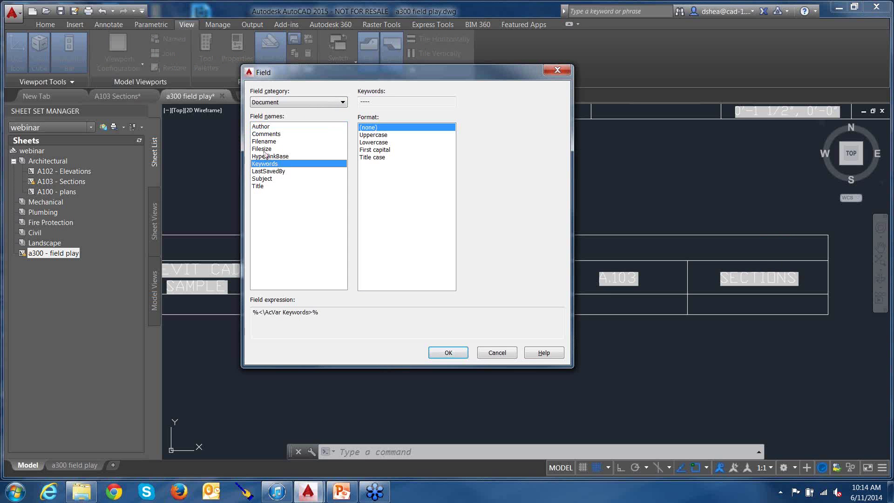
{"action": "left_click", "coordinate": [265, 149]}
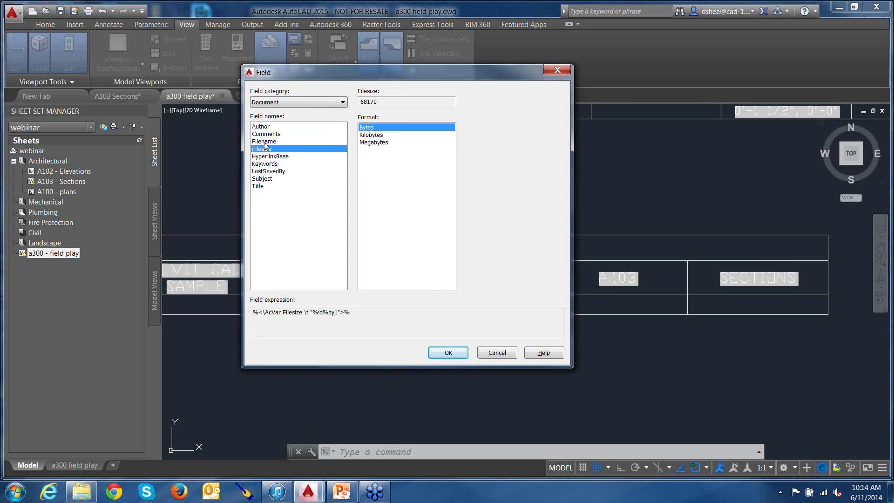
{"action": "left_click", "coordinate": [264, 142]}
{"action": "left_click", "coordinate": [272, 134]}
{"action": "left_click", "coordinate": [272, 126]}
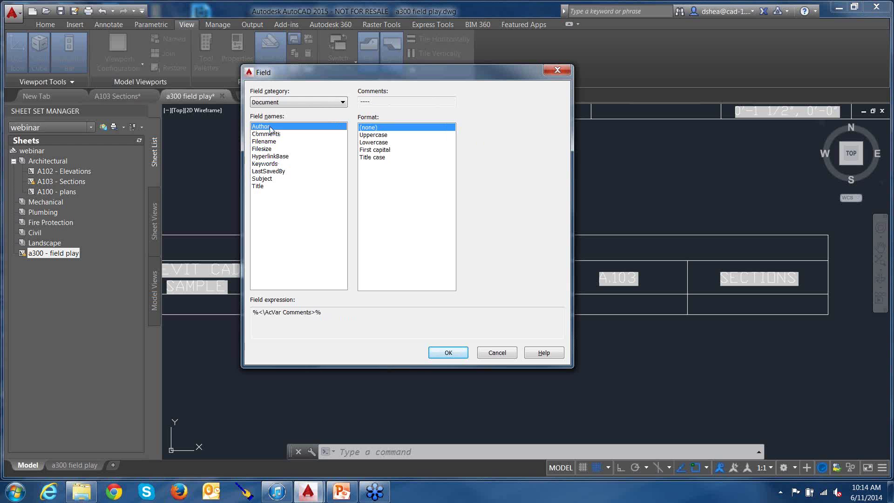
{"action": "left_click", "coordinate": [333, 103]}
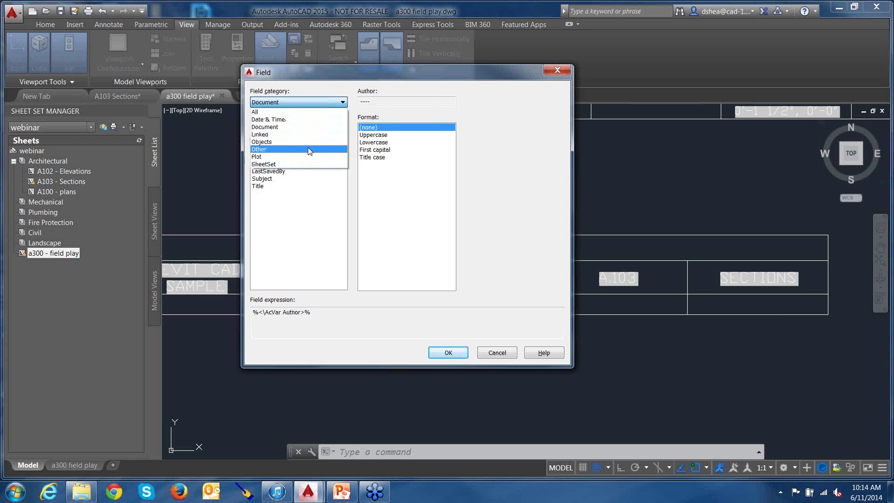
{"action": "left_click", "coordinate": [306, 120]}
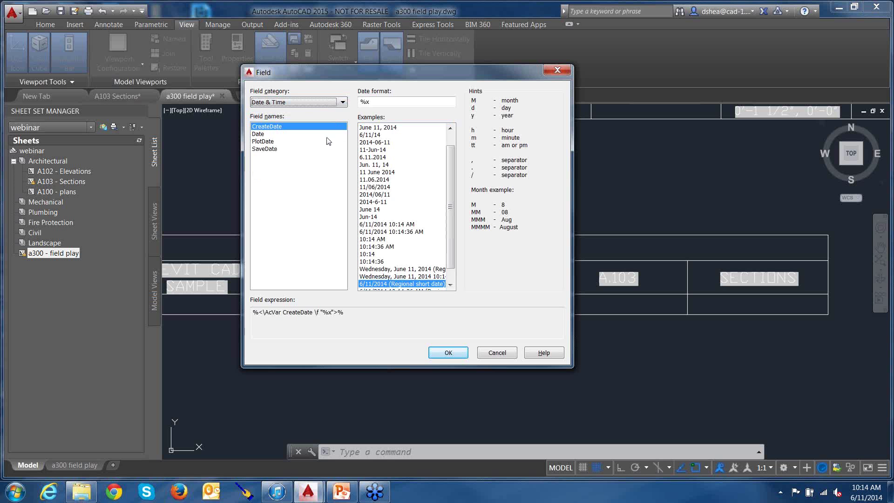
- Choose the Date field and, after trying other formats, set it to dd/MM/yyyy (11/06/2014)
{"action": "left_click", "coordinate": [262, 134]}
{"action": "left_click_drag", "start_coordinate": [451, 170], "coordinate": [450, 180]}
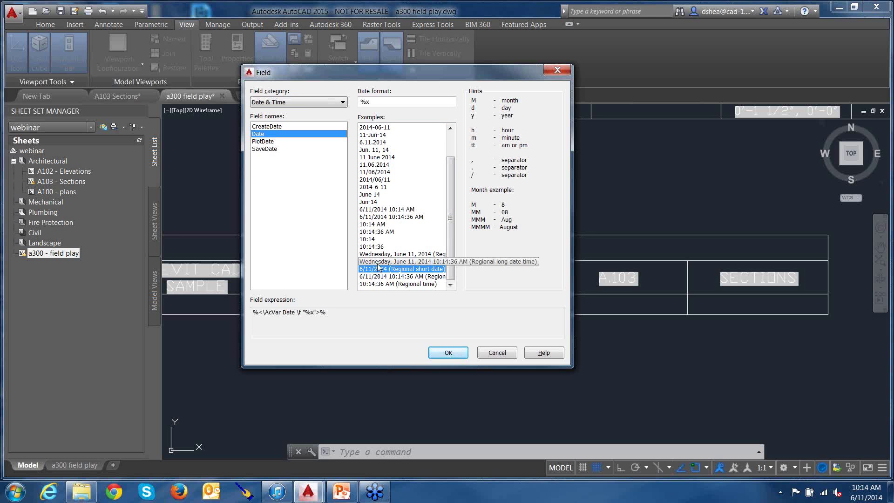
{"action": "left_click", "coordinate": [381, 172]}
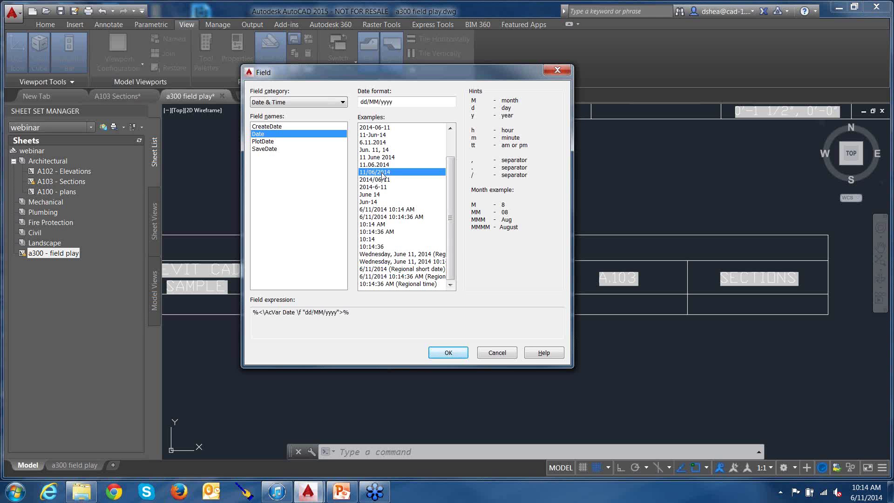
{"action": "left_click", "coordinate": [381, 180]}
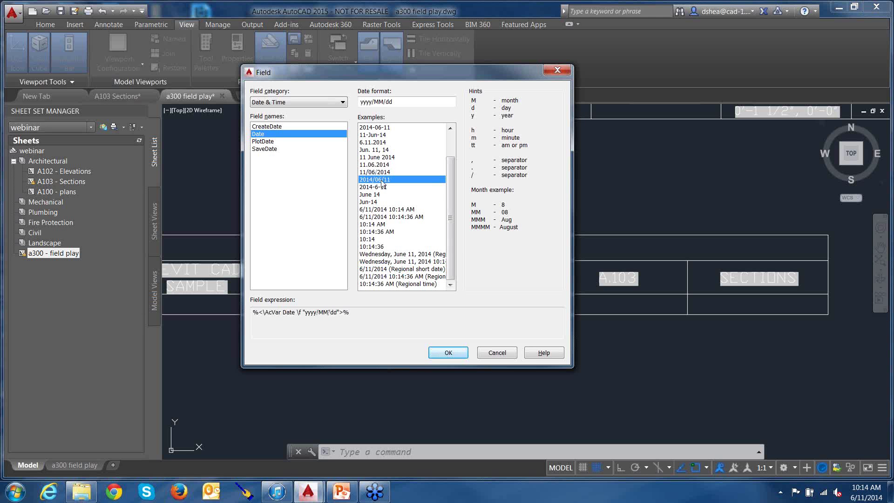
{"action": "left_click", "coordinate": [377, 187]}
{"action": "left_click", "coordinate": [379, 135]}
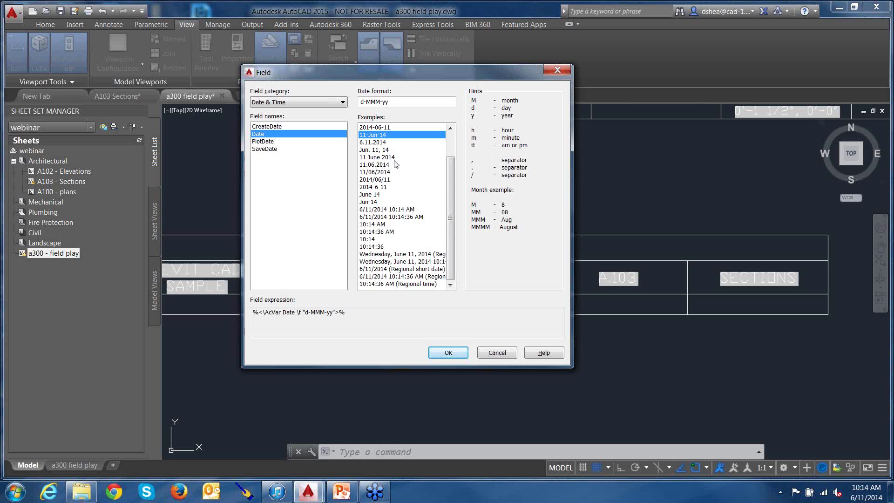
{"action": "left_click_drag", "start_coordinate": [450, 196], "coordinate": [449, 176]}
{"action": "left_click", "coordinate": [376, 172]}
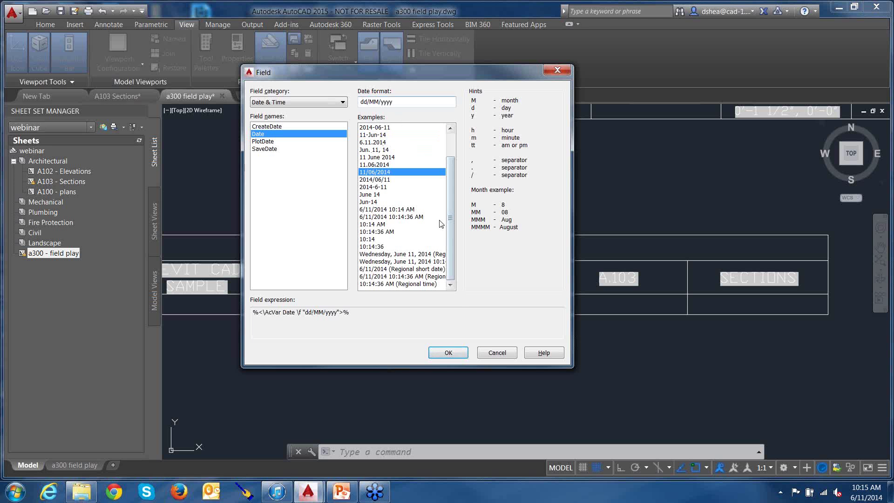
- Insert the 11/06/2014 date field just above the Project Info table
{"action": "left_click", "coordinate": [448, 352]}
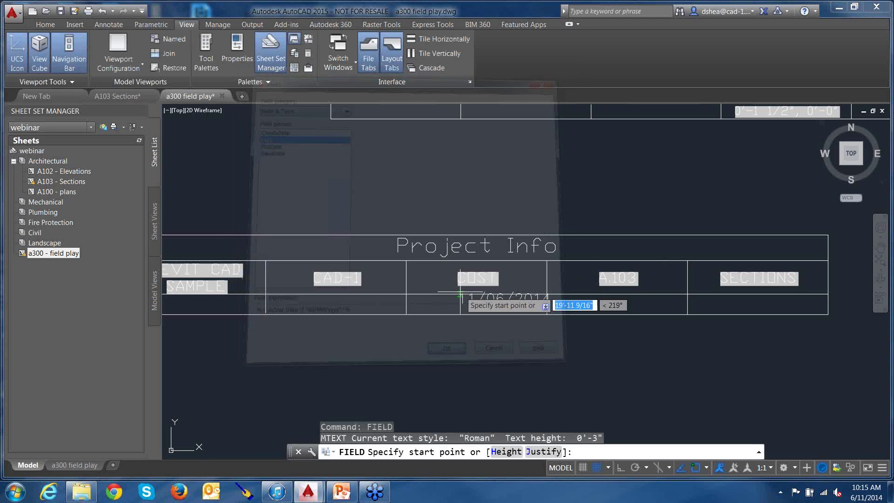
{"action": "left_click", "coordinate": [486, 183]}
{"action": "middle_click_drag", "start_coordinate": [449, 180], "coordinate": [442, 191]}
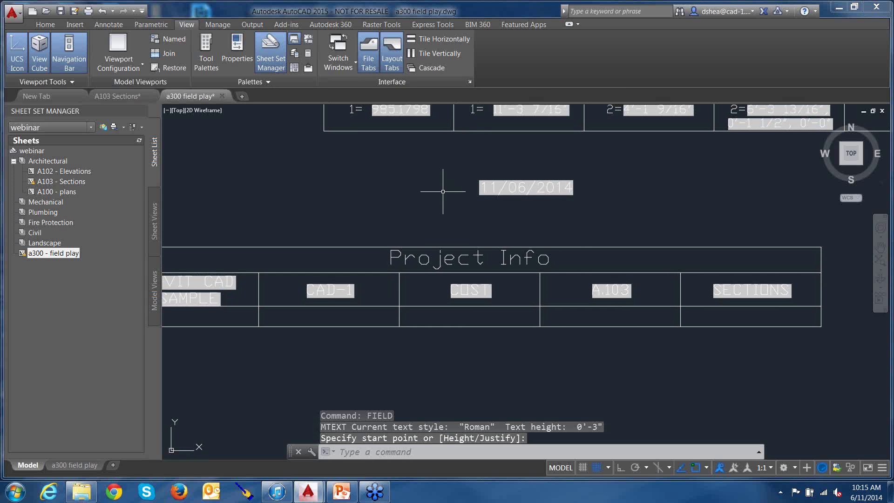
{"action": "key", "text": "Escape"}
{"action": "key", "text": "Escape"}
- Check the placed date text, then switch to the a300 field play layout
{"action": "middle_click_drag", "start_coordinate": [617, 214], "coordinate": [618, 215]}
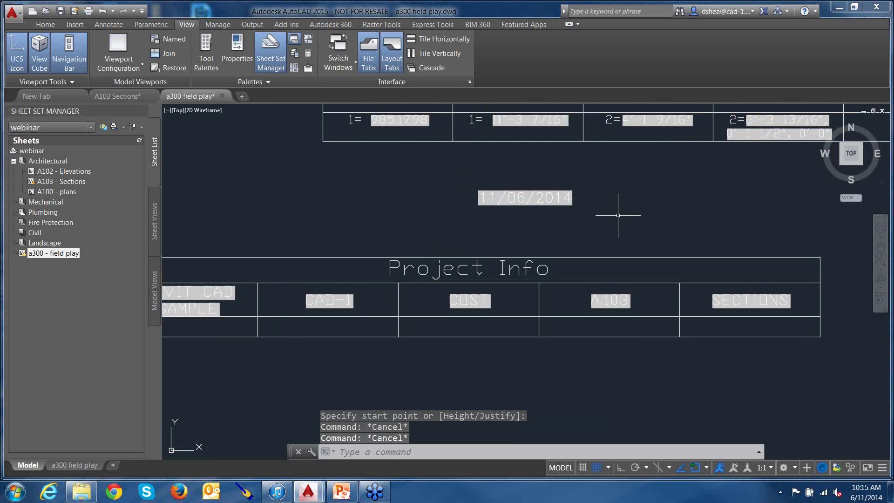
{"action": "middle_click_drag", "start_coordinate": [618, 215], "coordinate": [616, 220]}
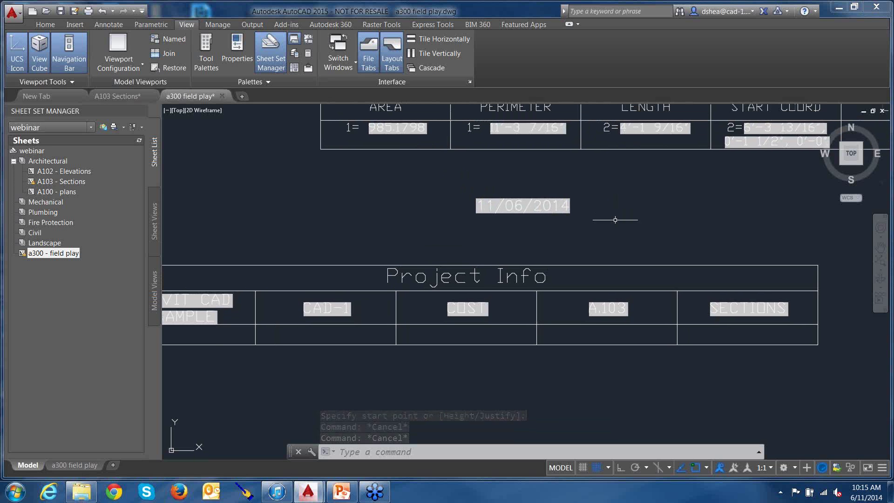
{"action": "left_click", "coordinate": [592, 238]}
{"action": "left_click", "coordinate": [531, 177]}
{"action": "key", "text": "Escape"}
{"action": "key", "text": "Escape"}
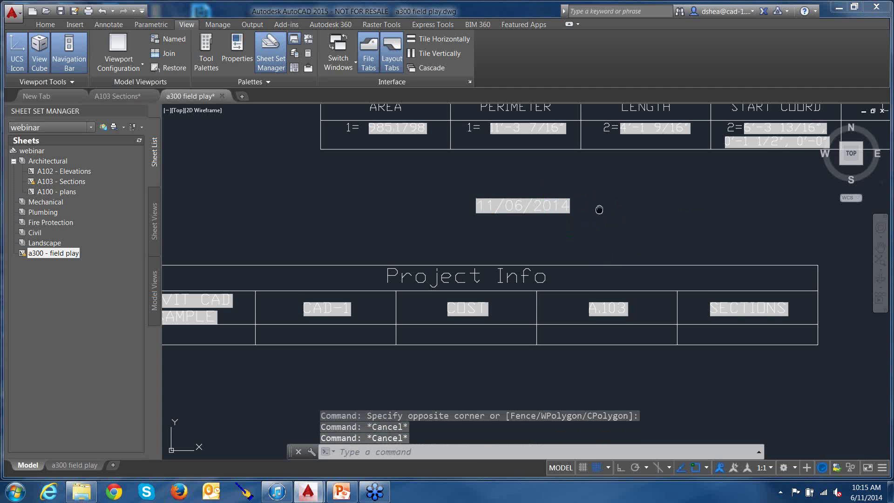
{"action": "middle_click_drag", "start_coordinate": [596, 202], "coordinate": [591, 207]}
{"action": "left_click", "coordinate": [590, 207]}
{"action": "left_click", "coordinate": [559, 223]}
{"action": "key", "text": "Escape"}
{"action": "key", "text": "Escape"}
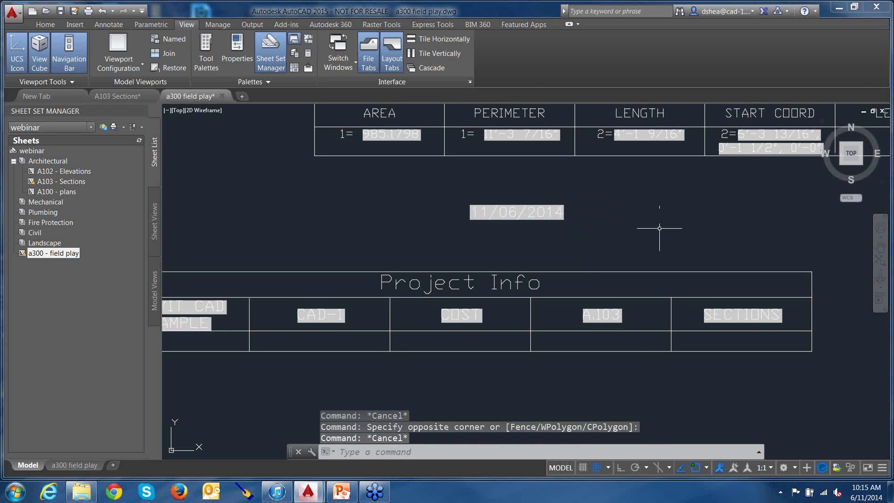
{"action": "mouse_move", "coordinate": [659, 229]}
{"action": "middle_mouse_down"}
{"action": "mouse_move", "coordinate": [596, 219]}
{"action": "mouse_move", "coordinate": [592, 241]}
{"action": "middle_mouse_up"}
{"action": "scroll", "coordinate": [595, 219], "scroll_direction": "down", "scroll_amount": 3}
{"action": "key", "text": "Escape"}
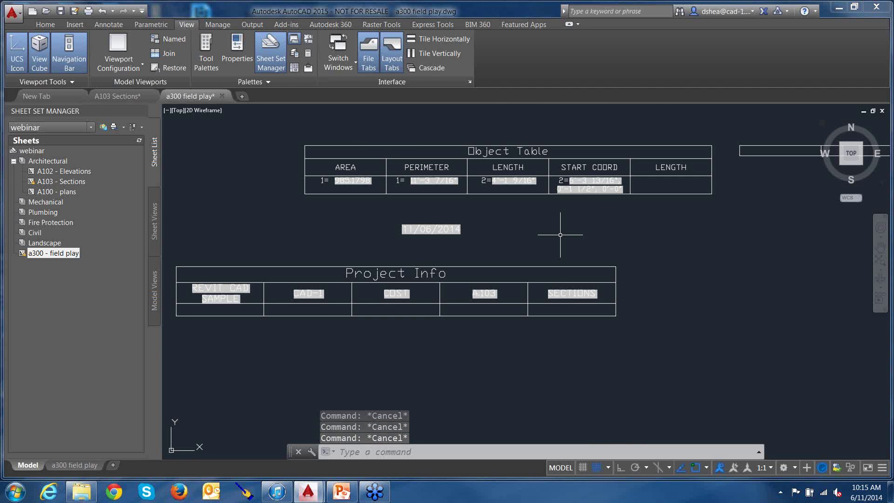
{"action": "left_click", "coordinate": [85, 466]}
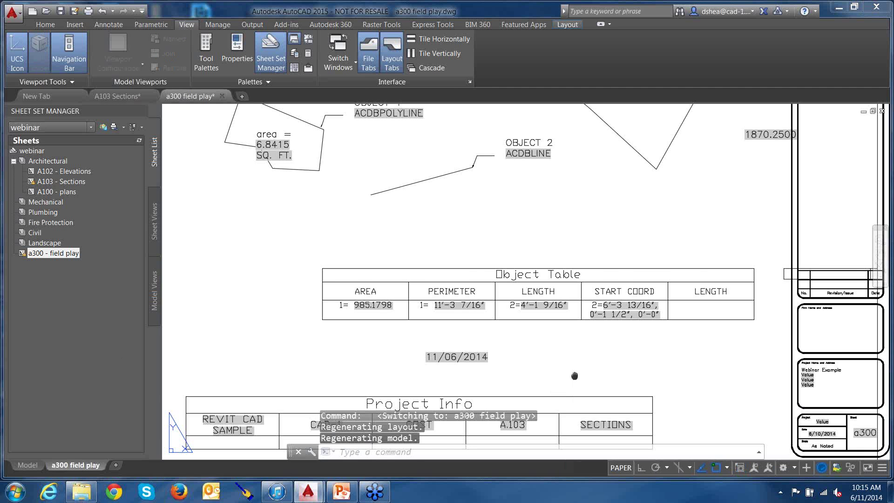
{"action": "middle_click_drag", "start_coordinate": [575, 376], "coordinate": [565, 353]}
{"action": "scroll", "coordinate": [569, 370], "scroll_direction": "down", "scroll_amount": 2}
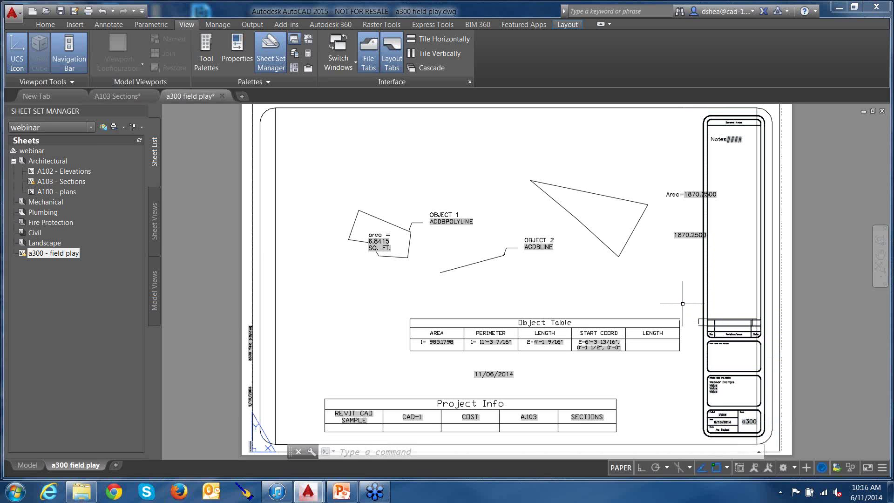
{"action": "middle_click_drag", "start_coordinate": [683, 304], "coordinate": [677, 303]}
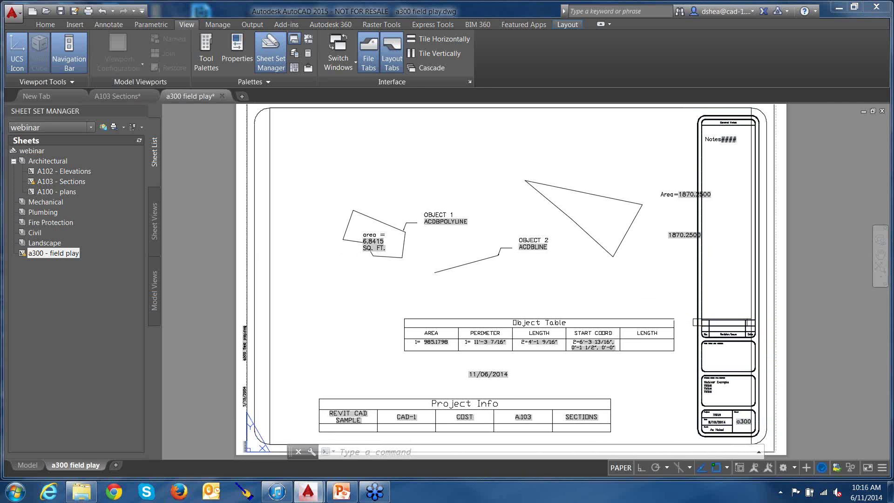
{"action": "key", "text": "Escape"}
{"action": "key", "text": "Escape"}
{"action": "left_click", "coordinate": [28, 465]}
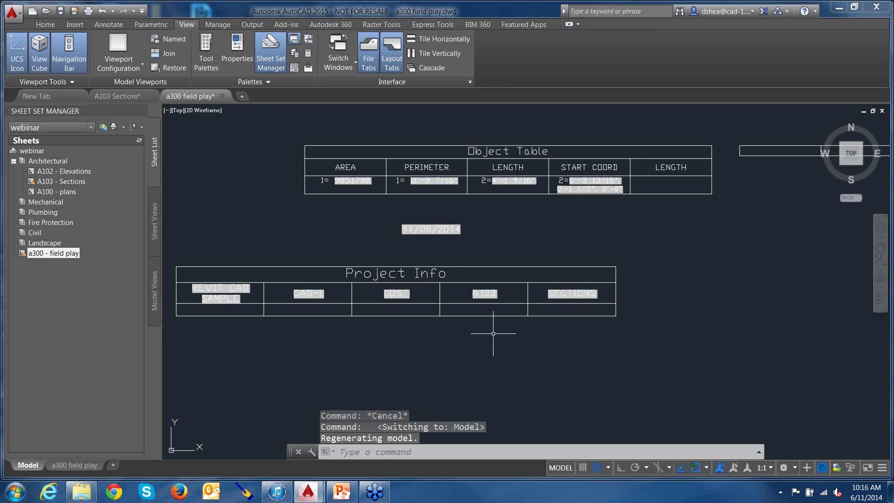
{"action": "mouse_move", "coordinate": [494, 333]}
{"action": "middle_mouse_down"}
{"action": "mouse_move", "coordinate": [659, 249]}
{"action": "mouse_move", "coordinate": [669, 273]}
{"action": "mouse_move", "coordinate": [660, 278]}
{"action": "middle_mouse_up"}
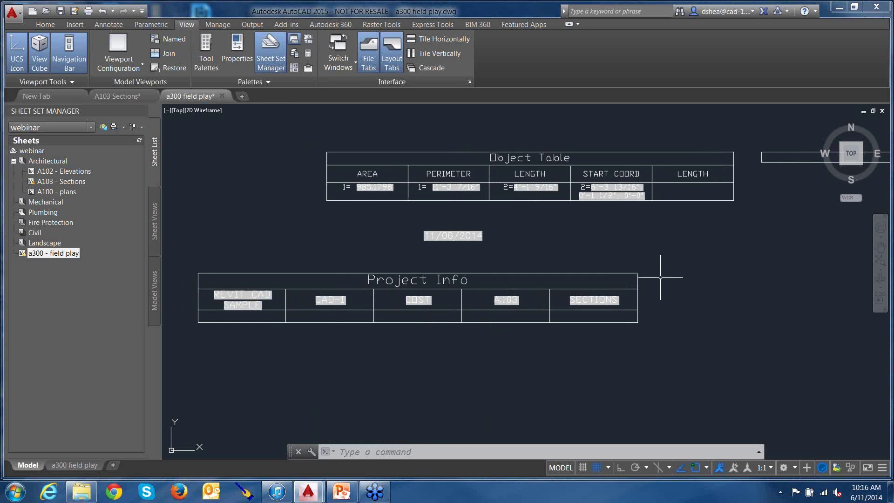
{"action": "middle_click_drag", "start_coordinate": [687, 252], "coordinate": [687, 259]}
{"action": "key", "text": "Escape"}
{"action": "key", "text": "Escape"}
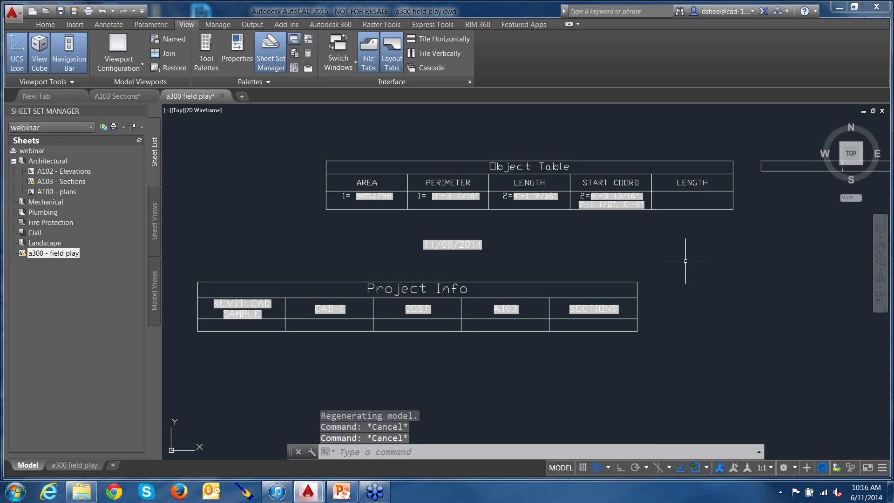
{"action": "key", "text": "Escape"}
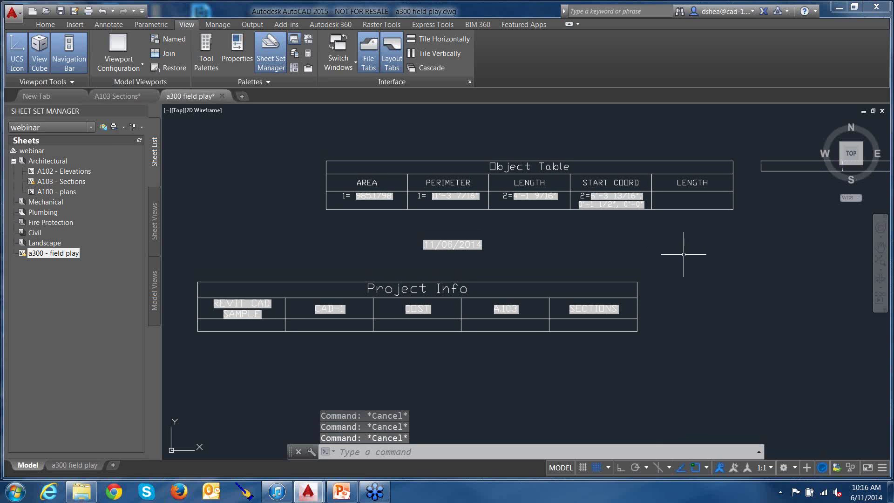
{"action": "middle_click_drag", "start_coordinate": [673, 264], "coordinate": [685, 278]}
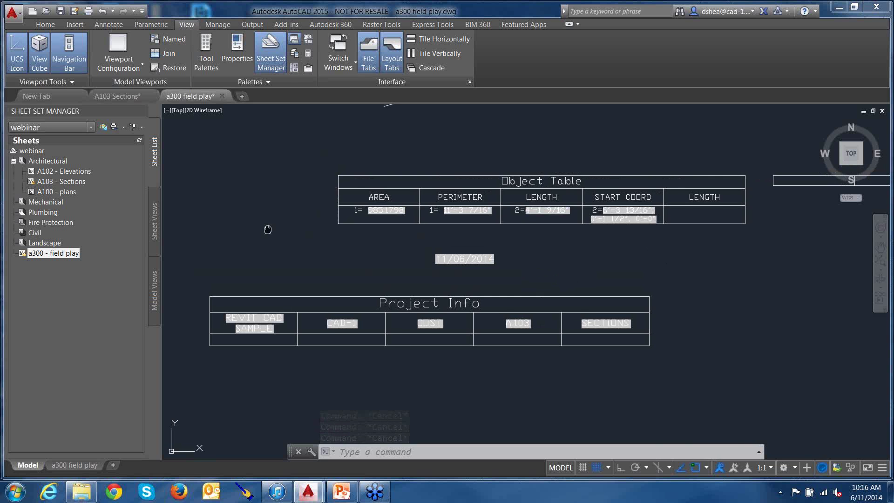
{"action": "middle_click_drag", "start_coordinate": [270, 233], "coordinate": [299, 222]}
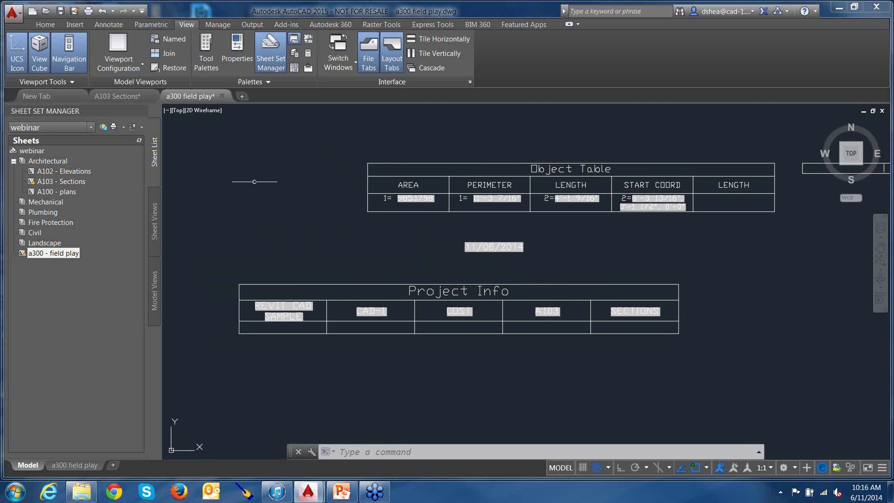
- Start a new field with FIELD and show the SheetSet category's field names
{"action": "type", "text": "field"}
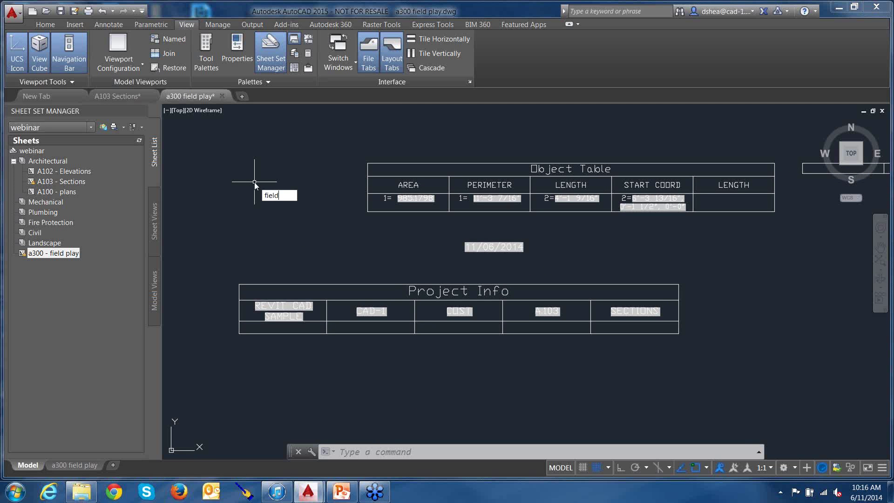
{"action": "key", "text": "Return"}
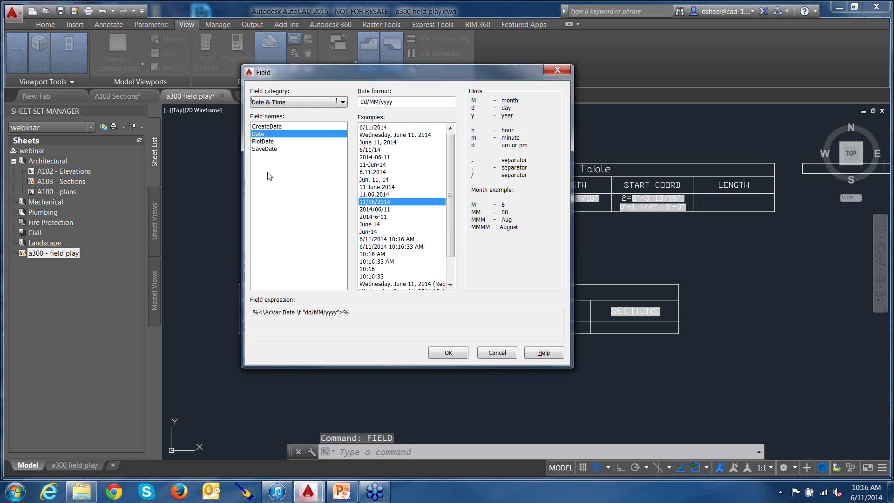
{"action": "left_click", "coordinate": [342, 103]}
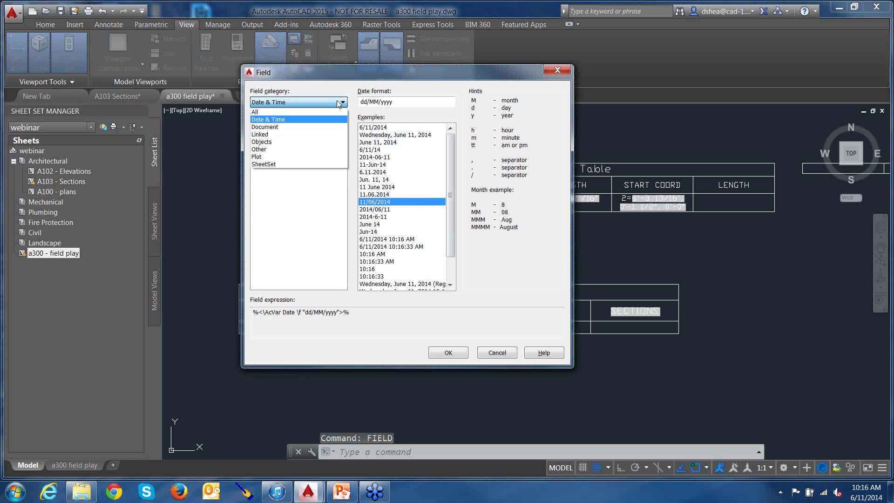
{"action": "left_click", "coordinate": [309, 164]}
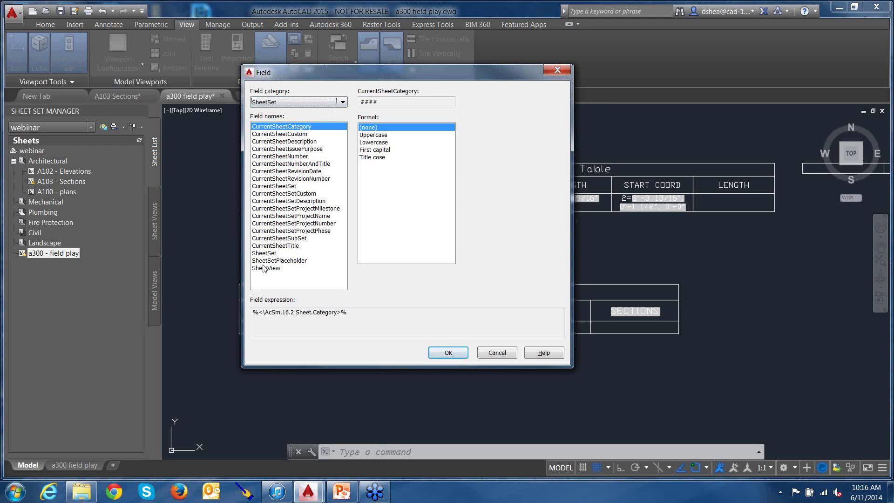
- Review the current-sheet fields: Custom, Description, IssuePurpose and RevisionDate
{"action": "left_click", "coordinate": [287, 134]}
{"action": "left_click", "coordinate": [287, 149]}
{"action": "left_click", "coordinate": [287, 135]}
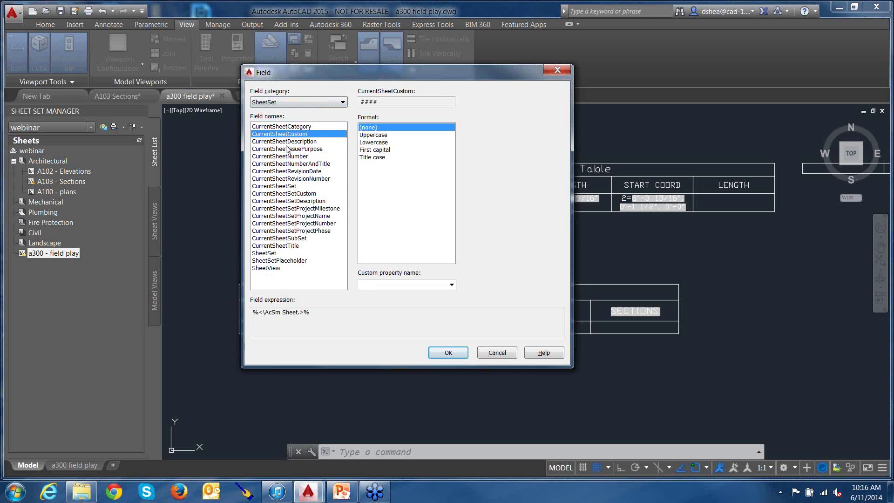
{"action": "left_click", "coordinate": [287, 149]}
{"action": "left_click", "coordinate": [285, 142]}
{"action": "left_click", "coordinate": [285, 149]}
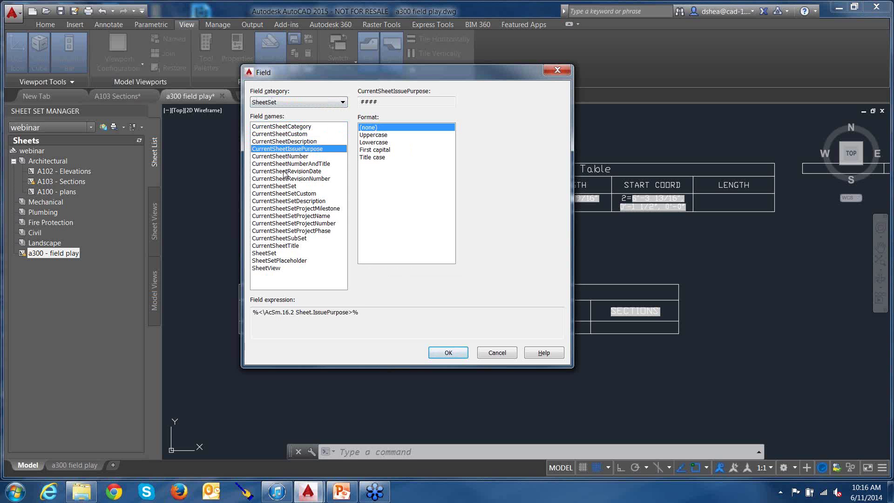
{"action": "left_click", "coordinate": [285, 171]}
- Review the sheet-set fields like ProjectName and ProjectPhase, then cancel without inserting
{"action": "left_click", "coordinate": [286, 231]}
{"action": "left_click", "coordinate": [286, 216]}
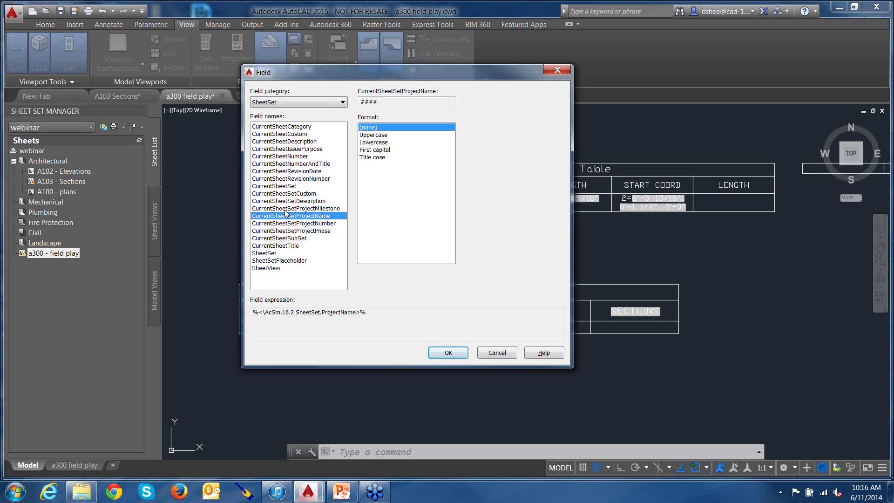
{"action": "left_click", "coordinate": [286, 208]}
{"action": "left_click", "coordinate": [286, 200]}
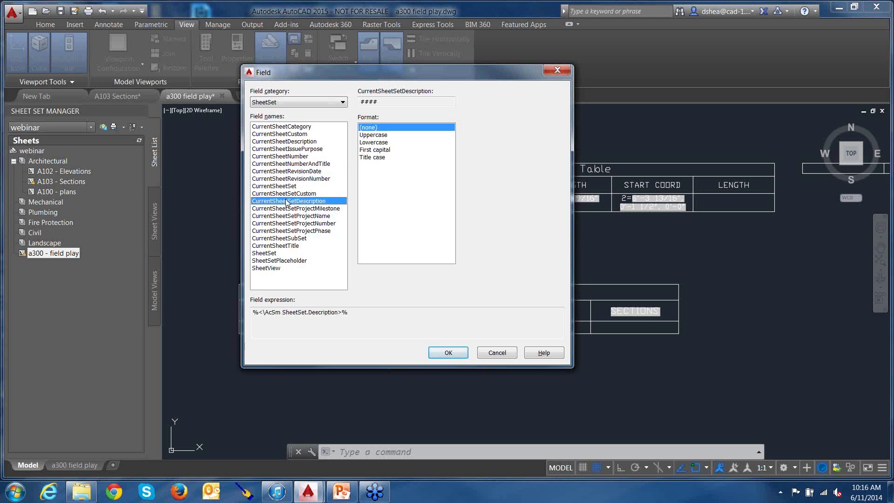
{"action": "left_click", "coordinate": [286, 217]}
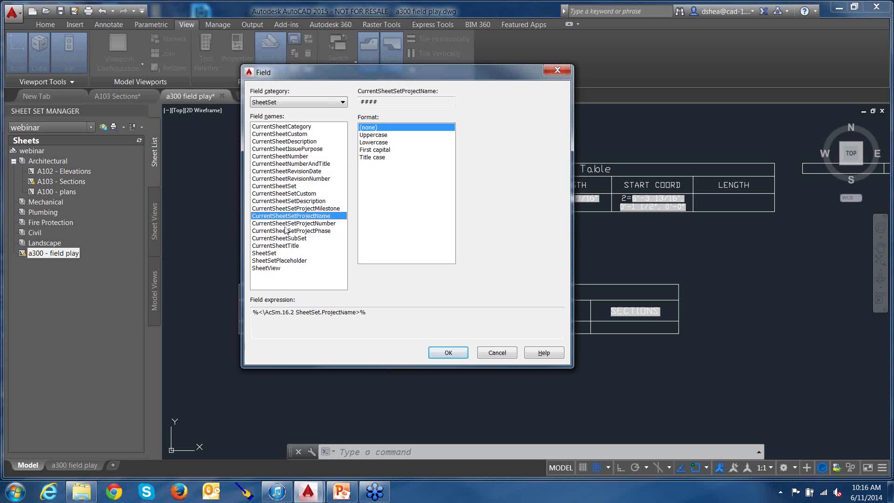
{"action": "left_click", "coordinate": [294, 193]}
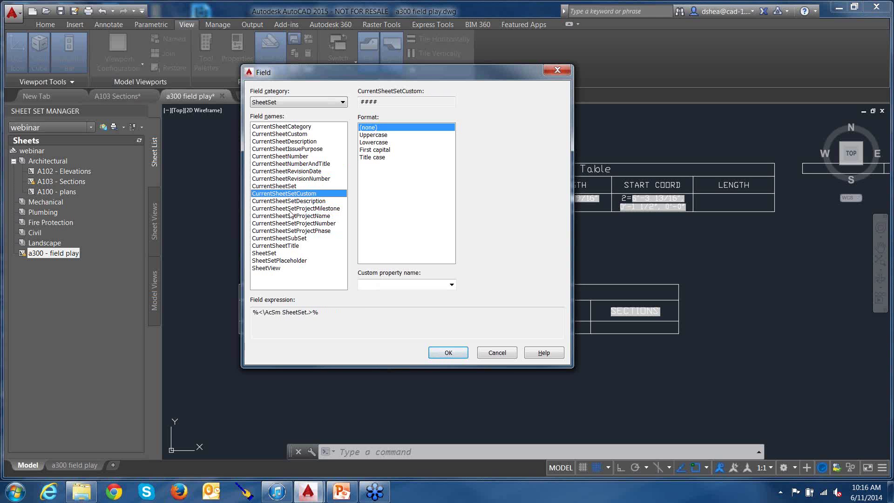
{"action": "left_click", "coordinate": [274, 254]}
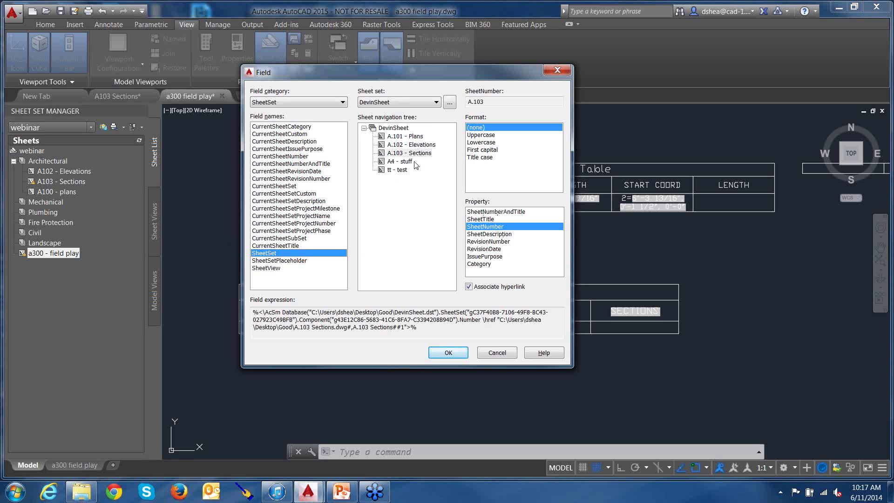
{"action": "left_click", "coordinate": [511, 355]}
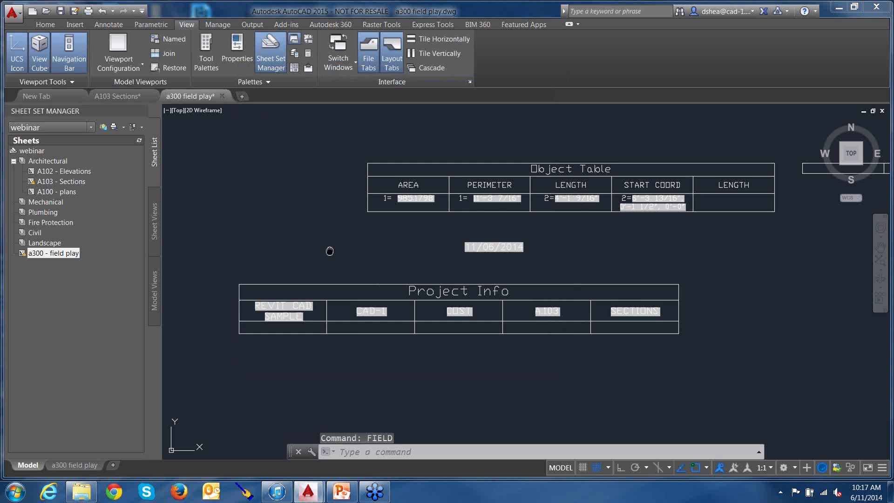
- Pan the drawing, set aside the Webinar folder window, and show the Save As options
{"action": "mouse_move", "coordinate": [330, 251]}
{"action": "middle_mouse_down"}
{"action": "mouse_move", "coordinate": [341, 280]}
{"action": "mouse_move", "coordinate": [349, 275]}
{"action": "middle_mouse_up"}
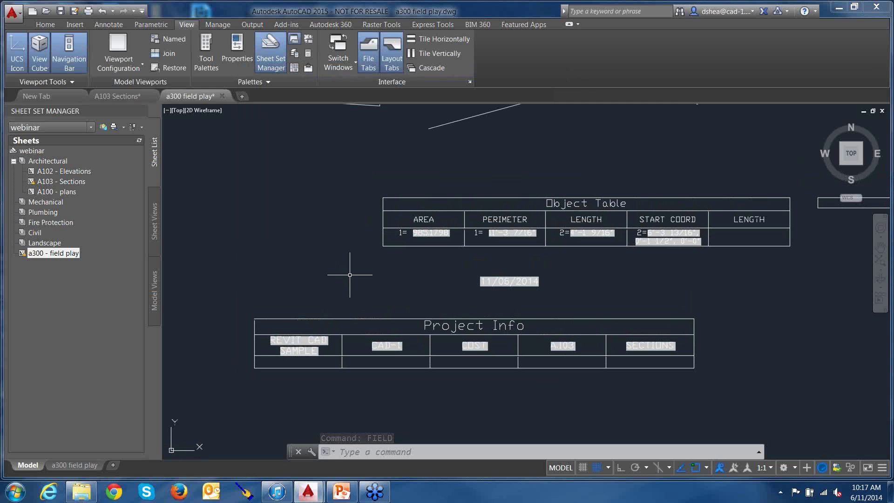
{"action": "middle_click_drag", "start_coordinate": [338, 263], "coordinate": [339, 270]}
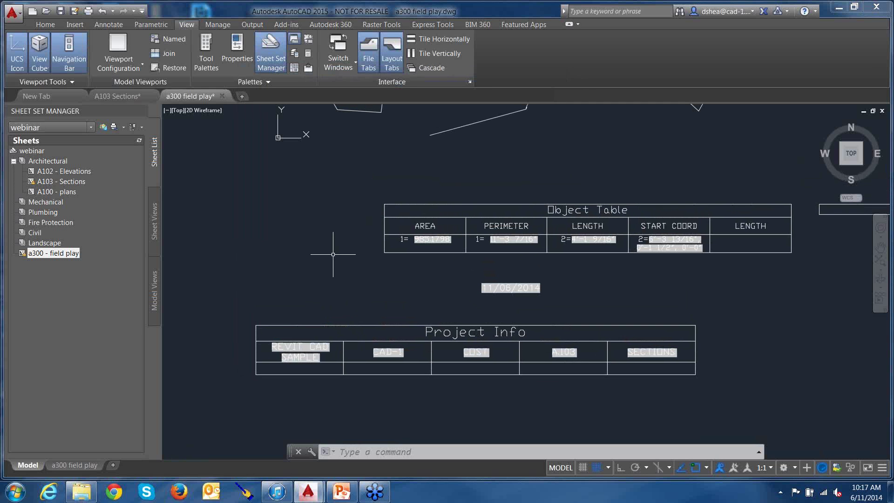
{"action": "middle_click_drag", "start_coordinate": [339, 249], "coordinate": [336, 255]}
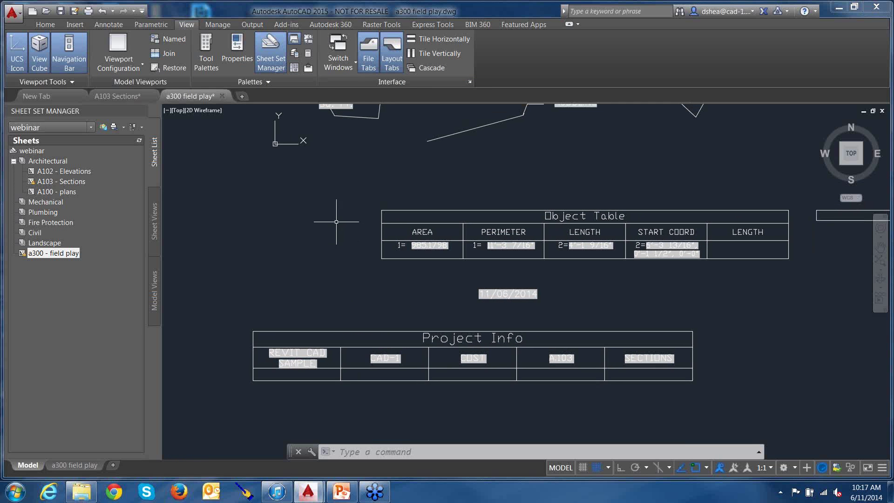
{"action": "mouse_move", "coordinate": [92, 499]}
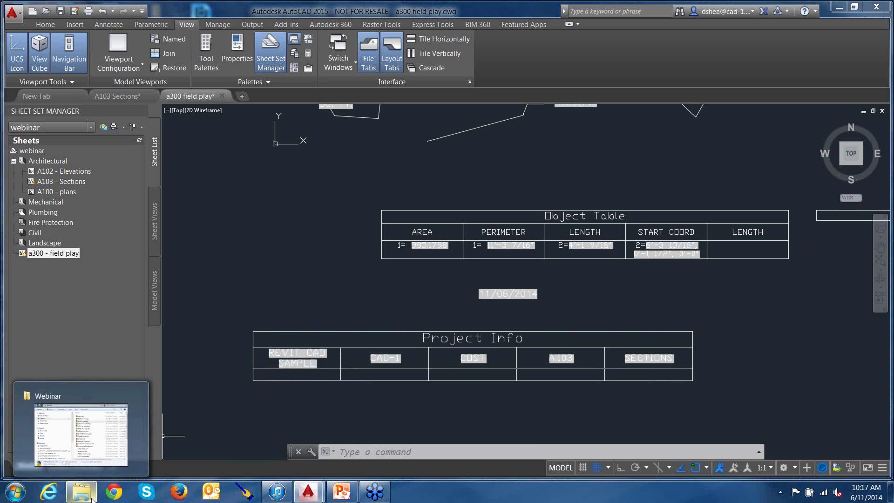
{"action": "left_click", "coordinate": [136, 449]}
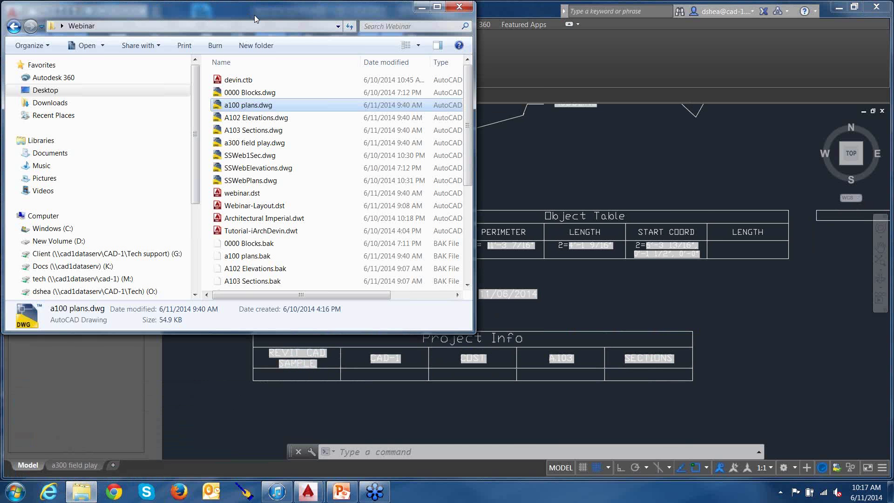
{"action": "left_click_drag", "start_coordinate": [255, 15], "coordinate": [464, 83]}
{"action": "left_click", "coordinate": [632, 75]}
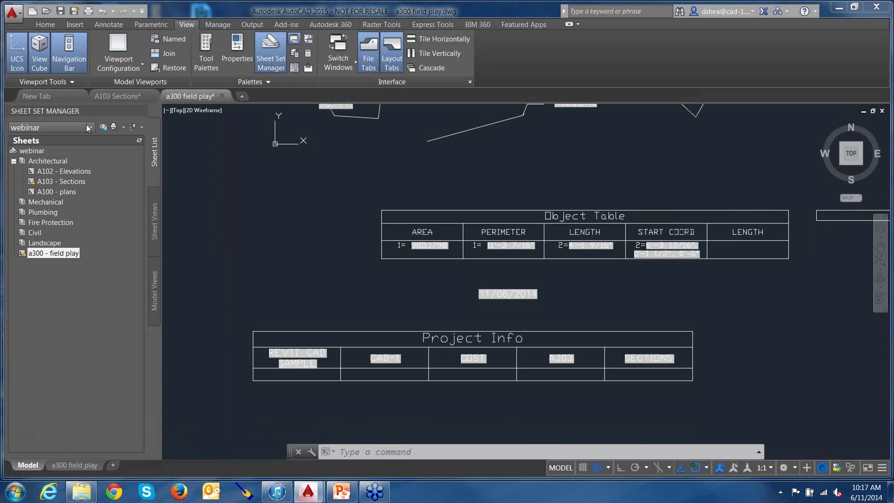
{"action": "left_click", "coordinate": [14, 19]}
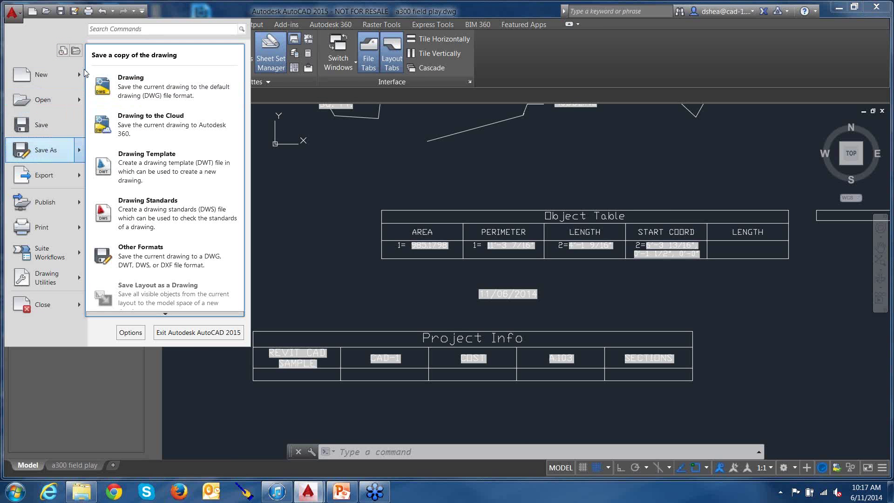
- Start a new Sheet Set wizard, quit it, and bring up the Webinar folder window
{"action": "mouse_move", "coordinate": [82, 76]}
{"action": "left_click", "coordinate": [123, 118]}
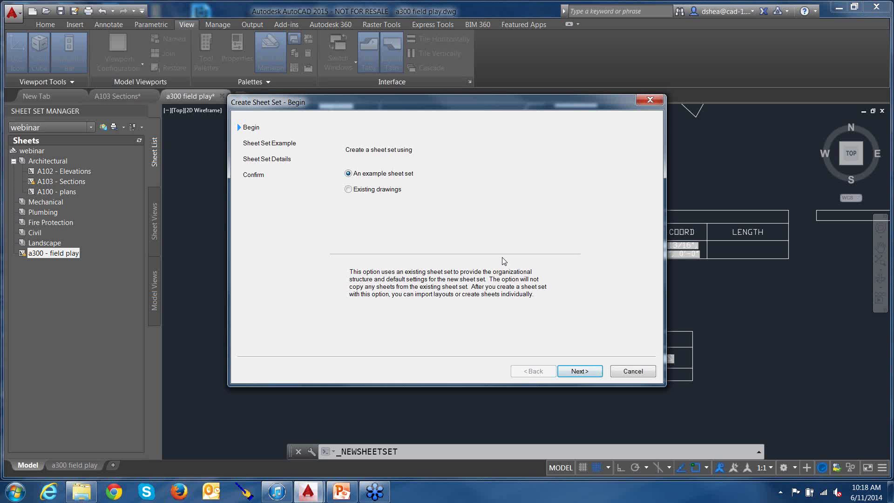
{"action": "left_click", "coordinate": [580, 371]}
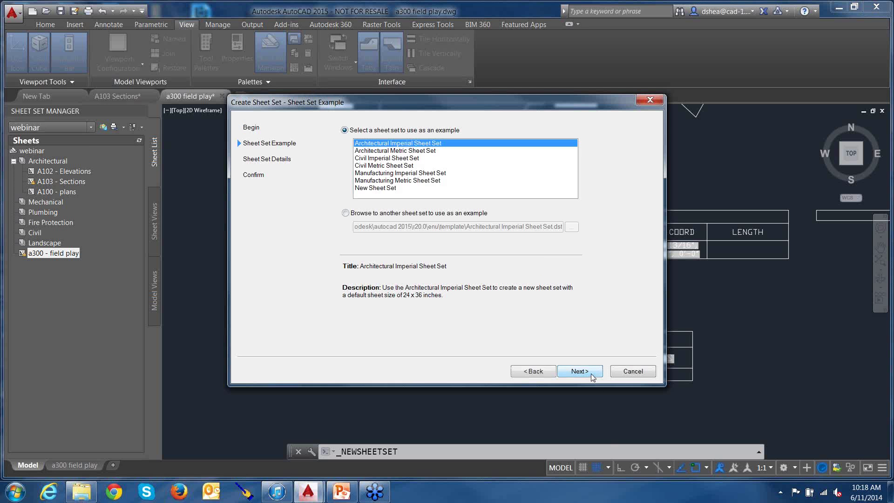
{"action": "left_click", "coordinate": [649, 371]}
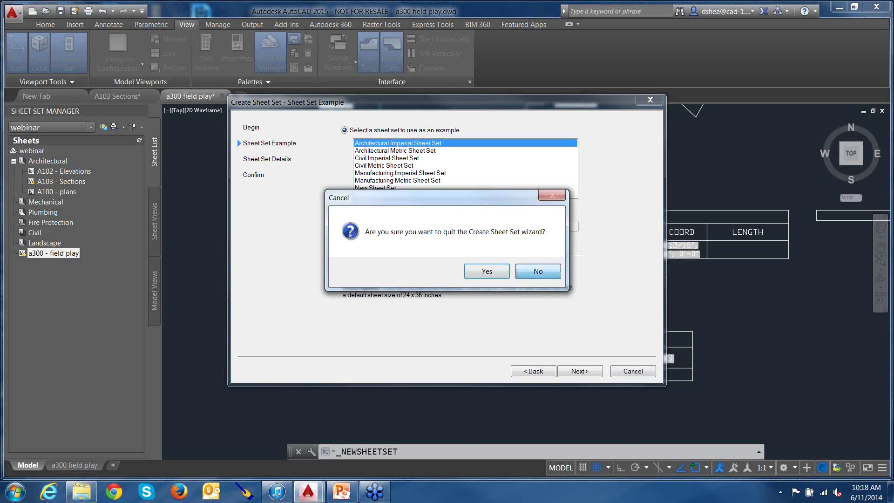
{"action": "left_click", "coordinate": [518, 272]}
{"action": "left_click", "coordinate": [634, 371]}
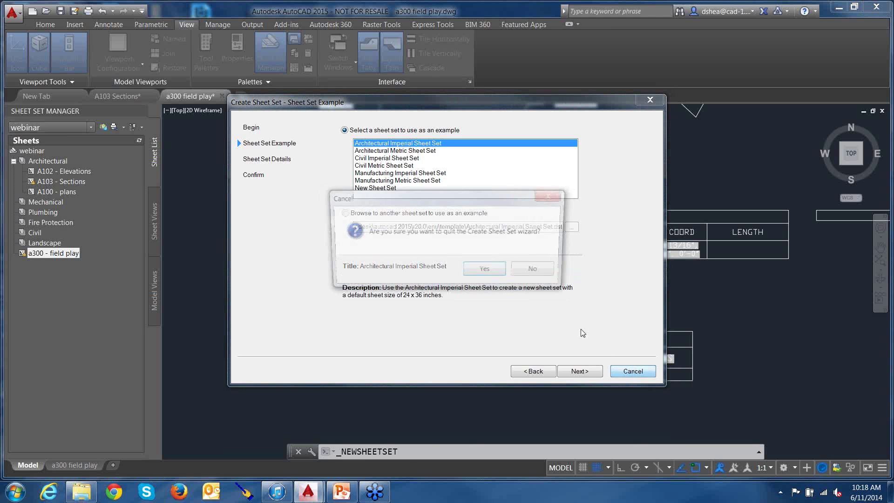
{"action": "left_click", "coordinate": [484, 269]}
{"action": "left_click", "coordinate": [81, 491]}
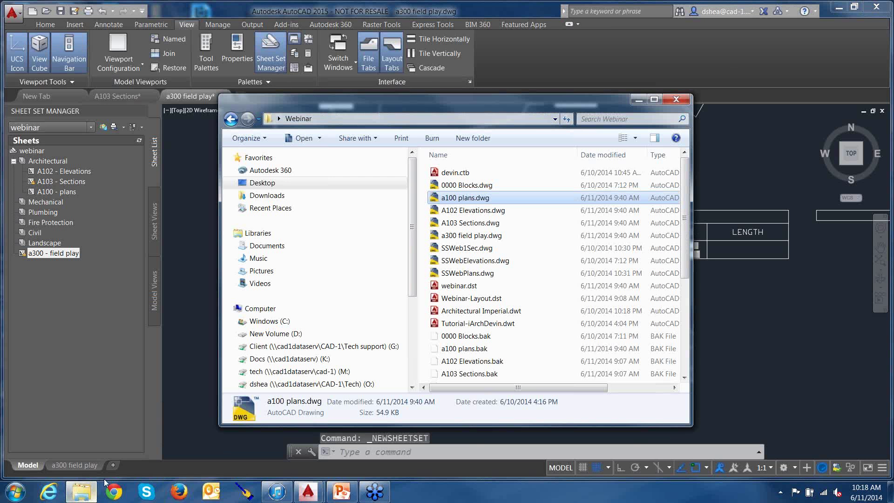
- Move the Webinar folder window aside and switch to the A103 Sections drawing
{"action": "left_click_drag", "start_coordinate": [457, 107], "coordinate": [421, 87]}
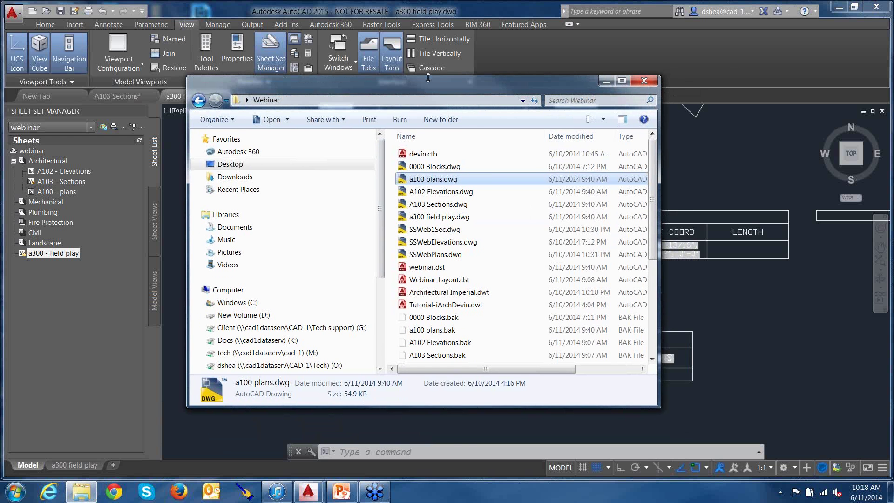
{"action": "left_click", "coordinate": [133, 97]}
{"action": "left_click", "coordinate": [130, 98]}
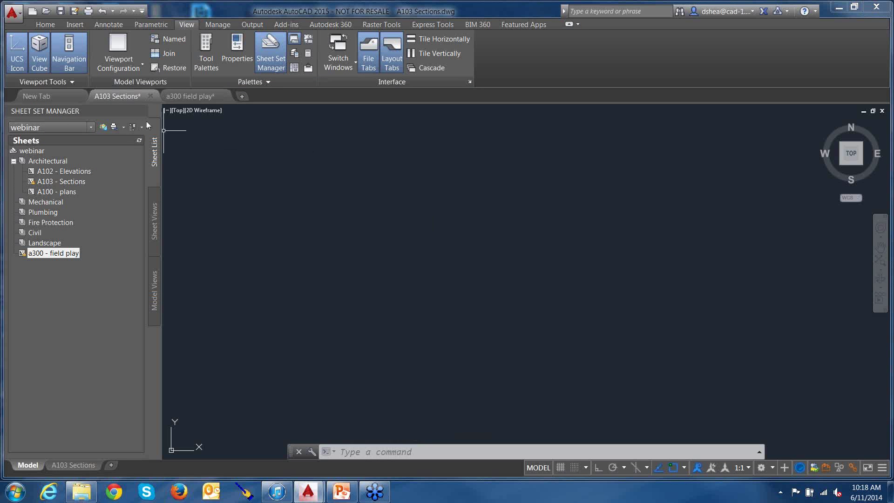
- Zoom to extents and window-select the attached section reference, then cancel
{"action": "type", "text": "z"}
{"action": "key", "text": "Return"}
{"action": "type", "text": "e"}
{"action": "key", "text": "Return"}
{"action": "left_click", "coordinate": [466, 297]}
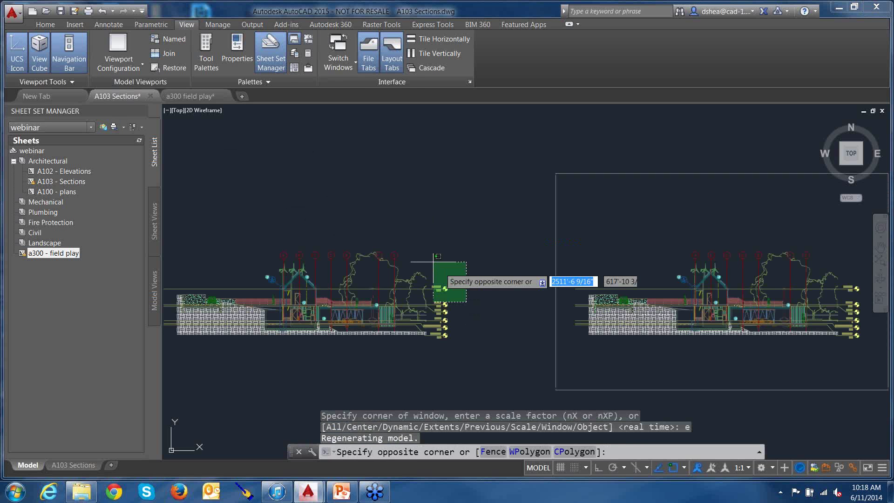
{"action": "left_click", "coordinate": [432, 259]}
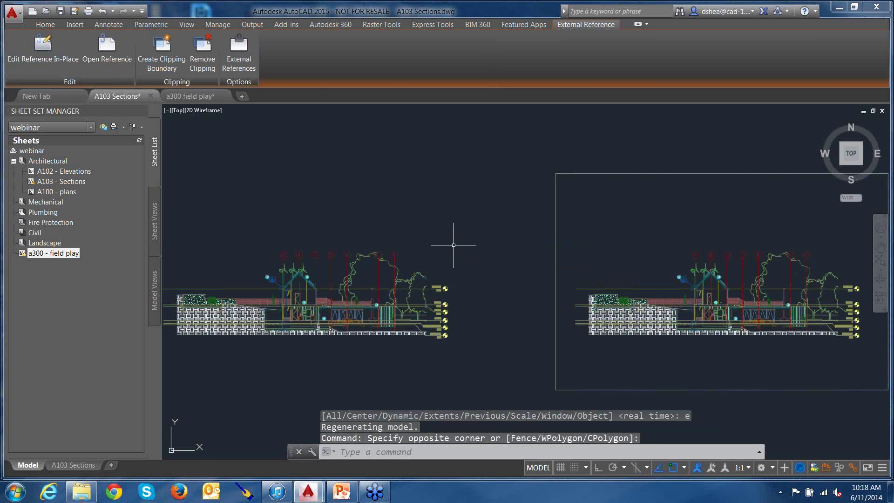
{"action": "key", "text": "Escape"}
{"action": "key", "text": "Escape"}
{"action": "middle_click_drag", "start_coordinate": [464, 243], "coordinate": [482, 230]}
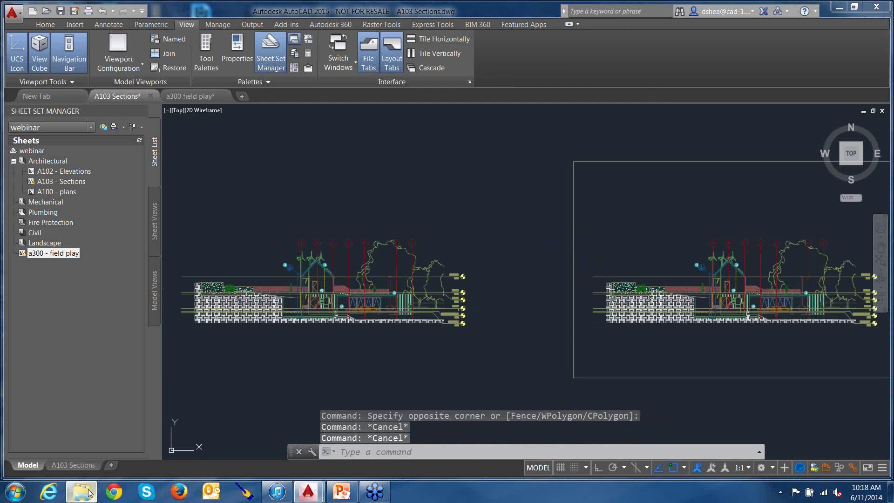
- Check the details of SSWeb1Sec.dwg in the Webinar folder window
{"action": "left_click", "coordinate": [88, 493]}
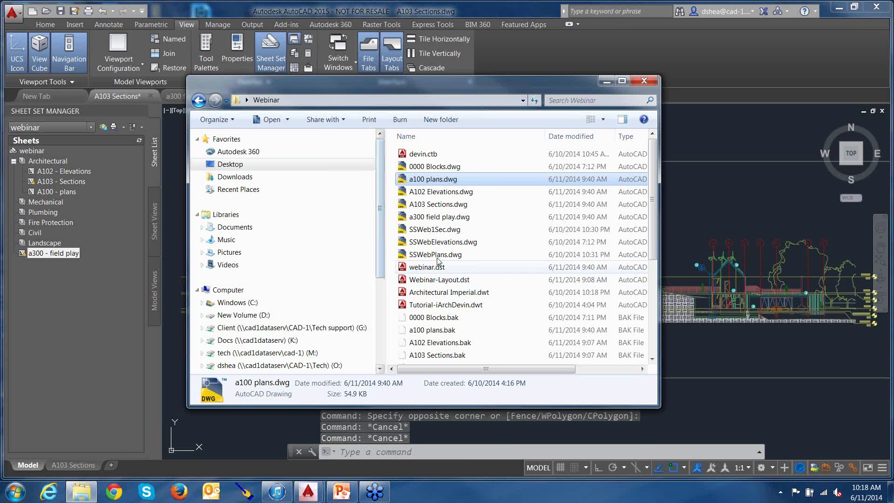
{"action": "left_click", "coordinate": [419, 230]}
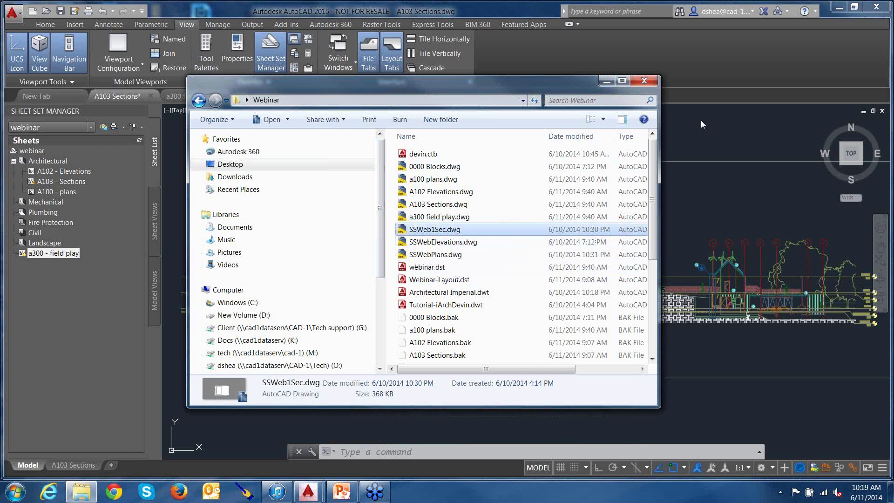
{"action": "left_click", "coordinate": [607, 81]}
{"action": "mouse_move", "coordinate": [496, 310]}
{"action": "middle_mouse_down"}
{"action": "mouse_move", "coordinate": [525, 321]}
{"action": "mouse_move", "coordinate": [545, 313]}
{"action": "middle_mouse_up"}
- Open the XREF palette to view each reference's type, date and path, then close it
{"action": "type", "text": "XRe"}
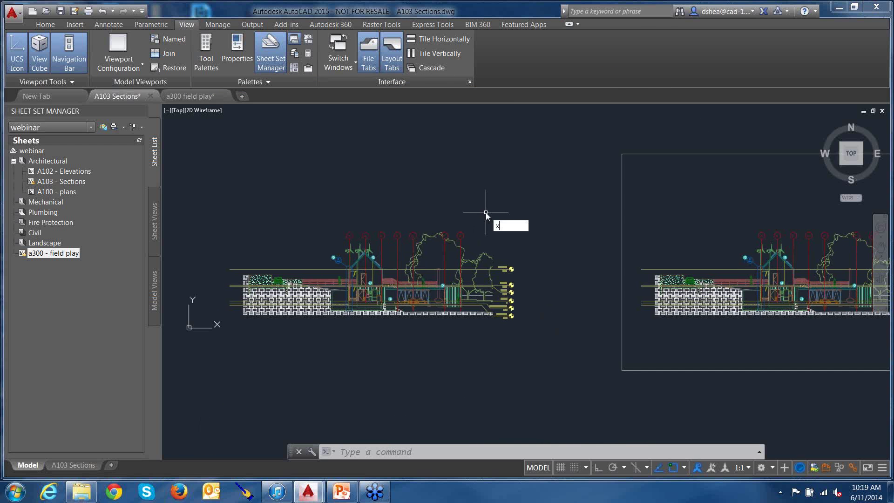
{"action": "type", "text": "f"}
{"action": "key", "text": "Return"}
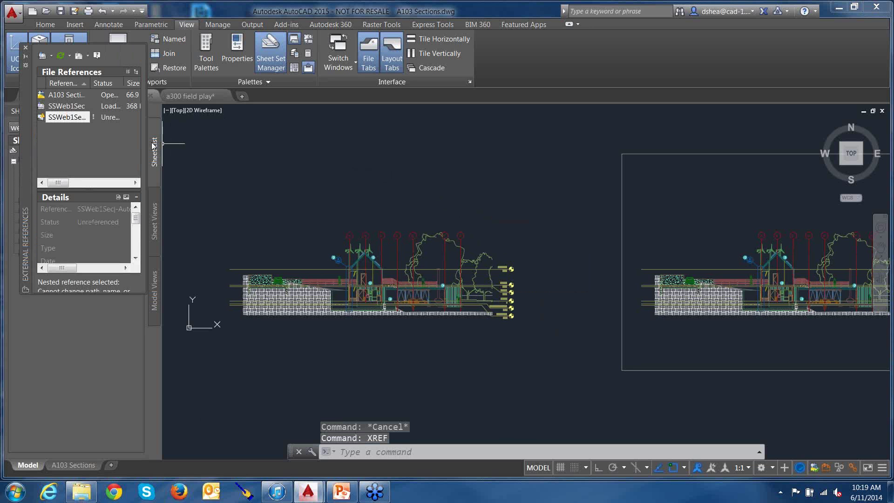
{"action": "left_click_drag", "start_coordinate": [144, 144], "coordinate": [269, 168]}
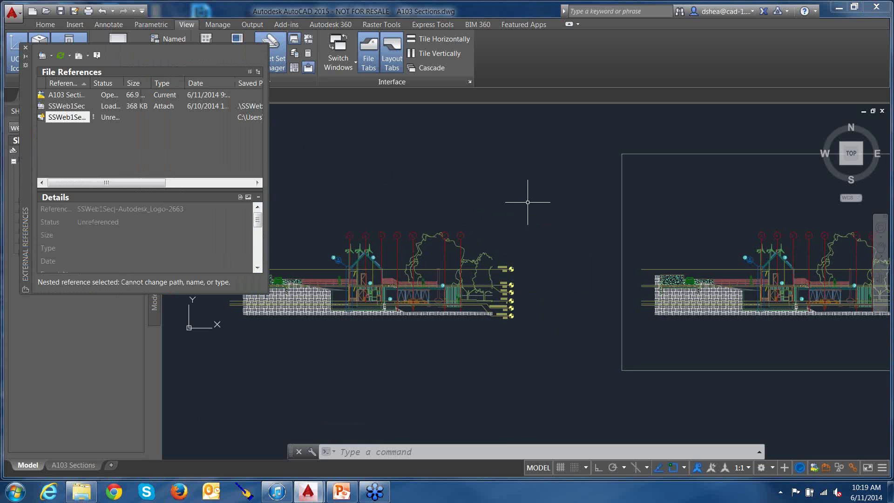
{"action": "left_click", "coordinate": [26, 47]}
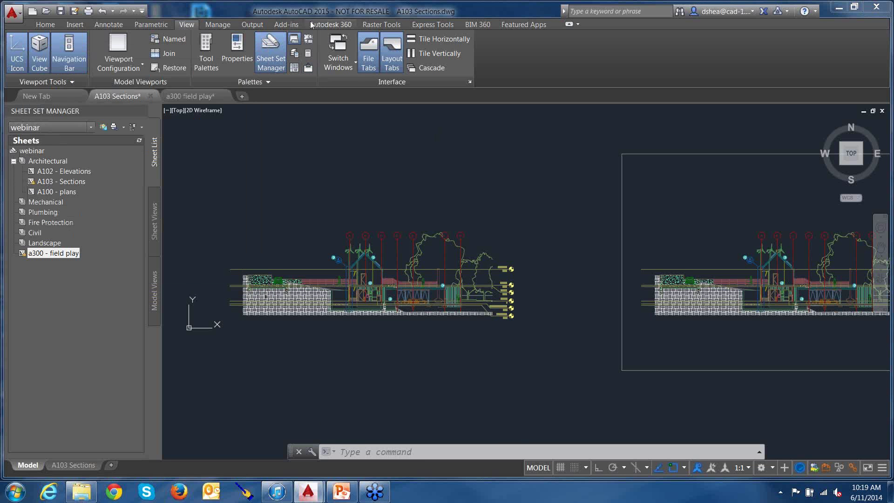
{"action": "left_click", "coordinate": [41, 27]}
{"action": "left_click", "coordinate": [374, 55]}
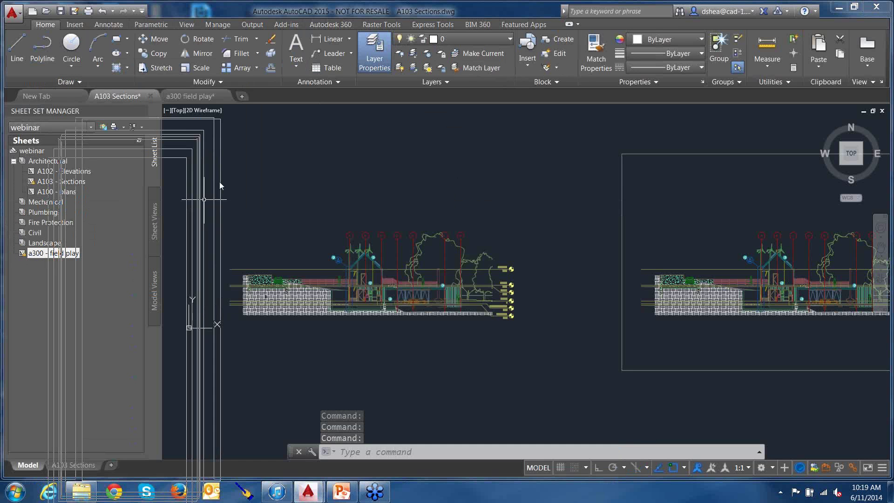
{"action": "mouse_move", "coordinate": [220, 186]}
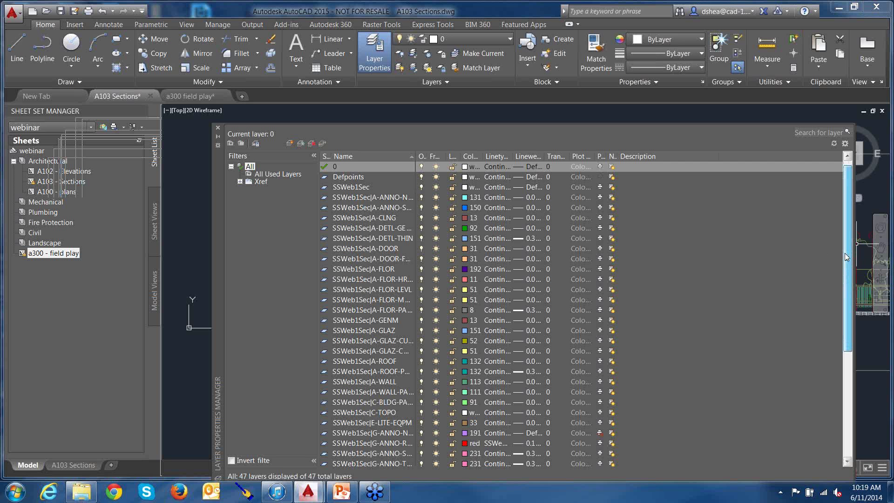
{"action": "left_click_drag", "start_coordinate": [845, 252], "coordinate": [842, 275]}
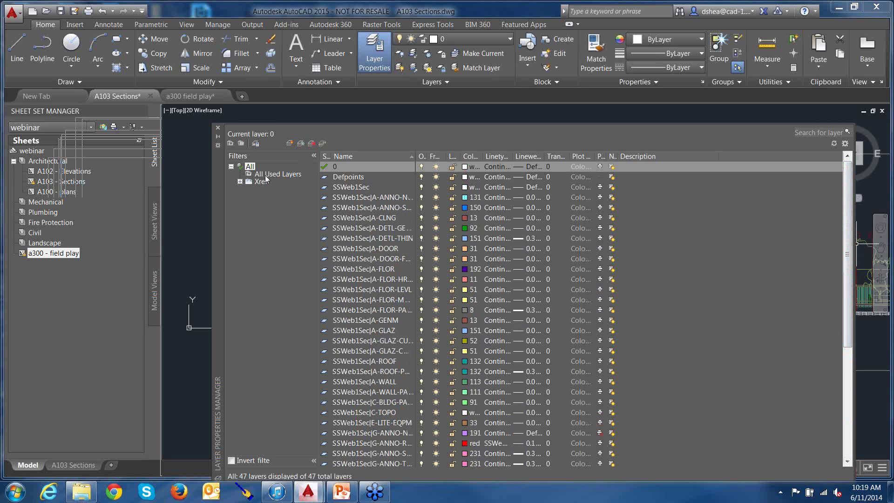
{"action": "left_click", "coordinate": [240, 182]}
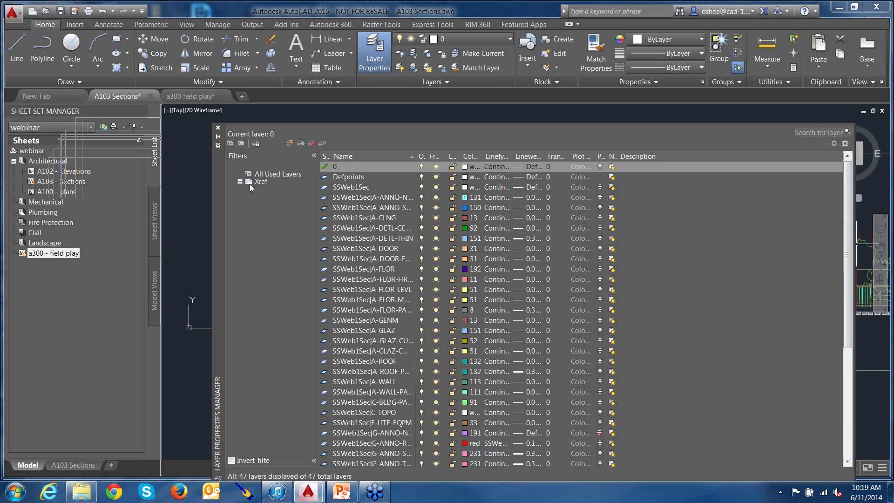
{"action": "left_click", "coordinate": [272, 190]}
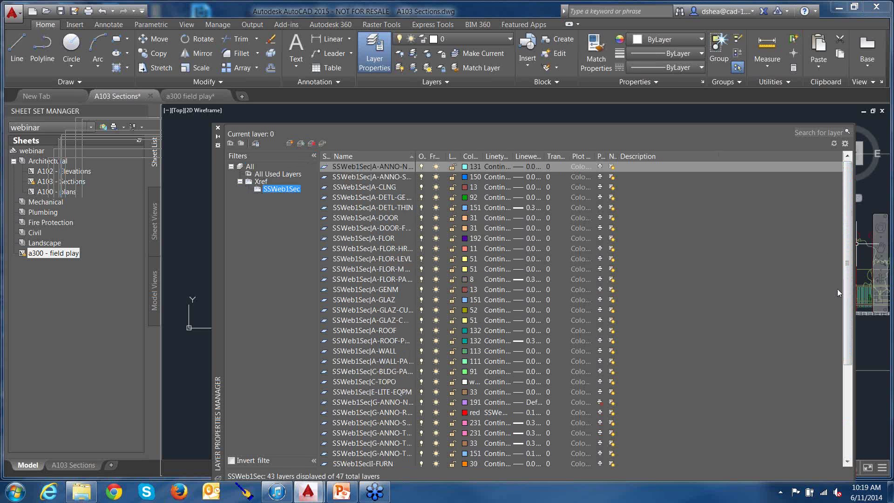
{"action": "left_click", "coordinate": [217, 128]}
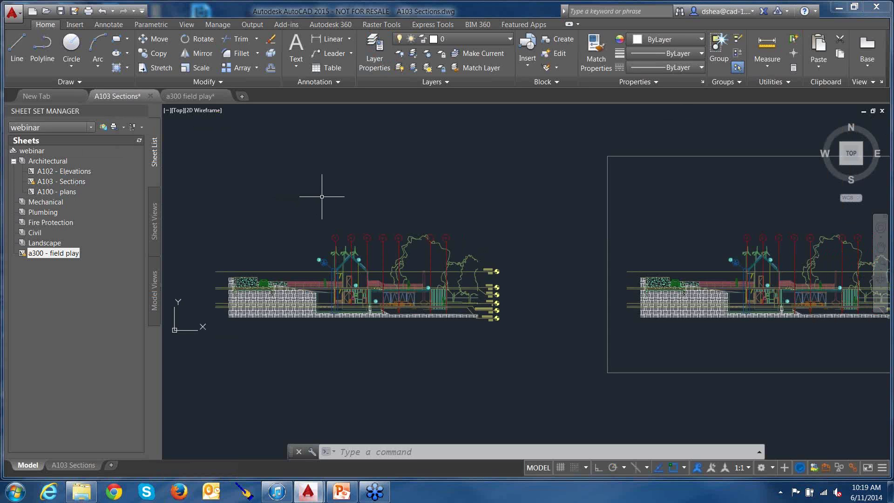
- Switch to the A103 Sections layout and inspect its title block, leaving nothing selected
{"action": "middle_click_drag", "start_coordinate": [322, 196], "coordinate": [342, 202]}
{"action": "left_click", "coordinate": [72, 465]}
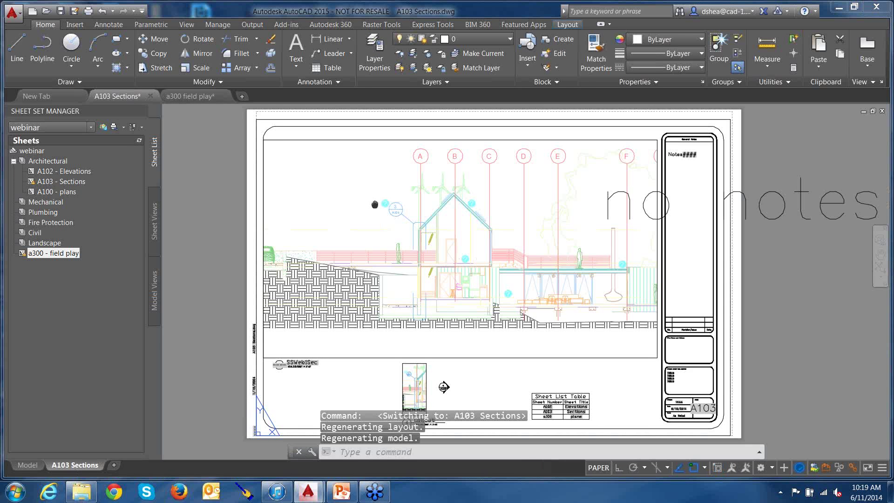
{"action": "middle_click_drag", "start_coordinate": [374, 200], "coordinate": [357, 203]}
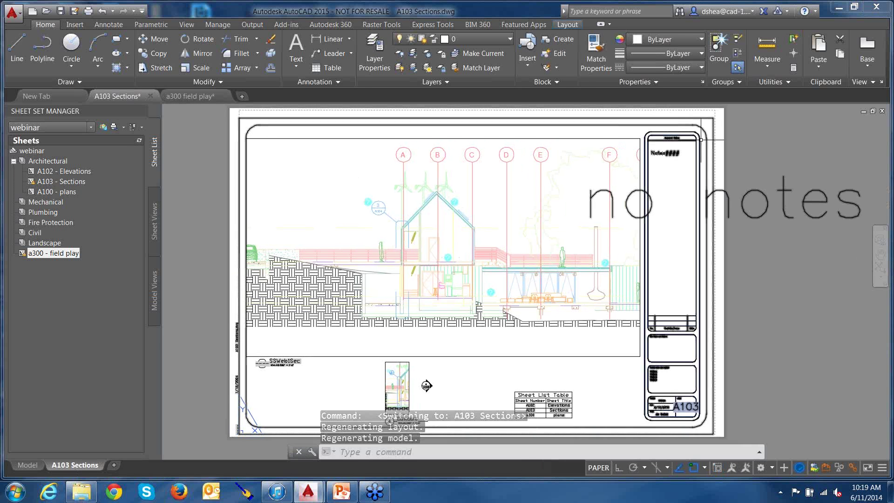
{"action": "left_click", "coordinate": [701, 140]}
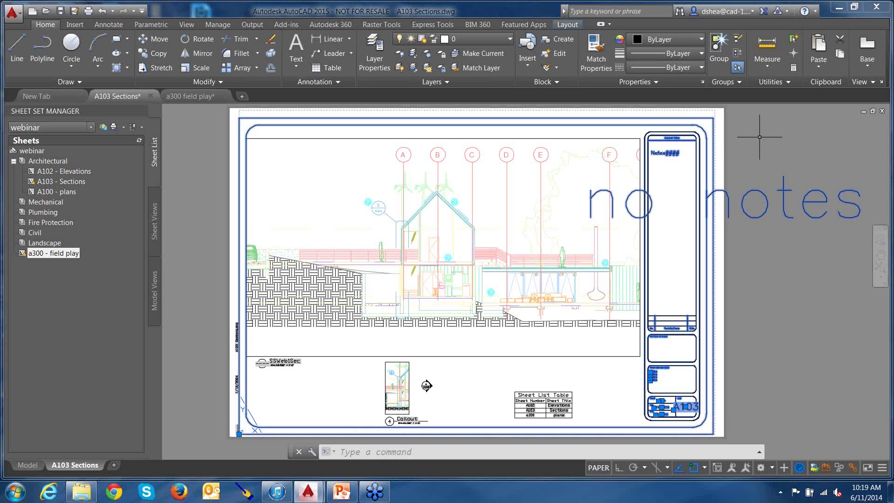
{"action": "key", "text": "Escape"}
{"action": "key", "text": "Escape"}
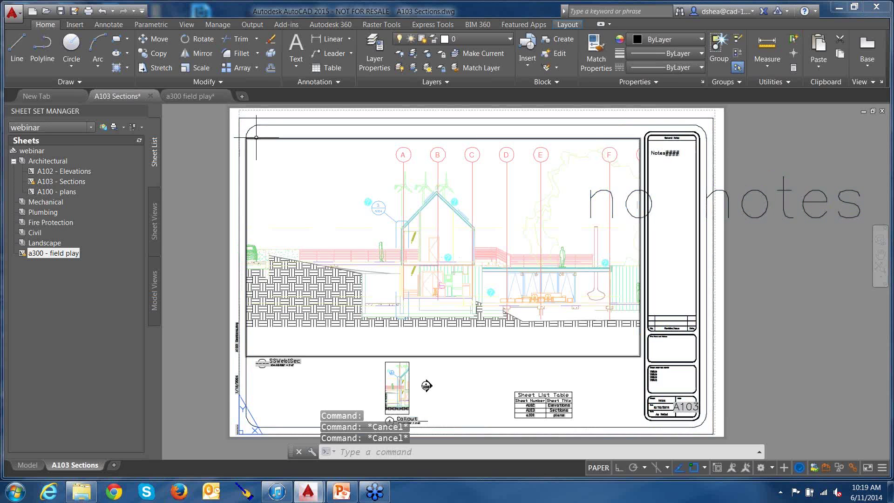
{"action": "left_click", "coordinate": [256, 137]}
{"action": "key", "text": "Escape"}
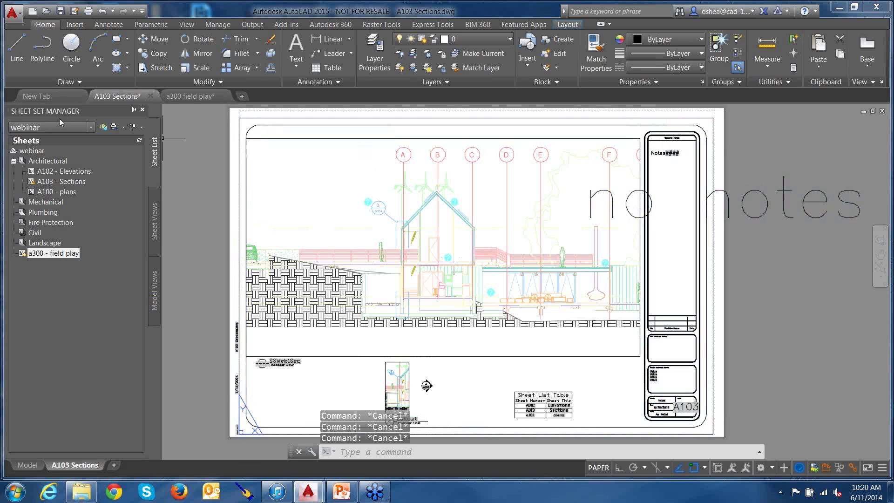
- Open the webinar sheet set's Properties and inspect its sheet template and Label block for views
{"action": "right_click", "coordinate": [35, 151]}
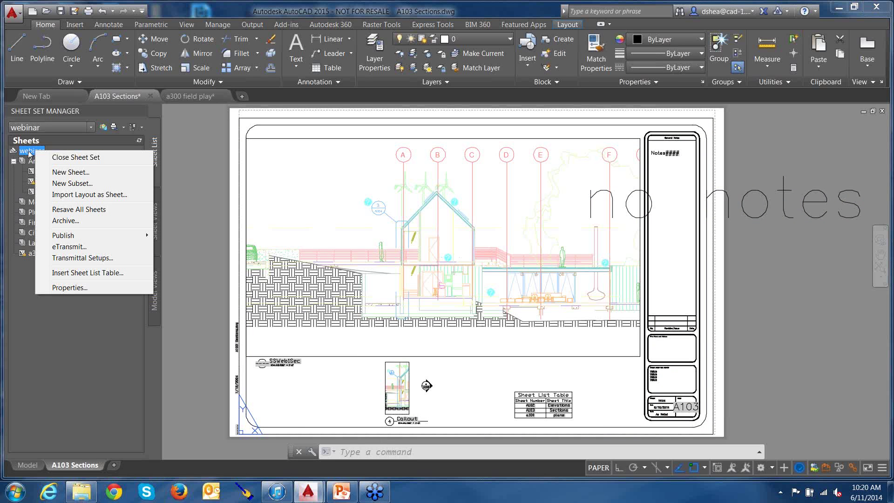
{"action": "left_click", "coordinate": [75, 288]}
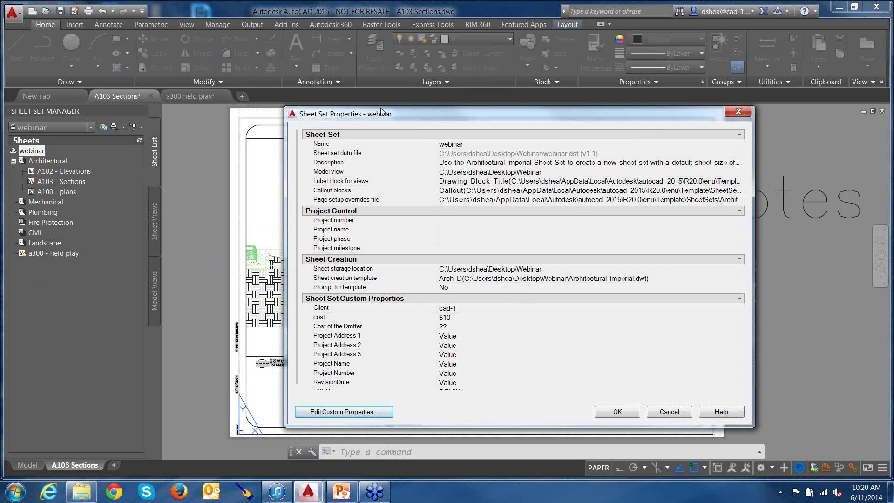
{"action": "left_click_drag", "start_coordinate": [384, 113], "coordinate": [340, 80]}
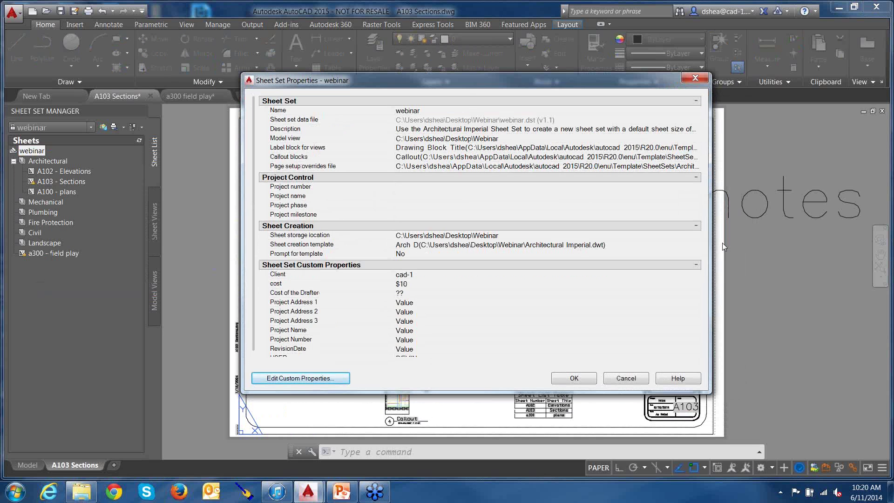
{"action": "left_click", "coordinate": [483, 245]}
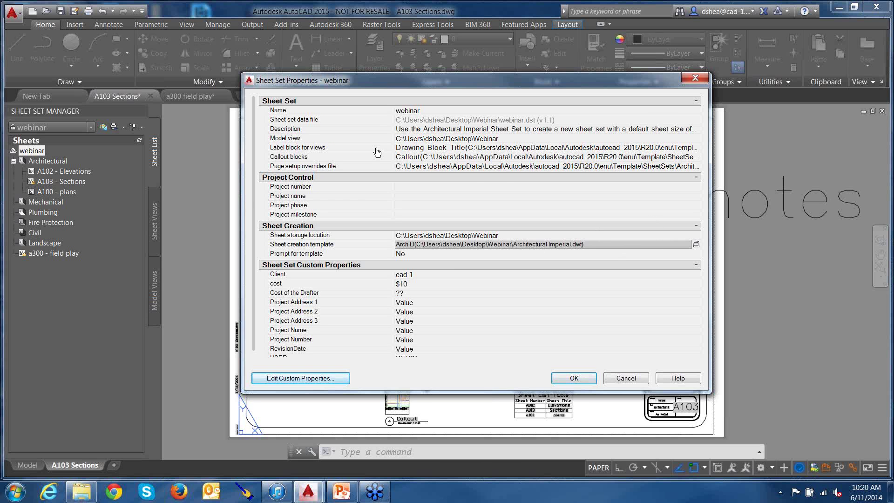
{"action": "left_click", "coordinate": [321, 152]}
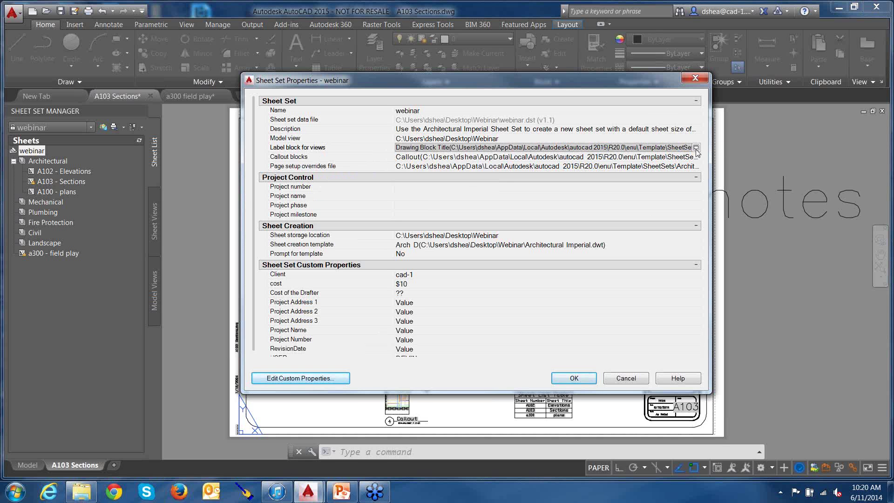
{"action": "mouse_move", "coordinate": [300, 150]}
{"action": "mouse_move", "coordinate": [318, 174]}
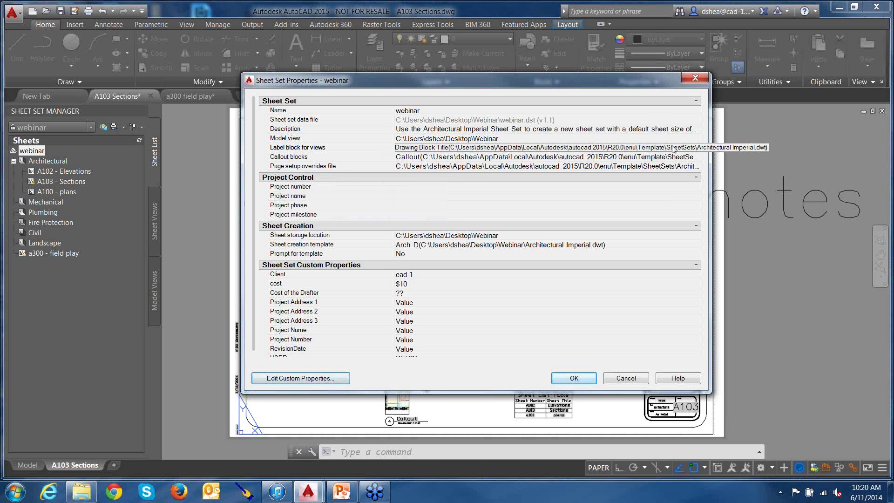
{"action": "left_click", "coordinate": [628, 147]}
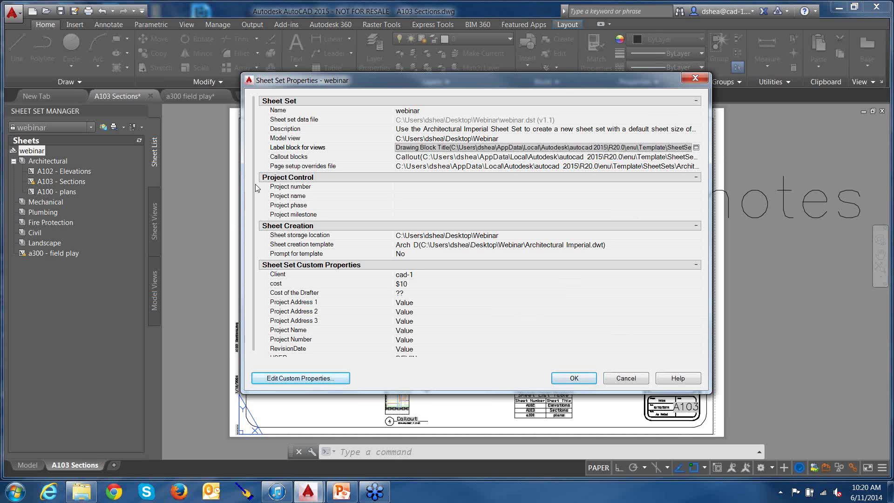
{"action": "scroll", "coordinate": [252, 207], "scroll_direction": "down", "scroll_amount": 1}
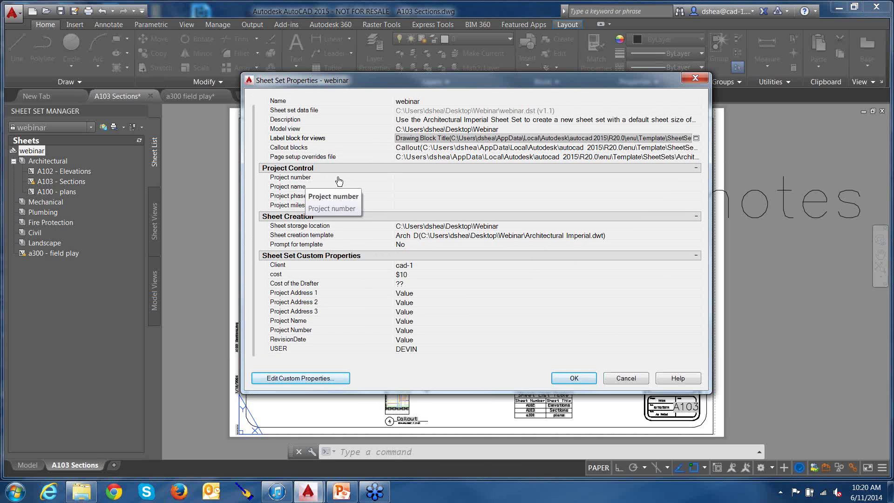
- Enter project number 11235 and project name '.Weinar', then open Edit Custom Properties
{"action": "left_click", "coordinate": [483, 177]}
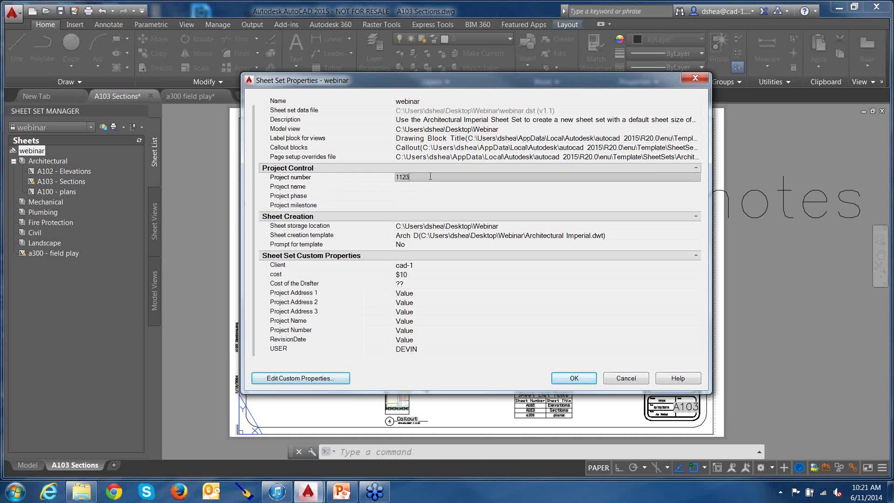
{"action": "left_click", "coordinate": [414, 199]}
{"action": "left_click", "coordinate": [413, 187]}
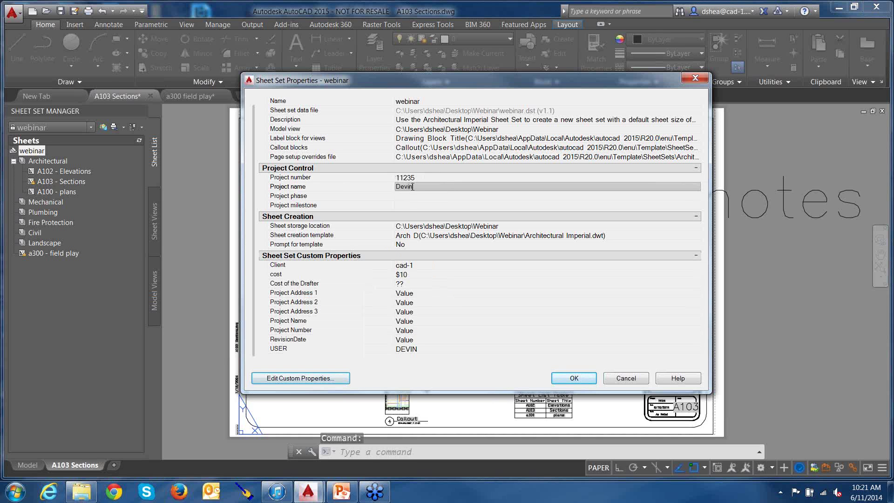
{"action": "type", "text": ".We"}
{"action": "type", "text": "inar"}
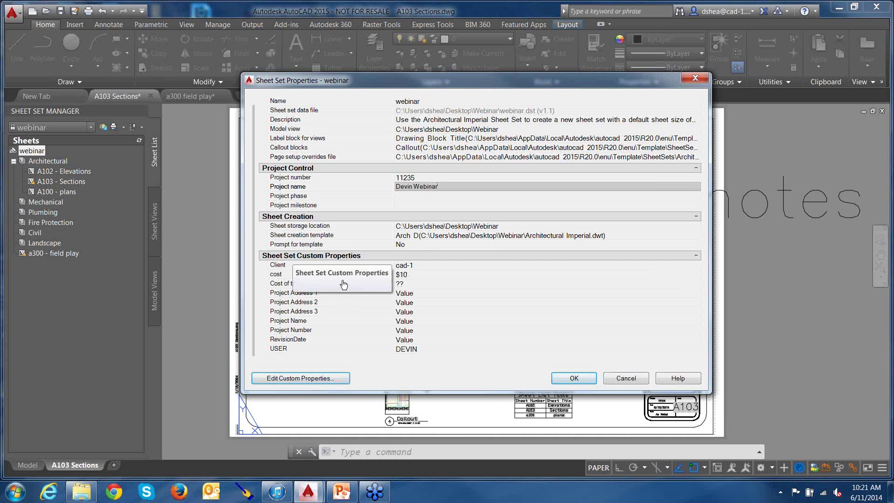
{"action": "left_click", "coordinate": [332, 381]}
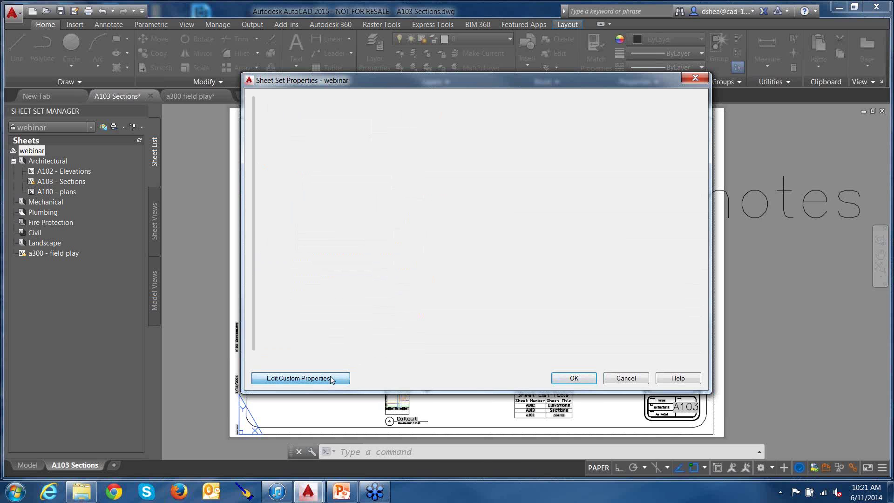
- Add a custom property fff with default value shoe to the webinar sheet set and close all property dialogs
{"action": "scroll", "coordinate": [519, 231], "scroll_direction": "down", "scroll_amount": 3}
{"action": "scroll", "coordinate": [517, 219], "scroll_direction": "up", "scroll_amount": 3}
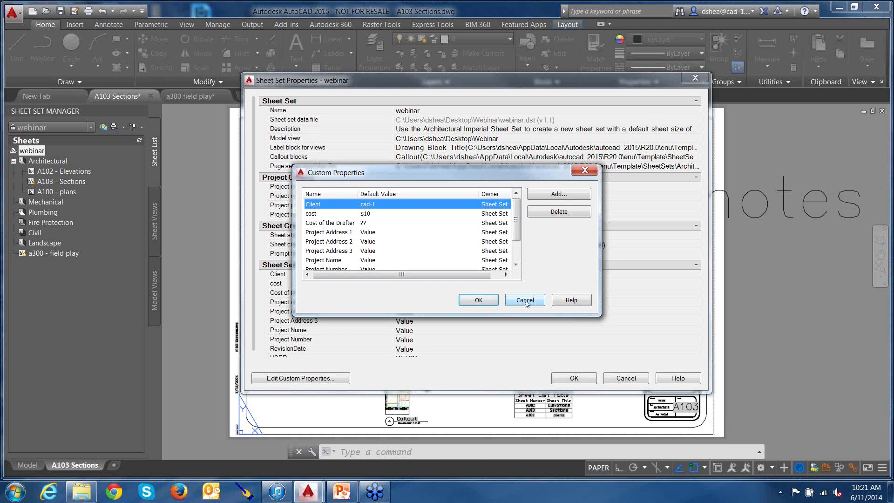
{"action": "left_click", "coordinate": [547, 190]}
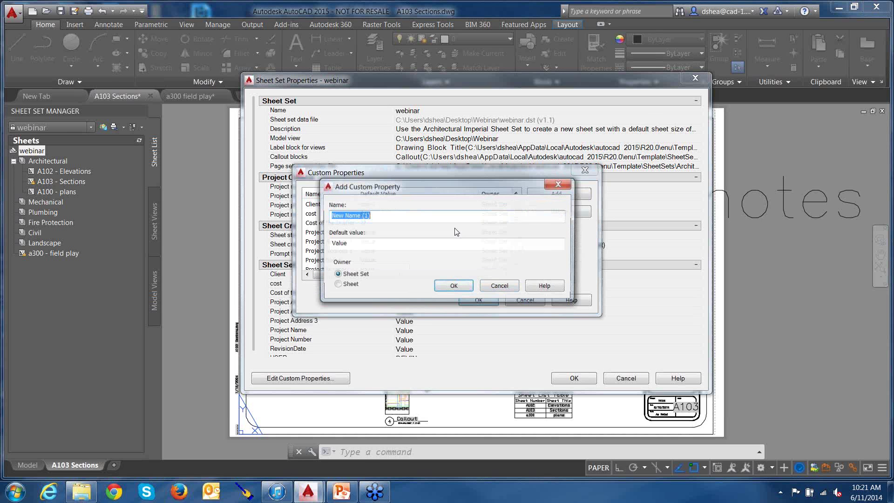
{"action": "type", "text": "fff"}
{"action": "key", "text": "Tab"}
{"action": "type", "text": "sho"}
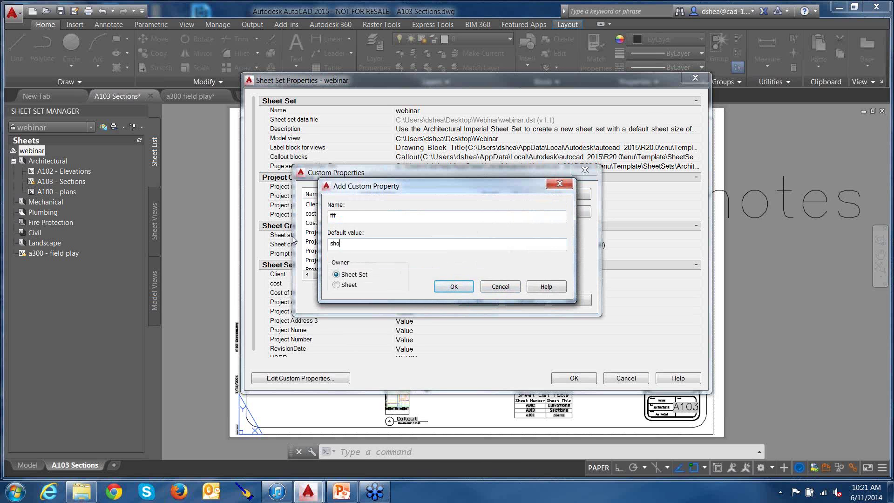
{"action": "type", "text": "e"}
{"action": "left_click", "coordinate": [465, 286]}
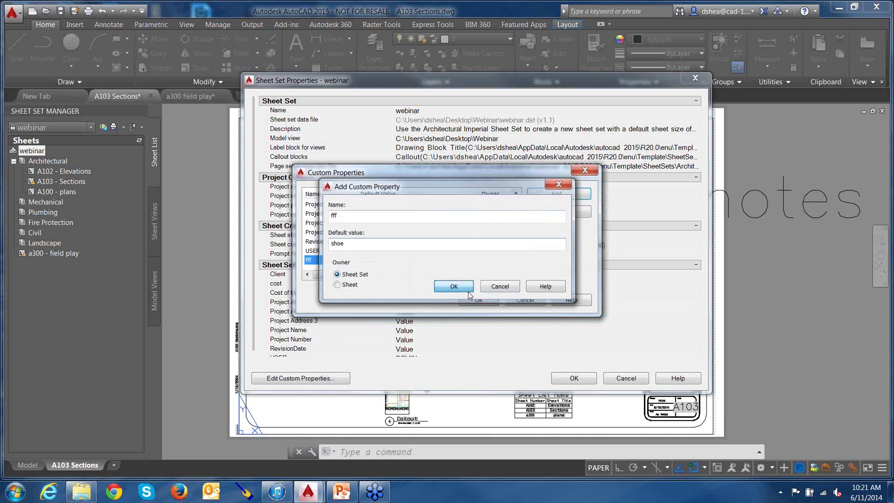
{"action": "left_click", "coordinate": [479, 301]}
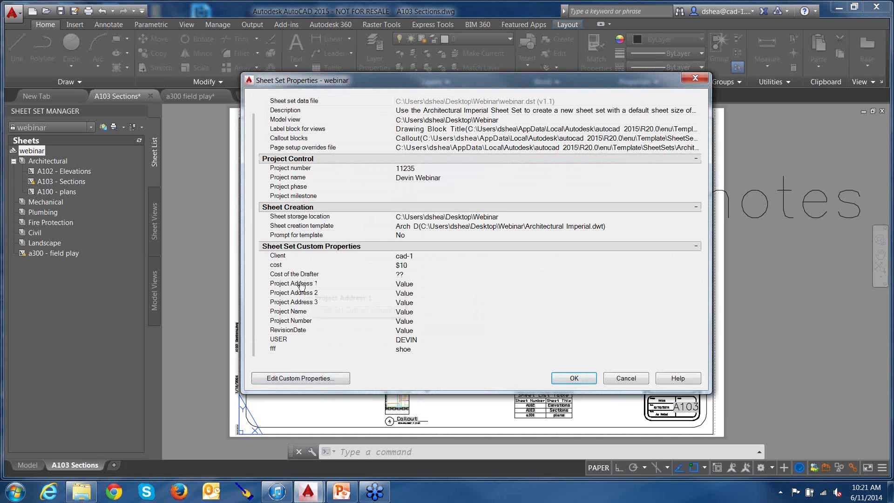
{"action": "left_click", "coordinate": [578, 379]}
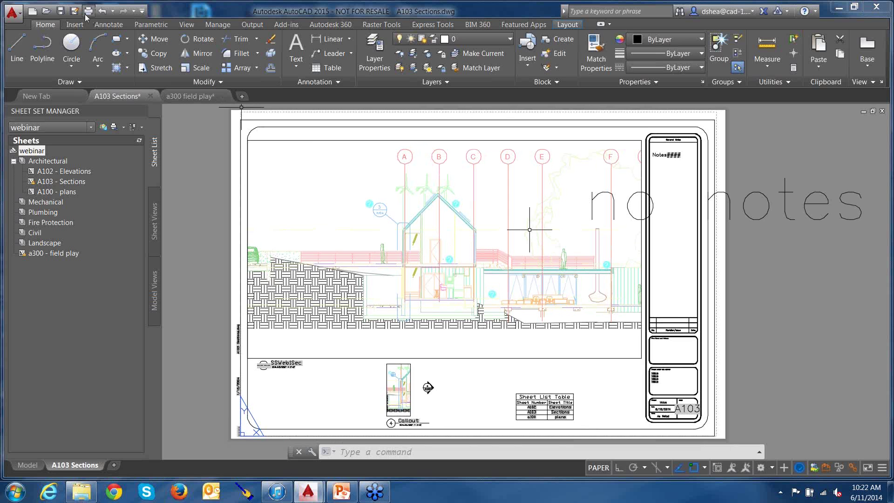
- Open the Architectural Imperial.dwt template from the Desktop Webinar folder
{"action": "left_click", "coordinate": [47, 10]}
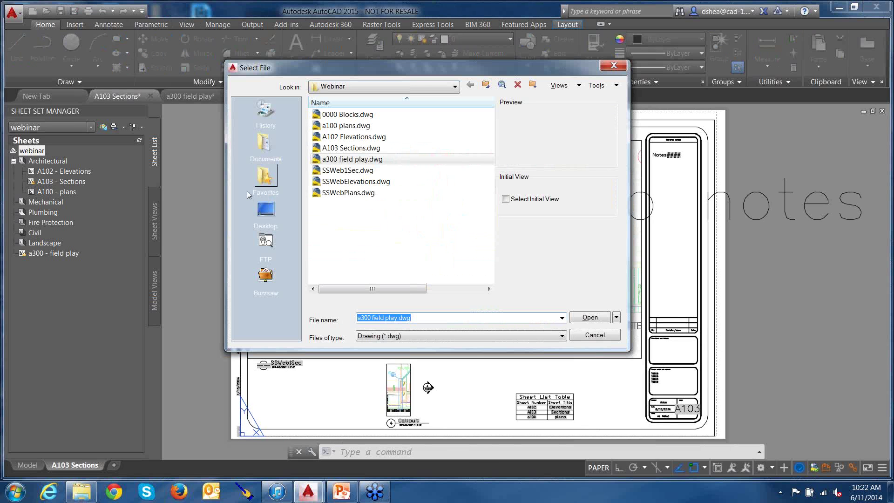
{"action": "left_click", "coordinate": [455, 341]}
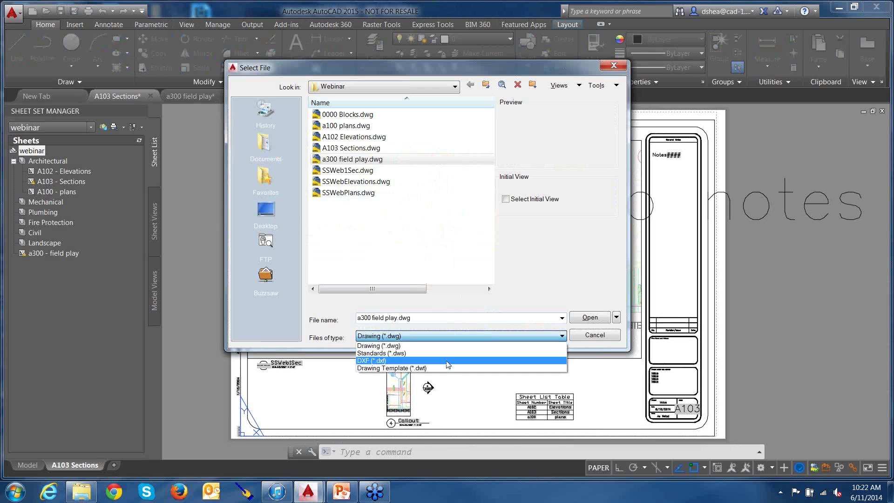
{"action": "left_click", "coordinate": [446, 370]}
{"action": "left_click", "coordinate": [266, 179]}
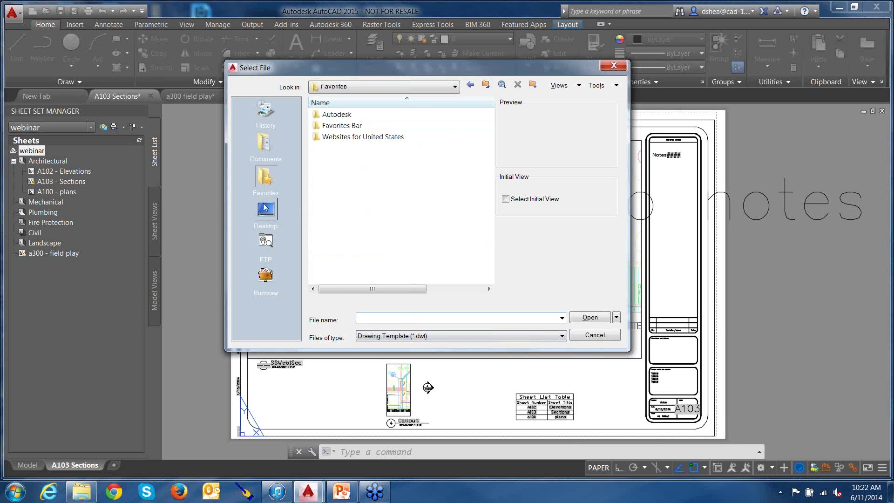
{"action": "left_click", "coordinate": [266, 212]}
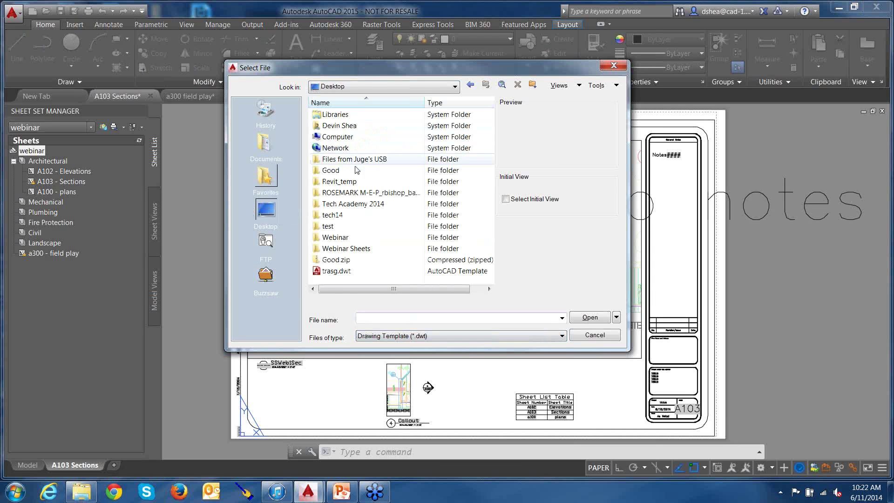
{"action": "double_click", "coordinate": [345, 238]}
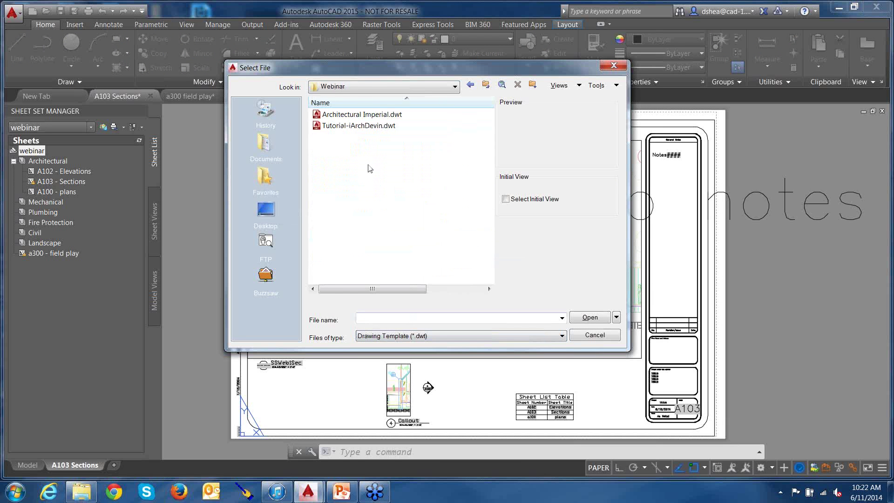
{"action": "left_click", "coordinate": [373, 114]}
{"action": "left_click", "coordinate": [591, 317]}
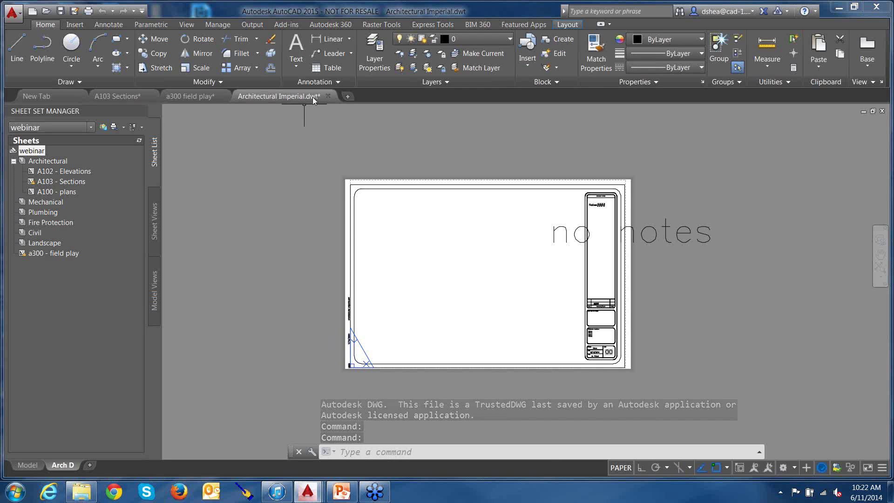
- Open the Arch D title block's attributes in the Enhanced Attribute Editor
{"action": "mouse_move", "coordinate": [313, 98]}
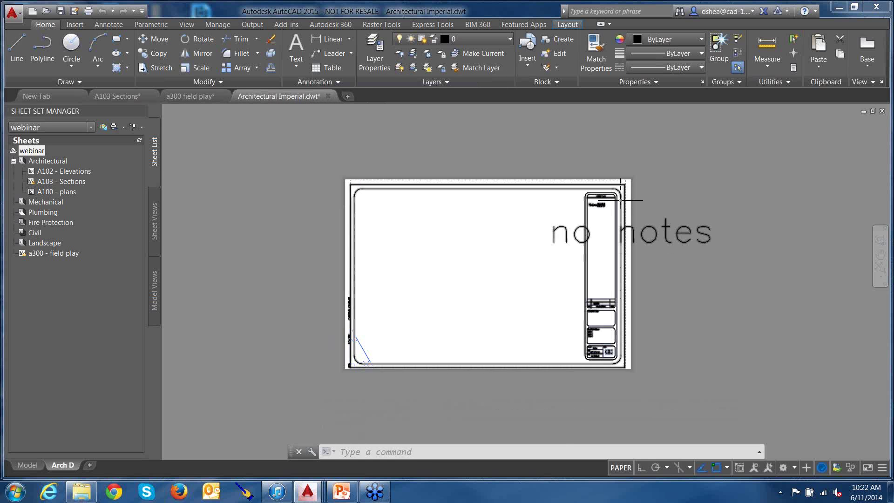
{"action": "scroll", "coordinate": [620, 200], "scroll_direction": "up", "scroll_amount": 2}
{"action": "scroll", "coordinate": [622, 196], "scroll_direction": "up", "scroll_amount": 1}
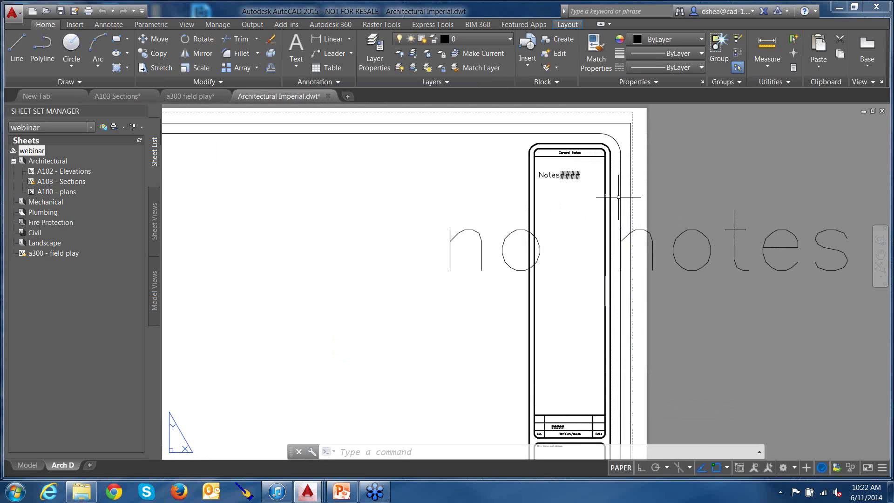
{"action": "scroll", "coordinate": [647, 181], "scroll_direction": "down", "scroll_amount": 1}
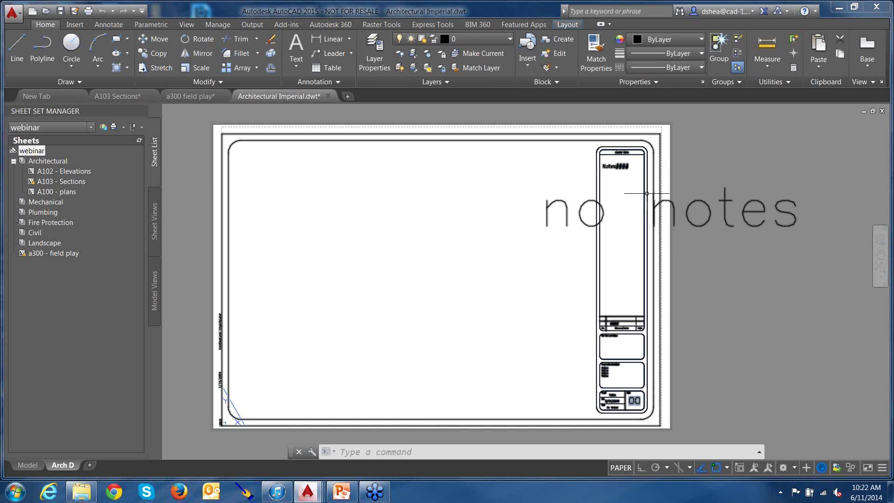
{"action": "double_click", "coordinate": [647, 193]}
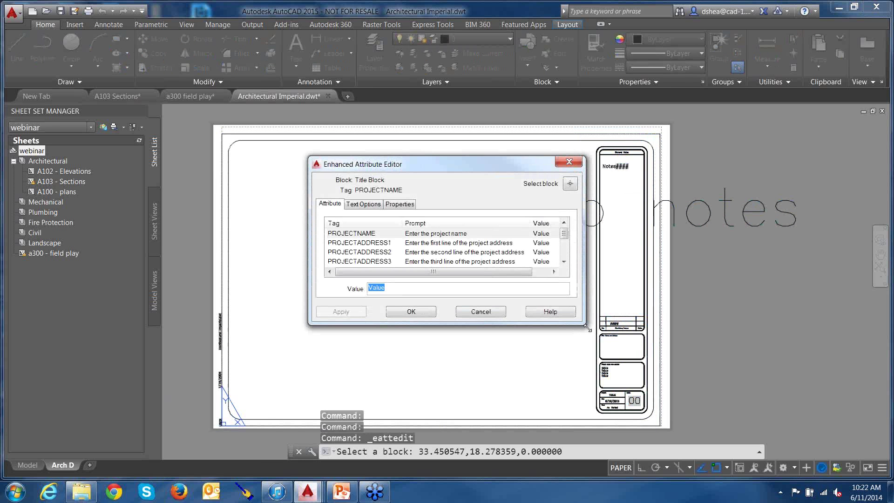
- Enlarge the attribute editor, review PROJECTNAME, DATE, SCALE and SHEETNO, then cancel without changes
{"action": "left_click_drag", "start_coordinate": [588, 329], "coordinate": [690, 409]}
{"action": "left_click_drag", "start_coordinate": [507, 165], "coordinate": [406, 145]}
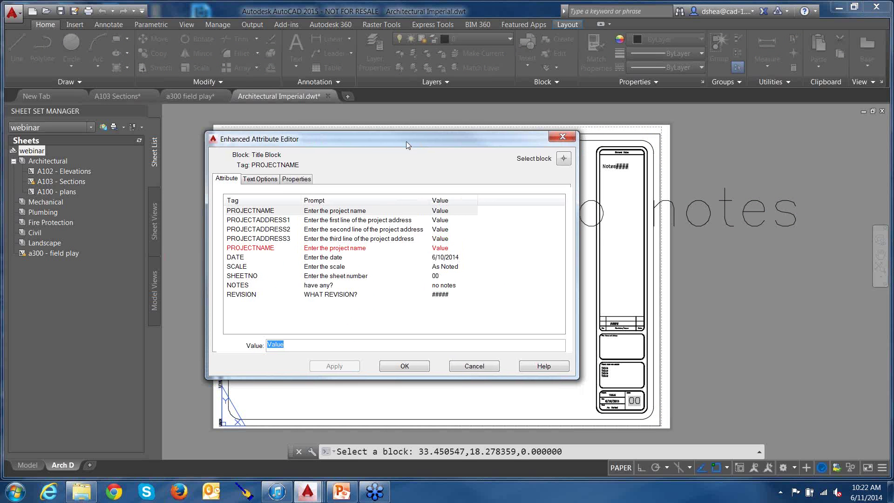
{"action": "left_click", "coordinate": [266, 210]}
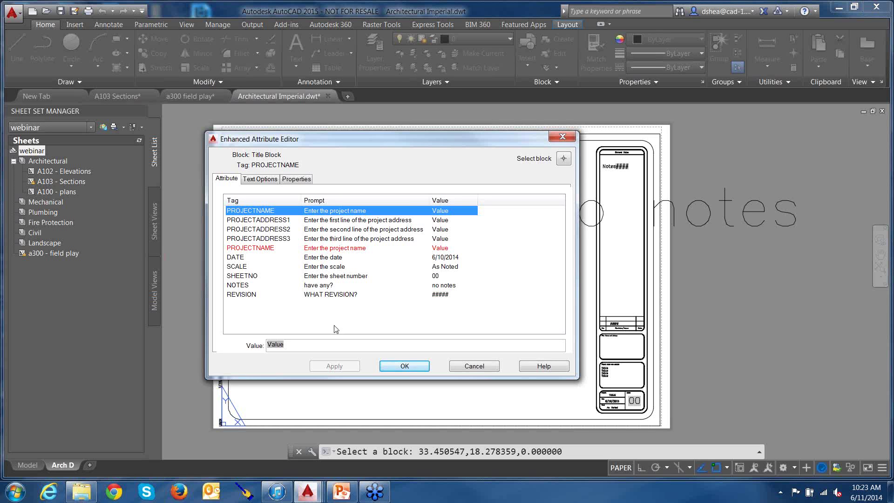
{"action": "left_click", "coordinate": [239, 259]}
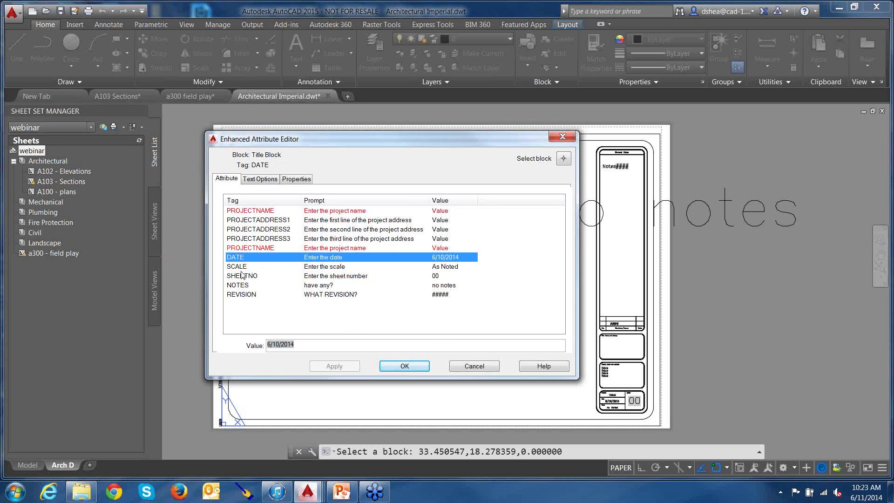
{"action": "left_click", "coordinate": [243, 269]}
{"action": "left_click", "coordinate": [251, 277]}
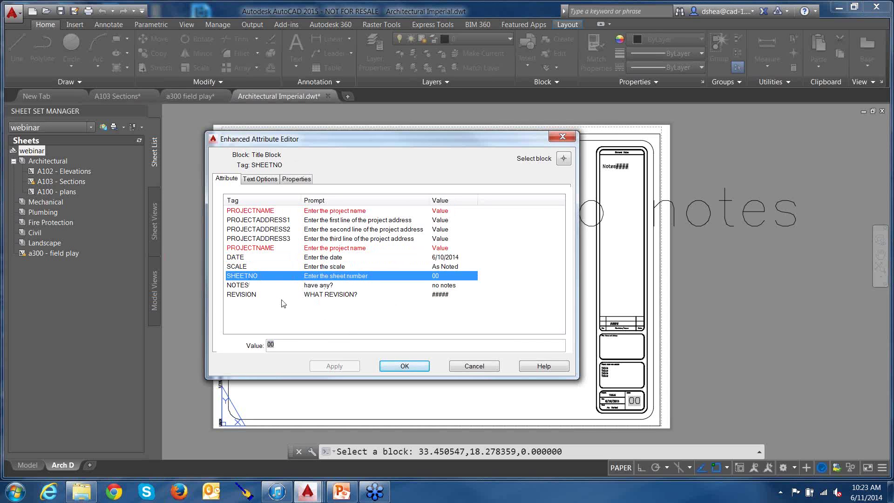
{"action": "left_click", "coordinate": [476, 368]}
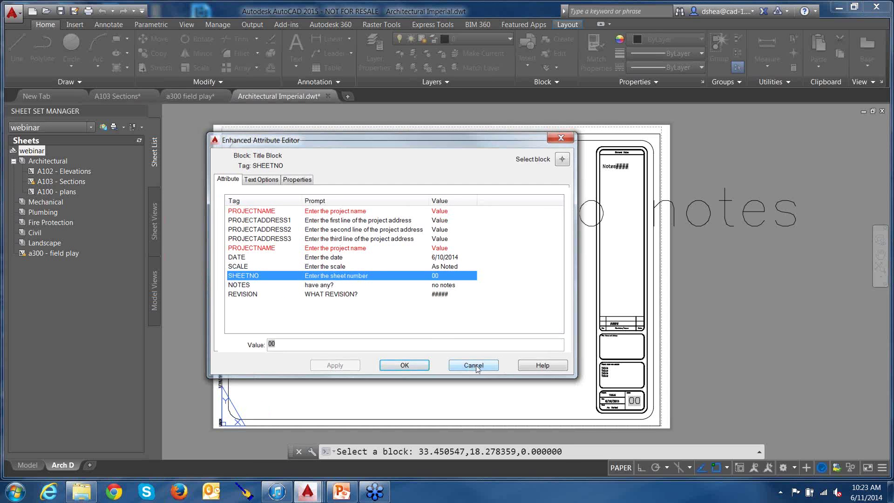
{"action": "right_click", "coordinate": [36, 155]}
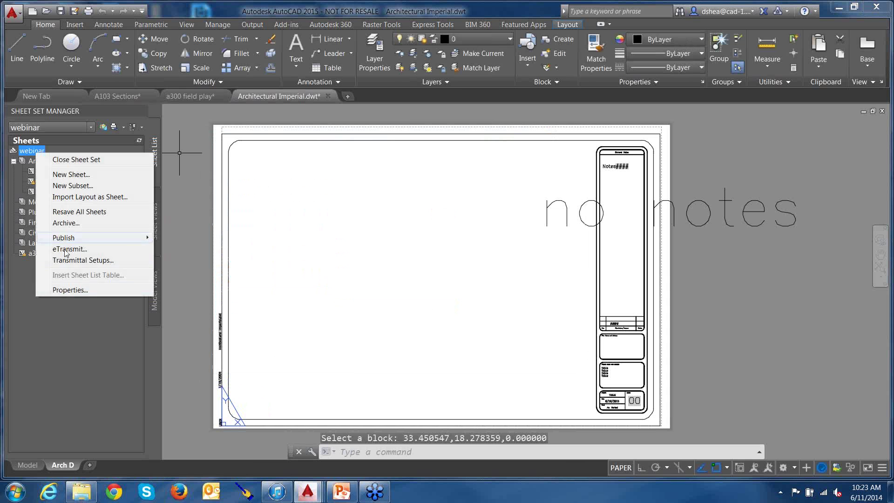
- Review the webinar sheet set's custom properties, close them, and zoom to the title block's corner
{"action": "left_click", "coordinate": [73, 291]}
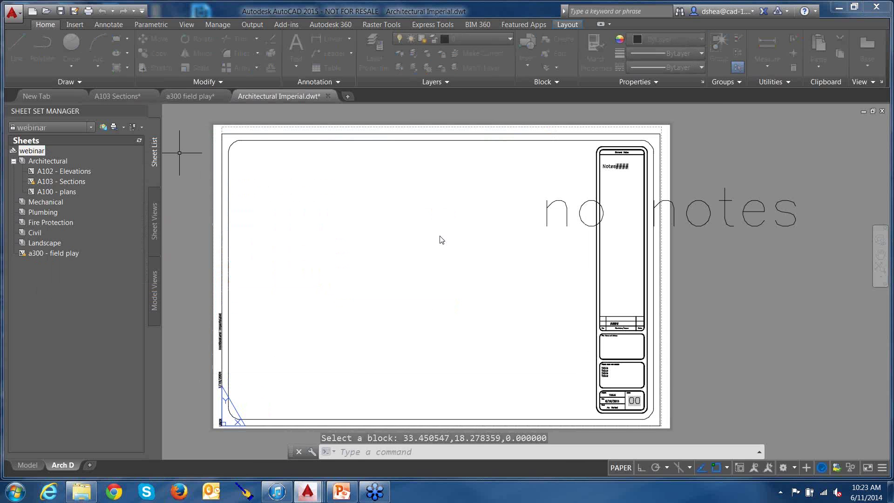
{"action": "scroll", "coordinate": [253, 241], "scroll_direction": "down", "scroll_amount": 1}
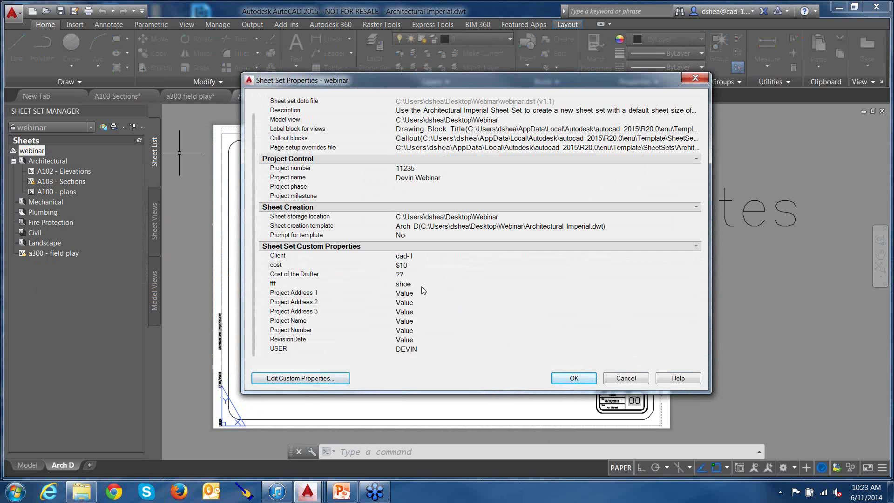
{"action": "left_click", "coordinate": [574, 378]}
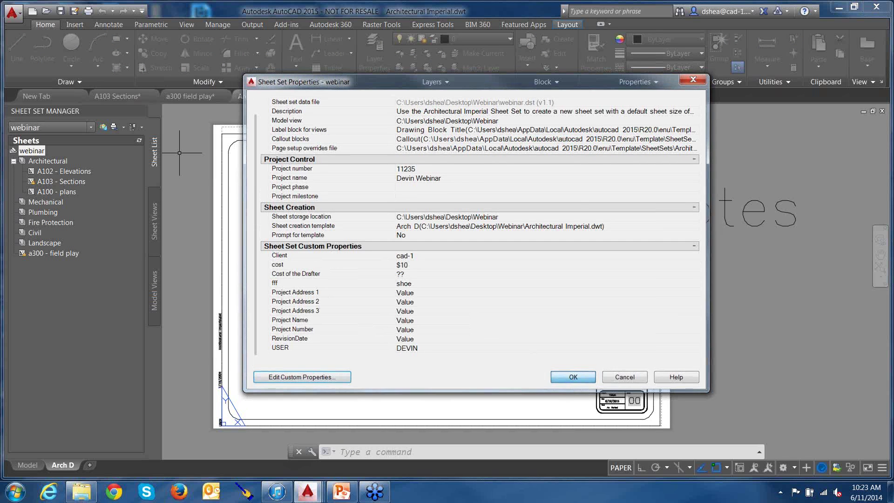
{"action": "scroll", "coordinate": [609, 360], "scroll_direction": "up", "scroll_amount": 6}
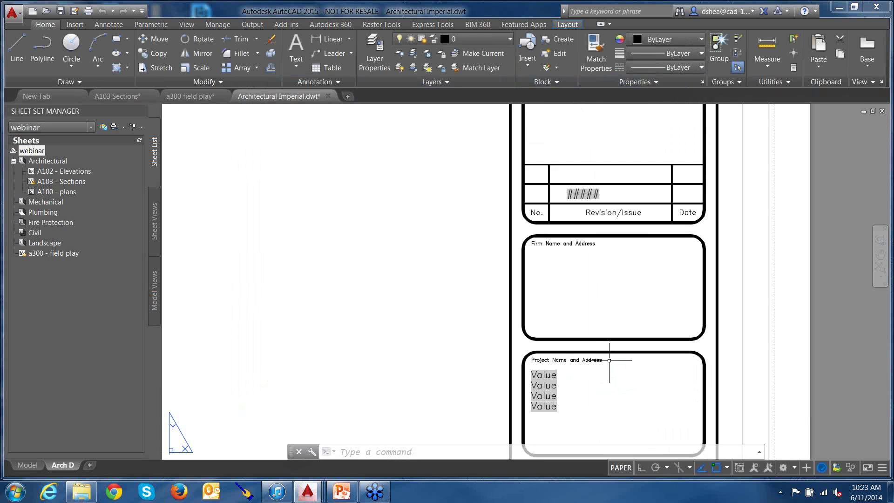
{"action": "scroll", "coordinate": [609, 360], "scroll_direction": "down", "scroll_amount": 5}
- Set the title block's PROJECTADDRESS1 attribute value to cad-1
{"action": "double_click", "coordinate": [662, 345]}
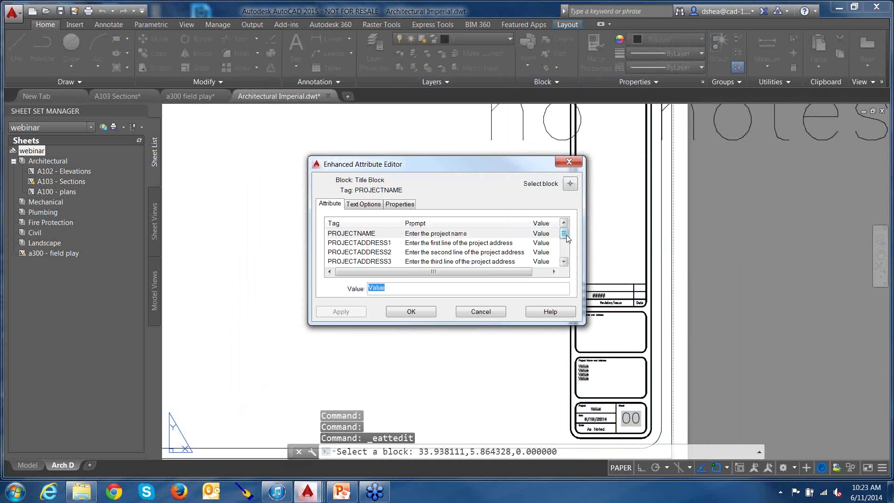
{"action": "left_click", "coordinate": [363, 246]}
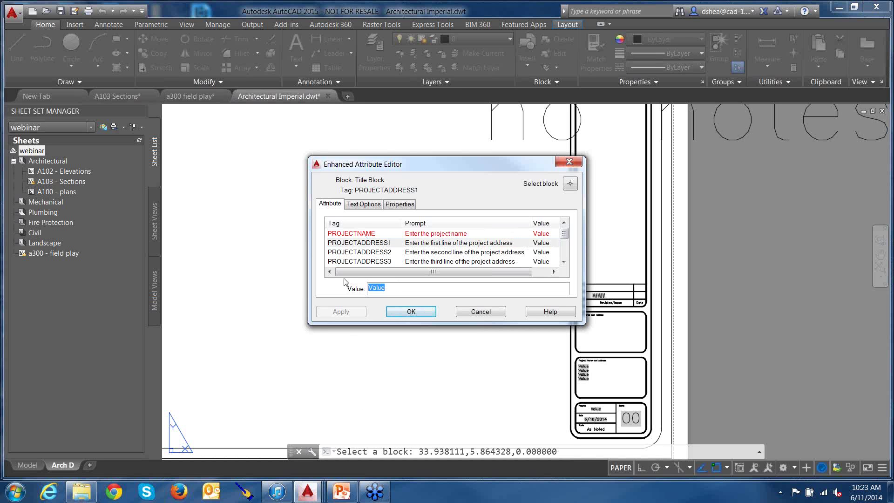
{"action": "type", "text": "cad-1"}
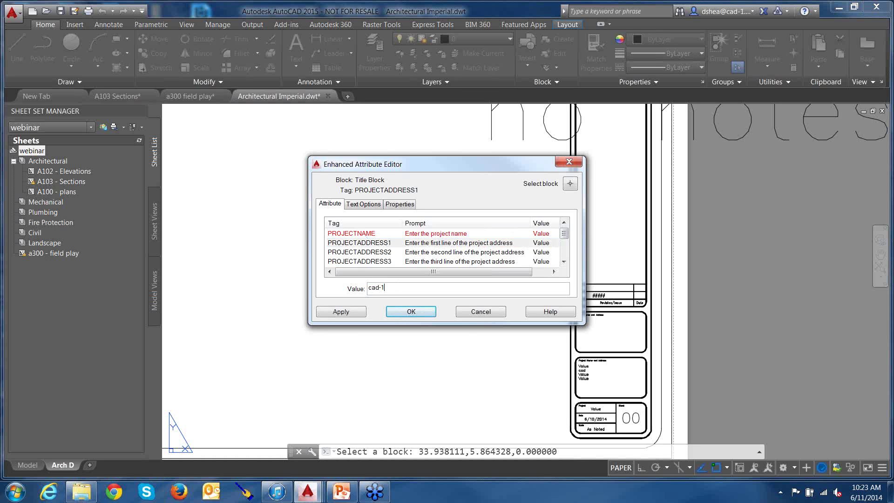
{"action": "left_click", "coordinate": [413, 314]}
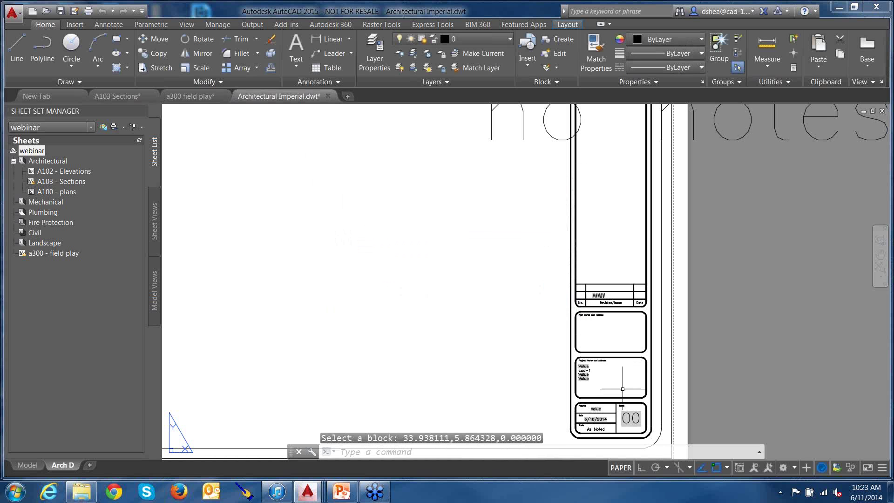
- Zoom and pan to show the whole title block sheet, then select everything on the layout
{"action": "scroll", "coordinate": [619, 377], "scroll_direction": "up", "scroll_amount": 5}
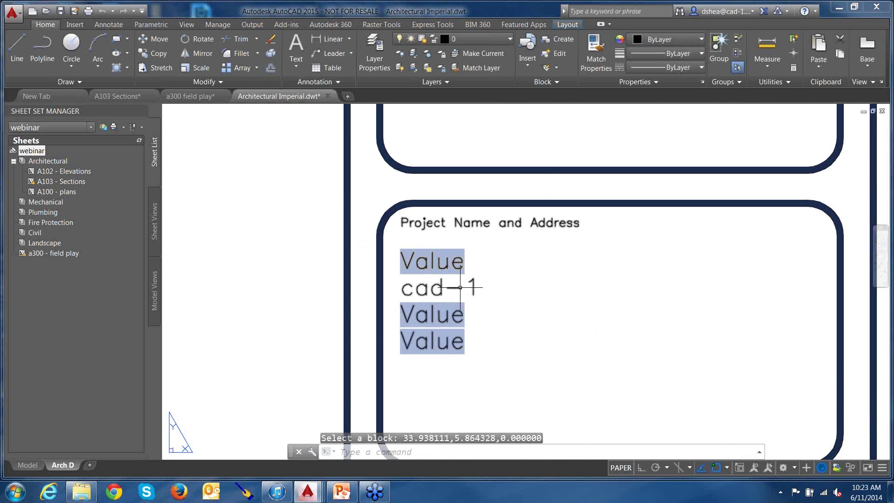
{"action": "scroll", "coordinate": [459, 289], "scroll_direction": "down", "scroll_amount": 8}
{"action": "scroll", "coordinate": [698, 303], "scroll_direction": "down", "scroll_amount": 3}
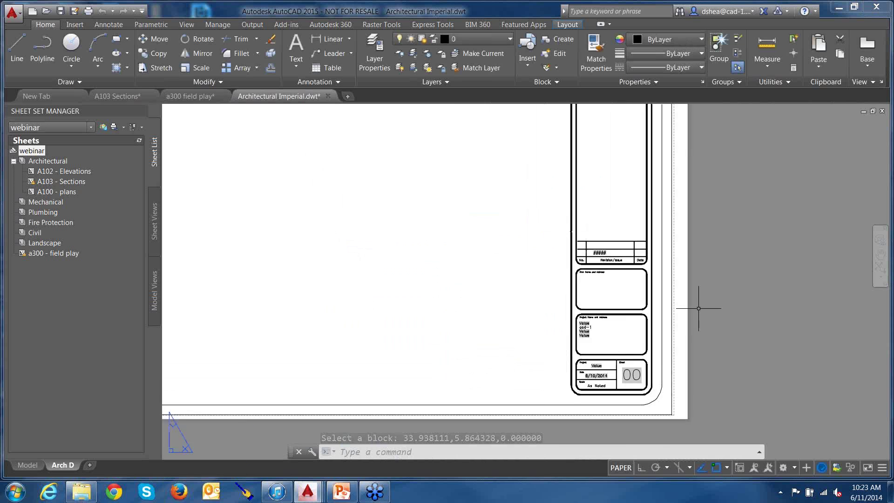
{"action": "middle_click_drag", "start_coordinate": [712, 293], "coordinate": [722, 329]}
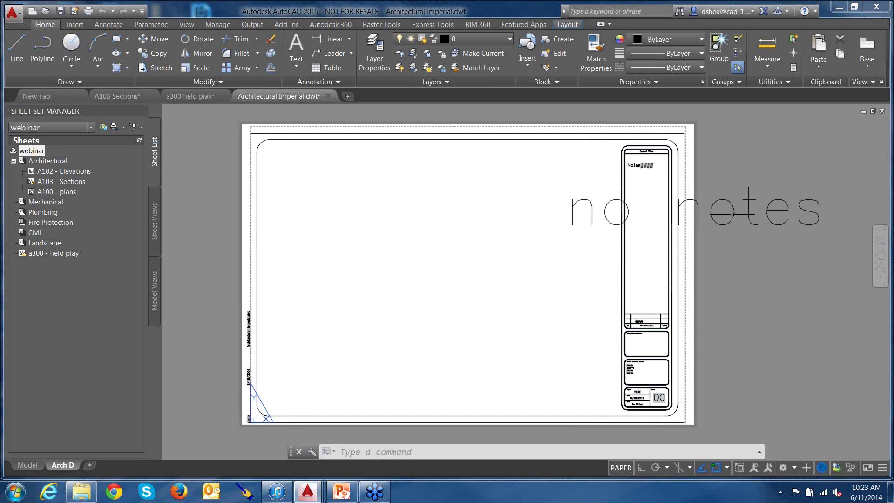
{"action": "middle_click_drag", "start_coordinate": [733, 214], "coordinate": [723, 209]}
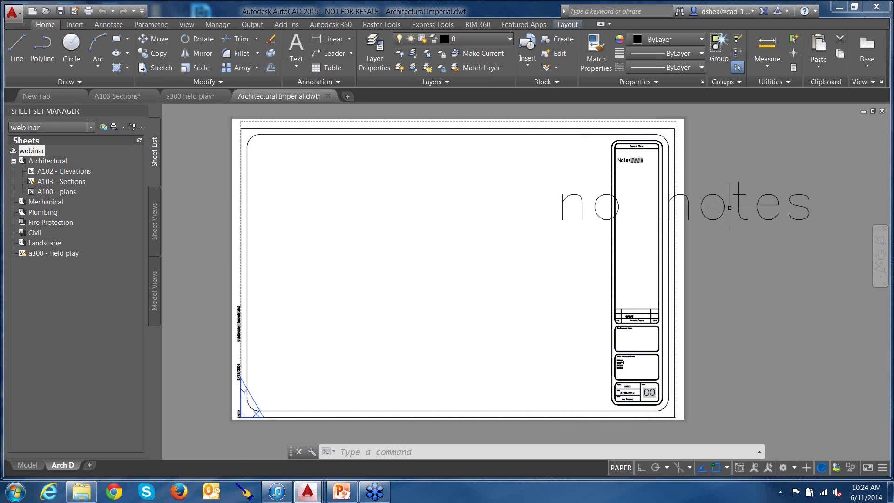
{"action": "key", "text": "ctrl+a"}
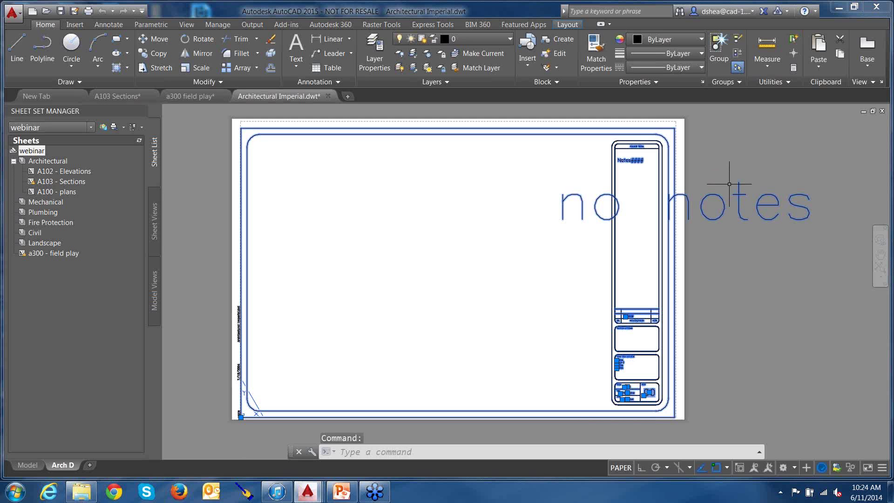
- Open the title block in the Block Editor and inspect the NOTES attribute definition
{"action": "right_click", "coordinate": [730, 184]}
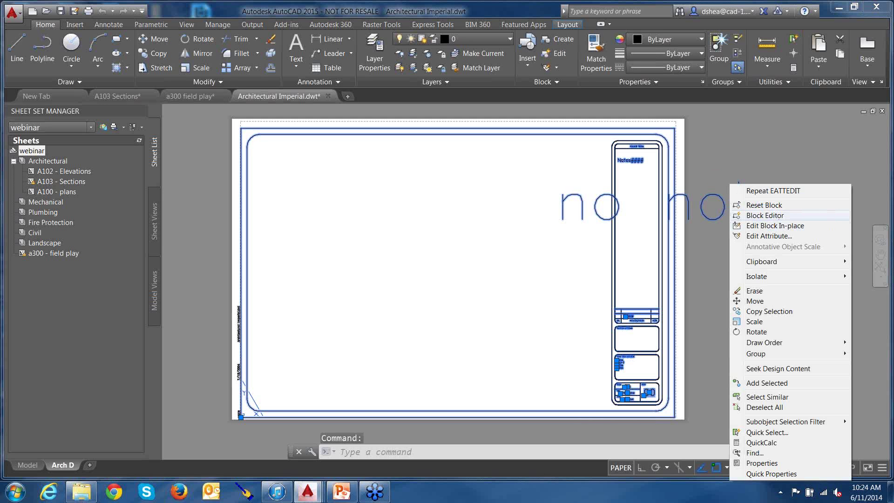
{"action": "left_click", "coordinate": [764, 215]}
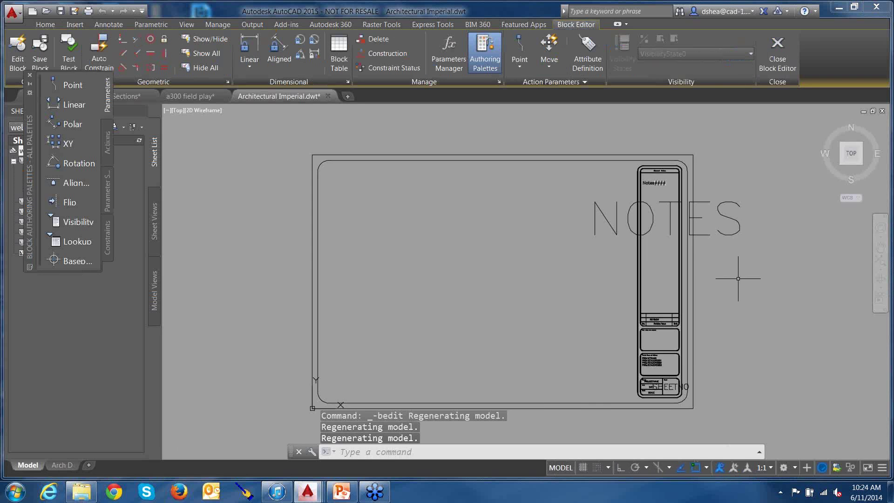
{"action": "left_click", "coordinate": [698, 191]}
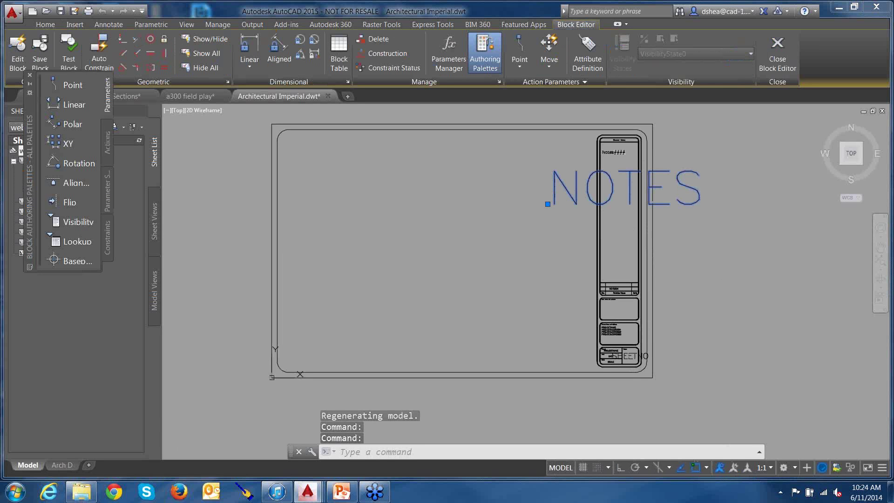
{"action": "double_click", "coordinate": [664, 186]}
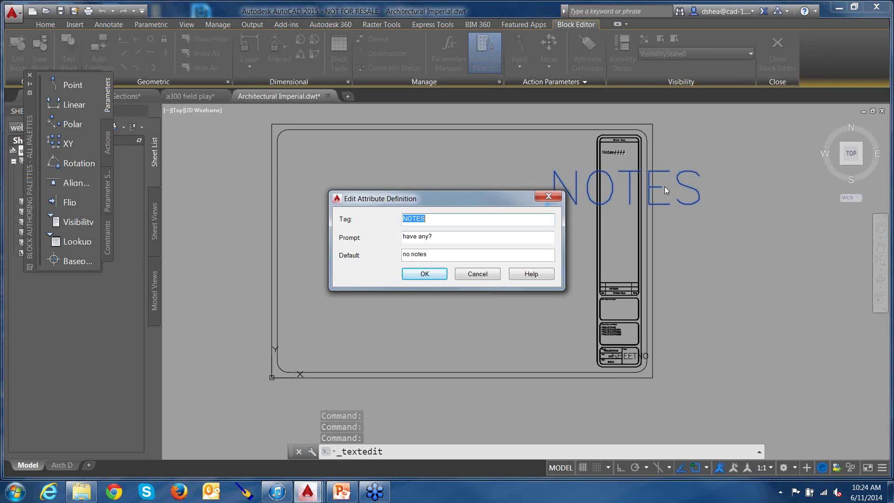
{"action": "left_click", "coordinate": [489, 276]}
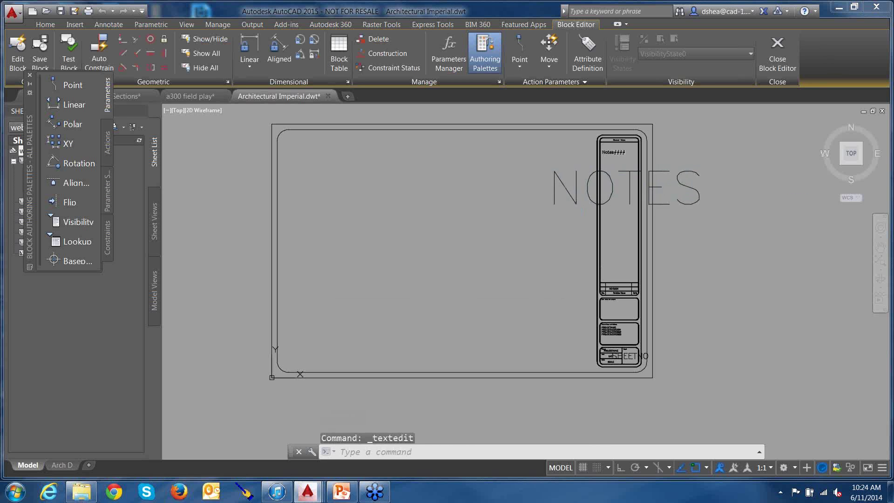
- Delete the large NOTES attribute and zoom to the title block's lower boxes
{"action": "left_click", "coordinate": [689, 205]}
{"action": "key", "text": "Delete"}
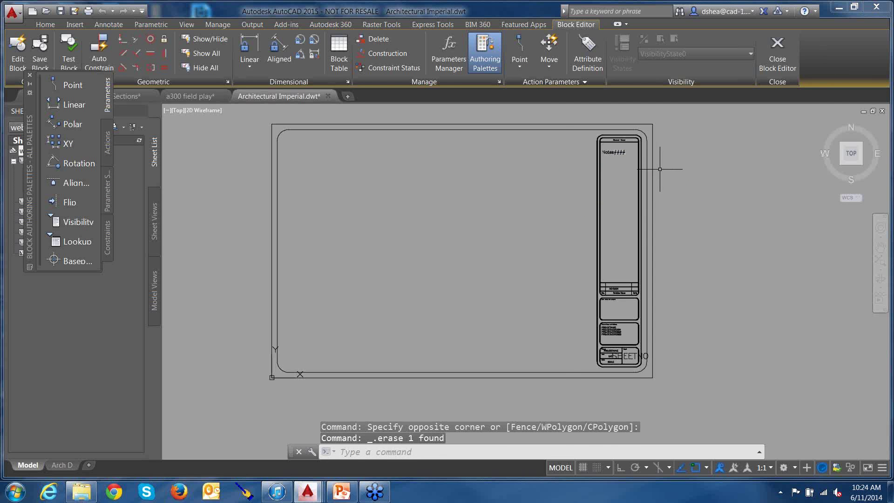
{"action": "scroll", "coordinate": [659, 165], "scroll_direction": "up", "scroll_amount": 7}
{"action": "scroll", "coordinate": [540, 192], "scroll_direction": "down", "scroll_amount": 2}
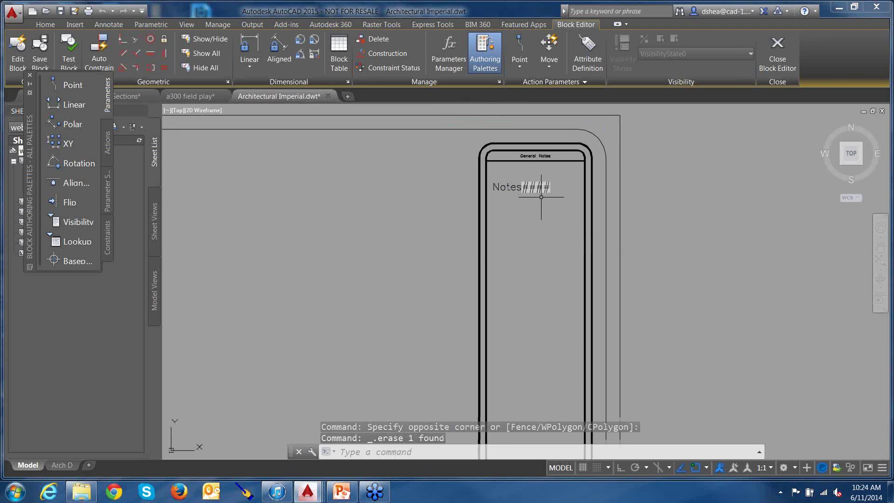
{"action": "middle_click_drag", "start_coordinate": [539, 199], "coordinate": [559, 224]}
{"action": "scroll", "coordinate": [605, 252], "scroll_direction": "down", "scroll_amount": 3}
{"action": "middle_click_drag", "start_coordinate": [607, 258], "coordinate": [609, 224]}
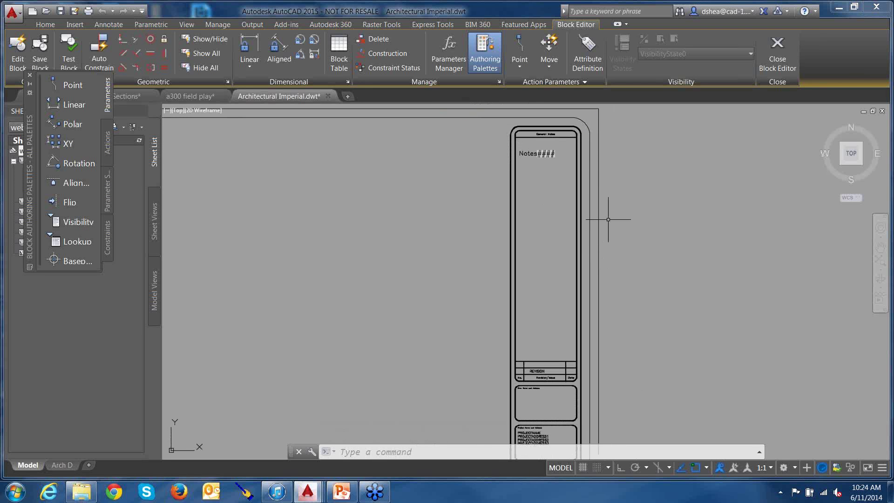
{"action": "scroll", "coordinate": [549, 158], "scroll_direction": "up", "scroll_amount": 8}
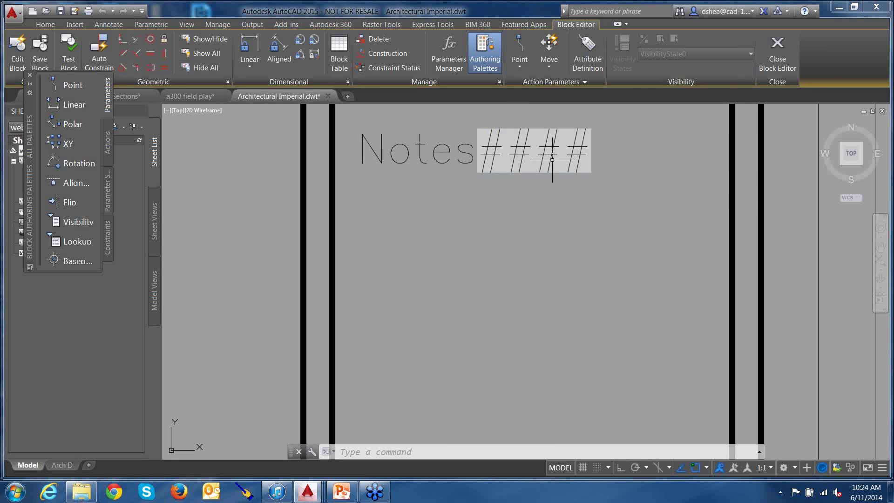
- Replace the #### placeholder beside Notes with a SheetSet SheetTitle field for A.103 - Sections
{"action": "double_click", "coordinate": [552, 156]}
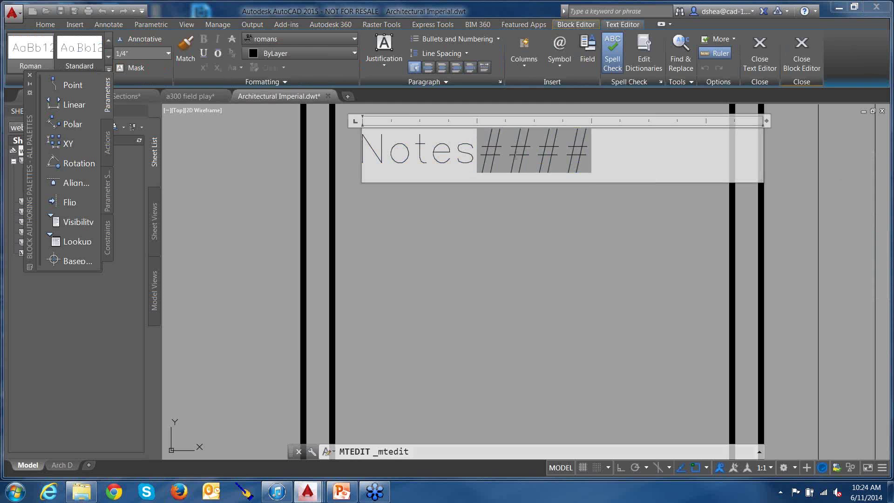
{"action": "double_click", "coordinate": [515, 156]}
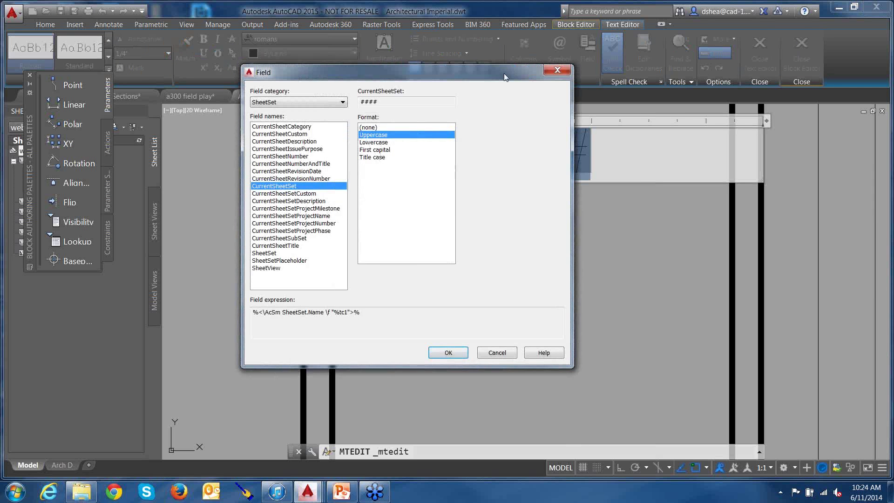
{"action": "left_click_drag", "start_coordinate": [504, 73], "coordinate": [329, 53]}
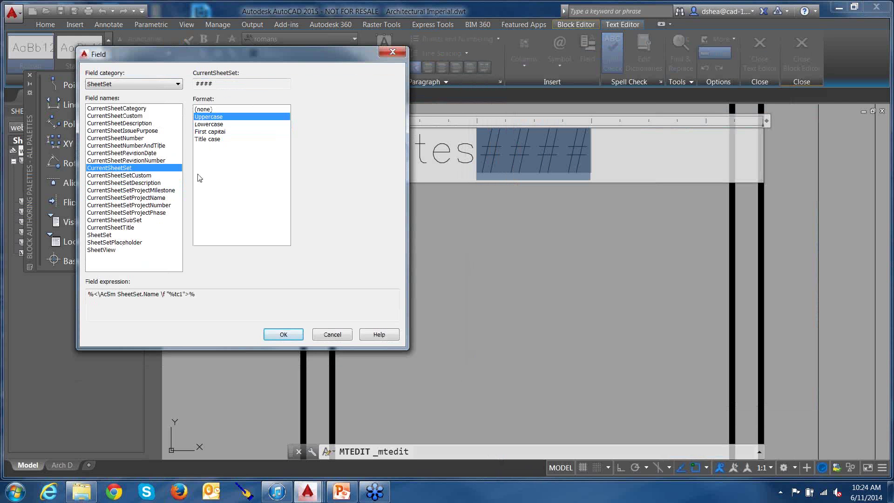
{"action": "left_click", "coordinate": [97, 235]}
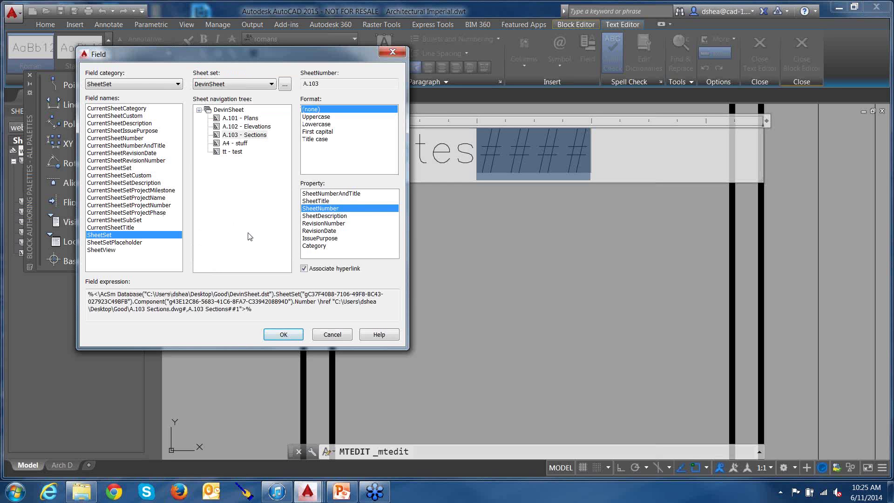
{"action": "left_click", "coordinate": [316, 201]}
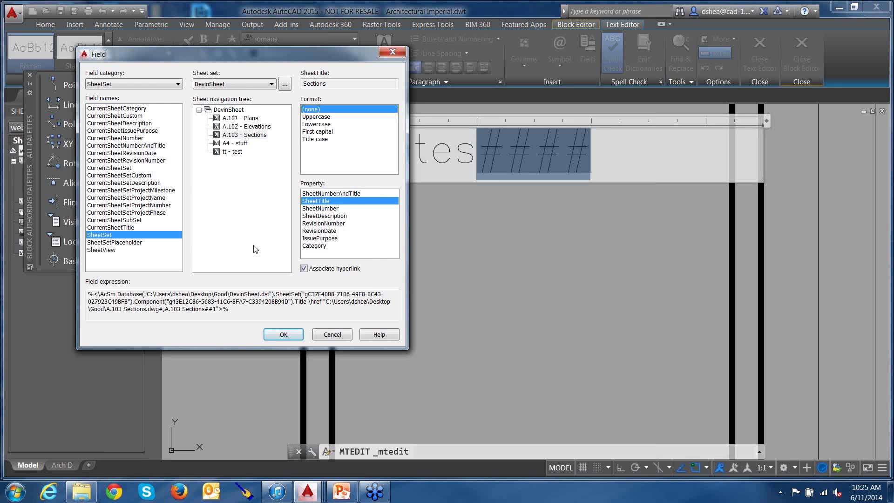
{"action": "left_click", "coordinate": [115, 251]}
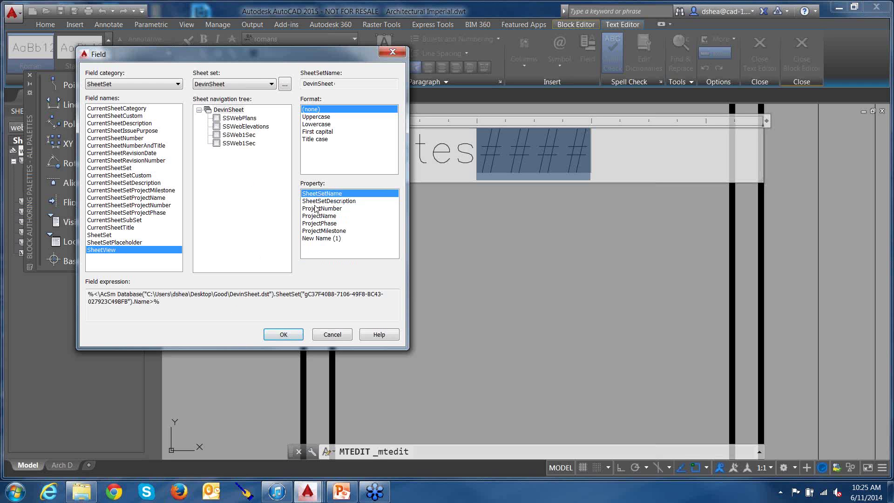
{"action": "left_click", "coordinate": [121, 235]}
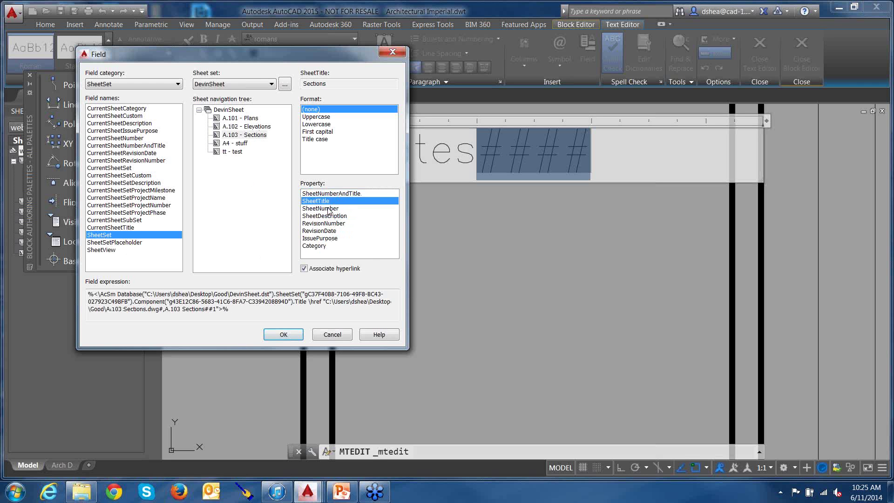
{"action": "left_click", "coordinate": [283, 335]}
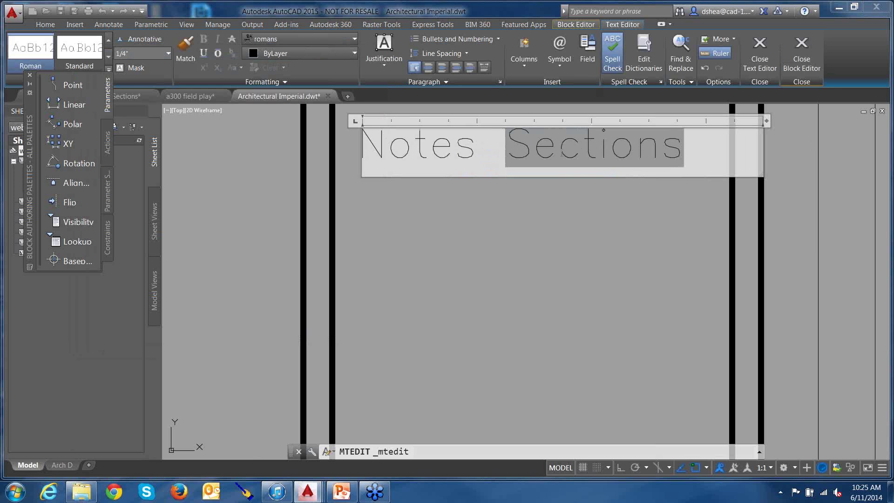
- Switch the Sections field to CurrentSheetSet with Uppercase format
{"action": "double_click", "coordinate": [569, 143]}
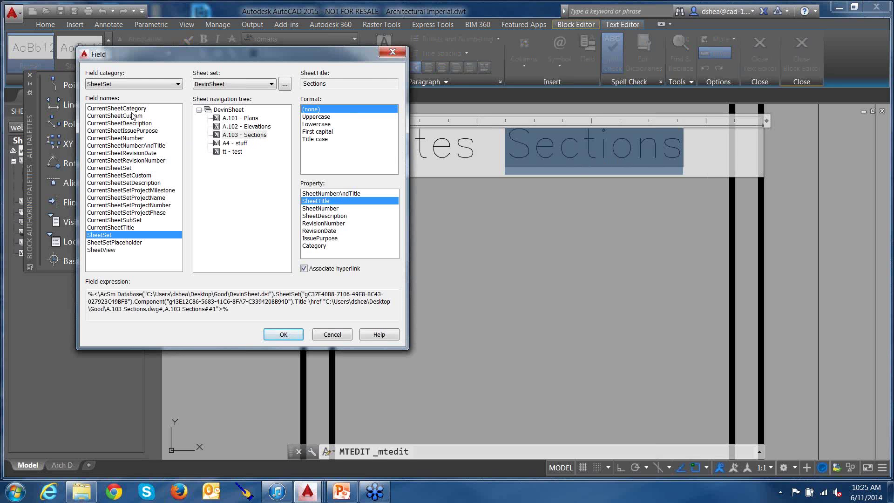
{"action": "left_click", "coordinate": [128, 168]}
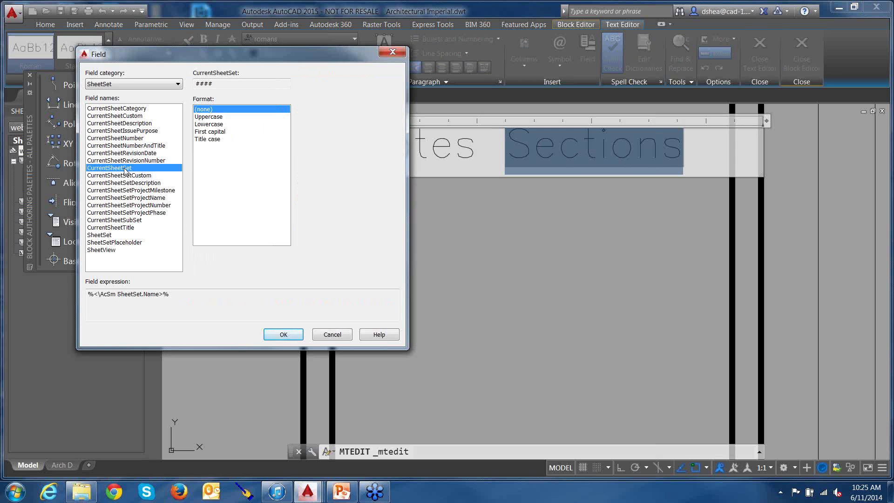
{"action": "left_click", "coordinate": [217, 117]}
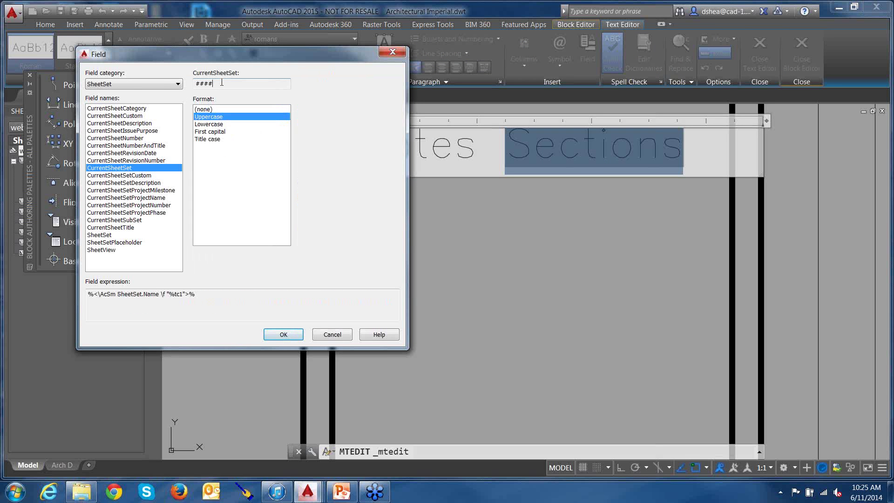
{"action": "left_click_drag", "start_coordinate": [221, 83], "coordinate": [188, 85]}
{"action": "left_click", "coordinate": [227, 198]}
{"action": "left_click", "coordinate": [284, 335]}
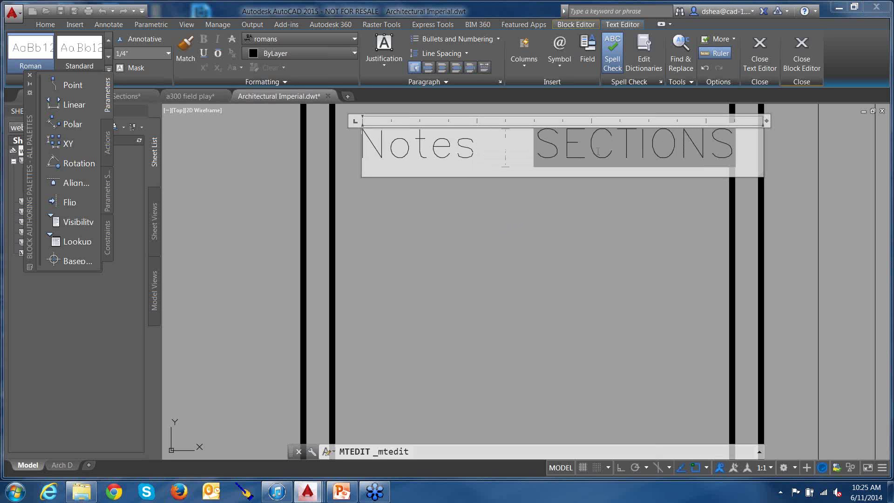
- Browse sheets A.101 through A4 in the field settings, discard changes, and finish text editing
{"action": "left_click", "coordinate": [600, 150]}
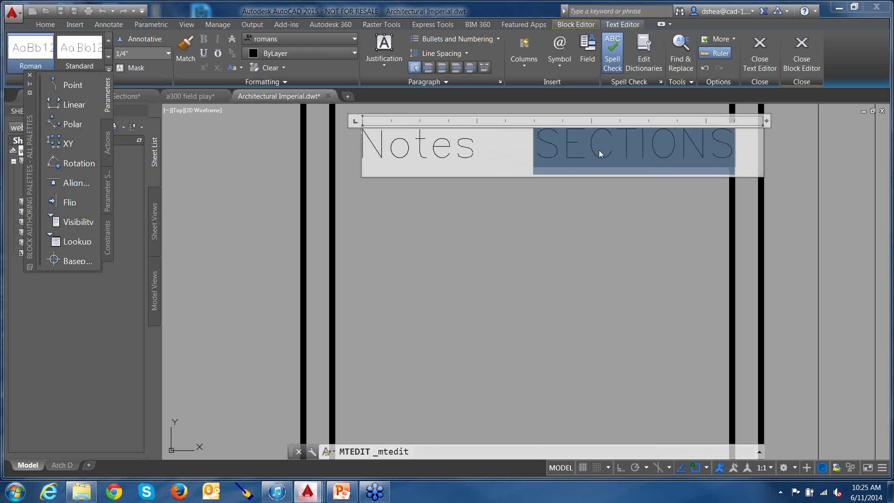
{"action": "double_click", "coordinate": [624, 147]}
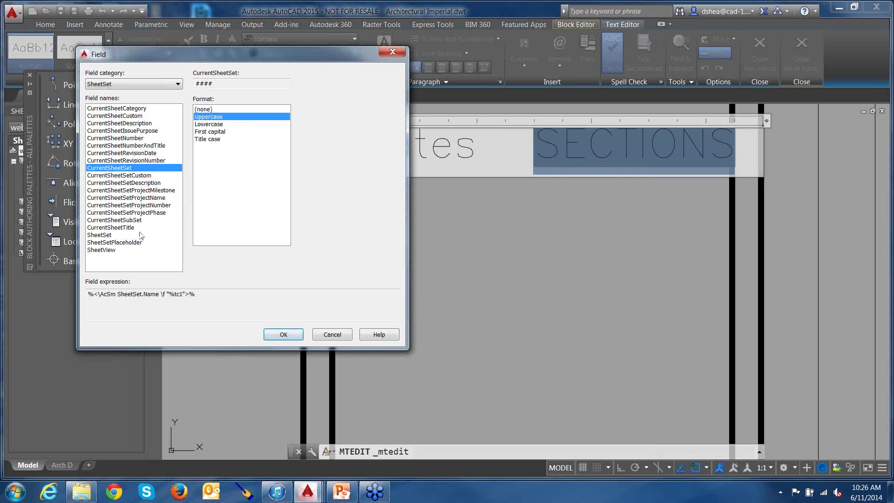
{"action": "left_click", "coordinate": [106, 237]}
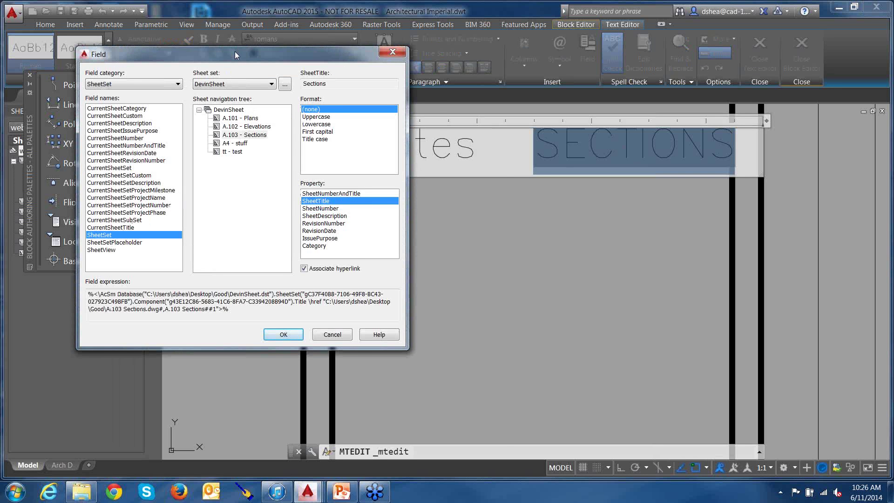
{"action": "left_click_drag", "start_coordinate": [235, 54], "coordinate": [327, 144]}
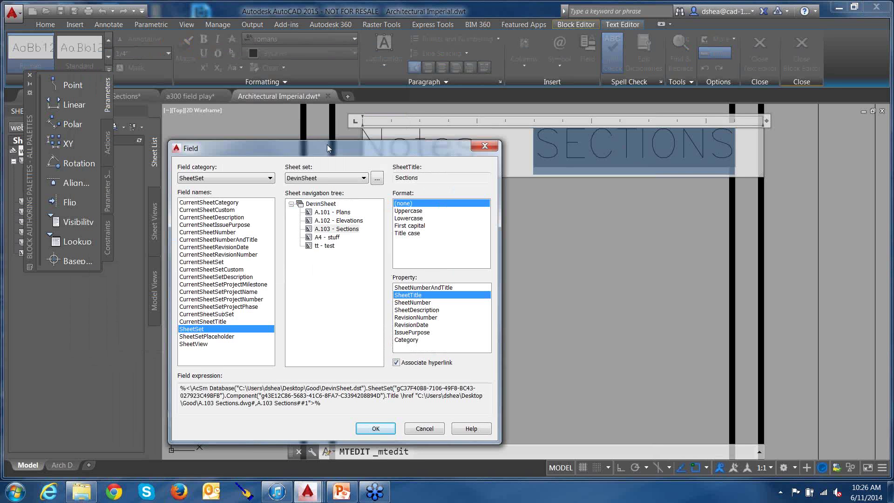
{"action": "left_click", "coordinate": [339, 212]}
{"action": "left_click", "coordinate": [341, 220]}
{"action": "left_click", "coordinate": [338, 228]}
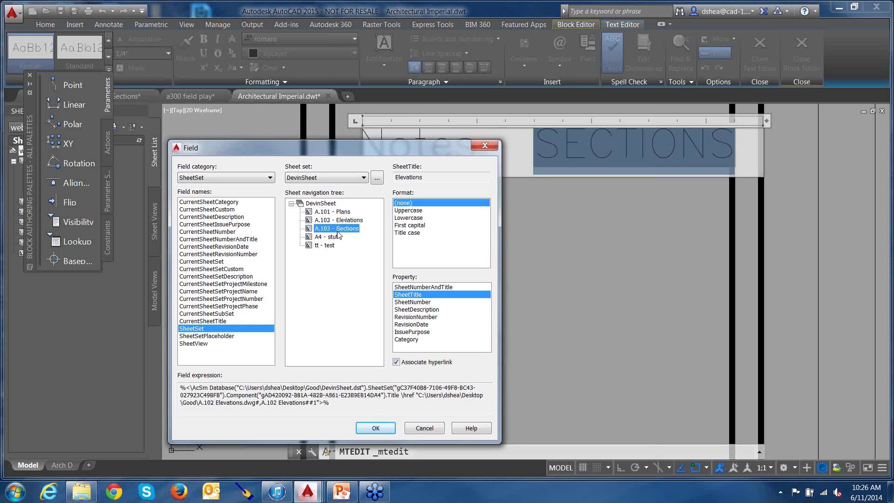
{"action": "left_click", "coordinate": [336, 237]}
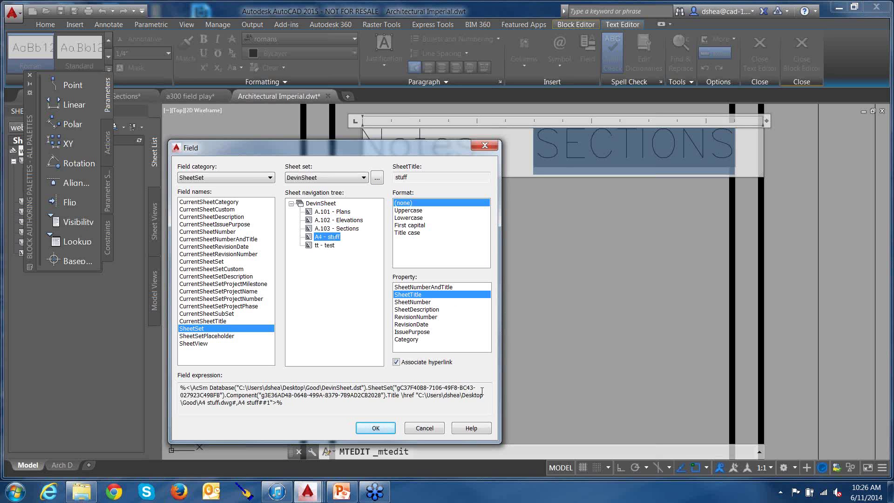
{"action": "left_click", "coordinate": [376, 428]}
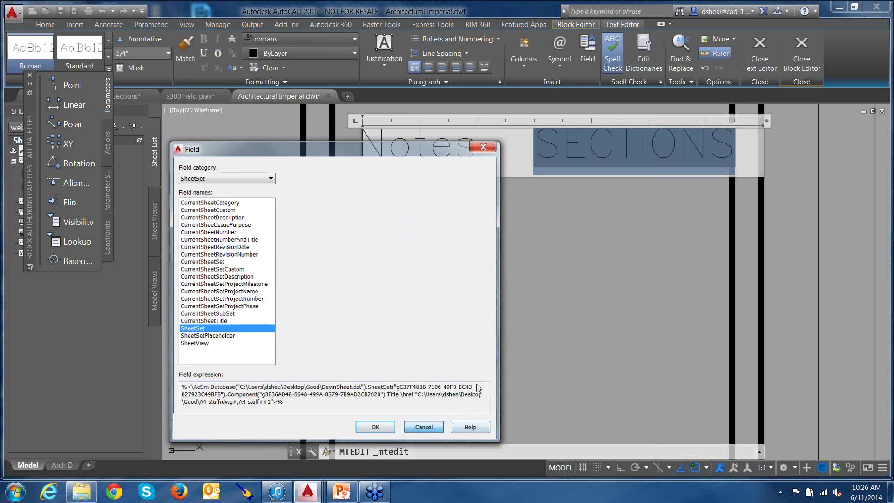
{"action": "left_click", "coordinate": [607, 243]}
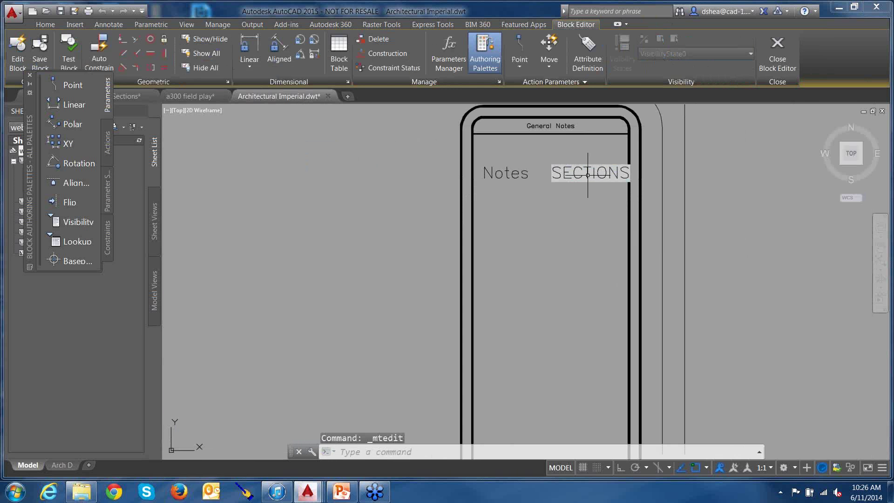
- Inspect the REVISION attribute definition and bring the space above the revision table into view
{"action": "left_click", "coordinate": [588, 174]}
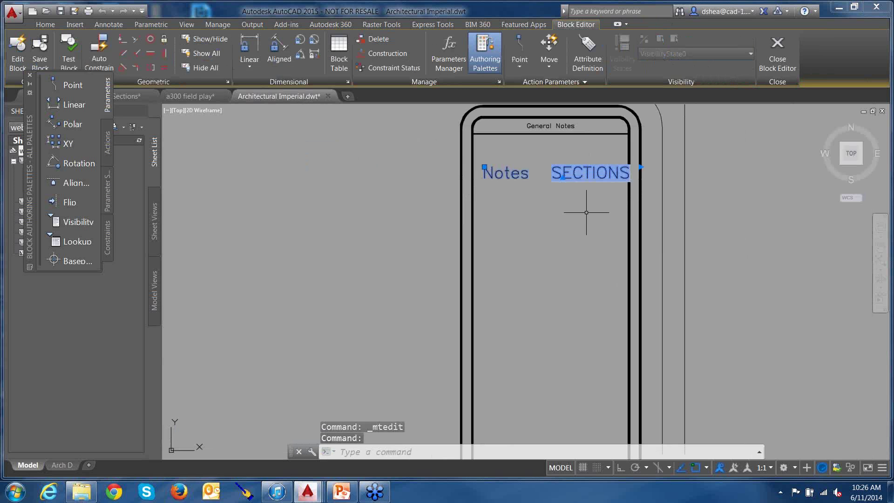
{"action": "key", "text": "Escape"}
{"action": "scroll", "coordinate": [583, 236], "scroll_direction": "down", "scroll_amount": 5}
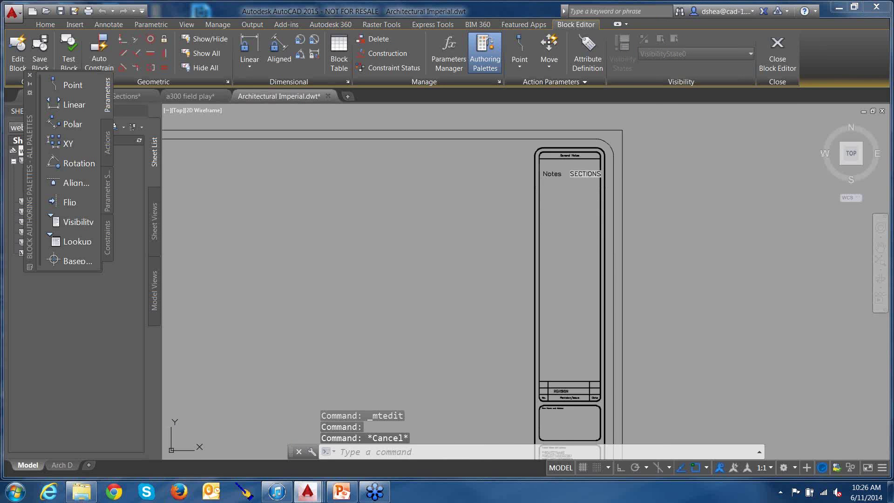
{"action": "scroll", "coordinate": [582, 270], "scroll_direction": "up", "scroll_amount": 4}
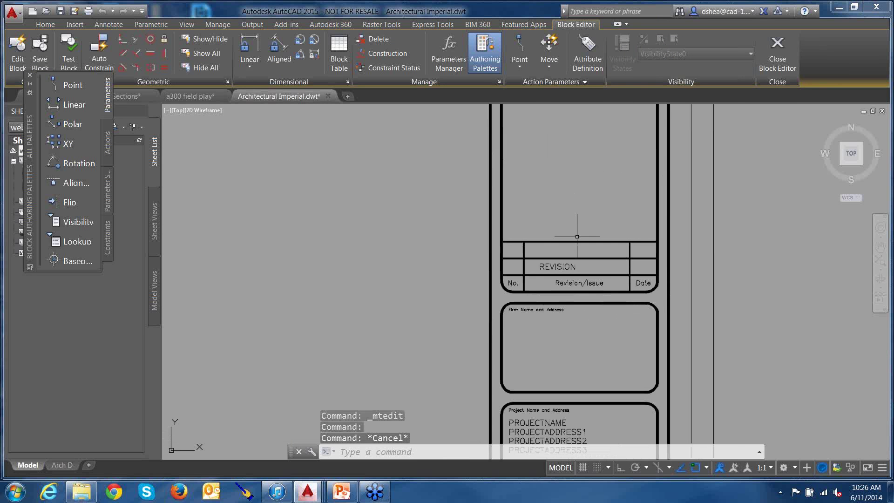
{"action": "scroll", "coordinate": [560, 289], "scroll_direction": "up", "scroll_amount": 3}
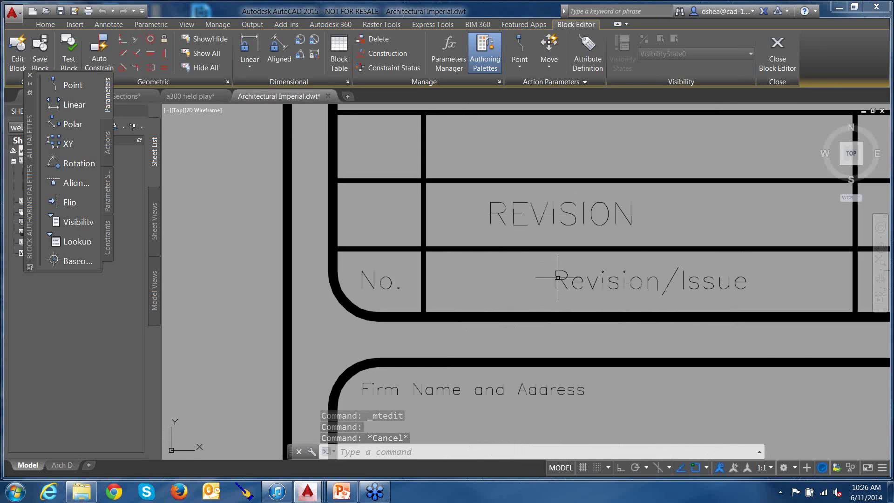
{"action": "left_click", "coordinate": [574, 216]}
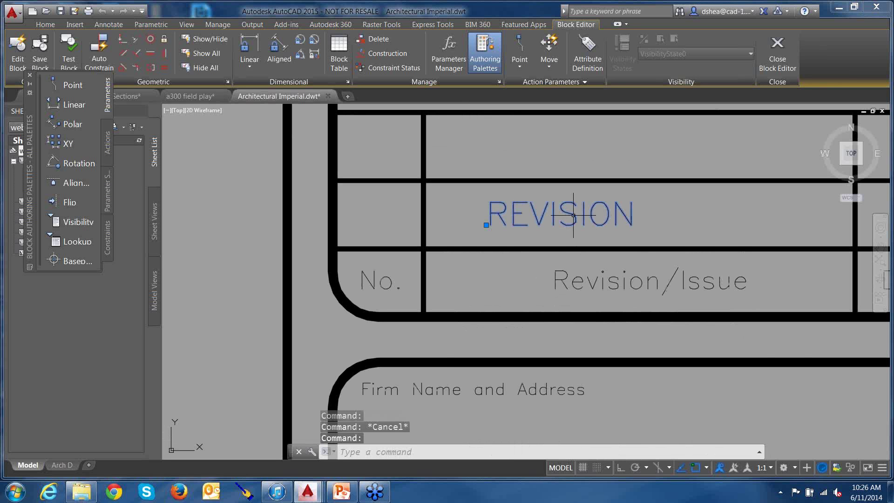
{"action": "double_click", "coordinate": [574, 215]}
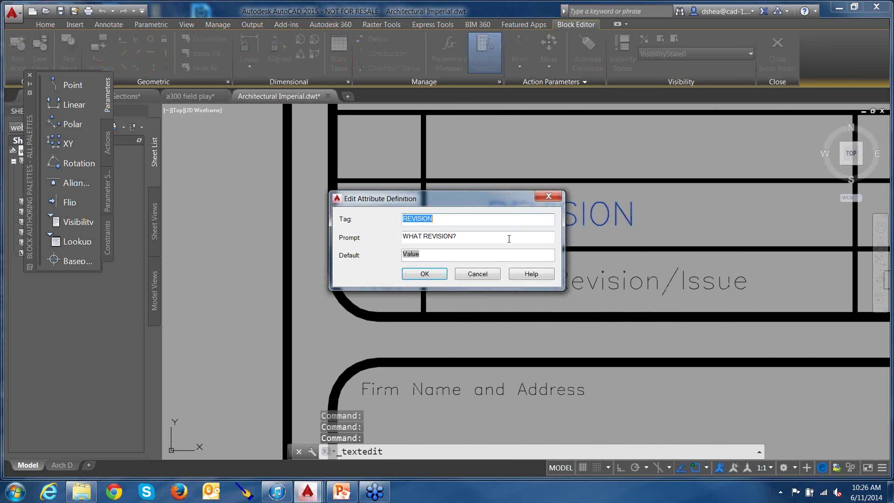
{"action": "left_click", "coordinate": [477, 274]}
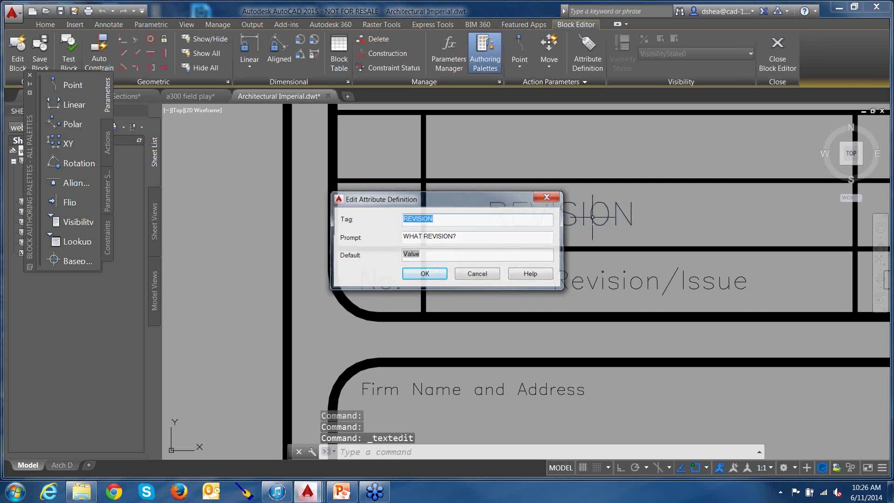
{"action": "key", "text": "Escape"}
{"action": "middle_click_drag", "start_coordinate": [618, 113], "coordinate": [497, 115]}
- Insert a new field via FIELD using SheetSet property RevisionNumber
{"action": "type", "text": "field"}
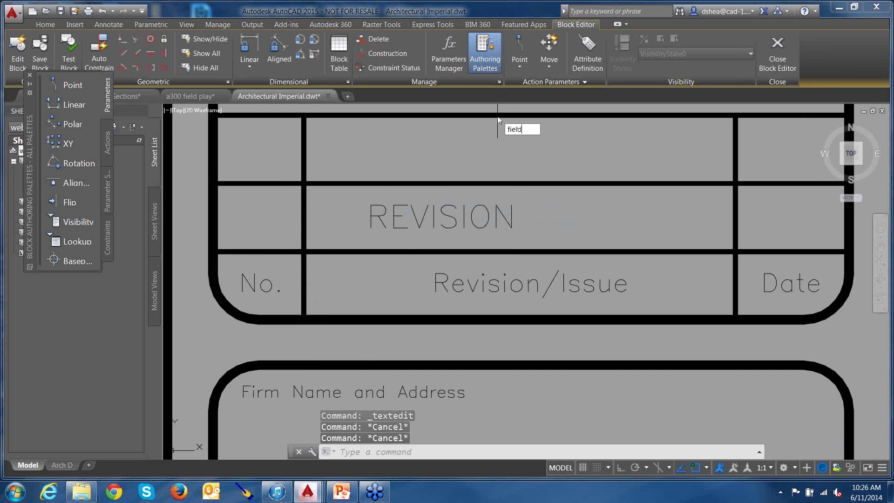
{"action": "key", "text": "Return"}
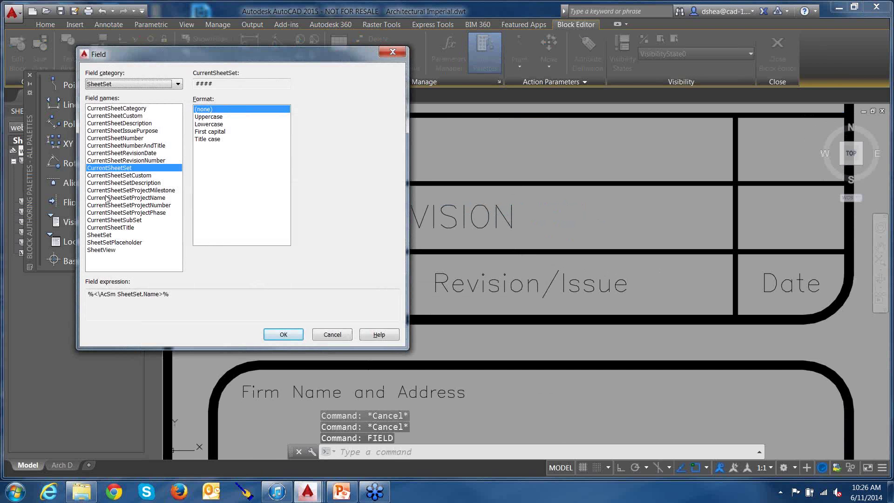
{"action": "left_click", "coordinate": [109, 236]}
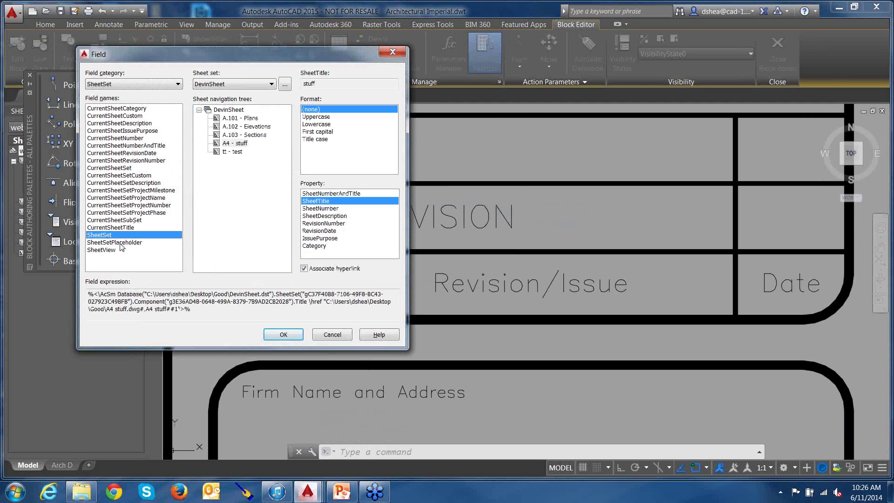
{"action": "left_click", "coordinate": [313, 224]}
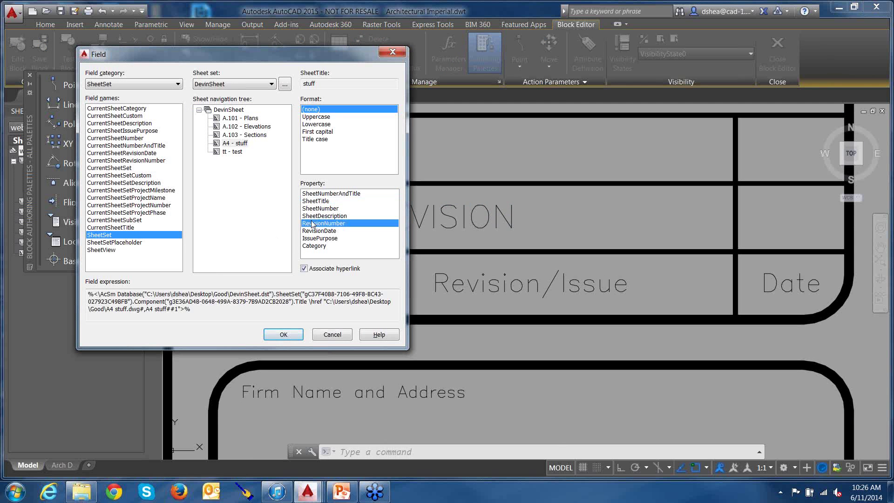
{"action": "left_click", "coordinate": [285, 335]}
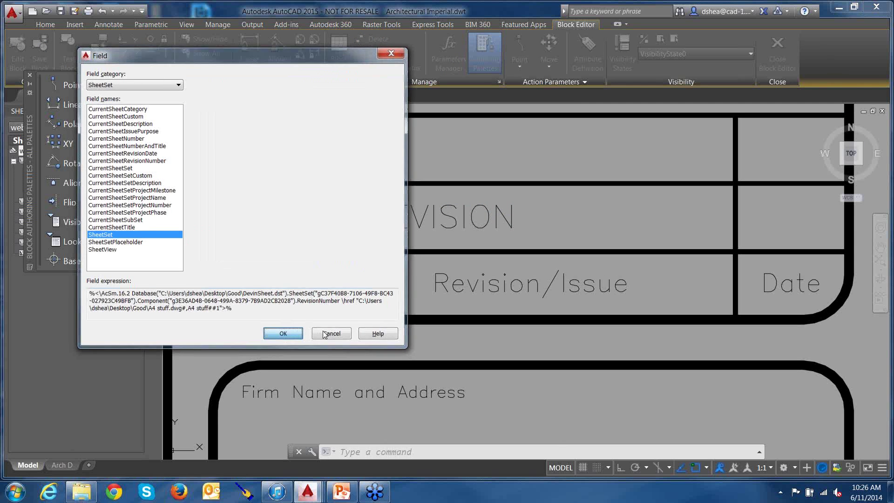
{"action": "scroll", "coordinate": [451, 209], "scroll_direction": "down", "scroll_amount": 5}
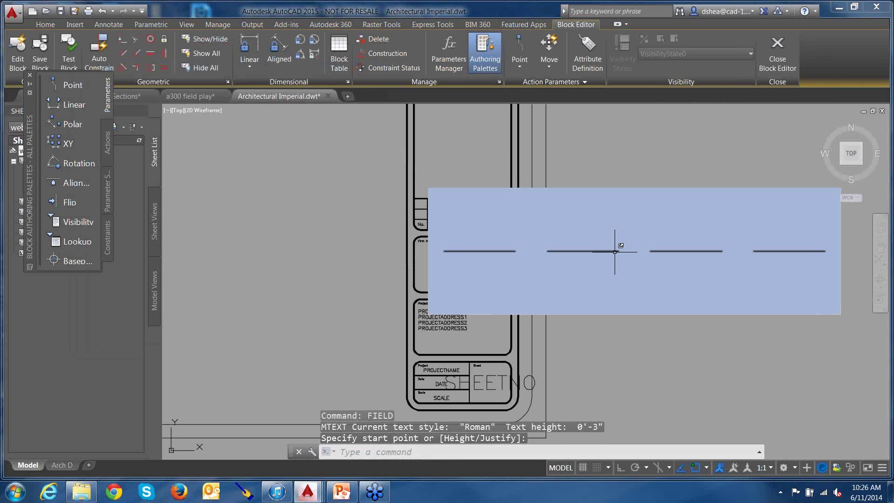
- Place the RevisionNumber field and change its format to Uppercase
{"action": "left_click", "coordinate": [615, 252]}
{"action": "double_click", "coordinate": [616, 252]}
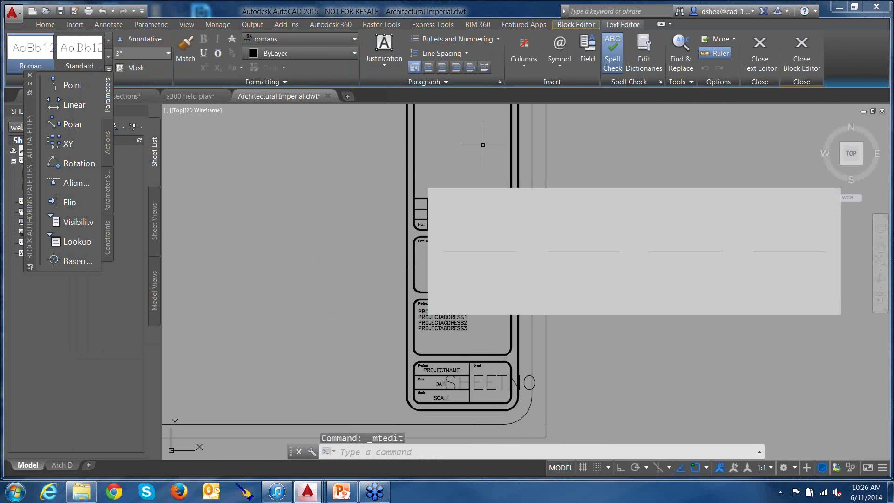
{"action": "left_click", "coordinate": [711, 166]}
{"action": "middle_click_drag", "start_coordinate": [711, 166], "coordinate": [642, 184]}
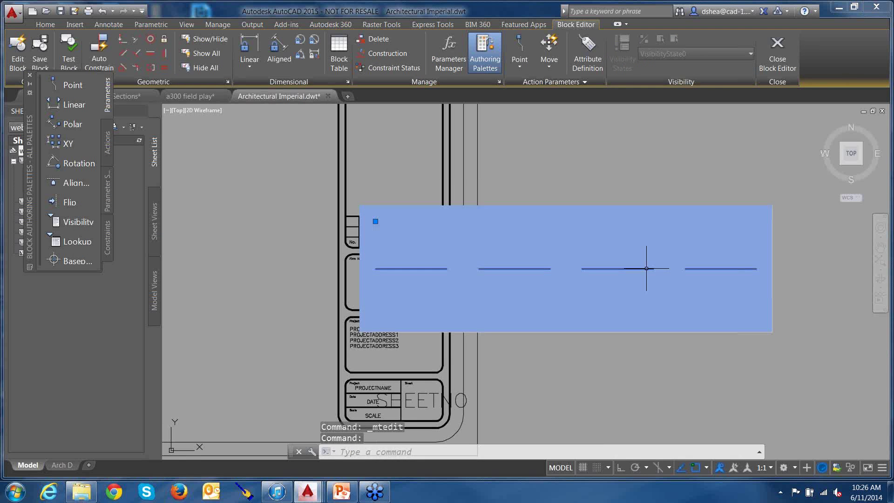
{"action": "double_click", "coordinate": [647, 269]}
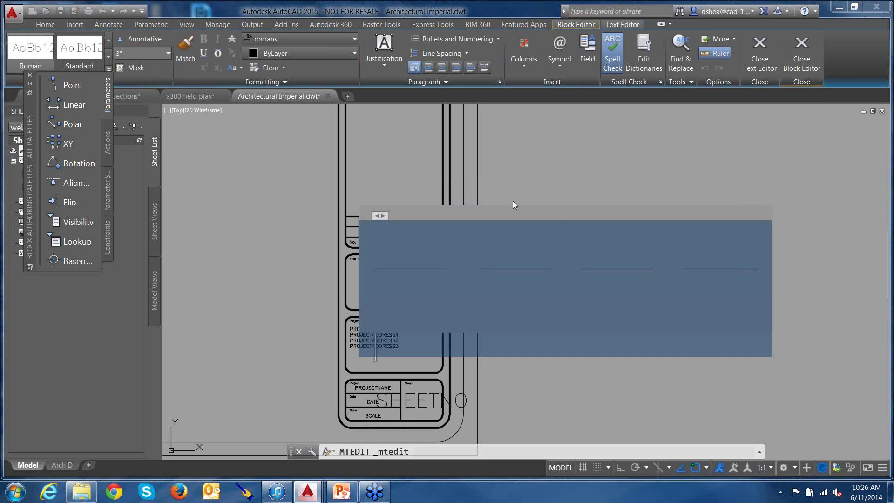
{"action": "double_click", "coordinate": [559, 260]}
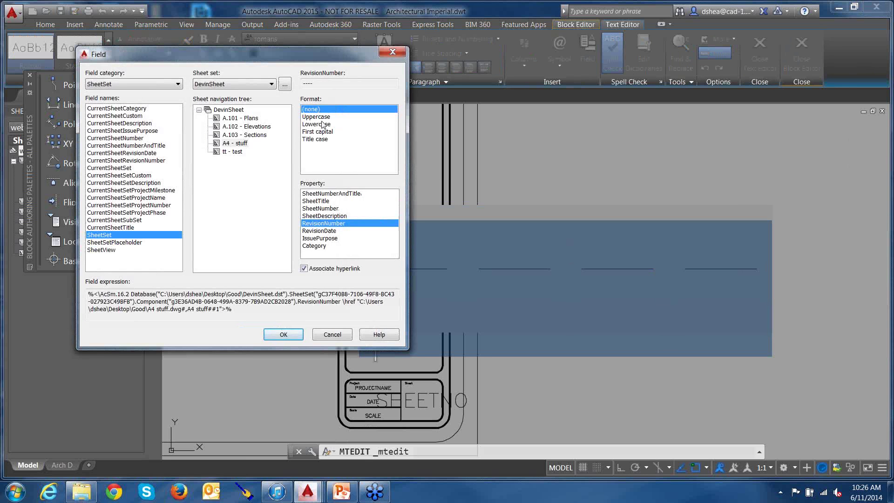
{"action": "left_click", "coordinate": [321, 117]}
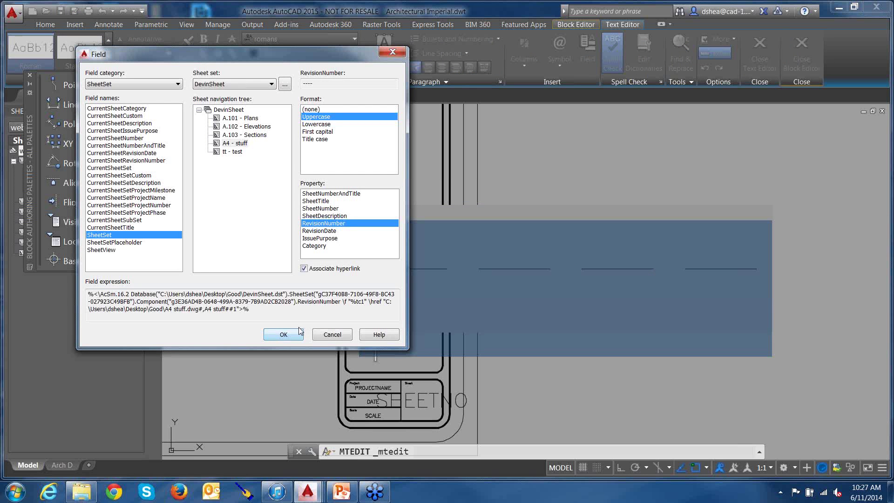
{"action": "left_click", "coordinate": [332, 335]}
{"action": "left_click", "coordinate": [535, 165]}
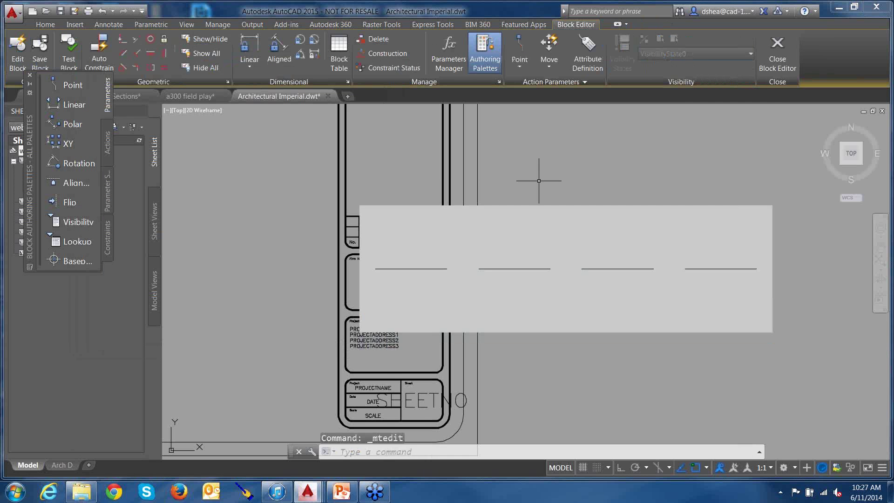
- Zoom out and select the oversized old field text box beside the title block
{"action": "mouse_move", "coordinate": [536, 180]}
{"action": "middle_mouse_down"}
{"action": "mouse_move", "coordinate": [517, 186]}
{"action": "mouse_move", "coordinate": [517, 160]}
{"action": "middle_mouse_up"}
{"action": "scroll", "coordinate": [559, 221], "scroll_direction": "down", "scroll_amount": 4}
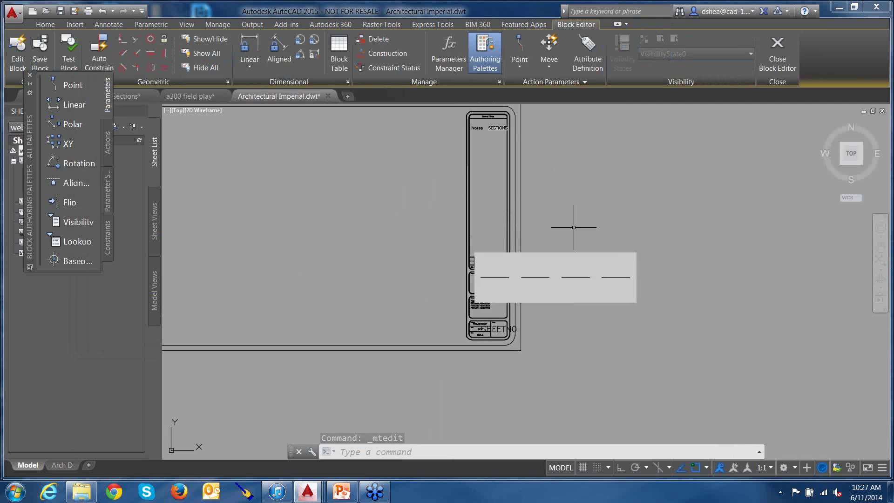
{"action": "left_click", "coordinate": [576, 277]}
{"action": "double_click", "coordinate": [576, 277]}
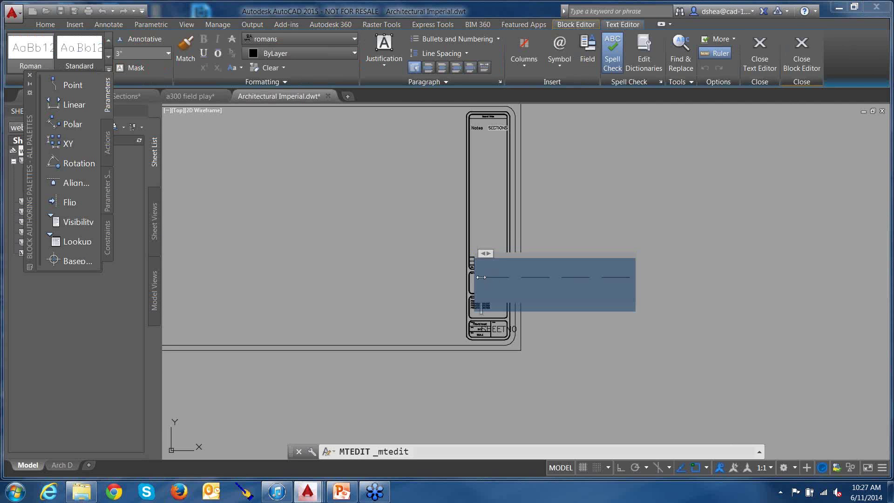
{"action": "left_click", "coordinate": [606, 246]}
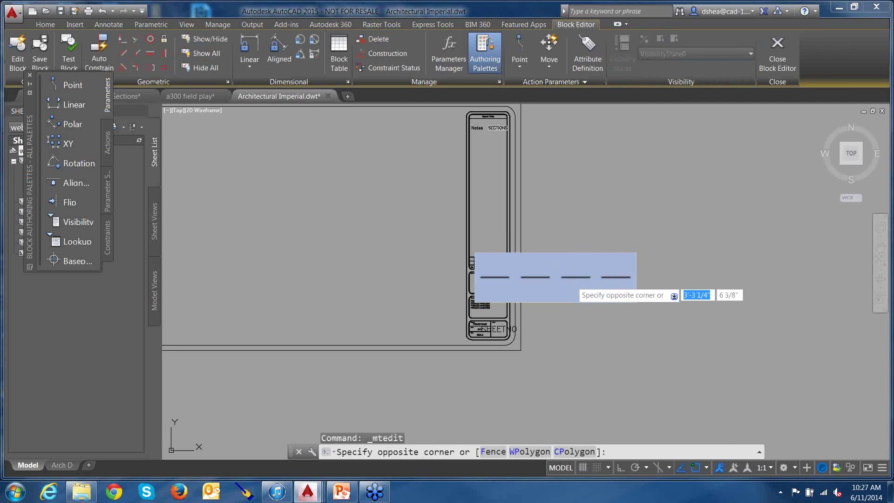
{"action": "left_click", "coordinate": [570, 279]}
- Delete the old field text and draw a new multiline text box beside the title block
{"action": "key", "text": "Delete"}
{"action": "type", "text": "MTExd"}
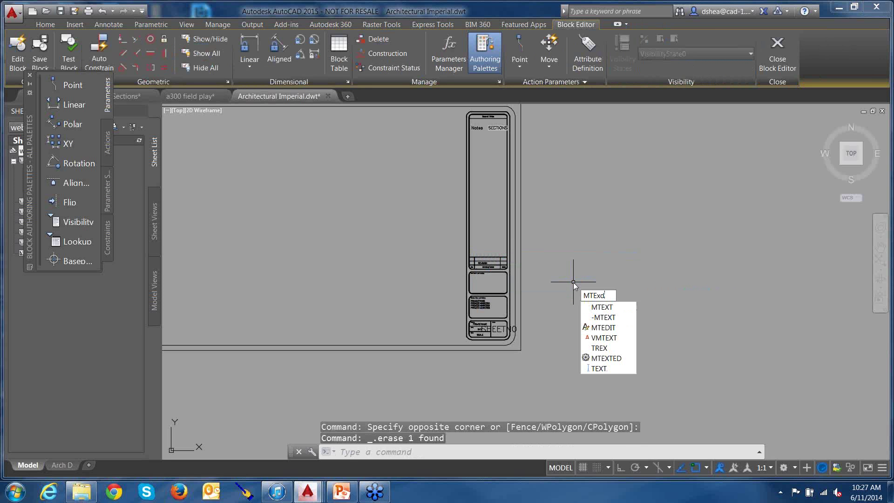
{"action": "key", "text": "BackSpace"}
{"action": "key", "text": "Return"}
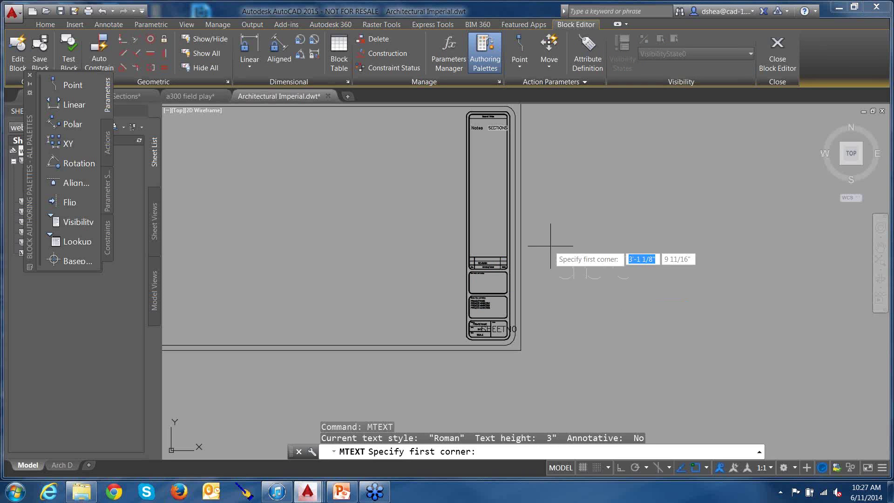
{"action": "scroll", "coordinate": [543, 273], "scroll_direction": "up", "scroll_amount": 3}
{"action": "scroll", "coordinate": [554, 272], "scroll_direction": "up", "scroll_amount": 4}
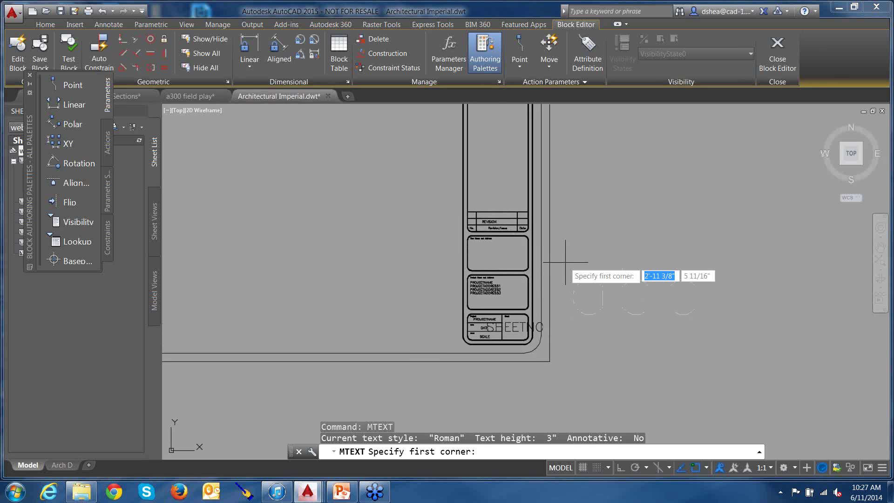
{"action": "left_click", "coordinate": [565, 189]}
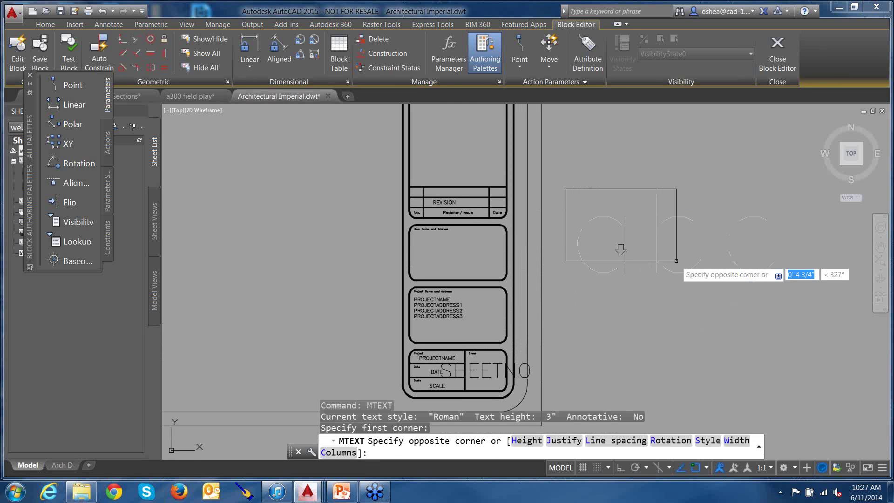
{"action": "left_click", "coordinate": [704, 281]}
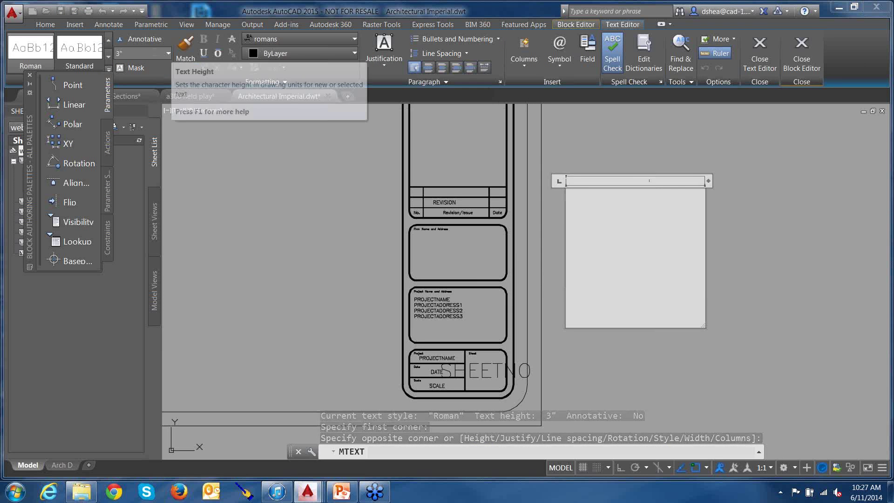
- Enter 'Rev' at 1/4" height, followed by an uppercase SheetSet RevisionNumber field
{"action": "type", "text": "1/4"}
{"action": "key", "text": "Return"}
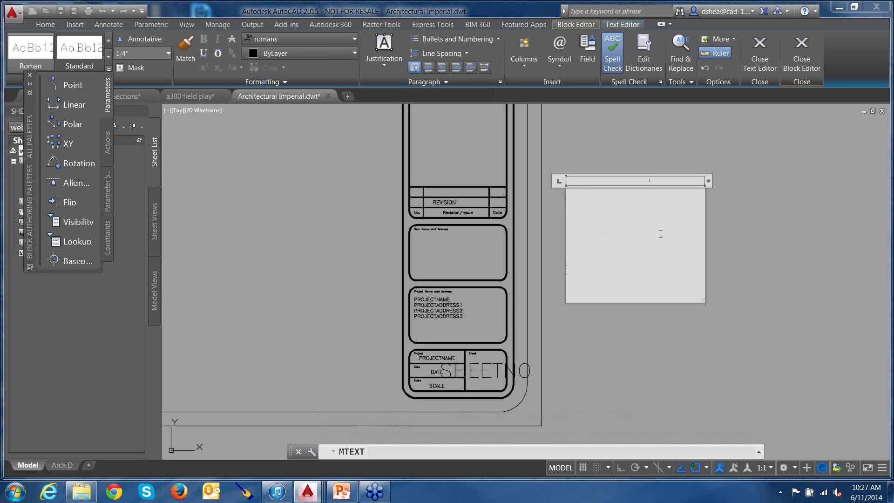
{"action": "type", "text": "Rev"}
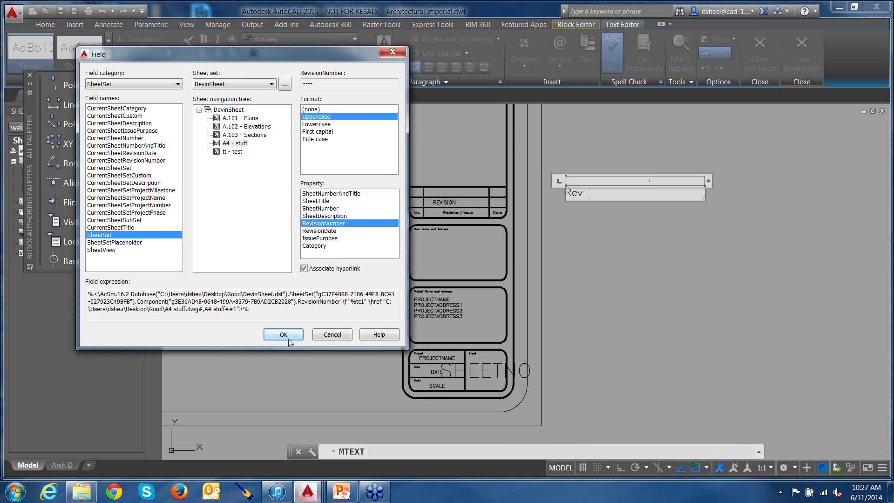
{"action": "left_click", "coordinate": [285, 335]}
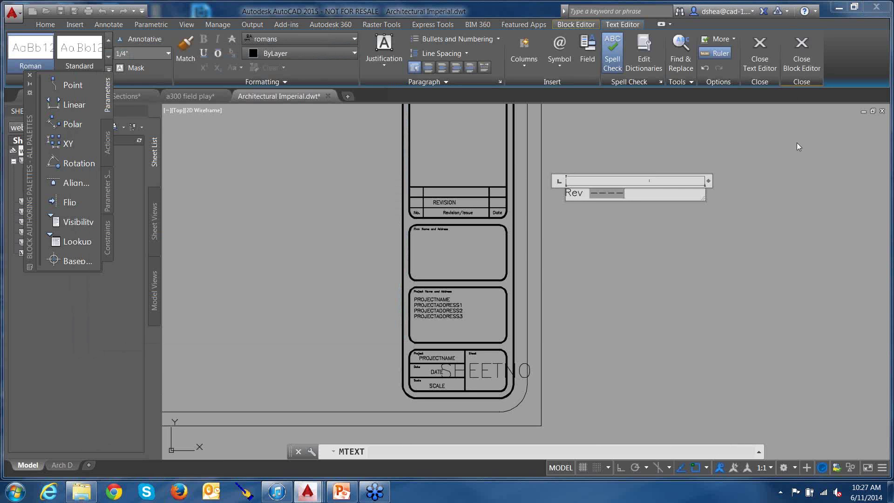
{"action": "left_click", "coordinate": [621, 186]}
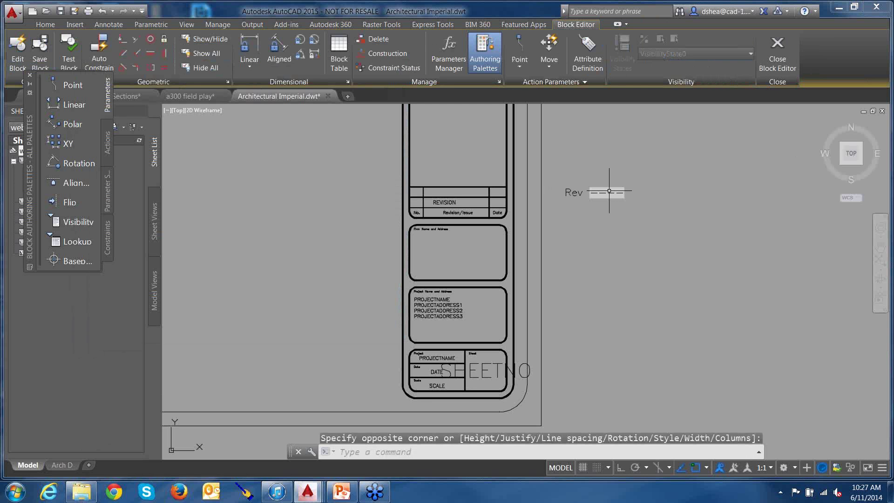
- Move the Rev text to sit just above the revision table
{"action": "left_click", "coordinate": [567, 185]}
{"action": "left_click", "coordinate": [566, 189]}
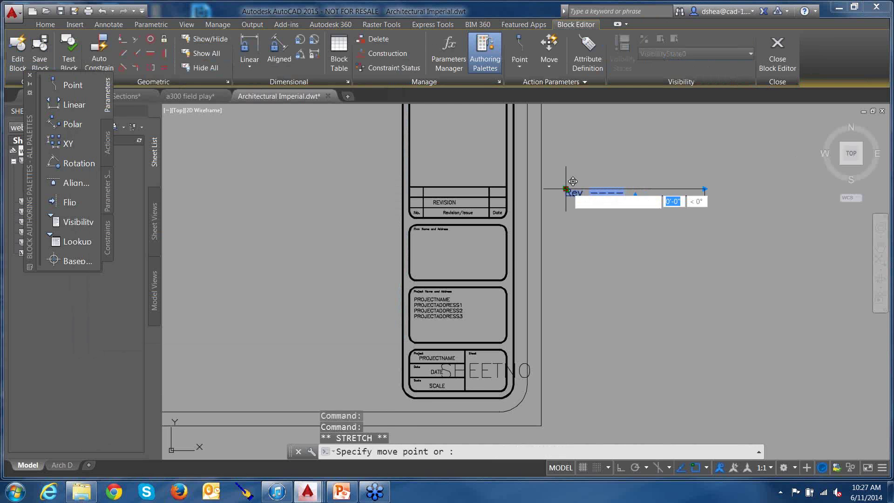
{"action": "key", "text": "space"}
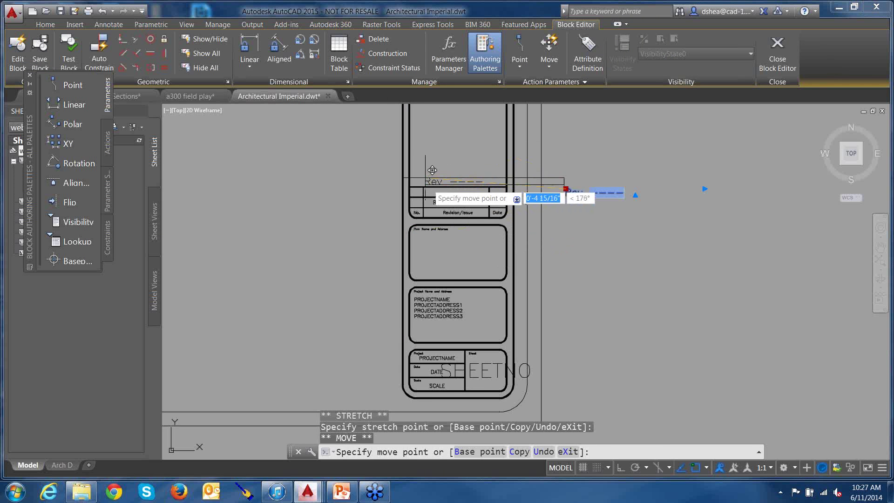
{"action": "left_click", "coordinate": [425, 165]}
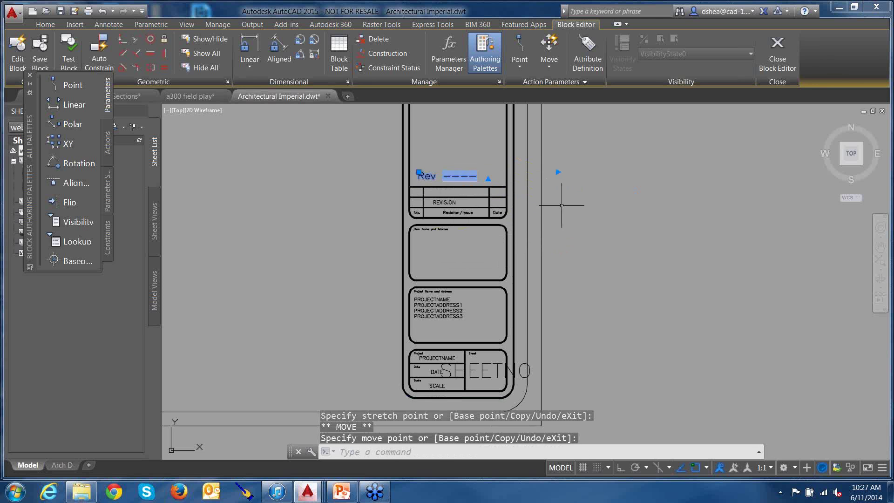
{"action": "key", "text": "Escape"}
{"action": "key", "text": "Escape"}
{"action": "key", "text": "Escape"}
- Reopen the Rev text's RevisionNumber field settings in the Field dialog
{"action": "middle_click_drag", "start_coordinate": [590, 216], "coordinate": [591, 232]}
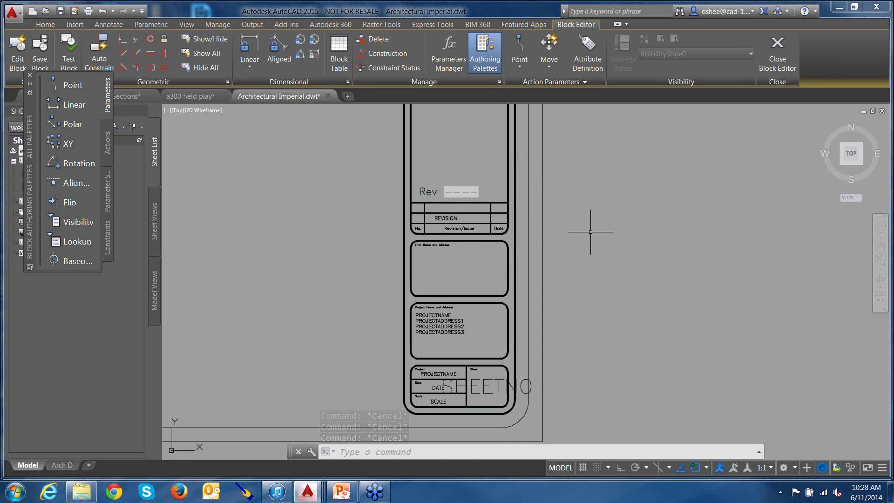
{"action": "double_click", "coordinate": [474, 191]}
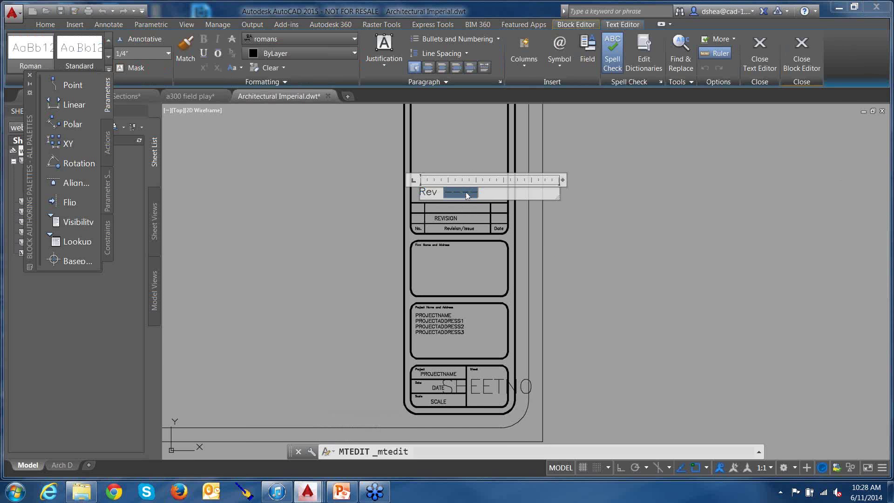
{"action": "double_click", "coordinate": [466, 193]}
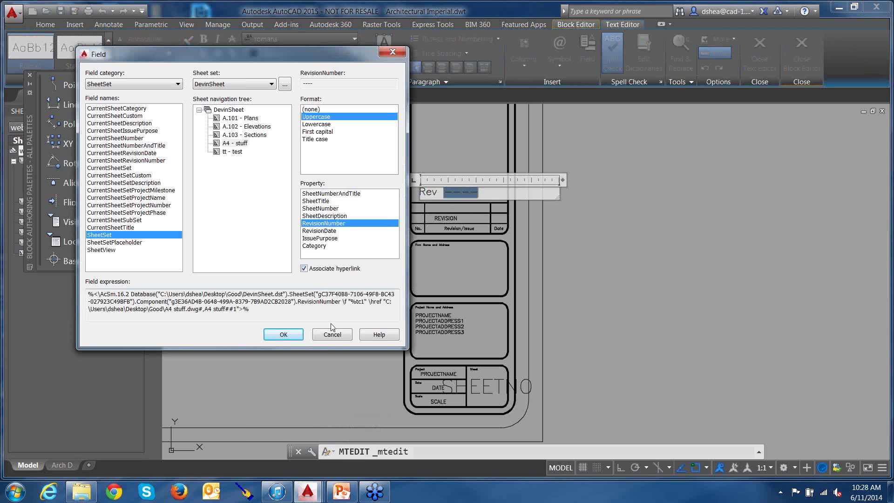
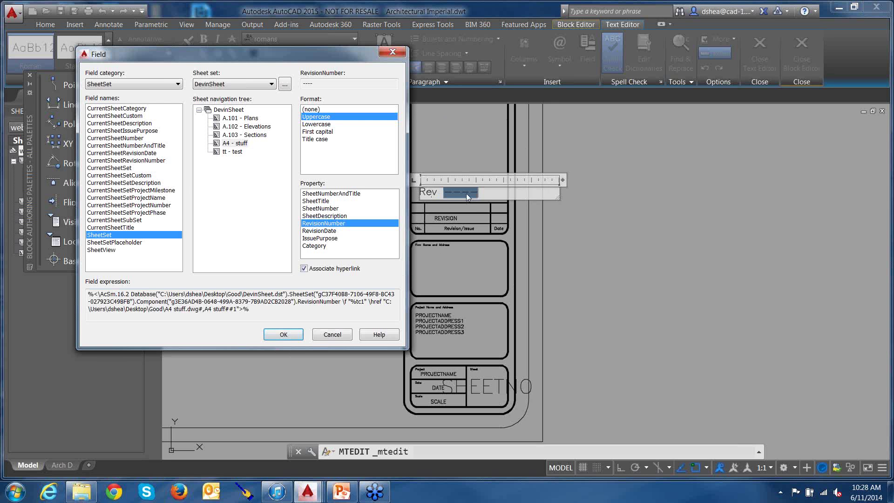
- Cancel the Field dialog, then exit the Block Editor, discarding the title block changes
{"action": "left_click", "coordinate": [320, 335]}
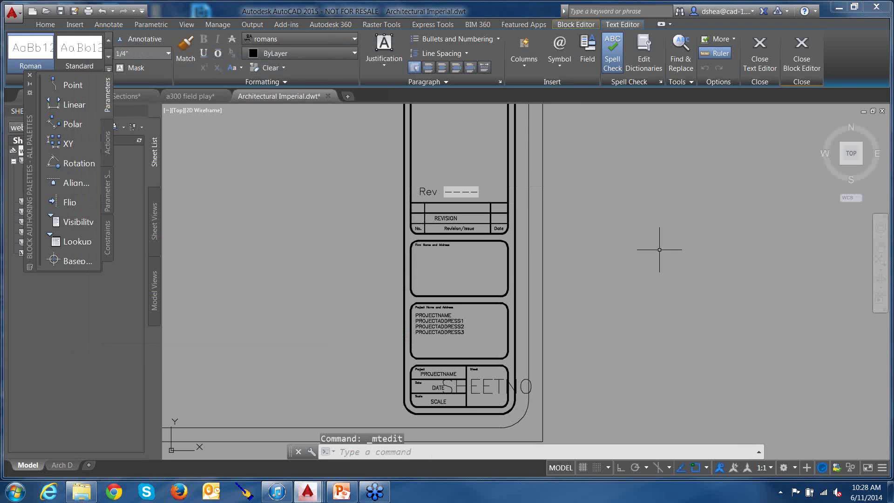
{"action": "left_click", "coordinate": [660, 251]}
{"action": "scroll", "coordinate": [585, 258], "scroll_direction": "down", "scroll_amount": 3}
{"action": "scroll", "coordinate": [601, 263], "scroll_direction": "up", "scroll_amount": 5}
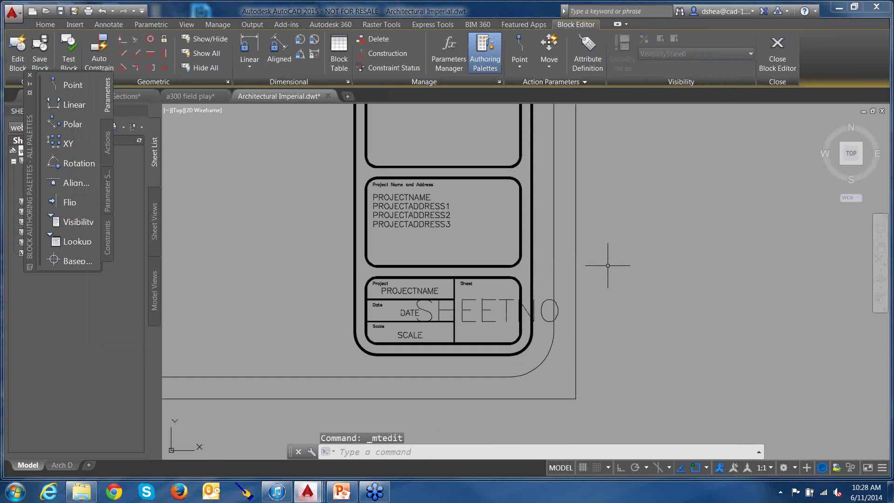
{"action": "middle_click_drag", "start_coordinate": [608, 266], "coordinate": [654, 243]}
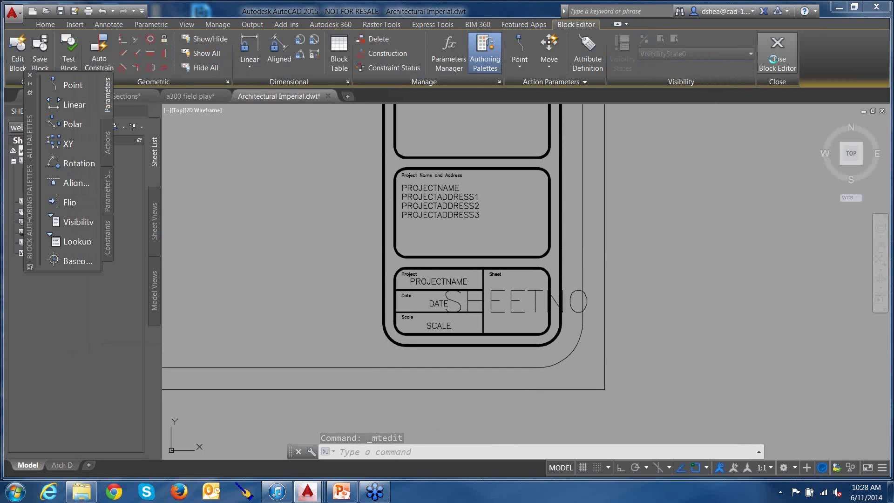
{"action": "left_click", "coordinate": [773, 59]}
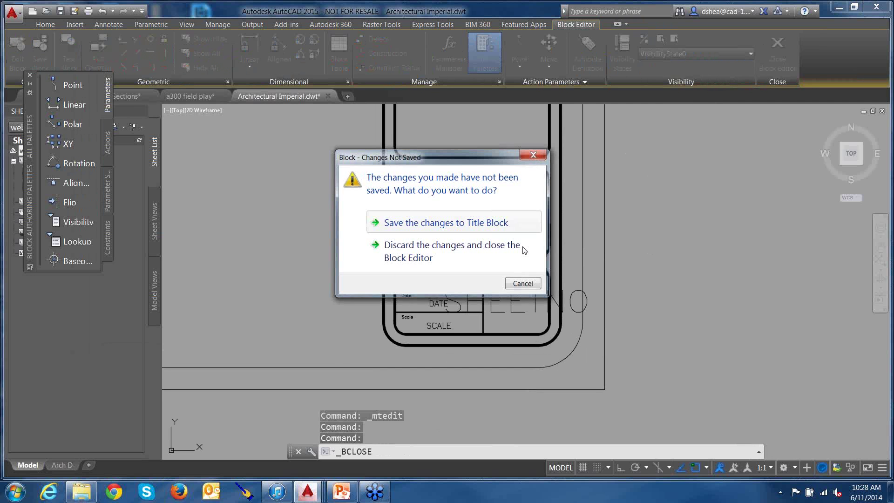
{"action": "left_click", "coordinate": [523, 248]}
- Zoom in on the Arch D title block and select it
{"action": "middle_click_drag", "start_coordinate": [670, 275], "coordinate": [678, 286]}
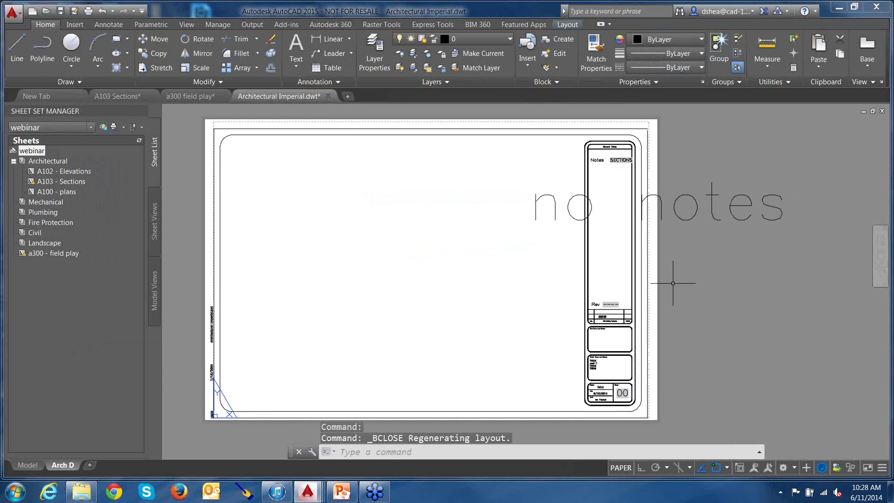
{"action": "scroll", "coordinate": [643, 368], "scroll_direction": "up", "scroll_amount": 5}
{"action": "middle_click_drag", "start_coordinate": [643, 371], "coordinate": [628, 264]}
{"action": "left_click", "coordinate": [606, 353]}
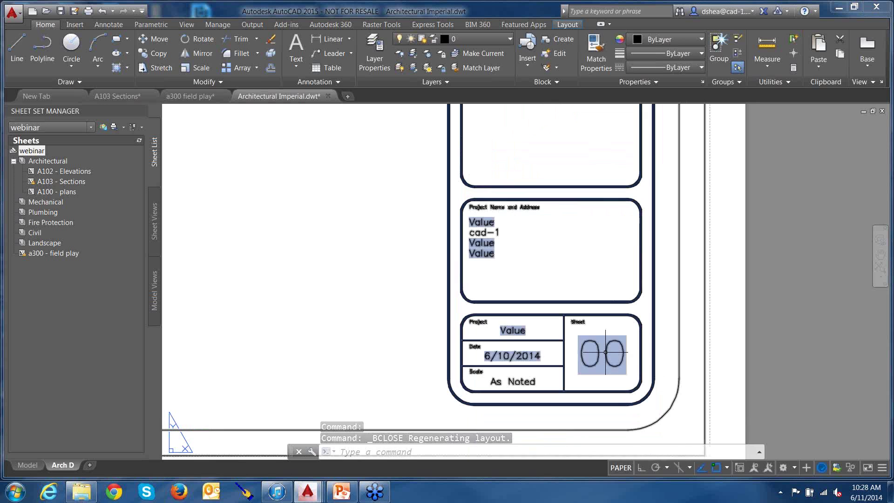
{"action": "middle_click_drag", "start_coordinate": [654, 356], "coordinate": [665, 308]}
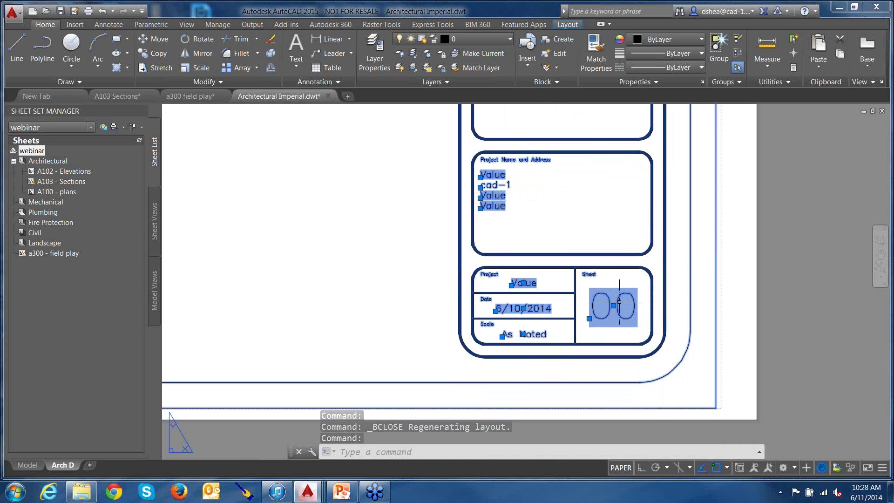
{"action": "scroll", "coordinate": [665, 262], "scroll_direction": "down", "scroll_amount": 5}
{"action": "middle_click_drag", "start_coordinate": [665, 263], "coordinate": [662, 312]}
- Clear the selections and recenter the Arch D sheet in the view
{"action": "key", "text": "Escape"}
{"action": "key", "text": "Escape"}
{"action": "left_click", "coordinate": [683, 200]}
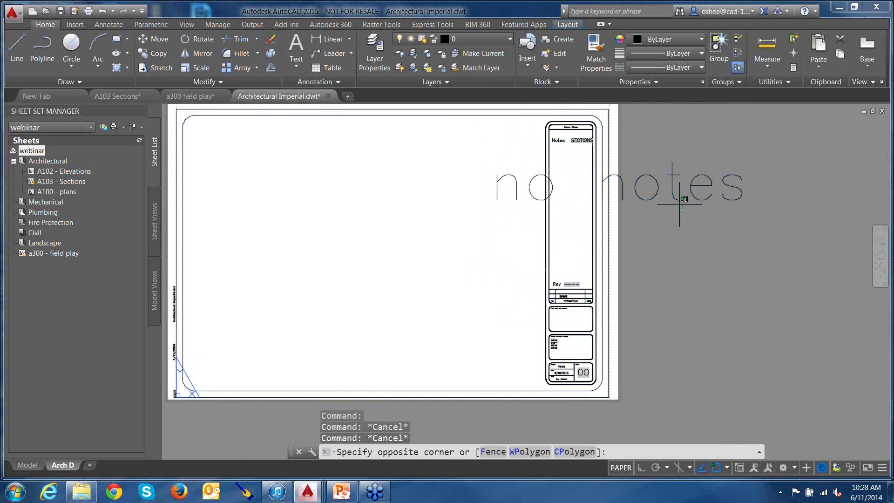
{"action": "key", "text": "Escape"}
{"action": "key", "text": "Escape"}
{"action": "middle_click_drag", "start_coordinate": [680, 239], "coordinate": [717, 245]}
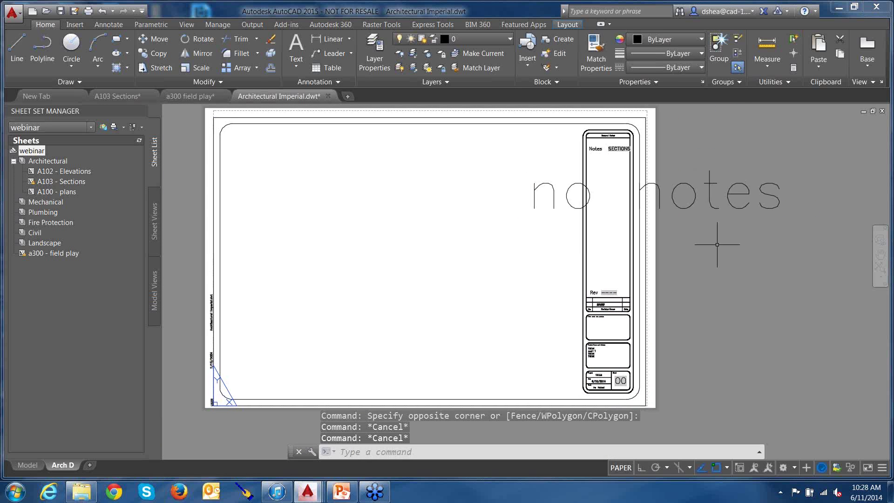
{"action": "left_click", "coordinate": [726, 235]}
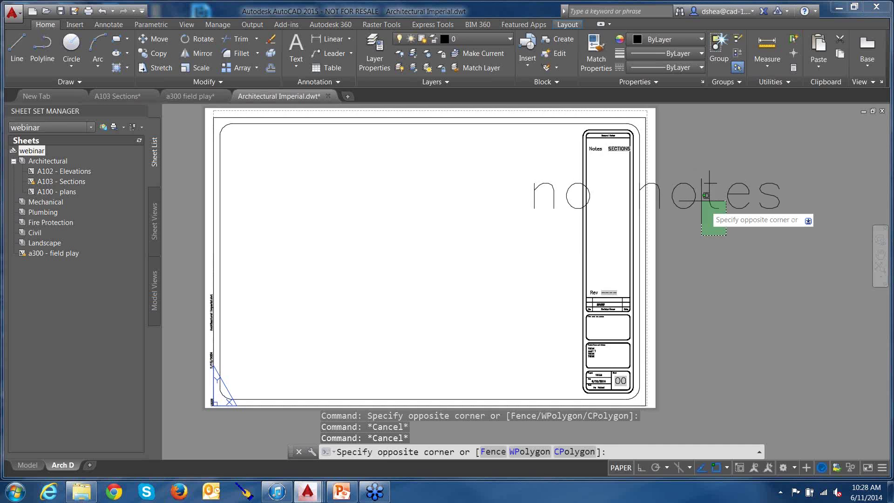
{"action": "left_click", "coordinate": [705, 197]}
{"action": "key", "text": "Escape"}
{"action": "key", "text": "Escape"}
{"action": "middle_click_drag", "start_coordinate": [733, 256], "coordinate": [735, 263]}
{"action": "key", "text": "Escape"}
- Run ATTSYNC on the Title Block, picking it on screen and confirming Yes
{"action": "type", "text": "att"}
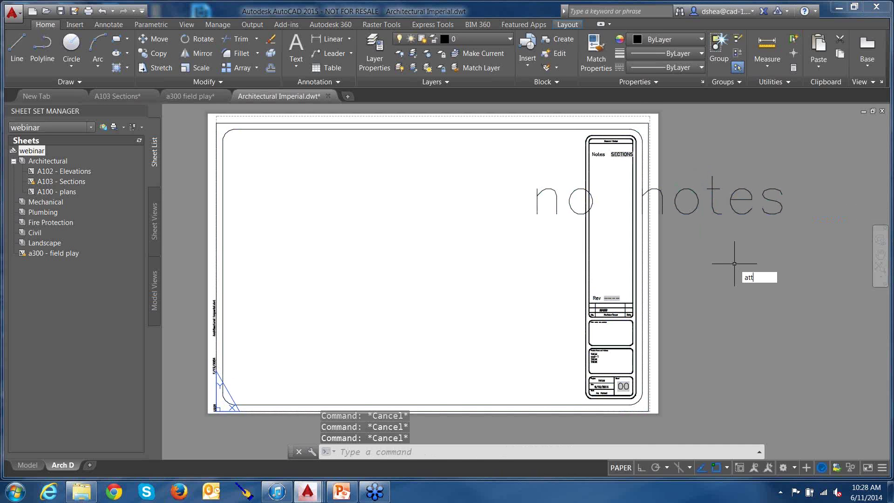
{"action": "type", "text": "sync"}
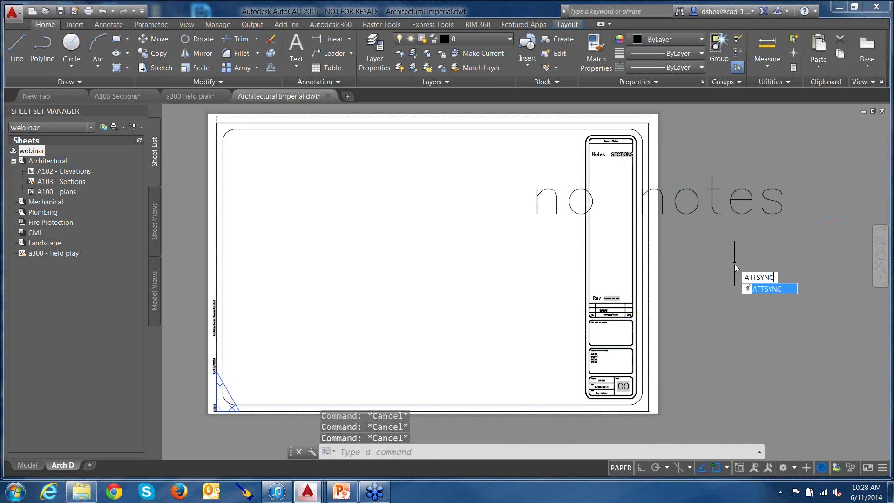
{"action": "key", "text": "Return"}
{"action": "left_click", "coordinate": [763, 316]}
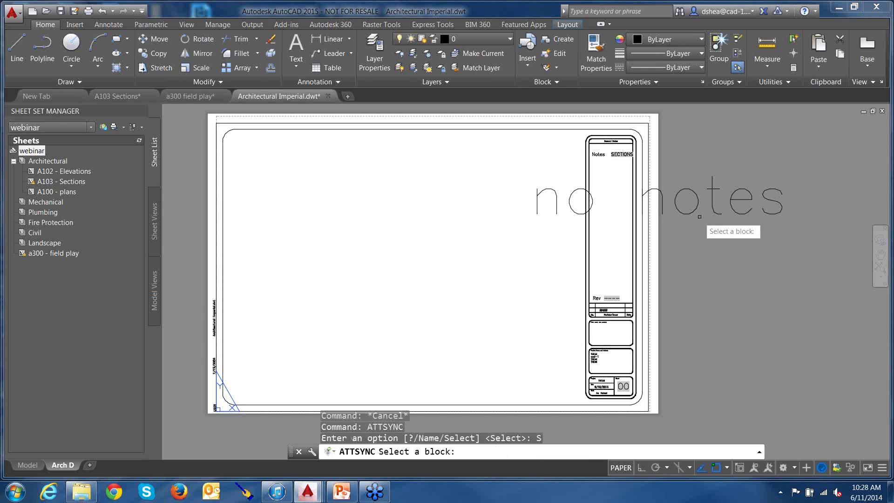
{"action": "left_click", "coordinate": [697, 214]}
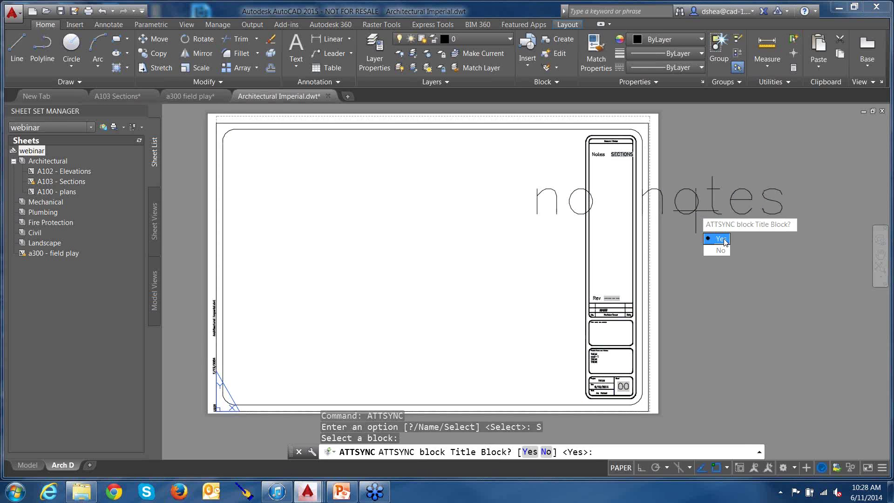
{"action": "type", "text": "Y"}
{"action": "key", "text": "Return"}
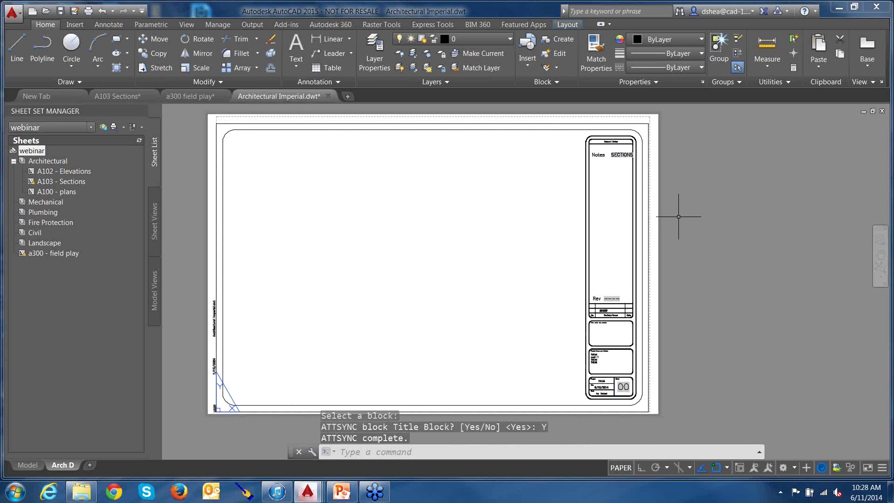
- Recenter the sheet and select the title block again
{"action": "middle_click_drag", "start_coordinate": [678, 216], "coordinate": [690, 219]}
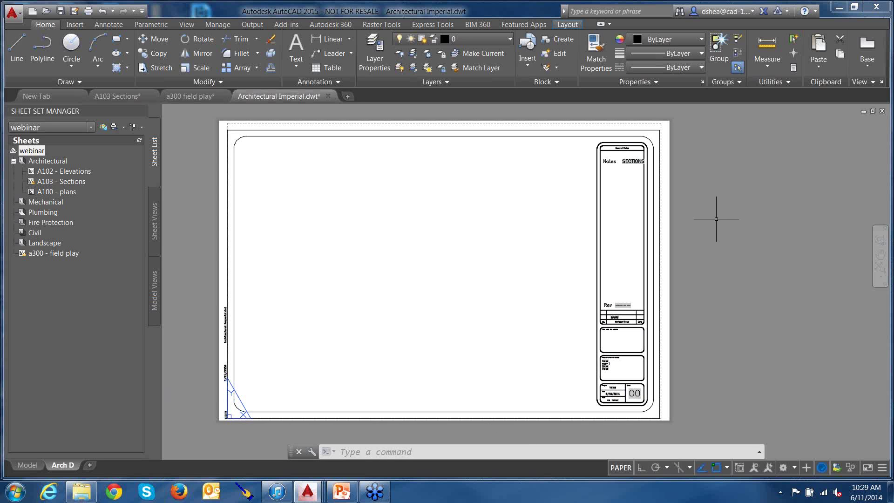
{"action": "middle_click_drag", "start_coordinate": [715, 219], "coordinate": [717, 218]}
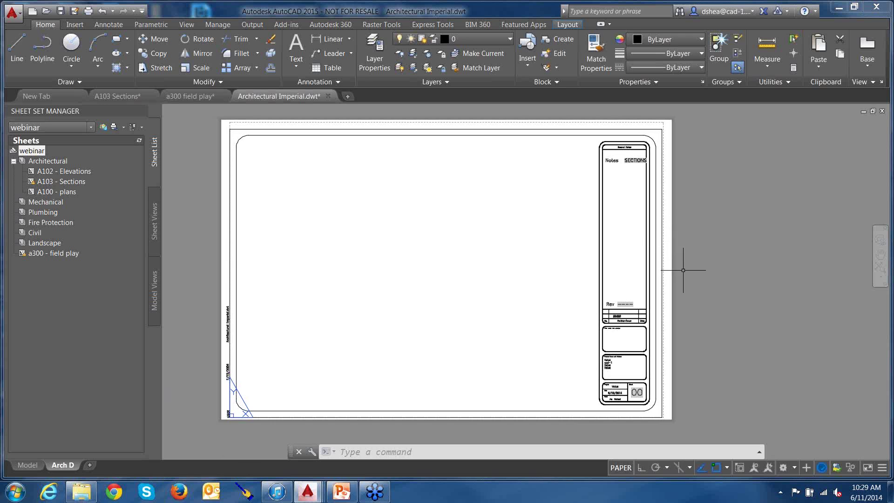
{"action": "scroll", "coordinate": [661, 337], "scroll_direction": "down", "scroll_amount": 2}
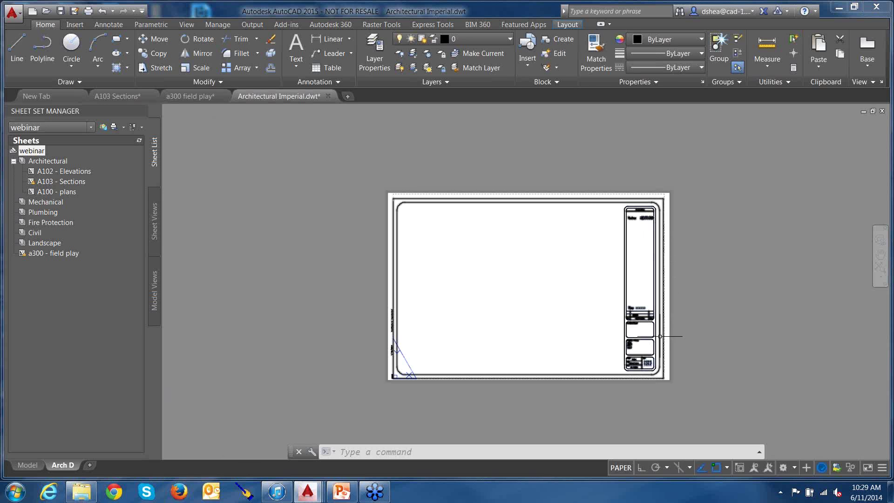
{"action": "left_click", "coordinate": [649, 302]}
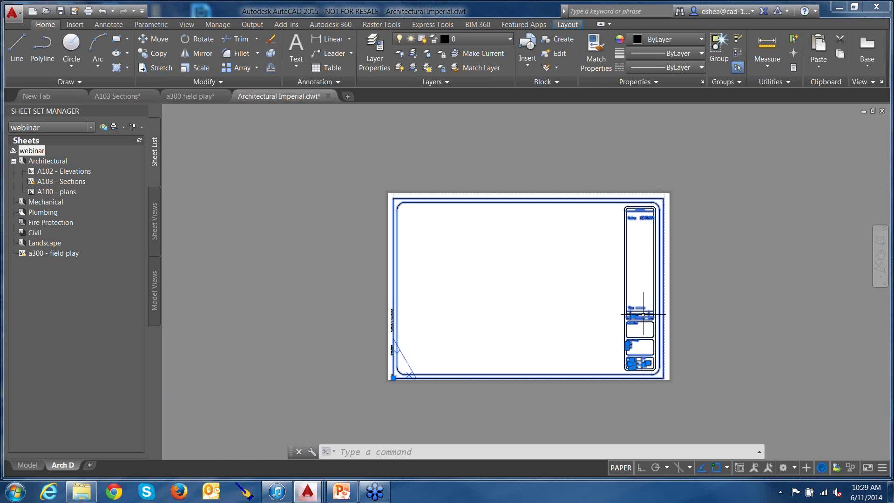
- Open the title block in the Block Editor and inspect the SHEETNO attribute without changes
{"action": "right_click", "coordinate": [694, 230]}
{"action": "left_click", "coordinate": [730, 215]}
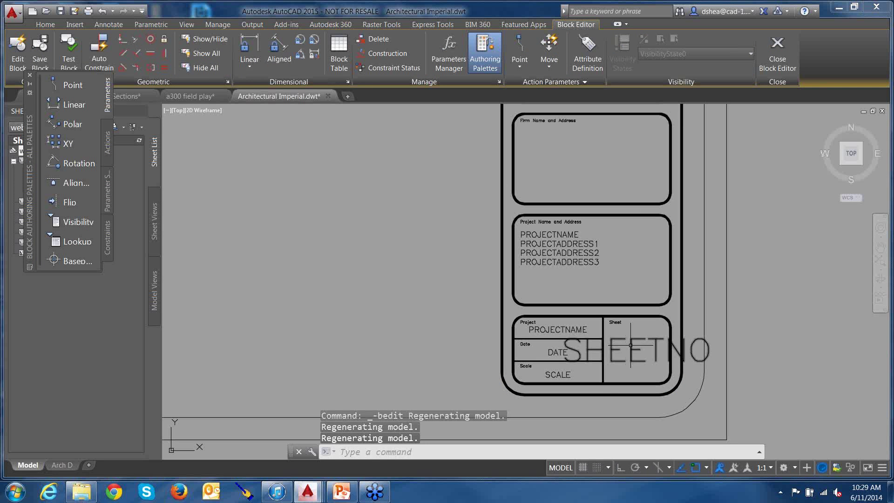
{"action": "left_click", "coordinate": [632, 344]}
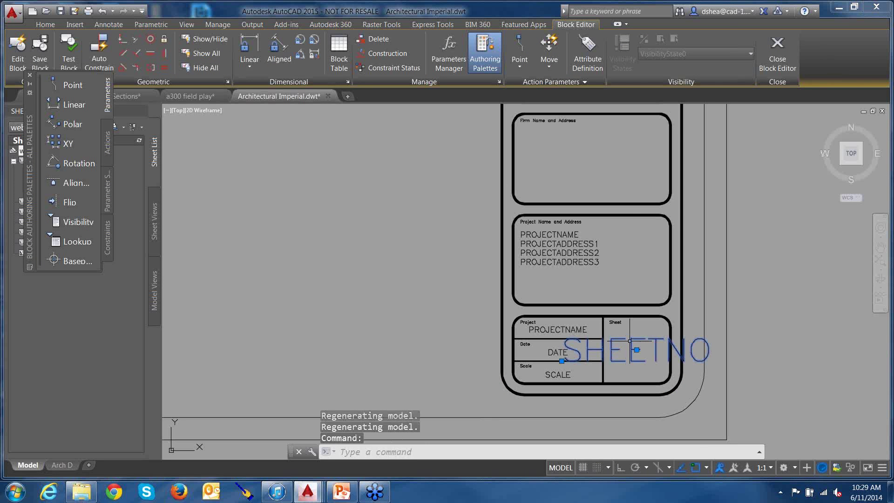
{"action": "left_click", "coordinate": [656, 338]}
{"action": "double_click", "coordinate": [656, 339]}
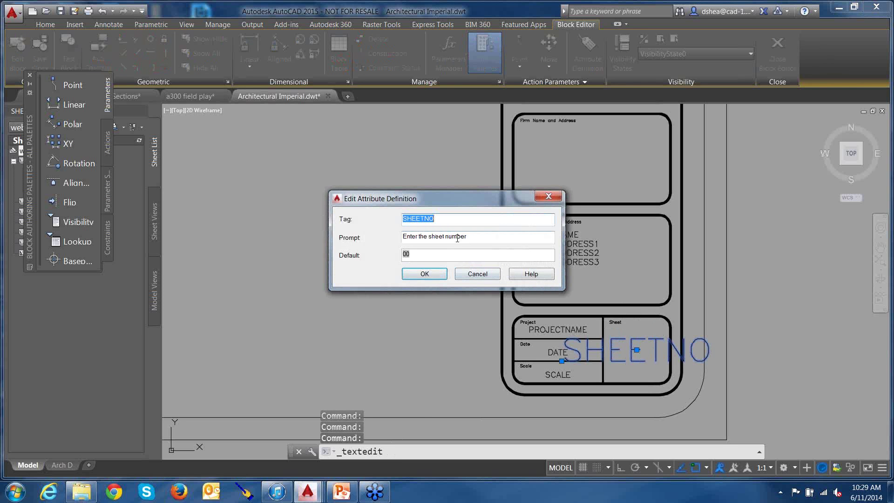
{"action": "left_click", "coordinate": [483, 276]}
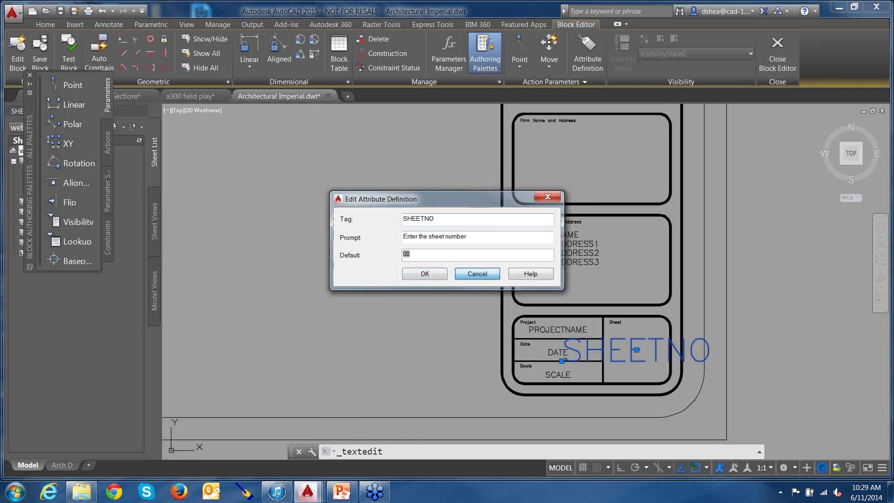
- Save the Title Block changes on exit, then save and close Architectural Imperial.dwt
{"action": "middle_click_drag", "start_coordinate": [765, 273], "coordinate": [723, 300]}
{"action": "left_click", "coordinate": [780, 50]}
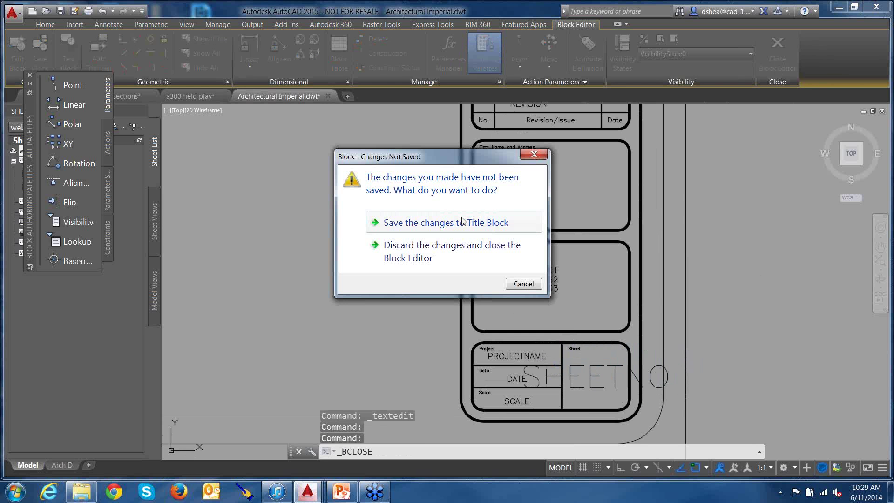
{"action": "left_click", "coordinate": [462, 222]}
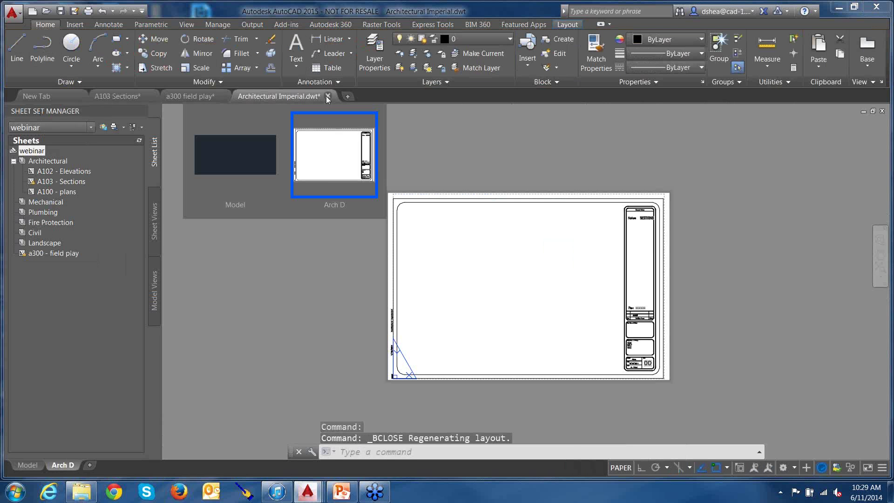
{"action": "left_click", "coordinate": [328, 96]}
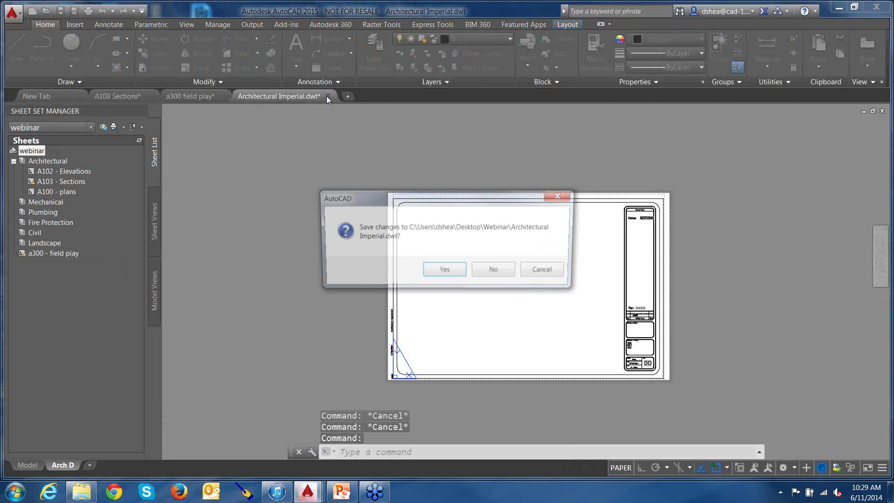
{"action": "left_click", "coordinate": [445, 270]}
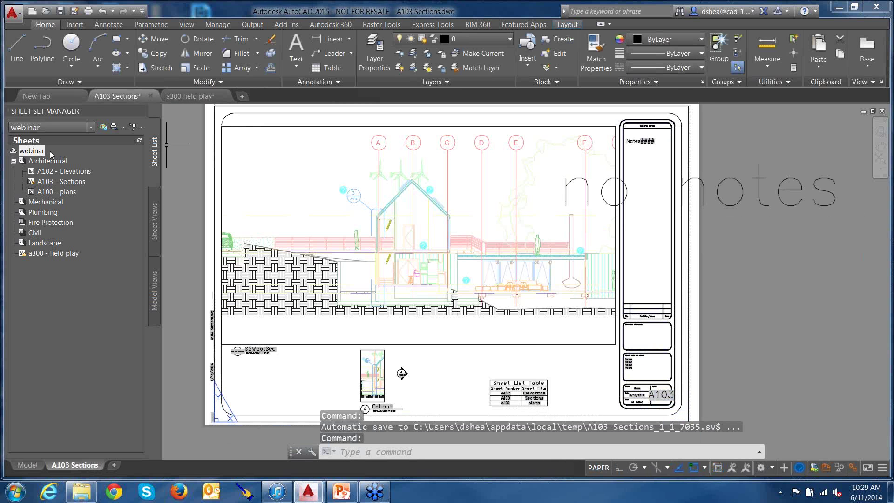
- Resave all sheets in the webinar sheet set
{"action": "right_click", "coordinate": [35, 154]}
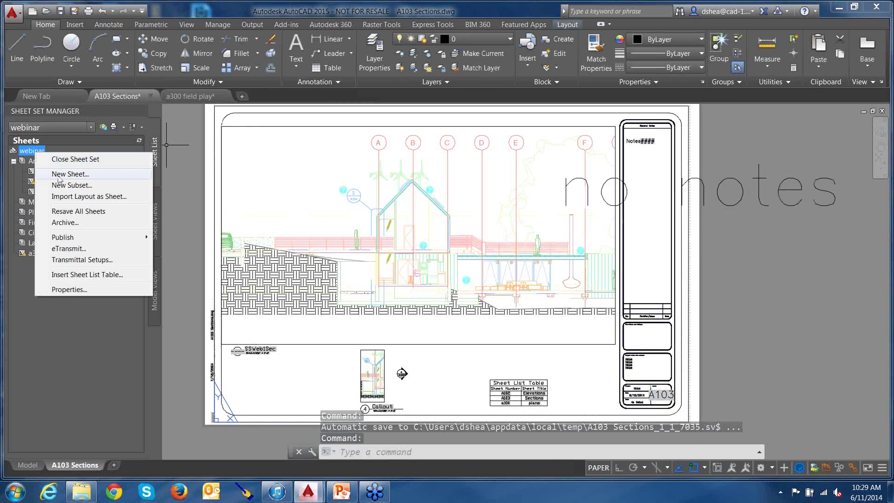
{"action": "left_click", "coordinate": [81, 212]}
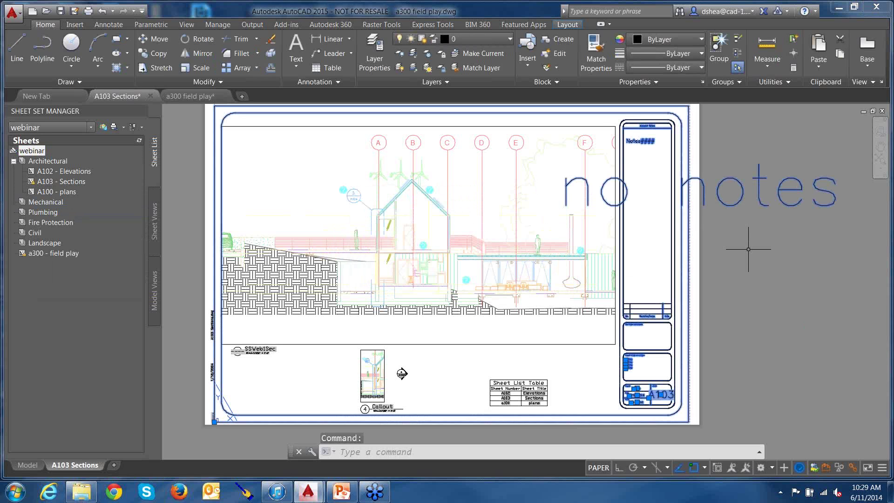
{"action": "key", "text": "Escape"}
{"action": "key", "text": "Escape"}
- Run ATTSYNC on the A103 Sections title block and confirm Yes
{"action": "type", "text": "attsyn"}
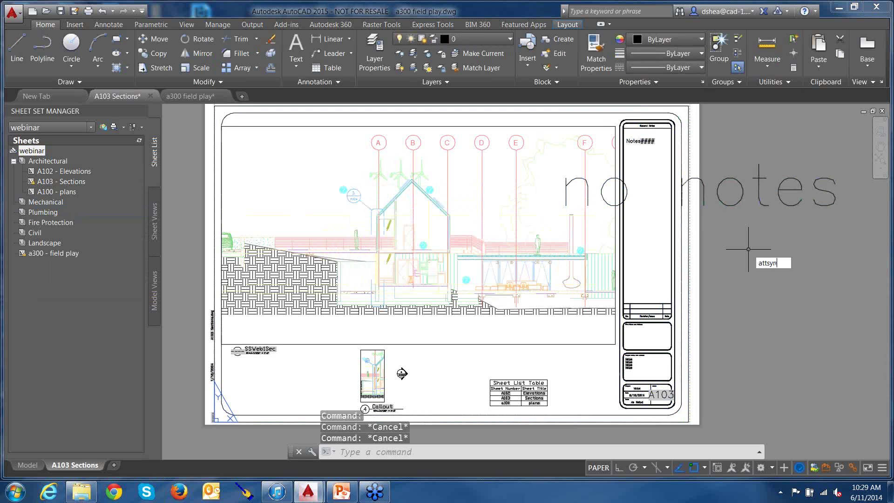
{"action": "type", "text": "c"}
{"action": "key", "text": "Return"}
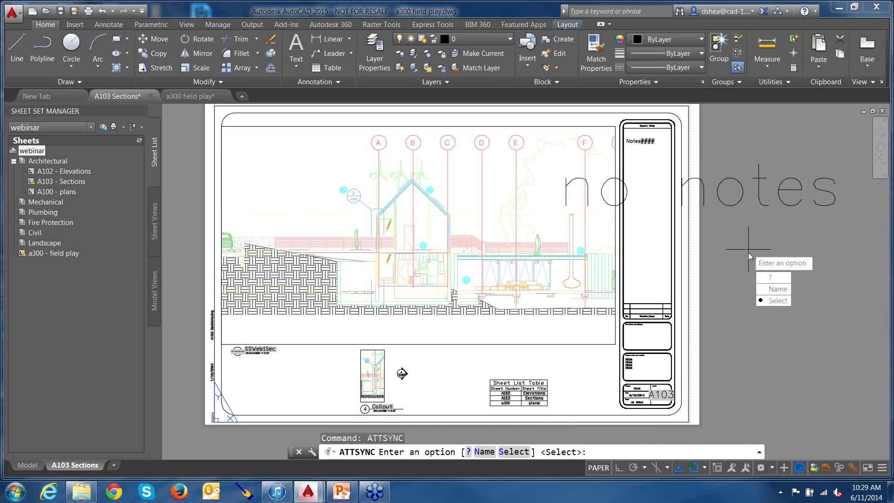
{"action": "left_click", "coordinate": [776, 301]}
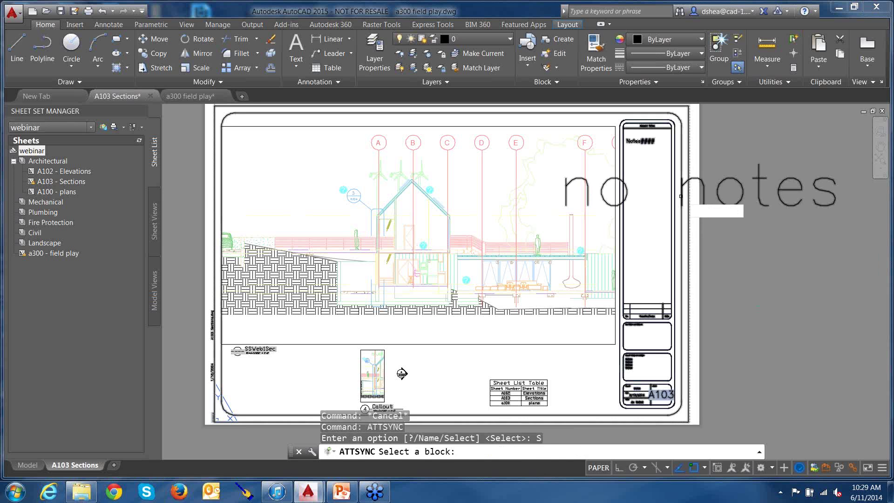
{"action": "left_click", "coordinate": [681, 197]}
{"action": "left_click", "coordinate": [705, 219]}
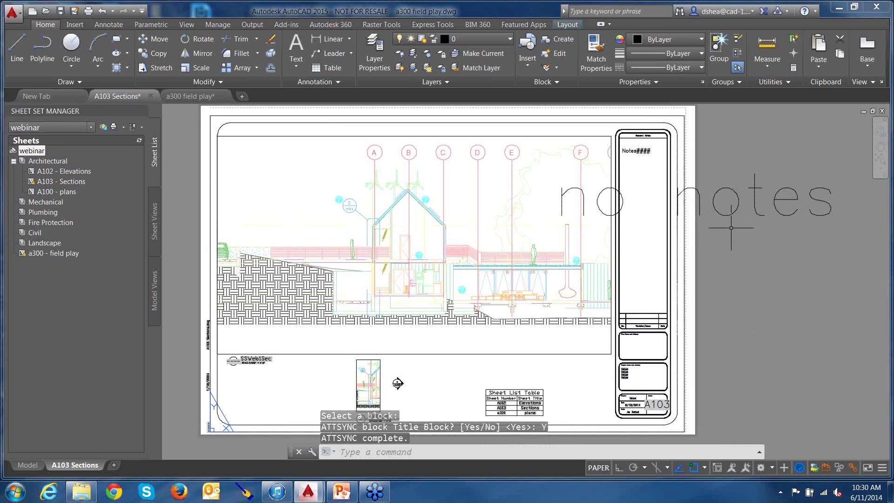
- Switch to a300 field play and back to A103 Sections, clearing the selection
{"action": "left_click", "coordinate": [188, 96]}
{"action": "left_click", "coordinate": [117, 96]}
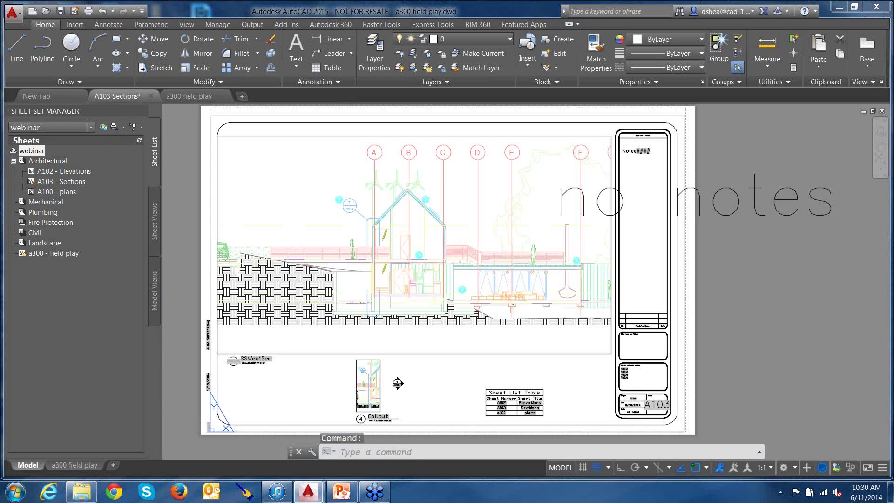
{"action": "left_click", "coordinate": [712, 211]}
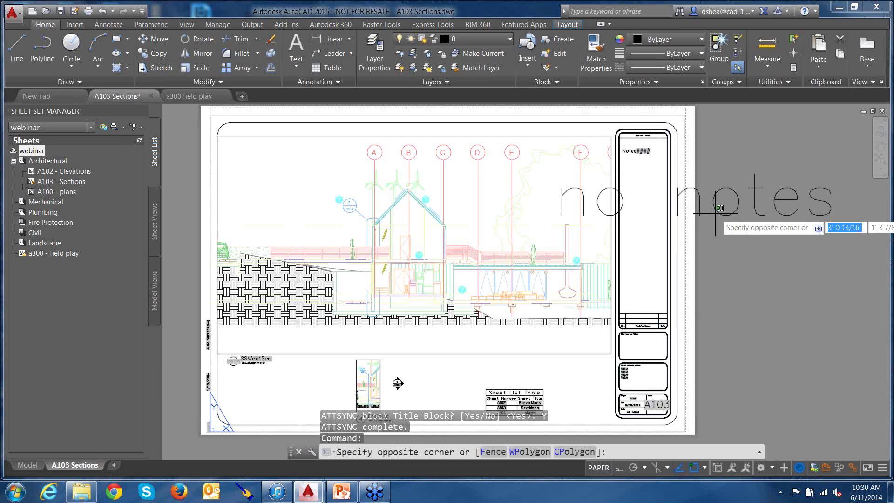
{"action": "key", "text": "Escape"}
{"action": "key", "text": "Escape"}
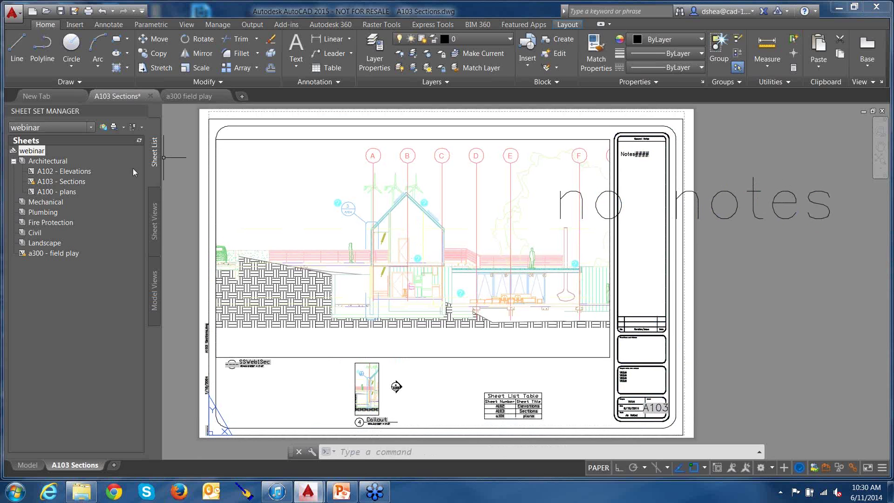
- Open the A102 - Elevations sheet and bring its title block into view
{"action": "left_click", "coordinate": [70, 171]}
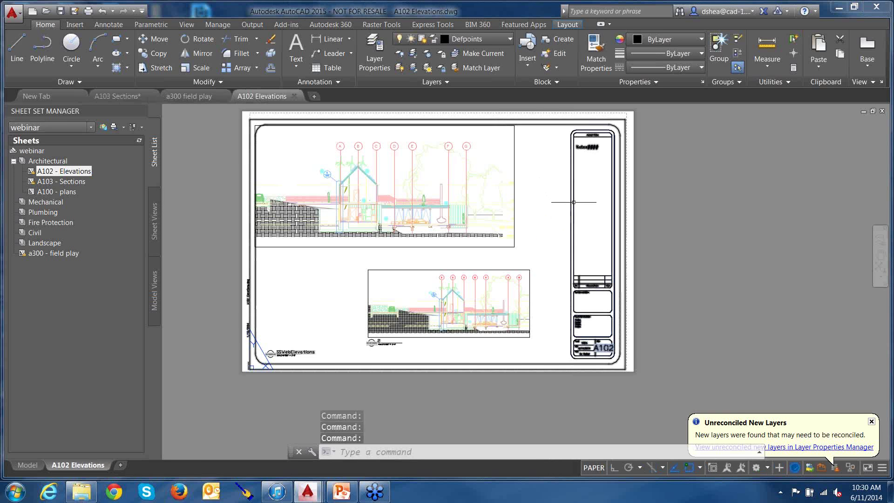
{"action": "middle_click_drag", "start_coordinate": [574, 202], "coordinate": [583, 217]}
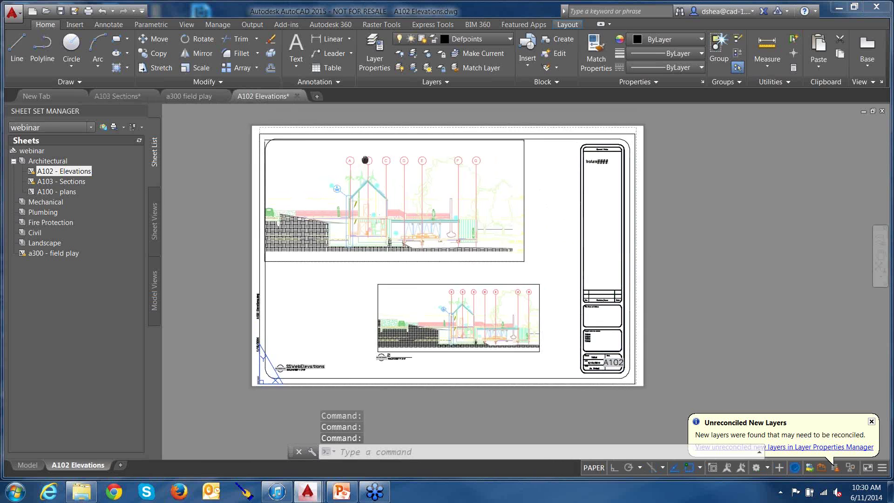
{"action": "middle_click_drag", "start_coordinate": [366, 160], "coordinate": [579, 236]}
{"action": "scroll", "coordinate": [619, 270], "scroll_direction": "up", "scroll_amount": 2}
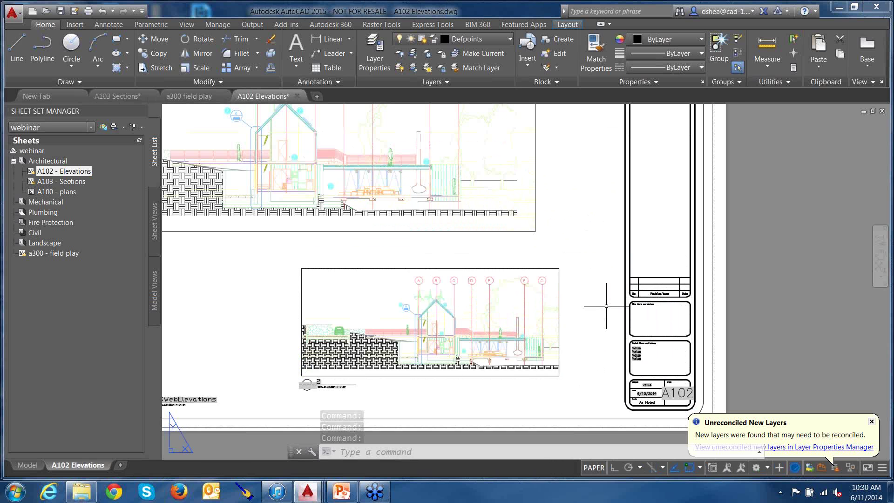
{"action": "scroll", "coordinate": [699, 405], "scroll_direction": "up", "scroll_amount": 4}
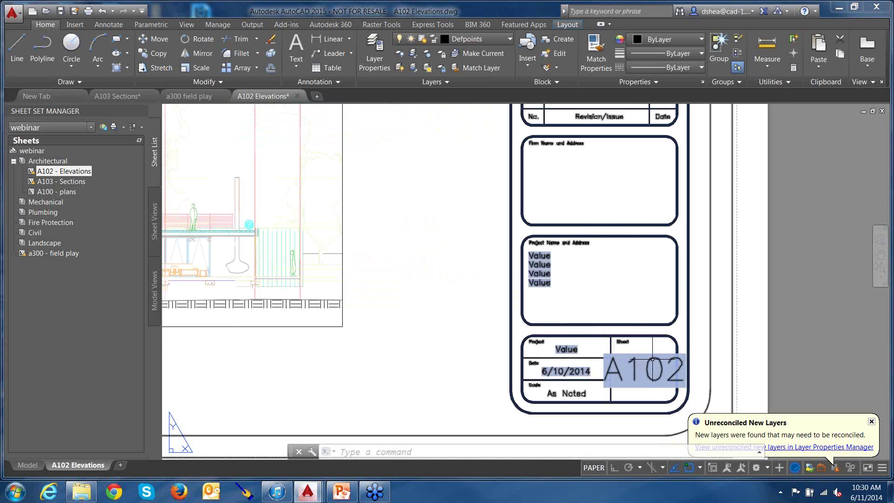
{"action": "scroll", "coordinate": [652, 359], "scroll_direction": "down", "scroll_amount": 4}
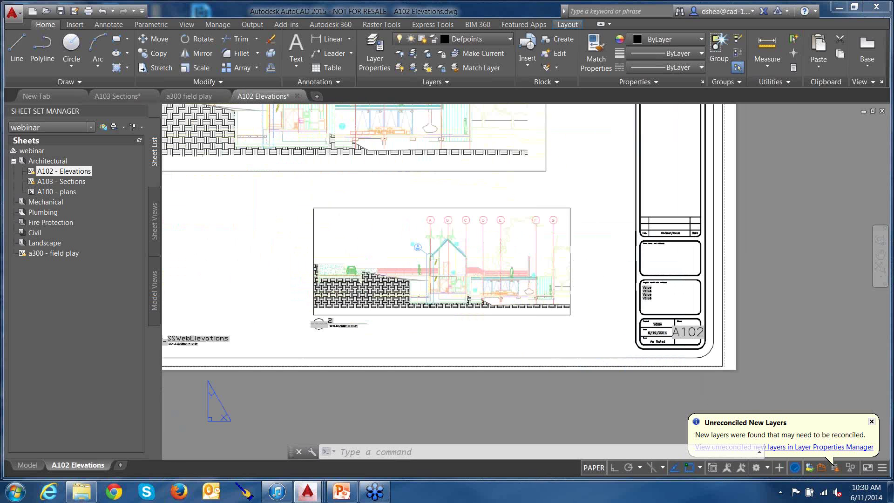
{"action": "middle_click_drag", "start_coordinate": [385, 239], "coordinate": [373, 202]}
- Reduce the SHEETNO attribute's text height from 1/2" to .25"
{"action": "left_click", "coordinate": [680, 291]}
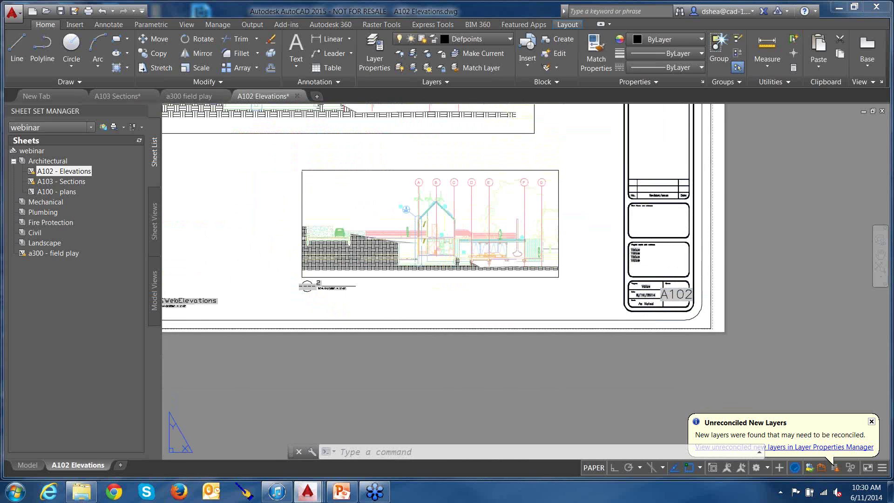
{"action": "double_click", "coordinate": [680, 291]}
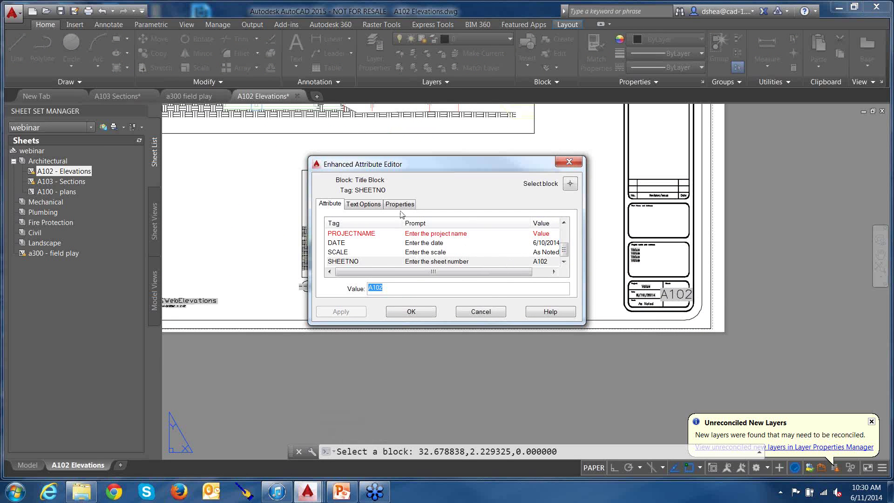
{"action": "left_click", "coordinate": [370, 205]}
{"action": "left_click_drag", "start_coordinate": [396, 254], "coordinate": [378, 251]}
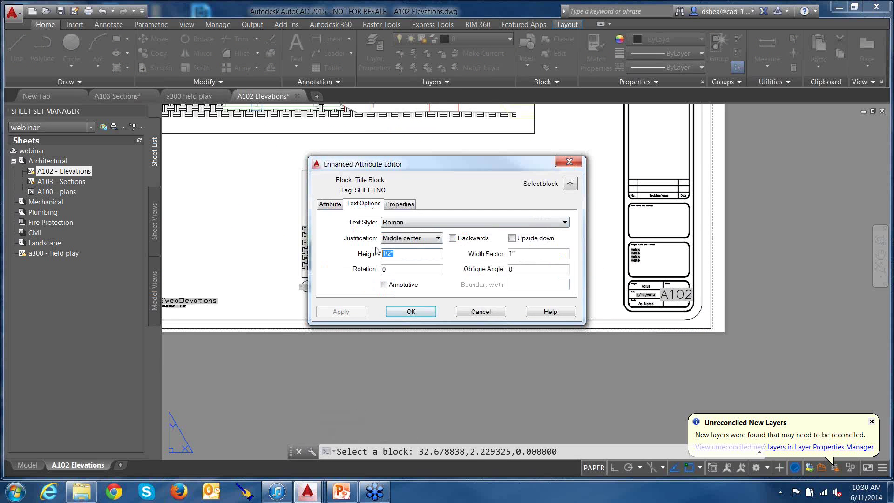
{"action": "type", "text": ".2"}
{"action": "left_click", "coordinate": [409, 311]}
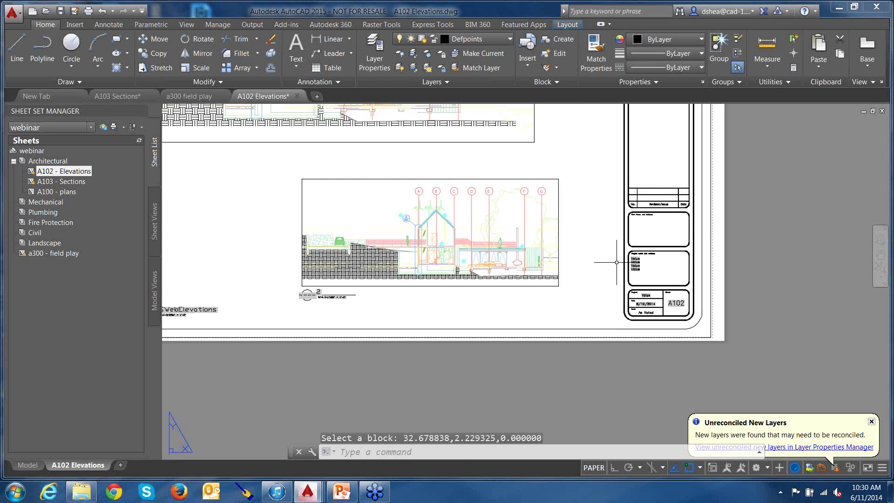
- Run ATTSYNC on the A102 Elevations title block and confirm Yes
{"action": "scroll", "coordinate": [616, 262], "scroll_direction": "up", "scroll_amount": 4}
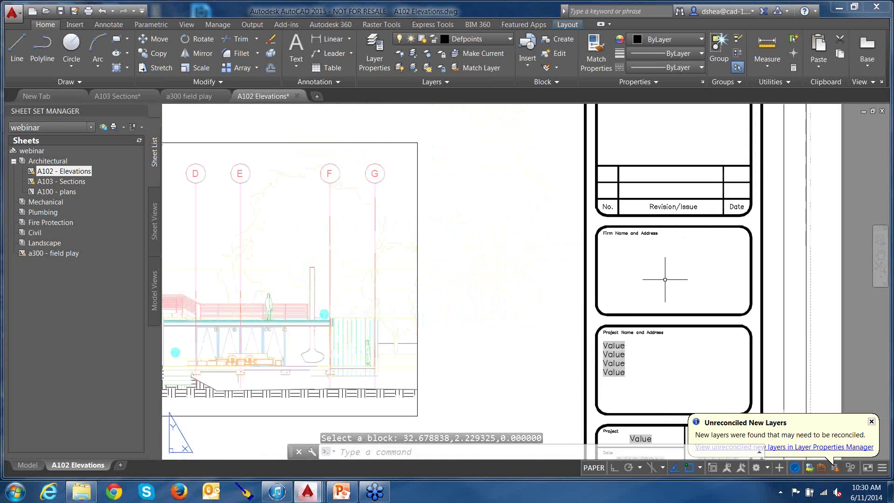
{"action": "scroll", "coordinate": [666, 279], "scroll_direction": "down", "scroll_amount": 6}
{"action": "scroll", "coordinate": [630, 236], "scroll_direction": "up", "scroll_amount": 3}
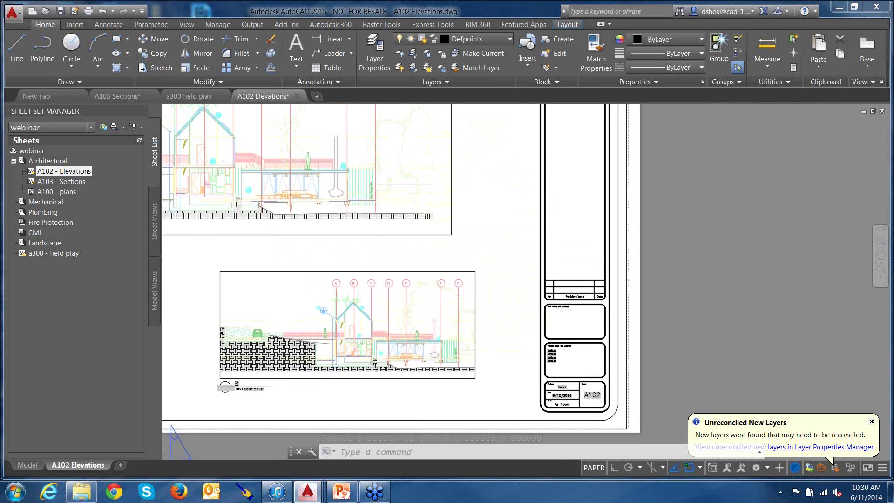
{"action": "scroll", "coordinate": [693, 260], "scroll_direction": "down", "scroll_amount": 3}
{"action": "type", "text": "attsy"}
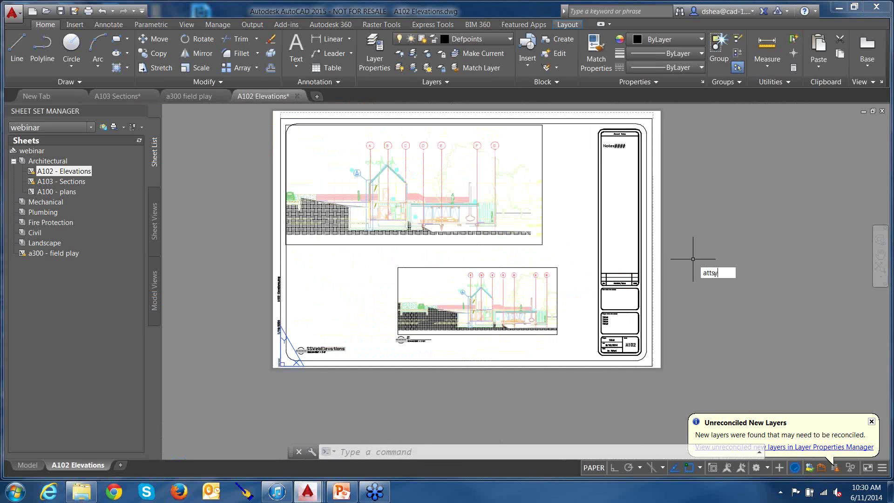
{"action": "type", "text": "nce"}
{"action": "key", "text": "Return"}
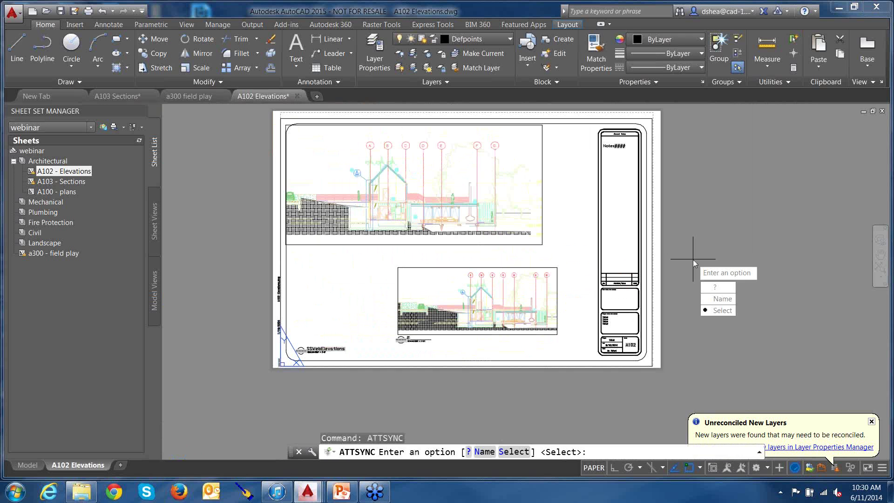
{"action": "left_click", "coordinate": [720, 310]}
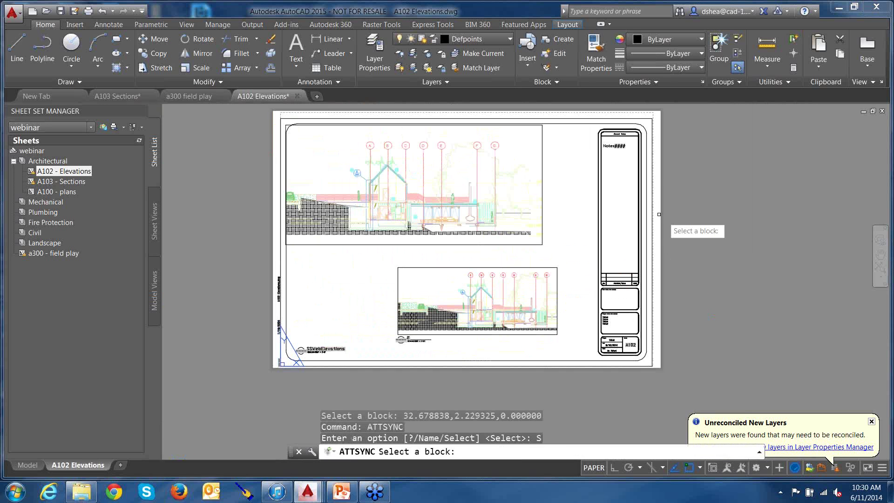
{"action": "left_click", "coordinate": [641, 205]}
{"action": "left_click", "coordinate": [659, 229]}
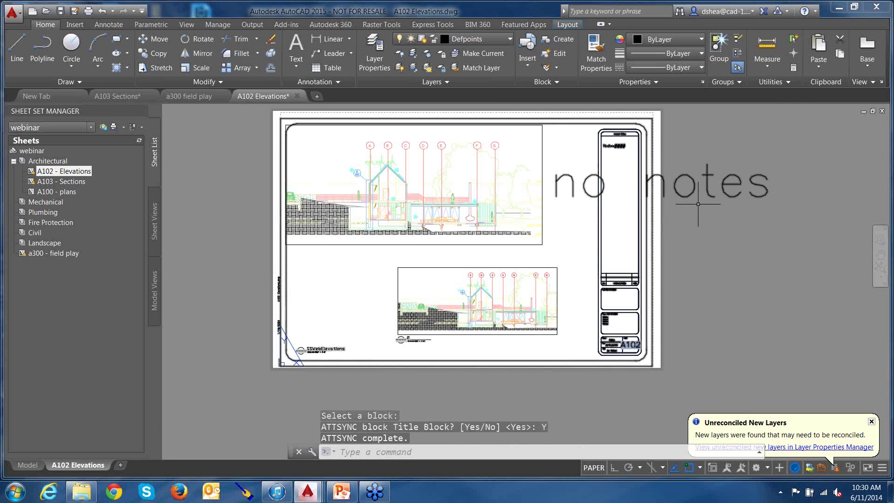
- Select the title block and notes text, clear it, and dismiss the unreconciled layers notification
{"action": "middle_click_drag", "start_coordinate": [753, 181], "coordinate": [742, 190]}
{"action": "left_click", "coordinate": [742, 190]}
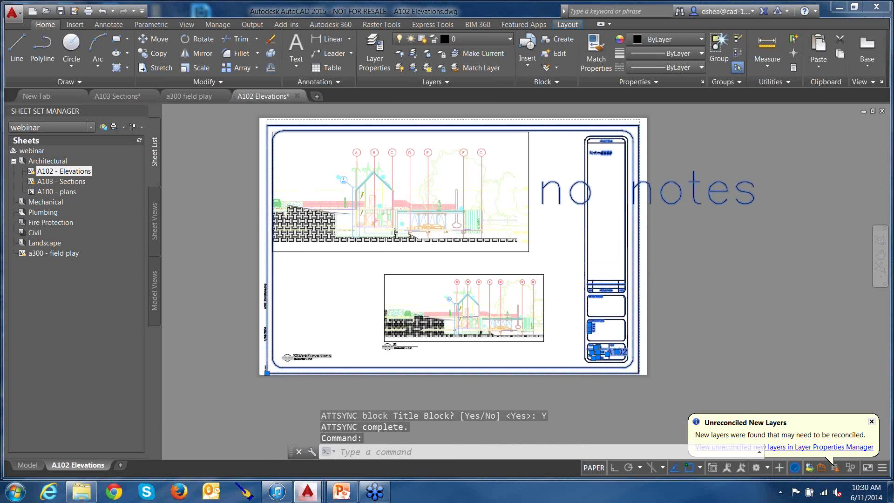
{"action": "scroll", "coordinate": [582, 284], "scroll_direction": "up", "scroll_amount": 4}
{"action": "scroll", "coordinate": [582, 284], "scroll_direction": "down", "scroll_amount": 2}
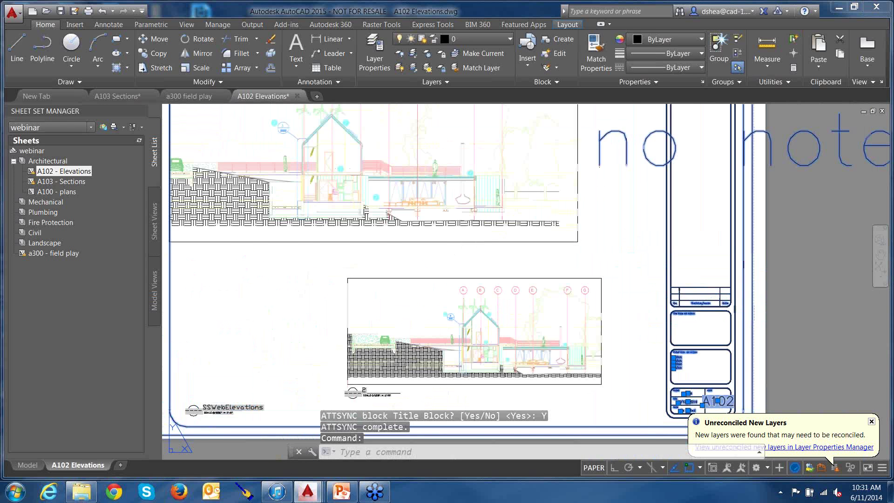
{"action": "middle_click_drag", "start_coordinate": [824, 296], "coordinate": [748, 276]}
{"action": "key", "text": "Escape"}
{"action": "key", "text": "Escape"}
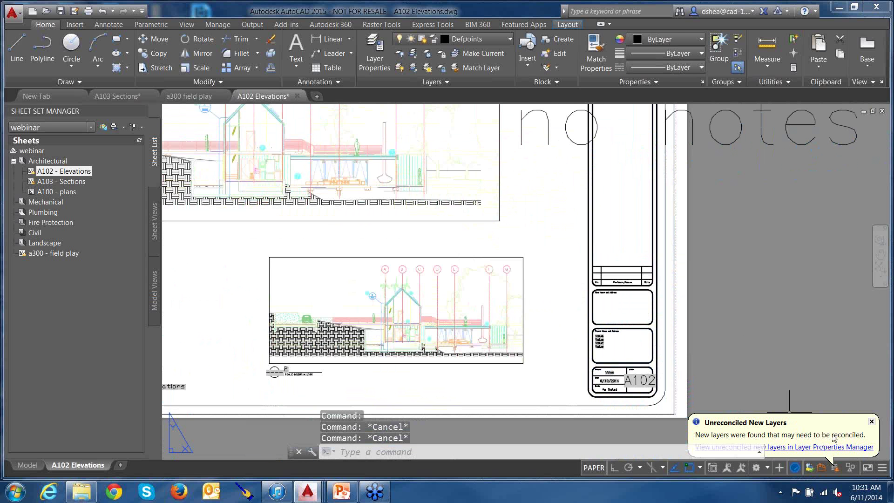
{"action": "left_click", "coordinate": [873, 423]}
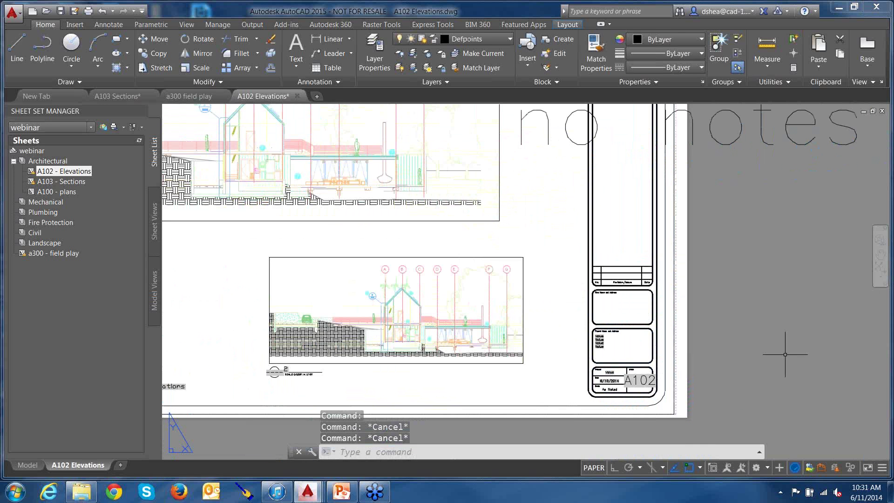
{"action": "scroll", "coordinate": [778, 375], "scroll_direction": "down", "scroll_amount": 3}
- Review the external references list (XR) and all objects on the A102 layout
{"action": "middle_click_drag", "start_coordinate": [778, 376], "coordinate": [768, 339]}
{"action": "type", "text": "xref"}
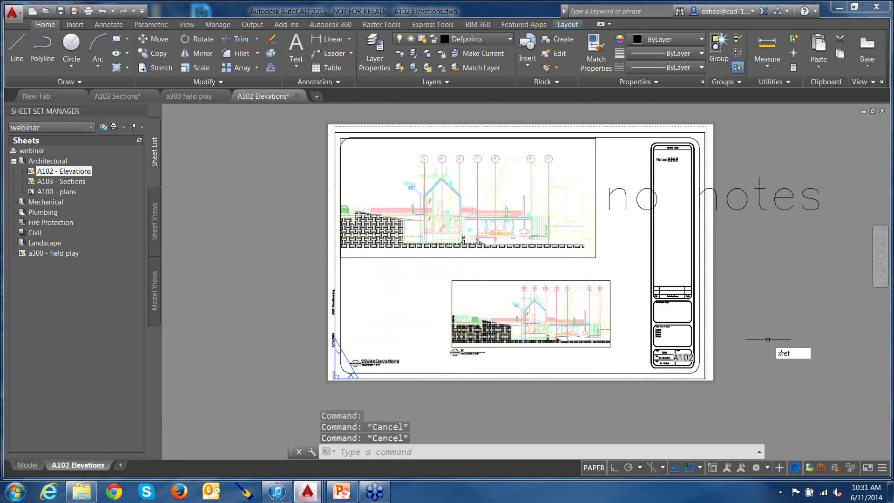
{"action": "key", "text": "Return"}
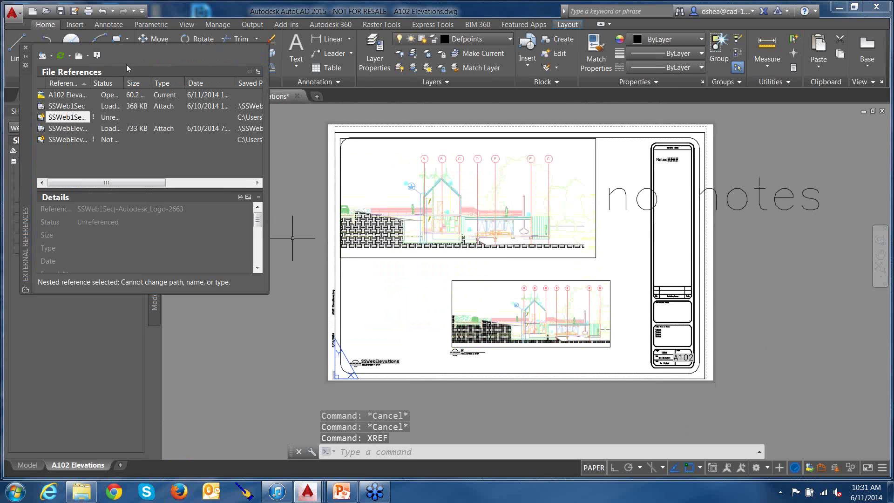
{"action": "left_click", "coordinate": [25, 48]}
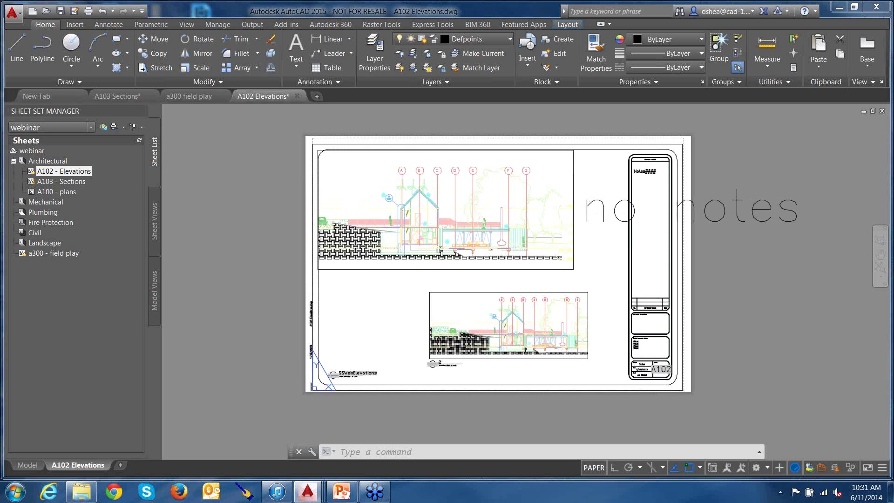
{"action": "key", "text": "Escape"}
{"action": "key", "text": "Escape"}
{"action": "key", "text": "Escape"}
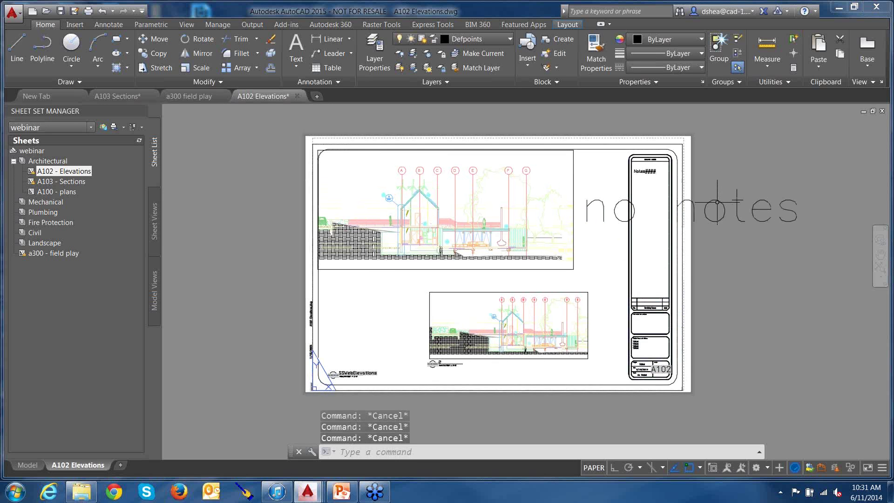
{"action": "key", "text": "ctrl+a"}
{"action": "key", "text": "Escape"}
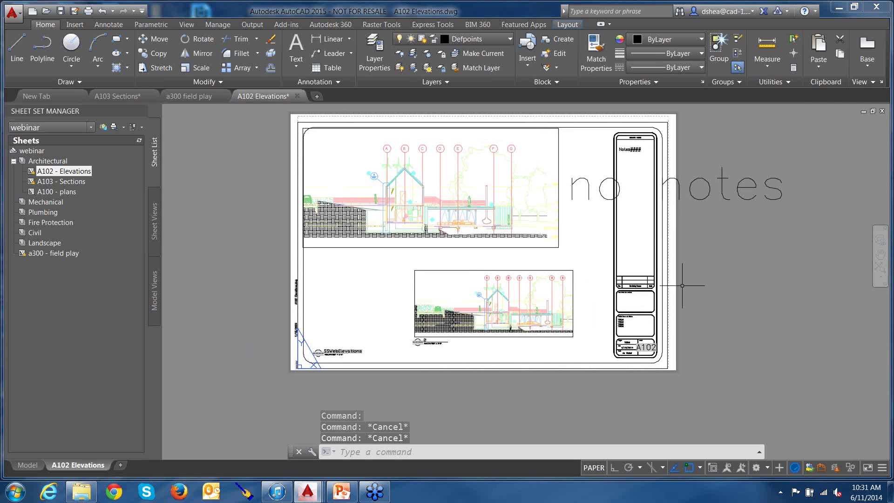
{"action": "middle_click_drag", "start_coordinate": [690, 278], "coordinate": [681, 290]}
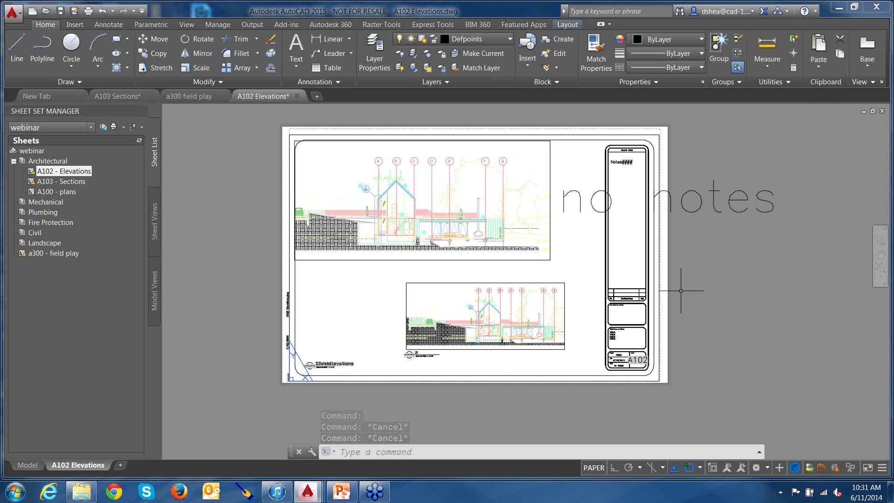
- Window-select the old title block with its 'no notes' text and delete it
{"action": "left_click", "coordinate": [692, 191]}
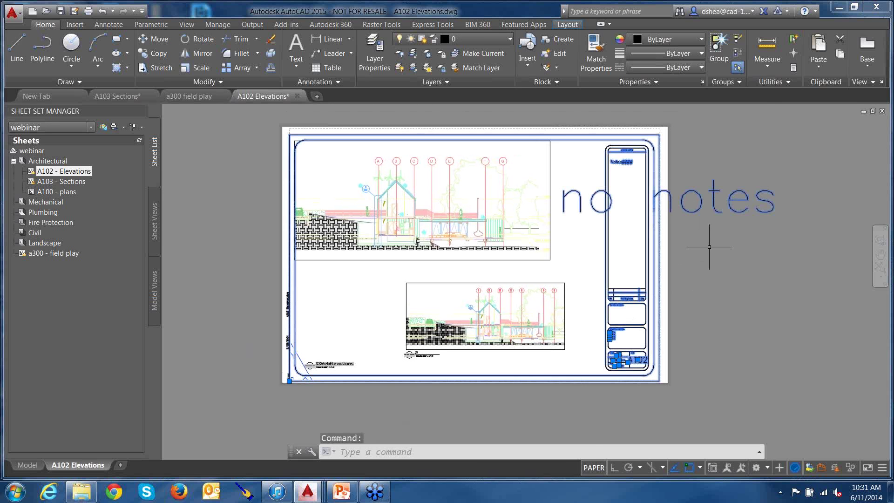
{"action": "key", "text": "Escape"}
{"action": "key", "text": "Escape"}
{"action": "left_click", "coordinate": [708, 216]}
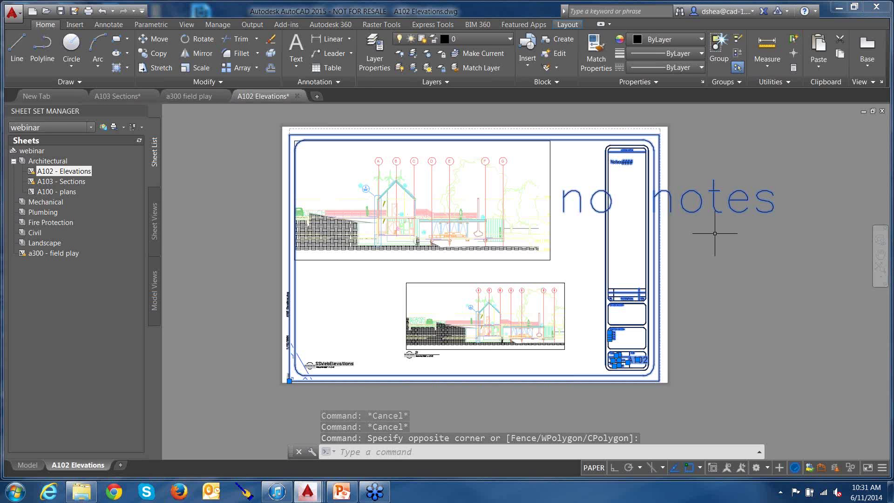
{"action": "left_click", "coordinate": [715, 233]}
{"action": "key", "text": "Delete"}
- Open DesignCenter with Ctrl+2 from the Insert tab
{"action": "middle_click_drag", "start_coordinate": [710, 236], "coordinate": [708, 243]}
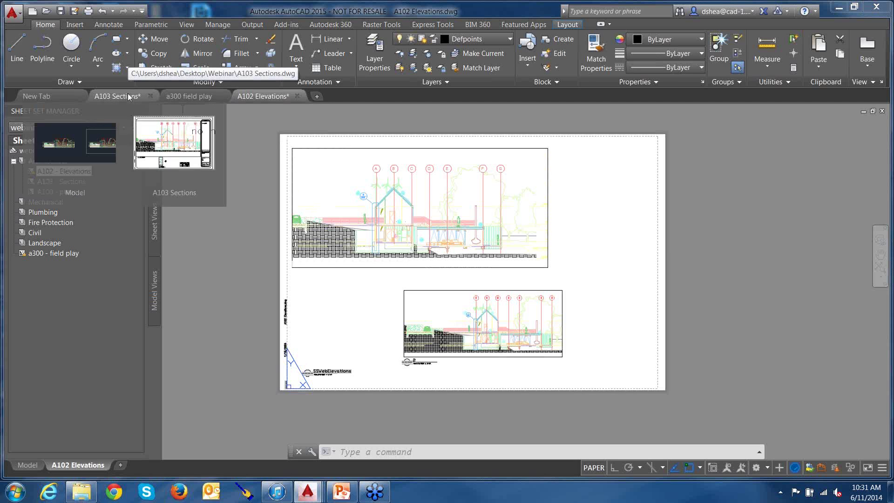
{"action": "left_click", "coordinate": [77, 26]}
{"action": "key", "text": "ctrl+2"}
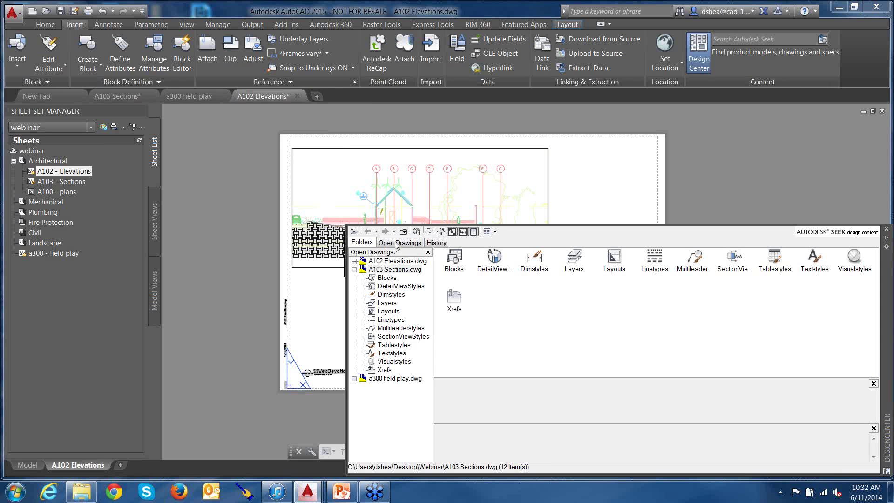
- Close DesignCenter and open Architectural Imperial.dwt from the Desktop Webinar folder
{"action": "left_click", "coordinate": [887, 231]}
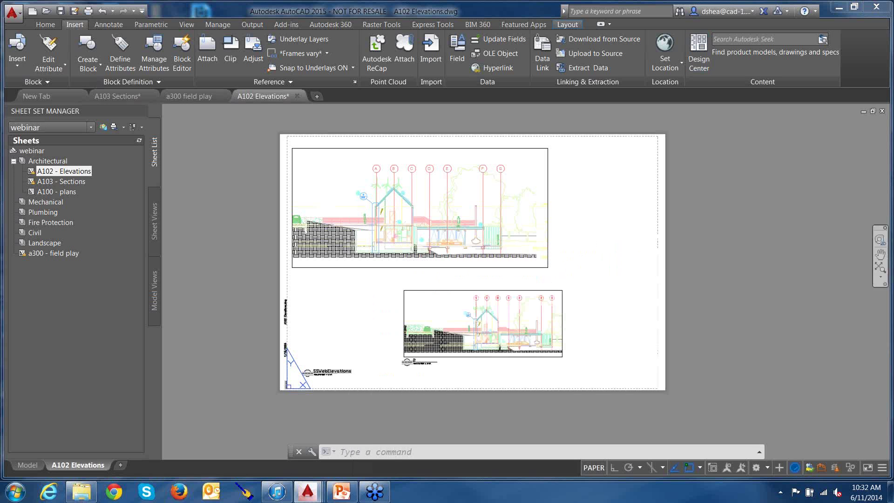
{"action": "left_click", "coordinate": [48, 12]}
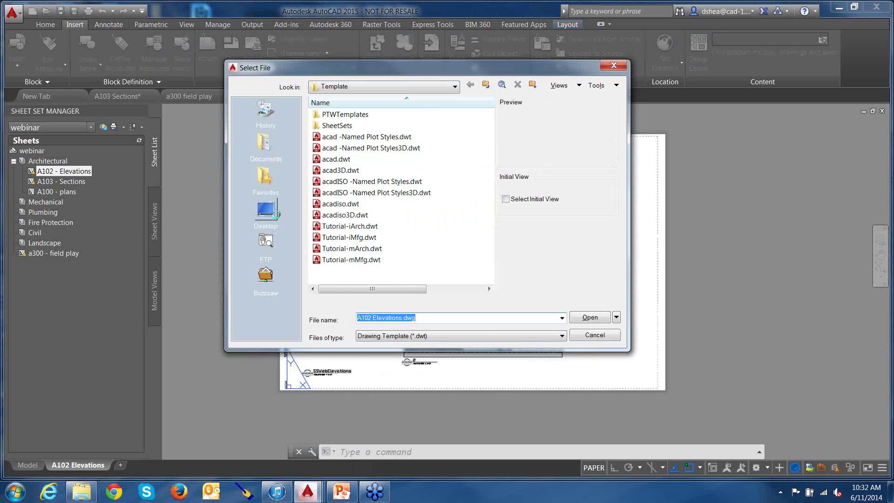
{"action": "left_click", "coordinate": [266, 210]}
{"action": "double_click", "coordinate": [331, 234]}
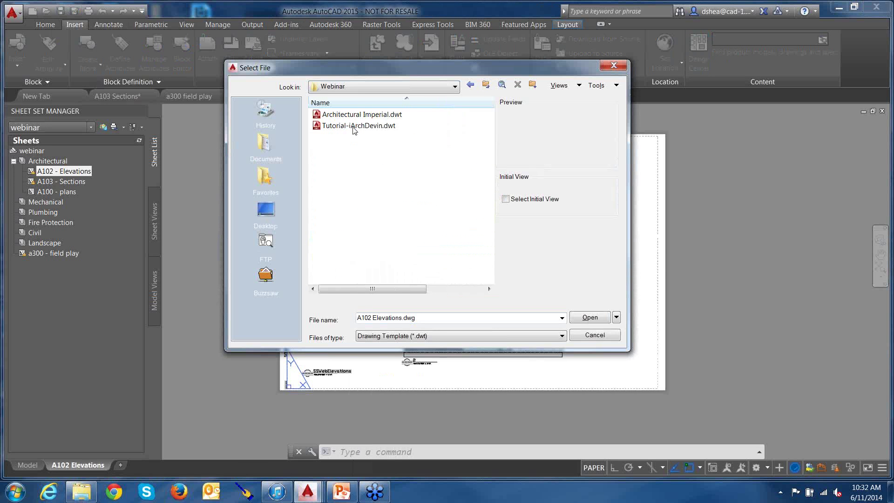
{"action": "double_click", "coordinate": [357, 115]}
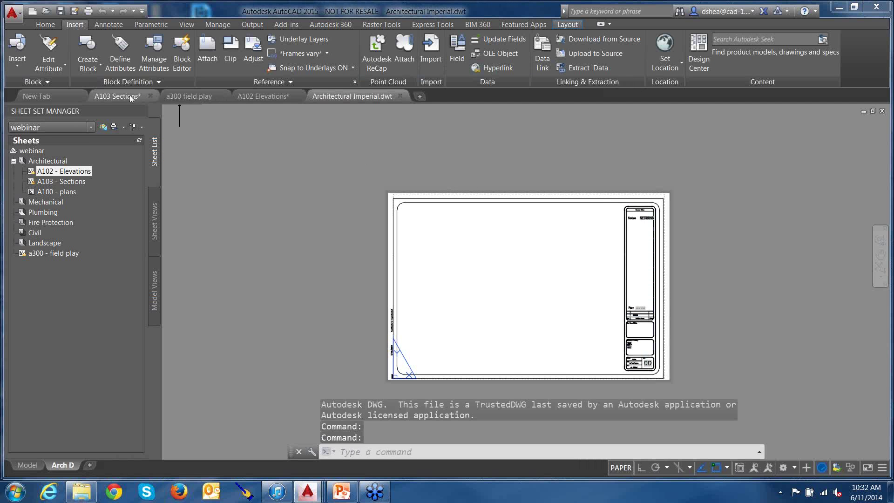
- Return to A102 Elevations and expand the template's Blocks in DesignCenter
{"action": "left_click", "coordinate": [125, 96]}
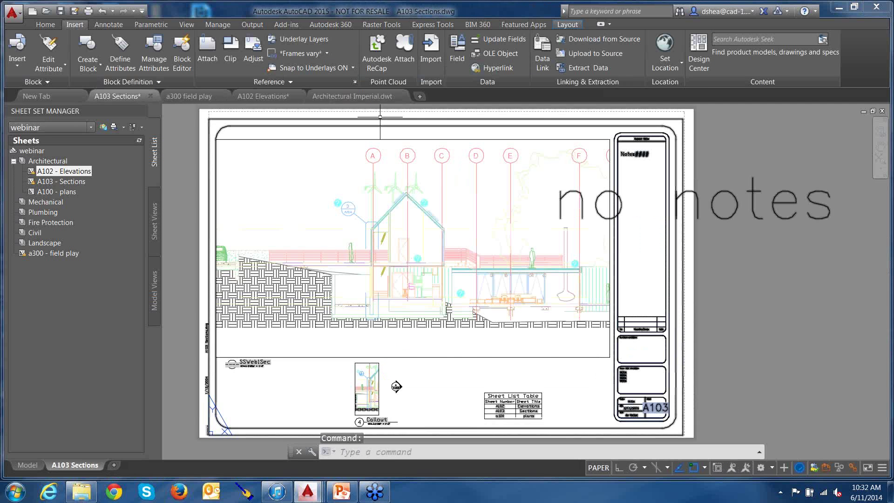
{"action": "left_click", "coordinate": [699, 54]}
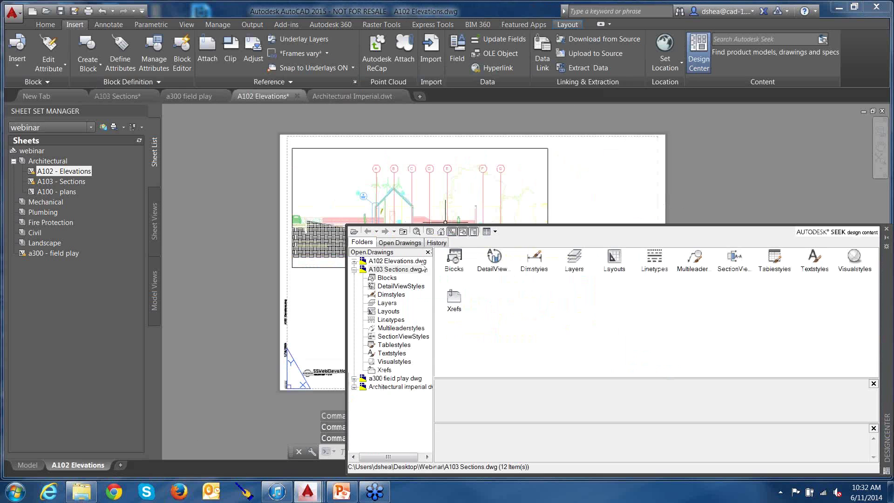
{"action": "left_click", "coordinate": [354, 387]}
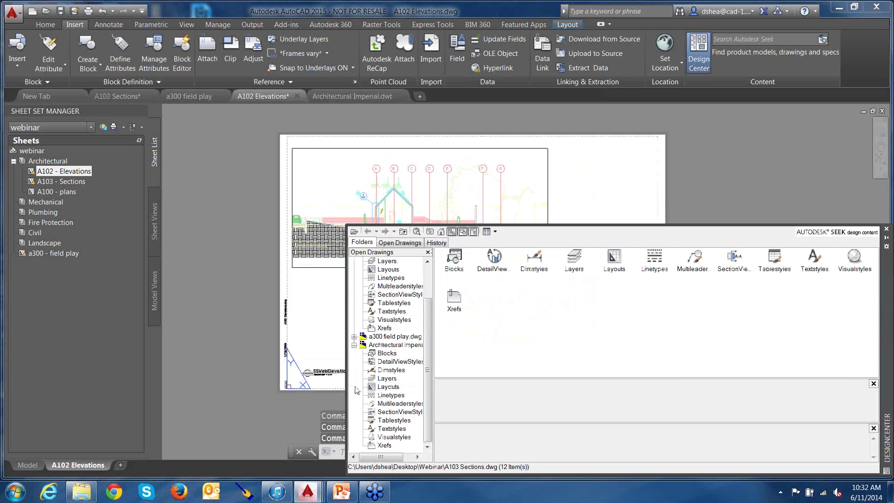
{"action": "left_click", "coordinate": [387, 353]}
- Insert the template's Title Block, filling project name and address lines with placeholder text
{"action": "left_click_drag", "start_coordinate": [538, 261], "coordinate": [567, 198]}
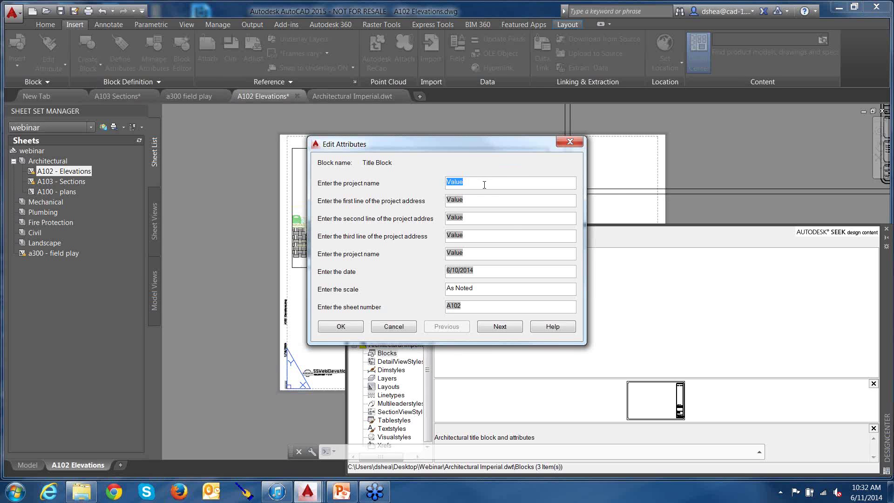
{"action": "type", "text": "sdgasga"}
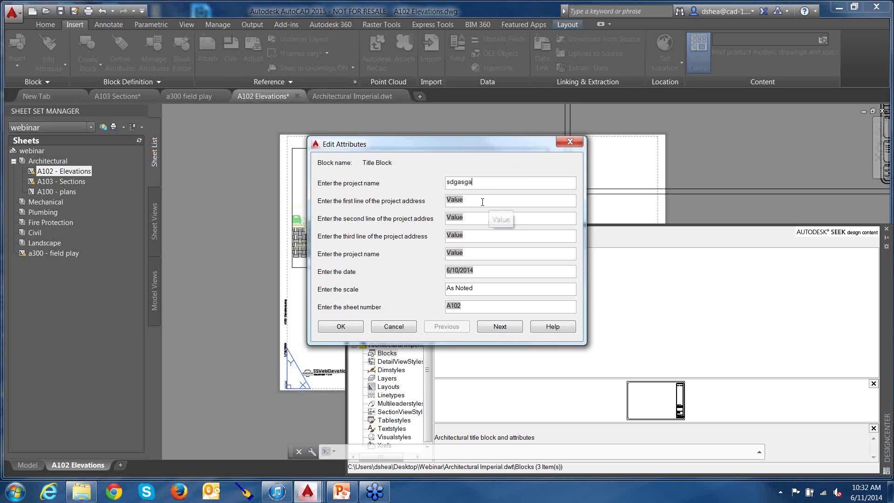
{"action": "key", "text": "Tab"}
{"action": "type", "text": "asgasg"}
{"action": "key", "text": "Tab"}
{"action": "type", "text": "sgbadsgb"}
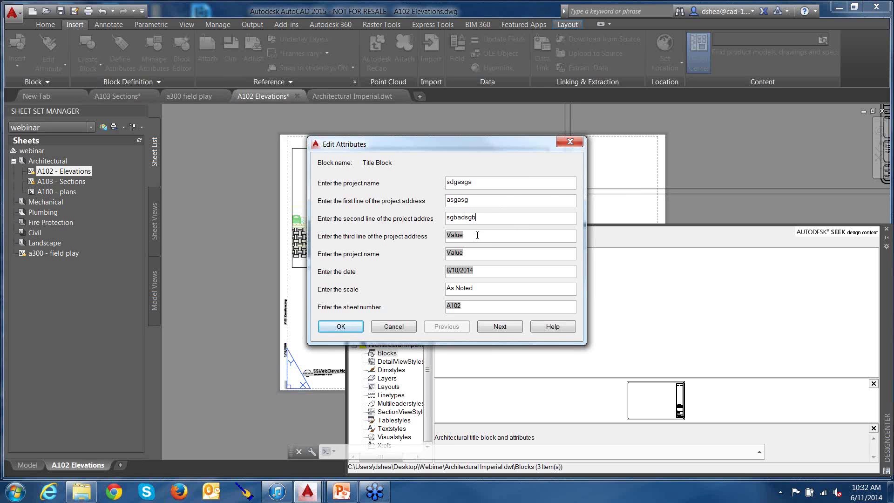
{"action": "key", "text": "Tab"}
{"action": "type", "text": "adsgad"}
{"action": "key", "text": "Tab"}
{"action": "type", "text": "sgadsg"}
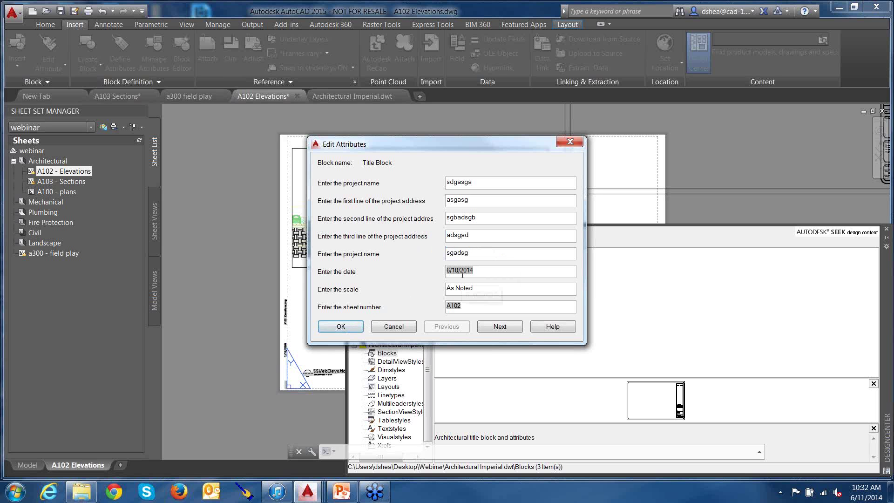
- Check the date attribute's Field format without changes and accept the attribute values
{"action": "double_click", "coordinate": [464, 271]}
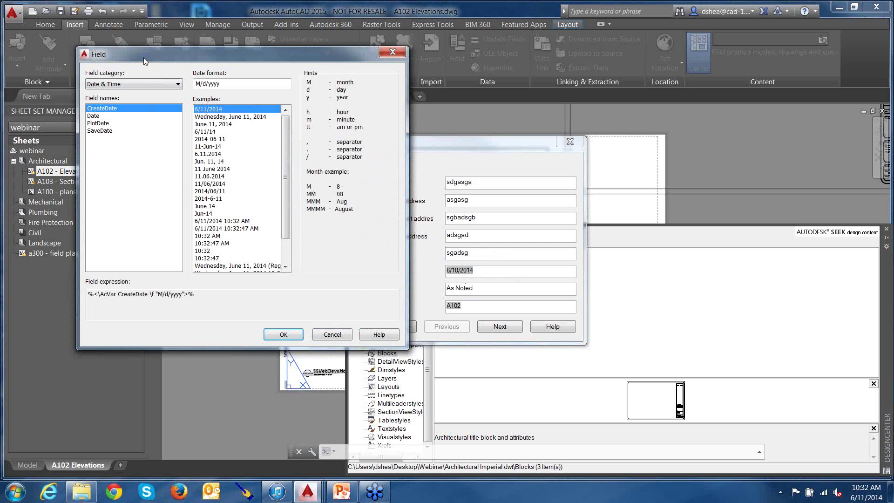
{"action": "left_click_drag", "start_coordinate": [143, 58], "coordinate": [132, 60]}
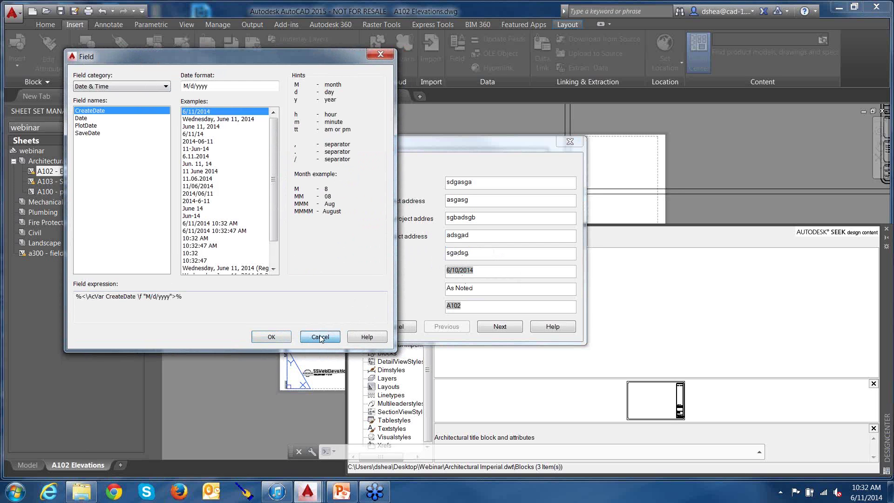
{"action": "left_click", "coordinate": [320, 338]}
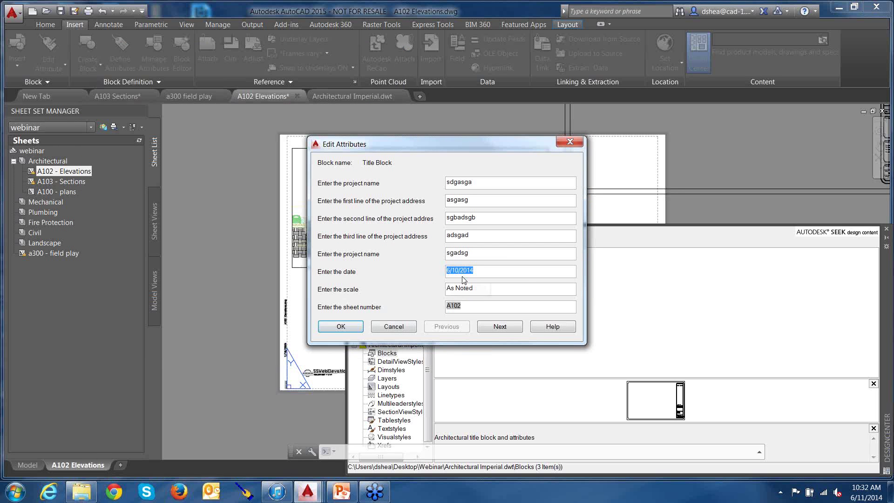
{"action": "left_click", "coordinate": [361, 326]}
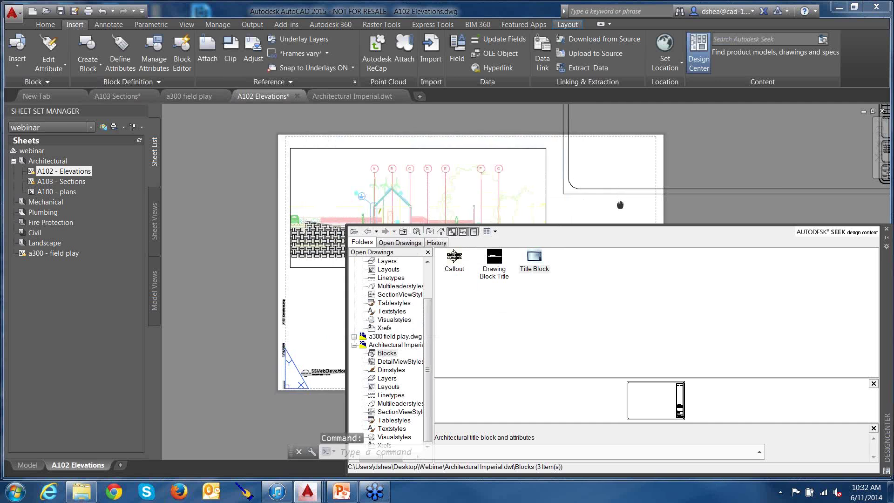
- Close DesignCenter and move the inserted title block so it frames the A102 Elevations sheet
{"action": "scroll", "coordinate": [620, 205], "scroll_direction": "down", "scroll_amount": 4}
{"action": "key", "text": "ctrl+2"}
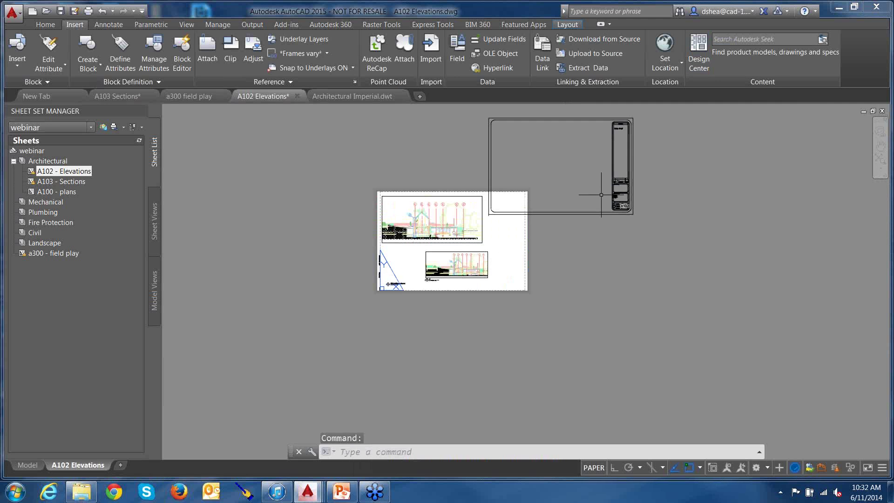
{"action": "left_click", "coordinate": [611, 191]}
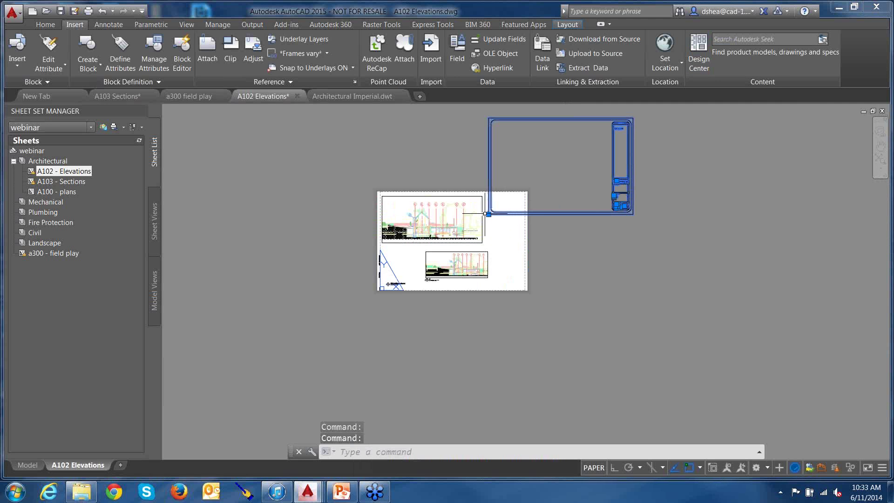
{"action": "middle_click_drag", "start_coordinate": [554, 182], "coordinate": [549, 193]}
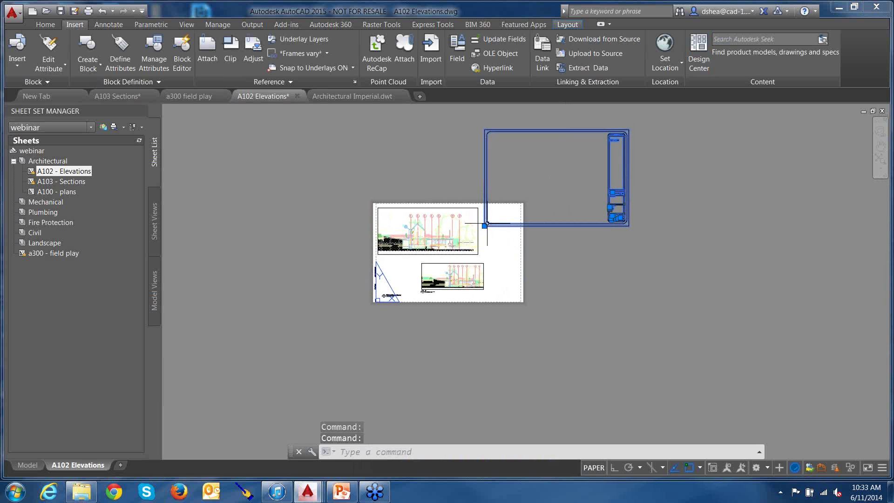
{"action": "left_click", "coordinate": [484, 226]}
{"action": "key", "text": "space"}
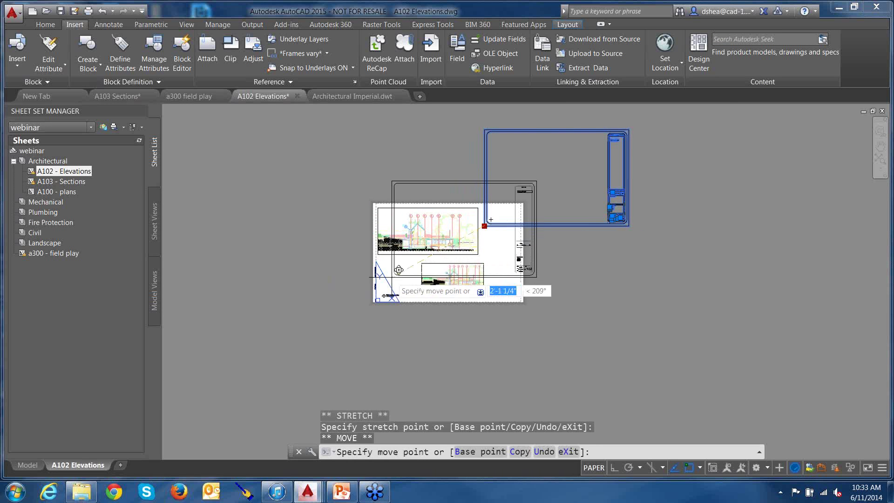
{"action": "left_click", "coordinate": [376, 289]}
{"action": "scroll", "coordinate": [456, 271], "scroll_direction": "up", "scroll_amount": 6}
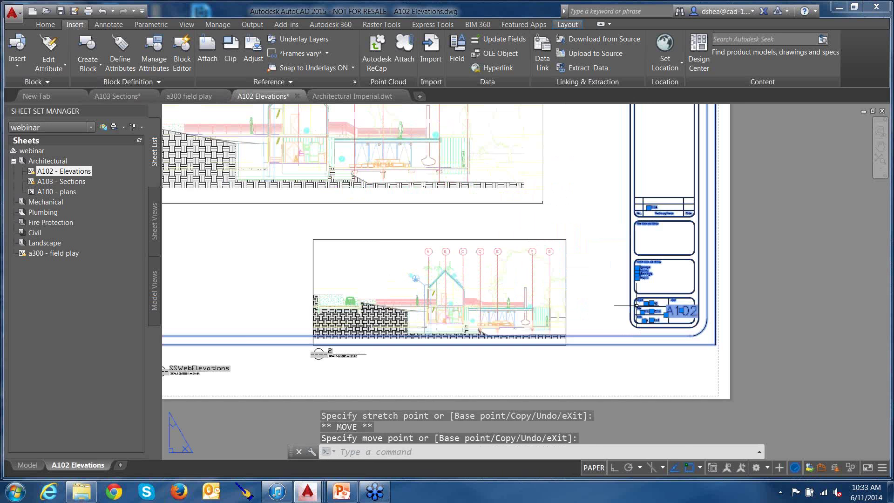
{"action": "key", "text": "Escape"}
- Check the title block's project name, address, date 6/10/2014 and A102, then open the webinar sheet set properties
{"action": "middle_click_drag", "start_coordinate": [637, 306], "coordinate": [541, 304]}
{"action": "scroll", "coordinate": [579, 298], "scroll_direction": "up", "scroll_amount": 6}
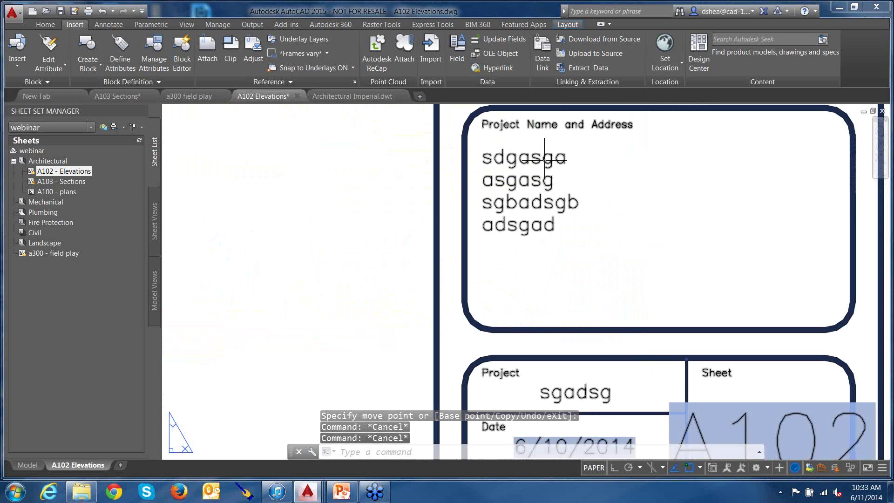
{"action": "key", "text": "Escape"}
{"action": "left_click", "coordinate": [602, 173]}
{"action": "scroll", "coordinate": [603, 174], "scroll_direction": "down", "scroll_amount": 3}
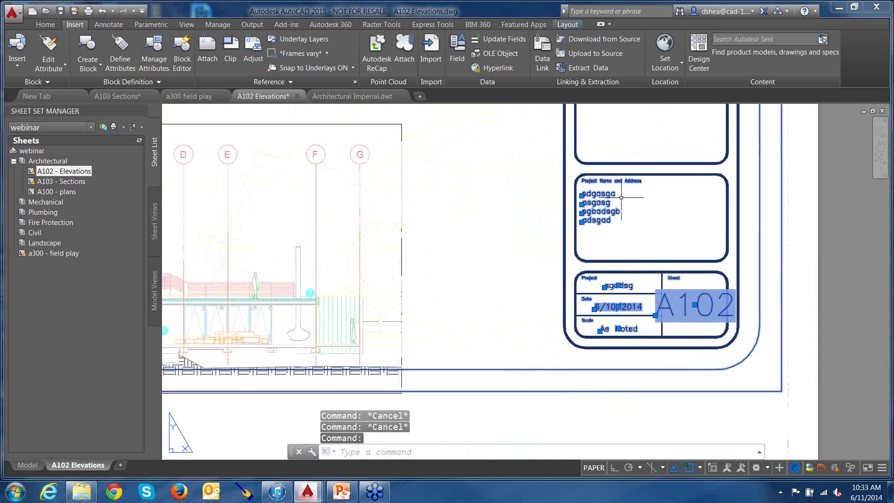
{"action": "key", "text": "Escape"}
{"action": "left_click", "coordinate": [610, 202]}
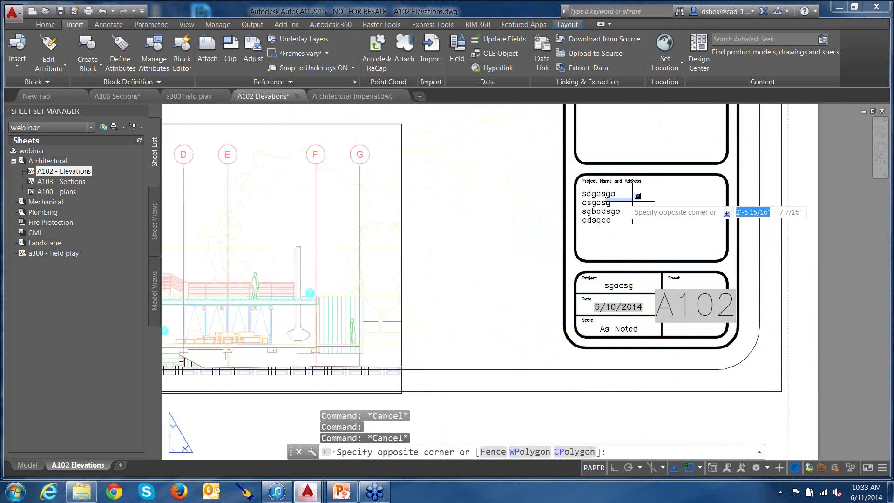
{"action": "key", "text": "Escape"}
{"action": "key", "text": "Escape"}
{"action": "middle_click_drag", "start_coordinate": [614, 206], "coordinate": [616, 220]}
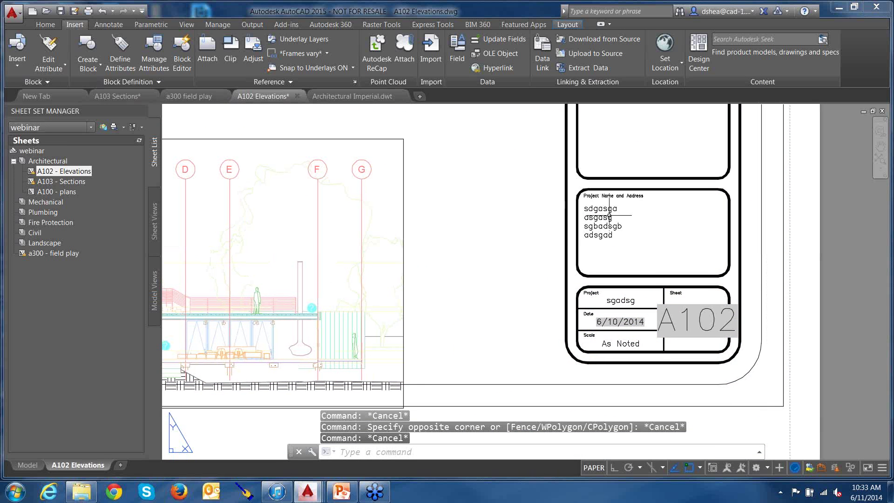
{"action": "right_click", "coordinate": [32, 150]}
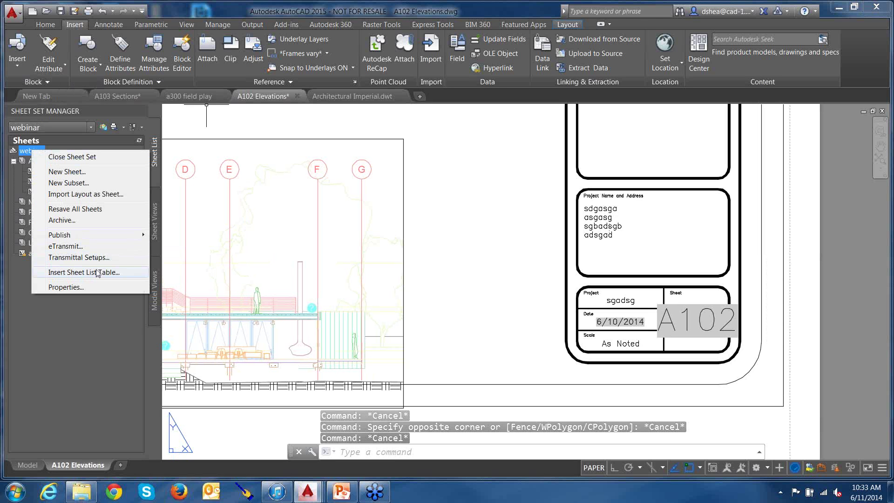
{"action": "left_click", "coordinate": [98, 287]}
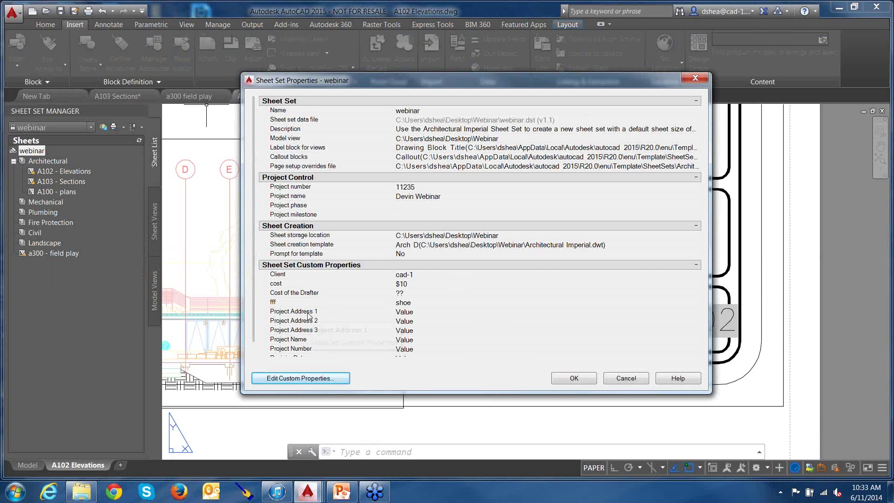
- Move Sheet Set Properties to the upper left to reveal the title block, then dismiss it unchanged
{"action": "left_click", "coordinate": [307, 311]}
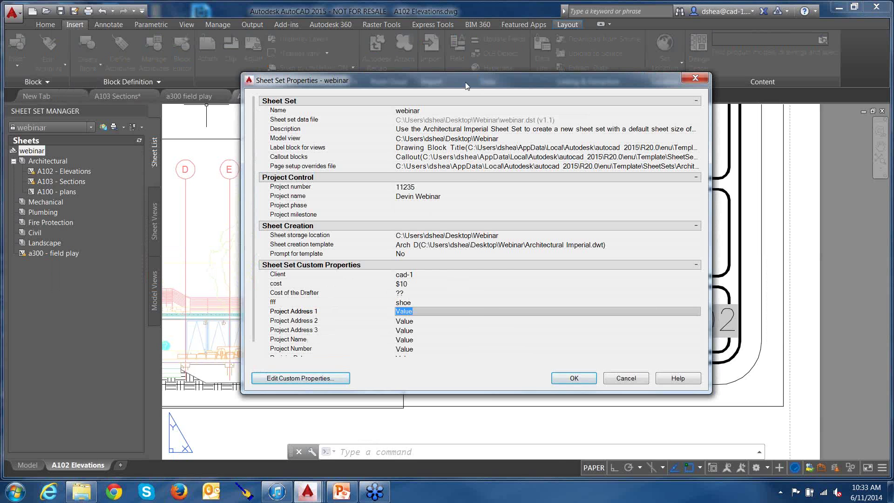
{"action": "left_click_drag", "start_coordinate": [466, 86], "coordinate": [262, 52]}
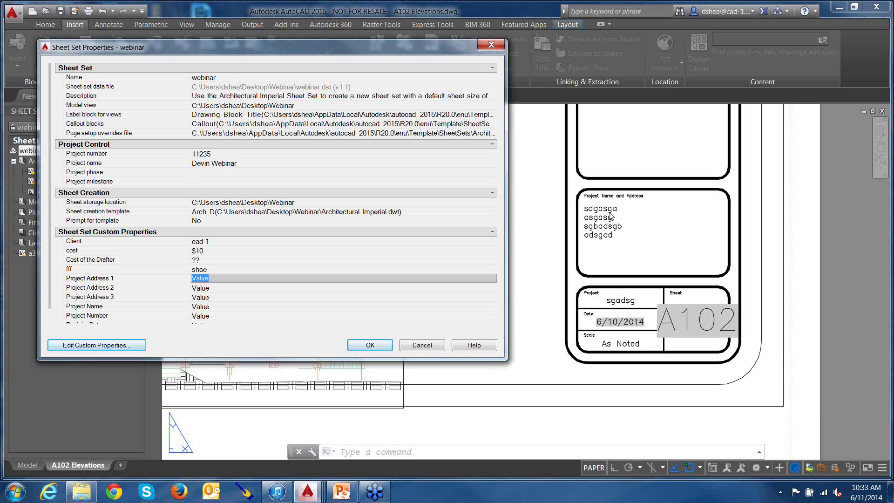
{"action": "left_click", "coordinate": [439, 344]}
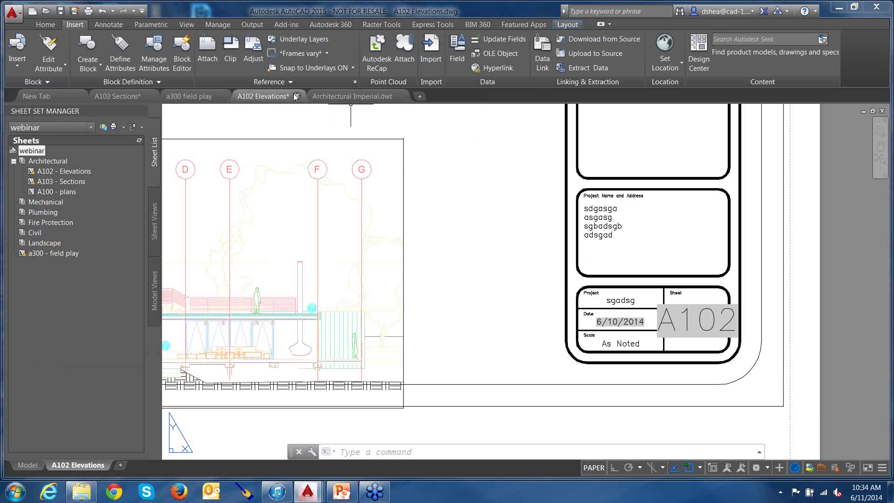
- Close A102 Elevations without saving, reopen it from the sheet set, and bring up the Webinar folder
{"action": "left_click", "coordinate": [295, 97]}
{"action": "left_click", "coordinate": [483, 272]}
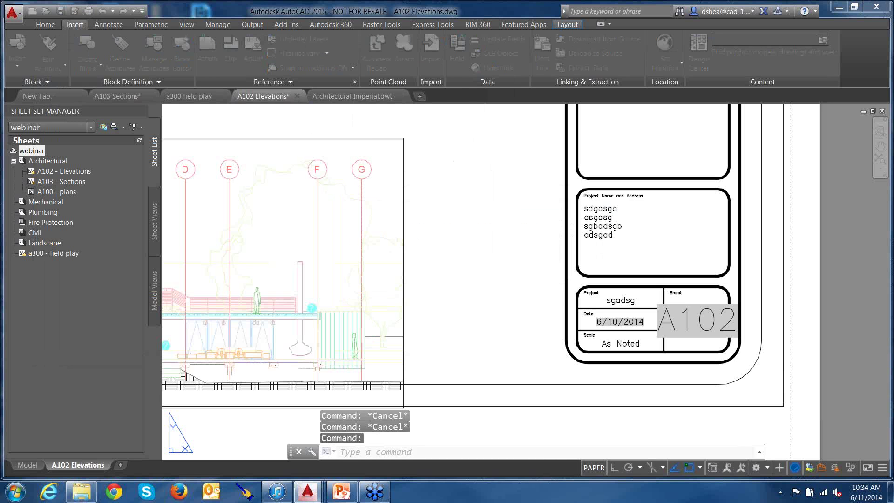
{"action": "double_click", "coordinate": [78, 171]}
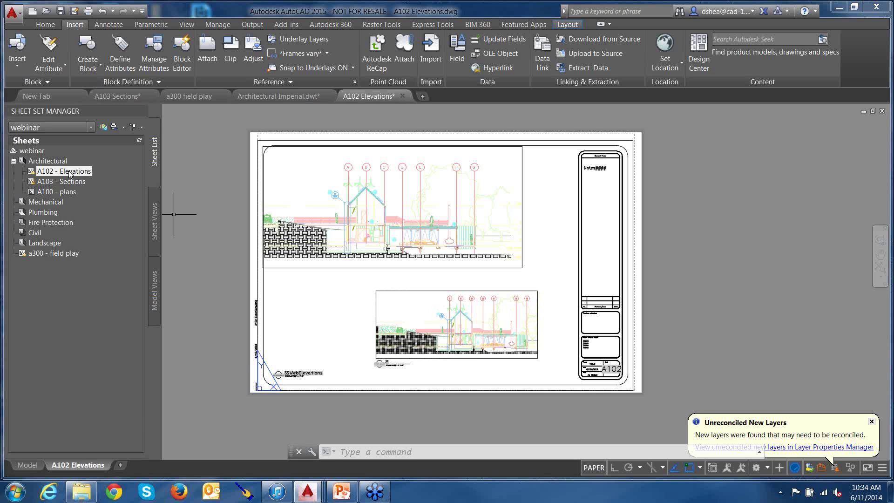
{"action": "left_click", "coordinate": [81, 493]}
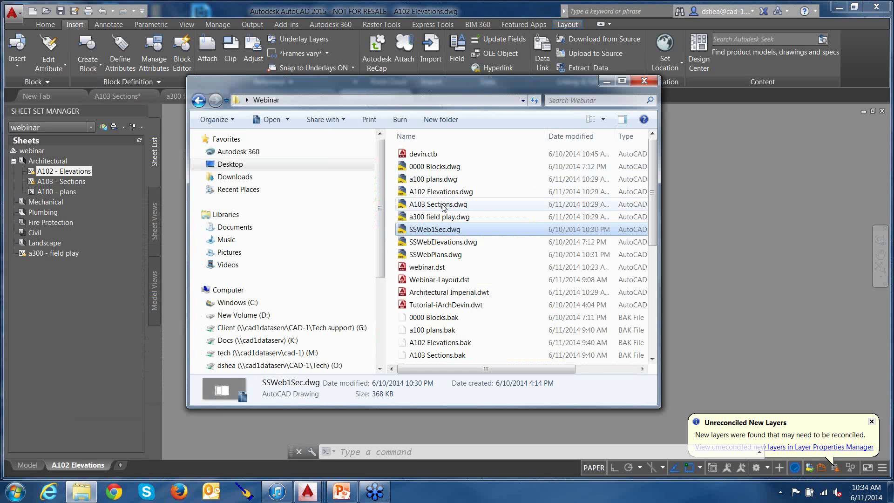
{"action": "left_click", "coordinate": [443, 205]}
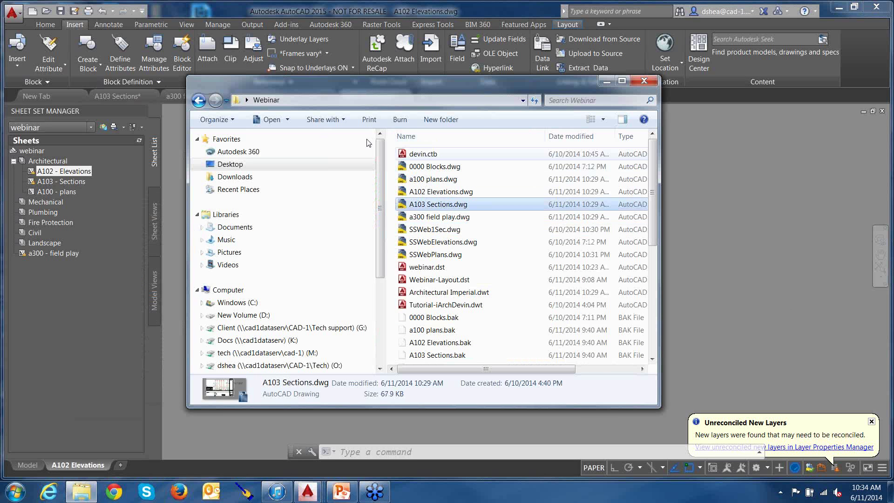
{"action": "left_click", "coordinate": [533, 9]}
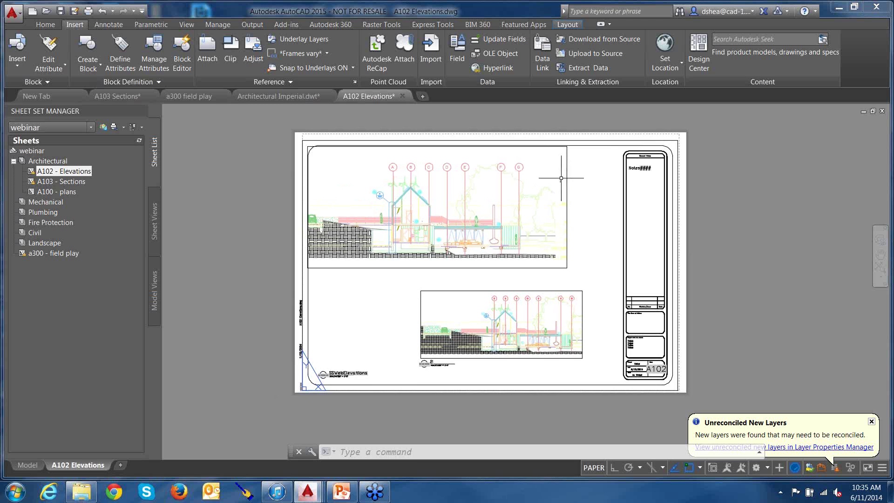
- Drag the Callout view from SSWeb1Sec.dwg onto the A102 layout at 1:100 scale
{"action": "middle_click_drag", "start_coordinate": [398, 203], "coordinate": [404, 187]}
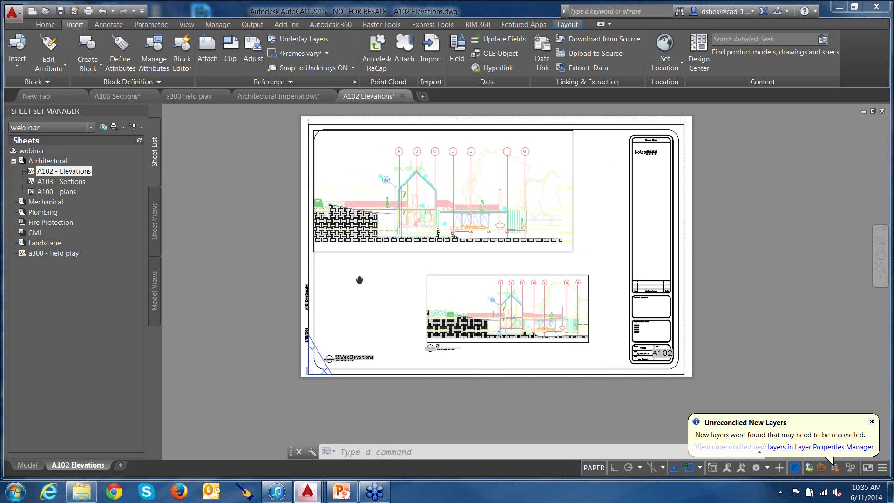
{"action": "middle_click_drag", "start_coordinate": [359, 279], "coordinate": [358, 287]}
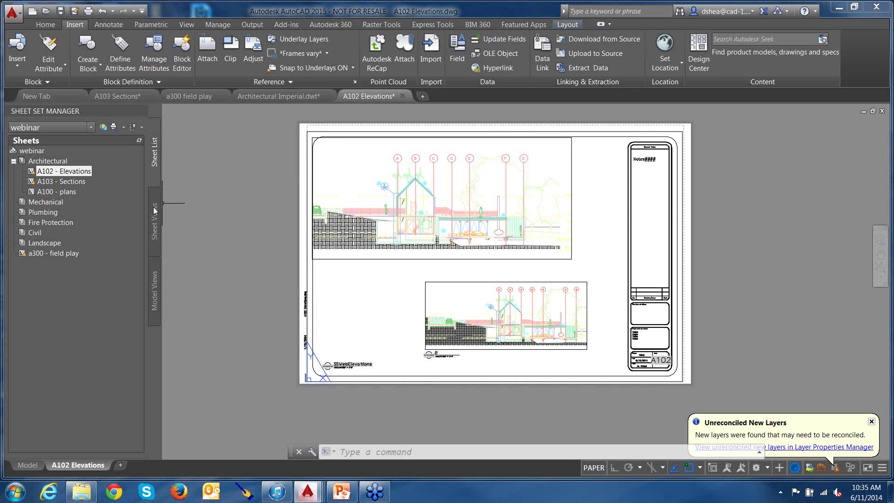
{"action": "left_click", "coordinate": [157, 294]}
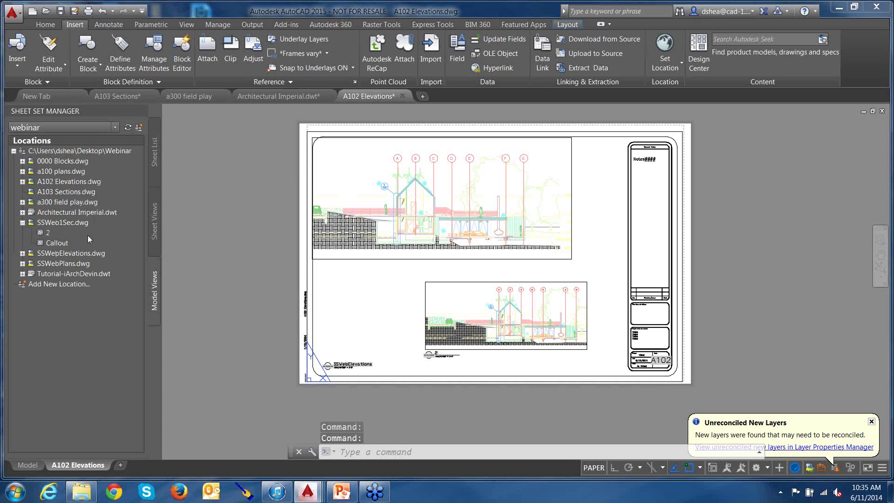
{"action": "left_click", "coordinate": [59, 223]}
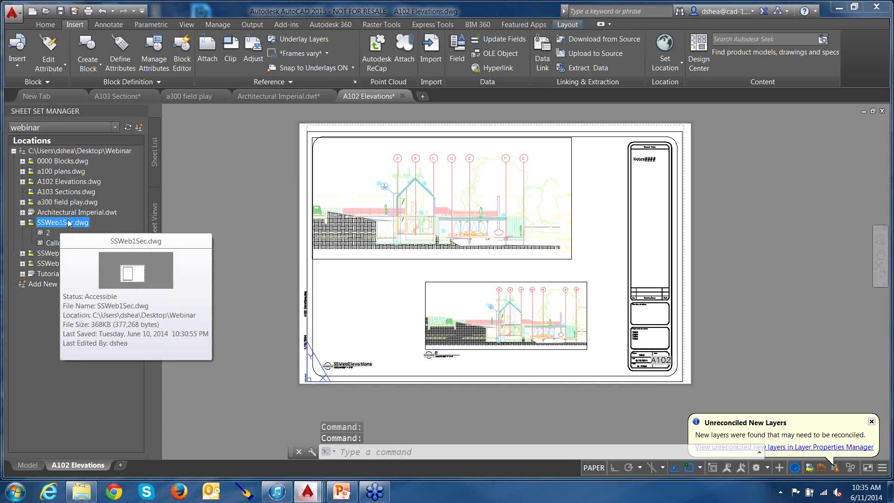
{"action": "left_click", "coordinate": [55, 243]}
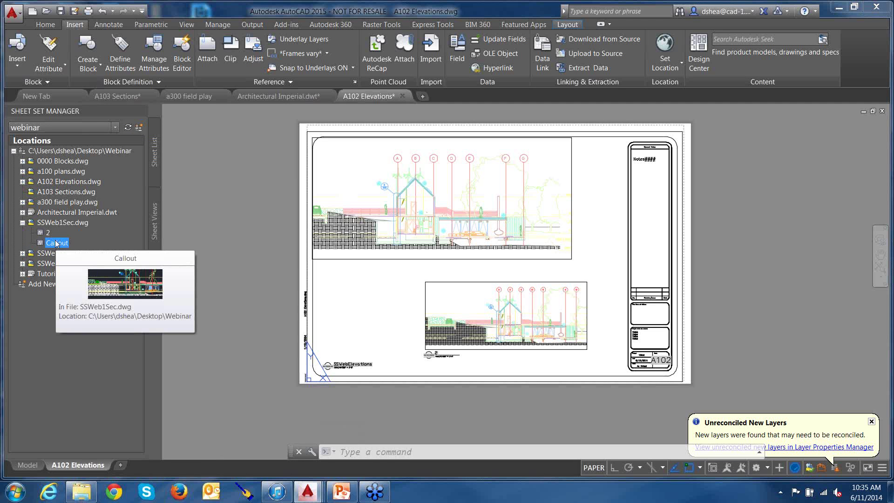
{"action": "left_click_drag", "start_coordinate": [51, 243], "coordinate": [430, 329]}
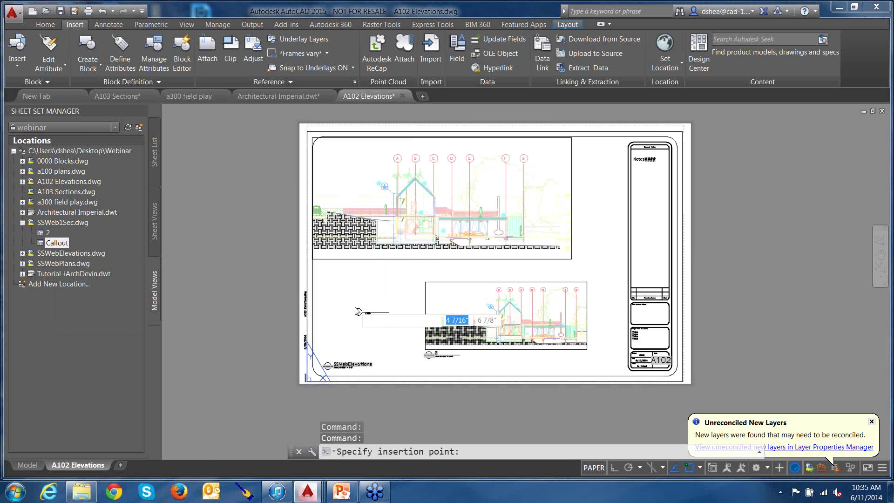
{"action": "right_click", "coordinate": [357, 311]}
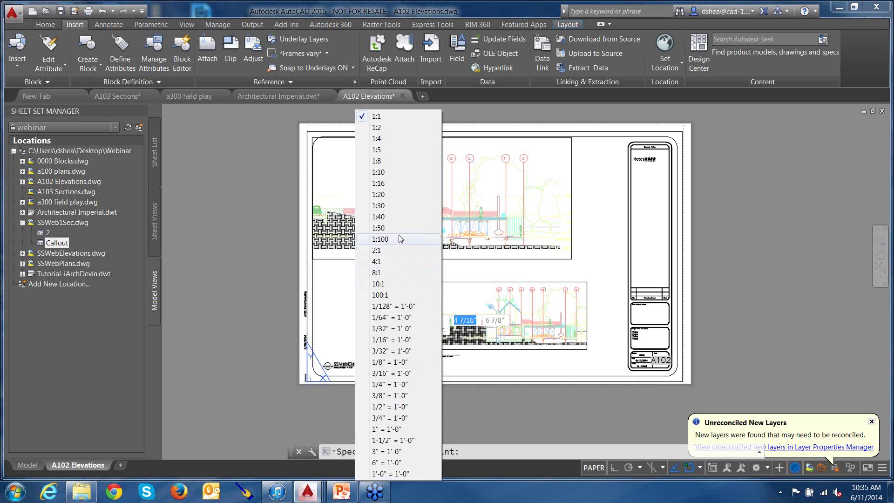
{"action": "left_click", "coordinate": [380, 238]}
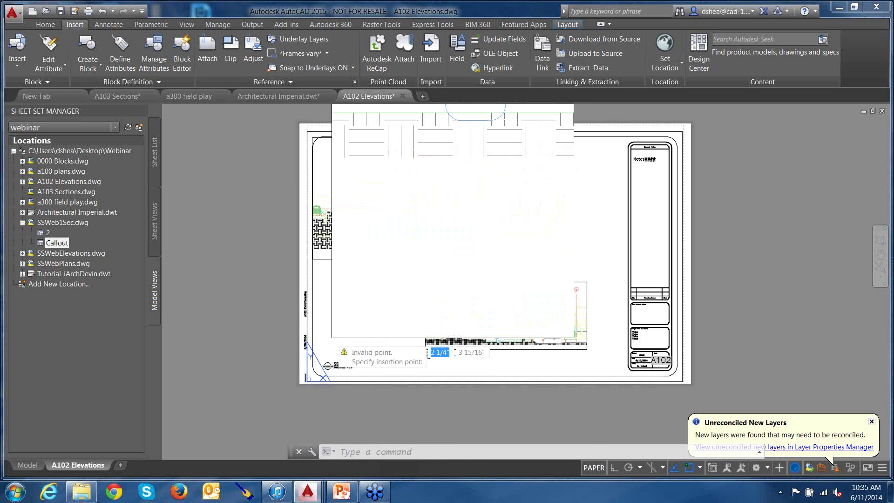
- Inspect the new tall Callout viewport beside elevation 2, then return to the sheet list
{"action": "scroll", "coordinate": [344, 326], "scroll_direction": "down", "scroll_amount": 5}
{"action": "key", "text": "Escape"}
{"action": "key", "text": "Escape"}
{"action": "key", "text": "Escape"}
{"action": "left_click", "coordinate": [443, 179]}
{"action": "left_click", "coordinate": [392, 143]}
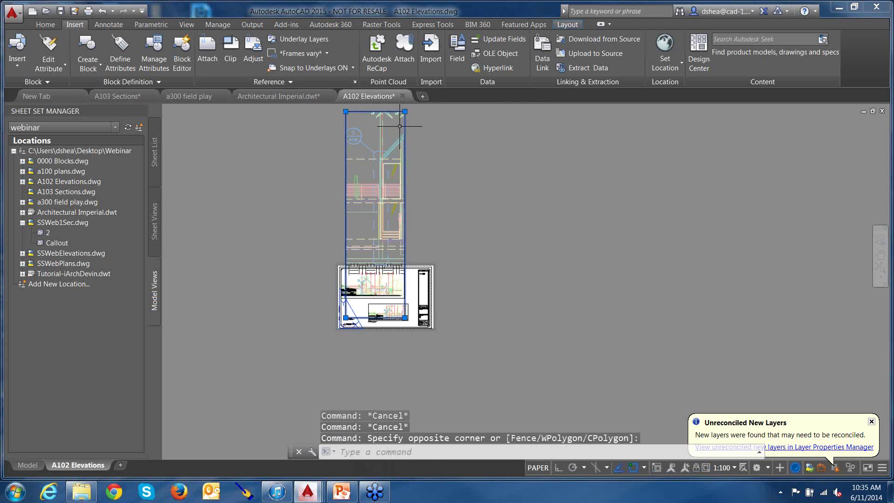
{"action": "left_click", "coordinate": [405, 112]}
{"action": "scroll", "coordinate": [371, 308], "scroll_direction": "up", "scroll_amount": 8}
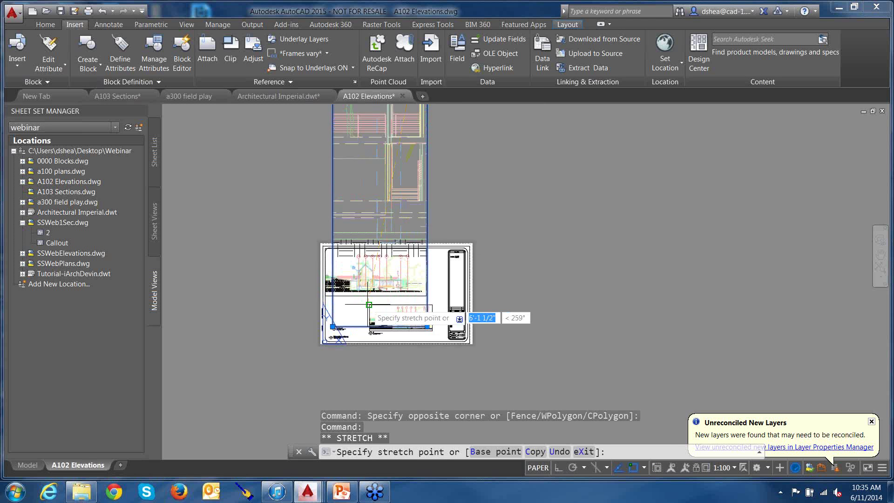
{"action": "key", "text": "Escape"}
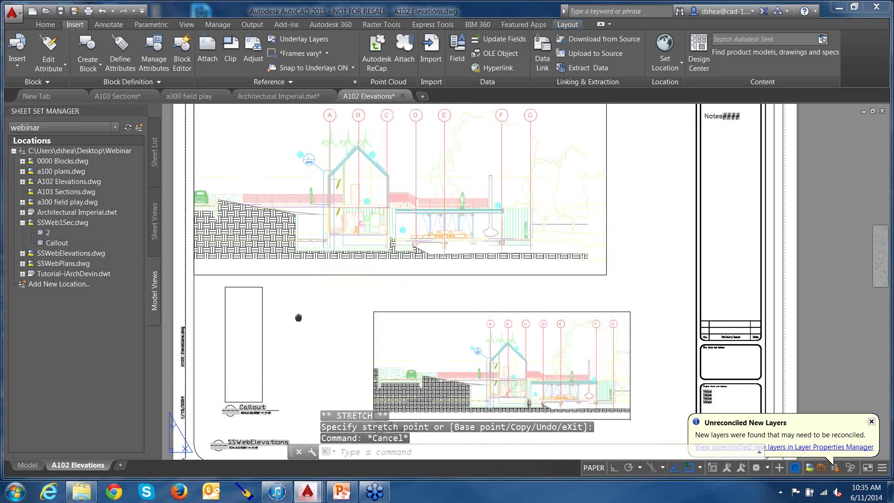
{"action": "mouse_move", "coordinate": [298, 318]}
{"action": "middle_mouse_down"}
{"action": "mouse_move", "coordinate": [363, 321]}
{"action": "mouse_move", "coordinate": [399, 303]}
{"action": "mouse_move", "coordinate": [395, 310]}
{"action": "mouse_move", "coordinate": [461, 354]}
{"action": "mouse_move", "coordinate": [533, 305]}
{"action": "mouse_move", "coordinate": [584, 333]}
{"action": "middle_mouse_up"}
{"action": "scroll", "coordinate": [395, 309], "scroll_direction": "up", "scroll_amount": 4}
{"action": "key", "text": "Escape"}
{"action": "key", "text": "Escape"}
{"action": "left_click", "coordinate": [424, 350]}
{"action": "key", "text": "Escape"}
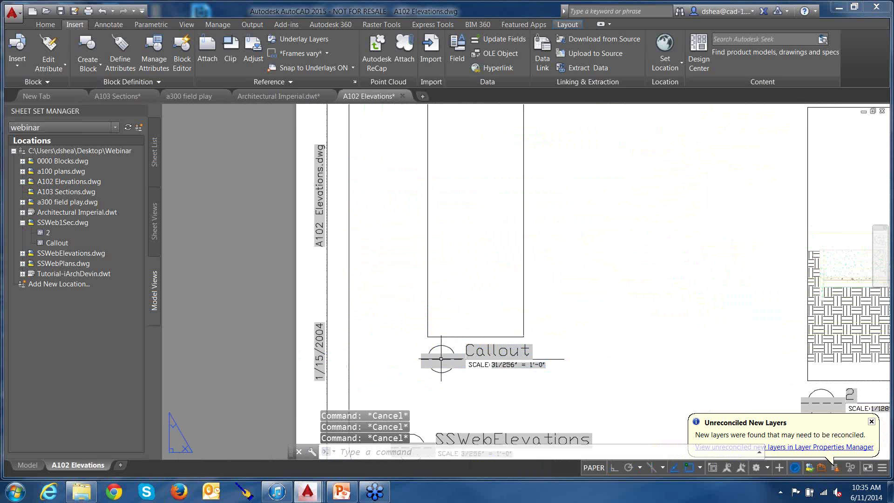
{"action": "left_click", "coordinate": [150, 161]}
- Open the webinar sheet set's properties
{"action": "left_click", "coordinate": [40, 151]}
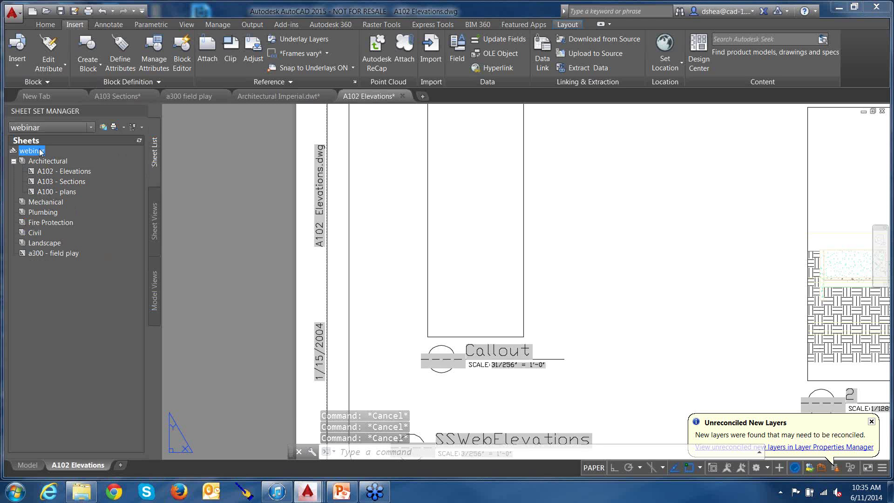
{"action": "right_click", "coordinate": [40, 152]}
{"action": "left_click", "coordinate": [80, 284]}
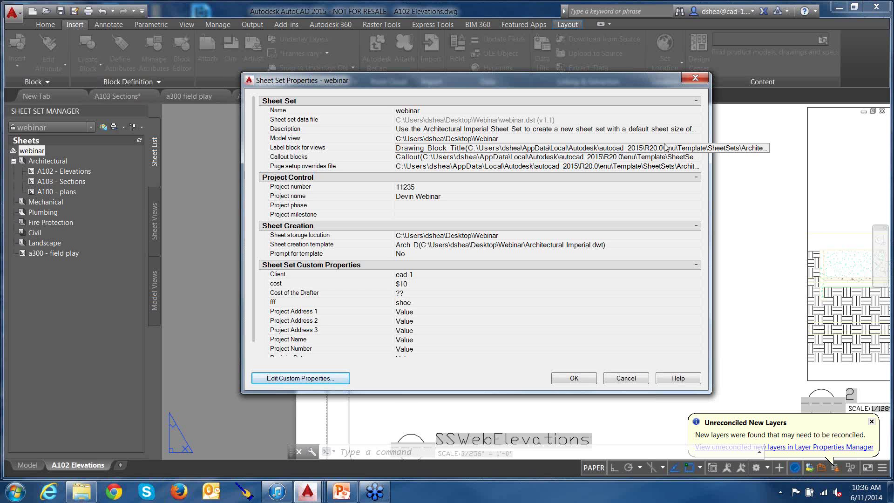
- Browse for a view label block in Webinar\0000 Blocks.dwg, then cancel, leaving Drawing Block Title
{"action": "left_click", "coordinate": [697, 149]}
{"action": "left_click", "coordinate": [697, 148]}
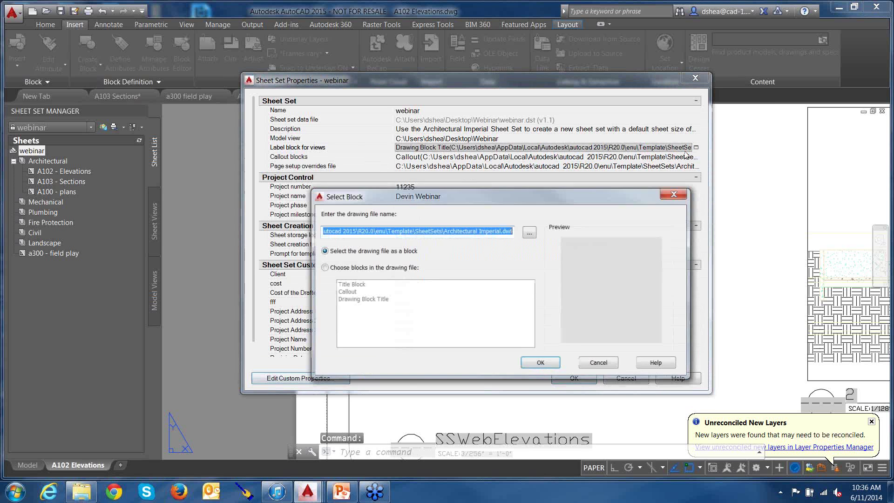
{"action": "left_click", "coordinate": [534, 235]}
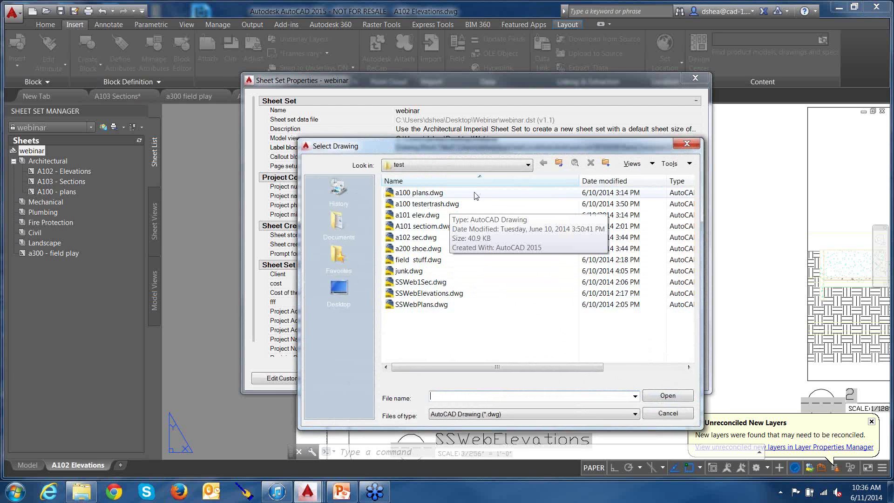
{"action": "left_click", "coordinate": [559, 164]}
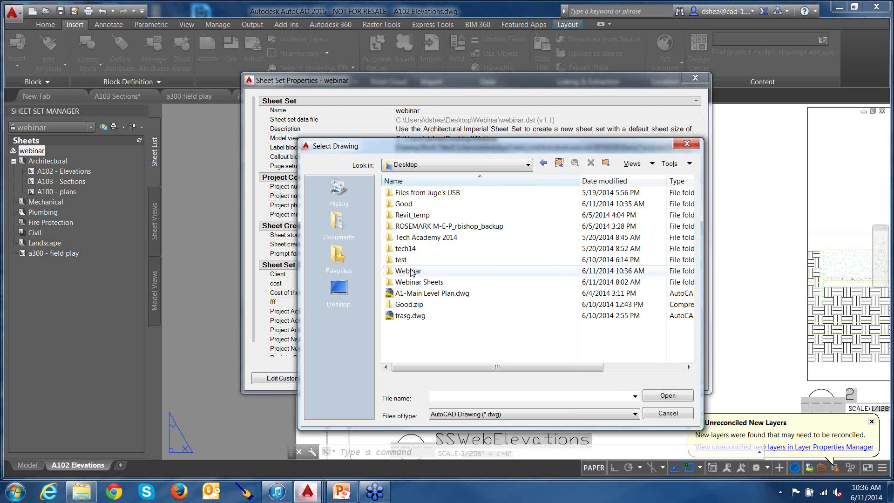
{"action": "double_click", "coordinate": [424, 270]}
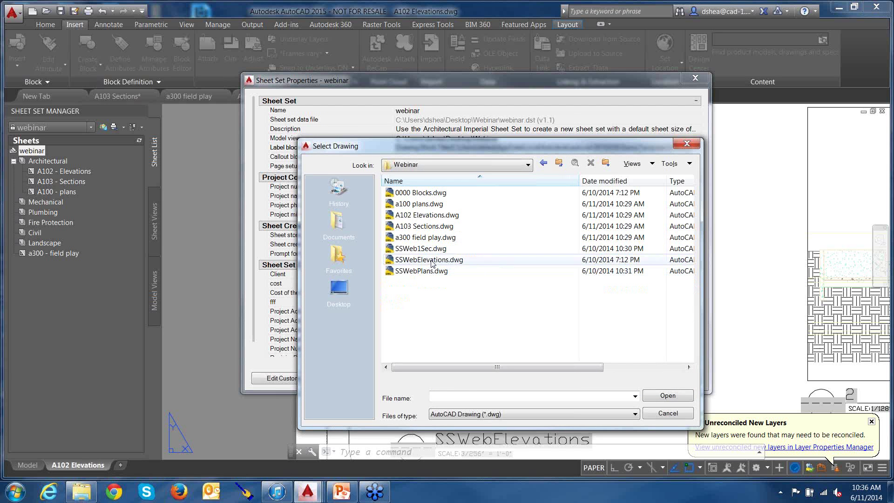
{"action": "left_click", "coordinate": [433, 194]}
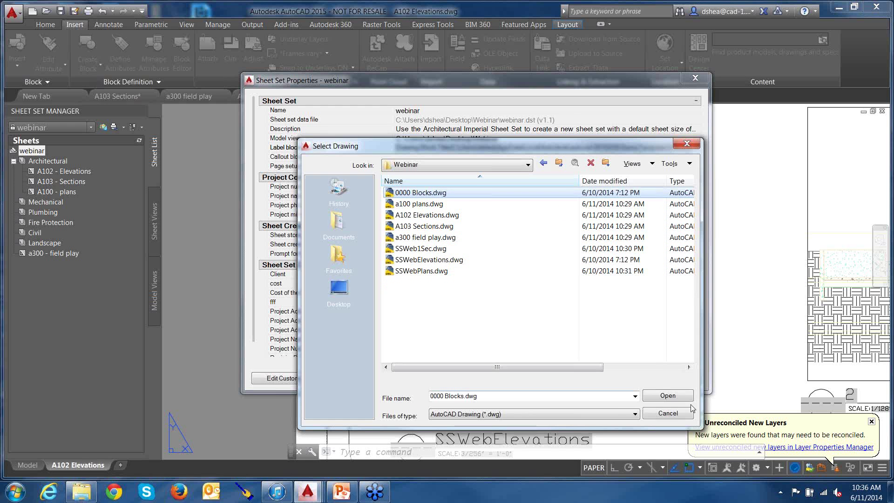
{"action": "left_click", "coordinate": [667, 414]}
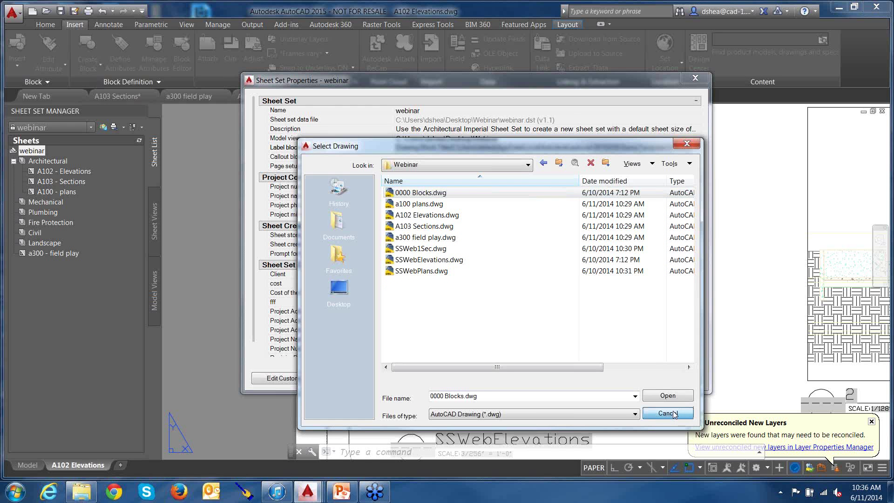
{"action": "left_click", "coordinate": [681, 194]}
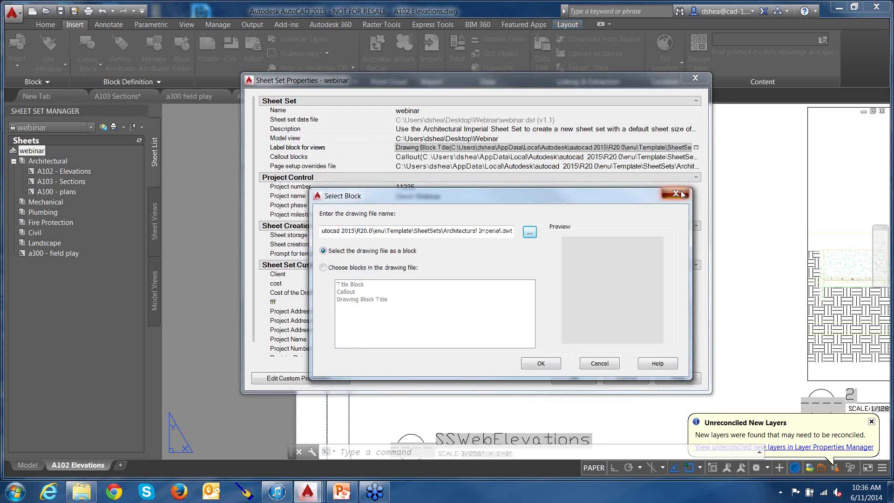
- Start adding callout blocks from the Webinar\0000 Blocks.dwg drawing
{"action": "left_click", "coordinate": [705, 160]}
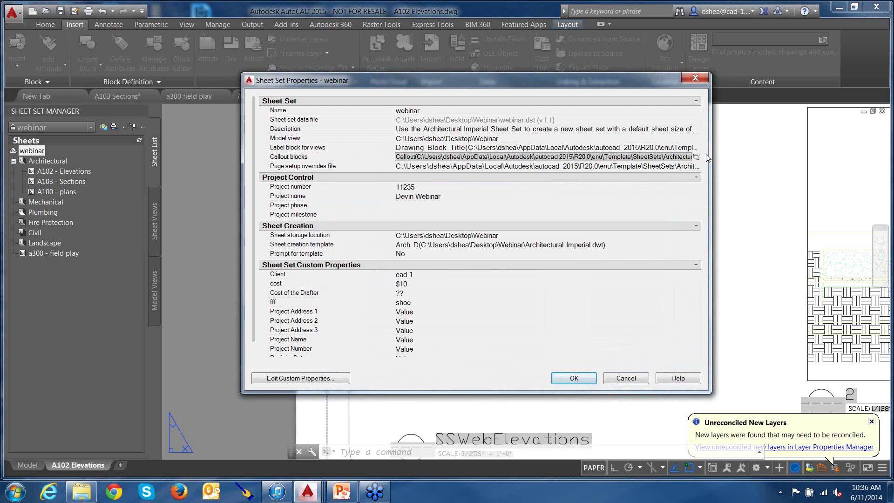
{"action": "left_click", "coordinate": [697, 157]}
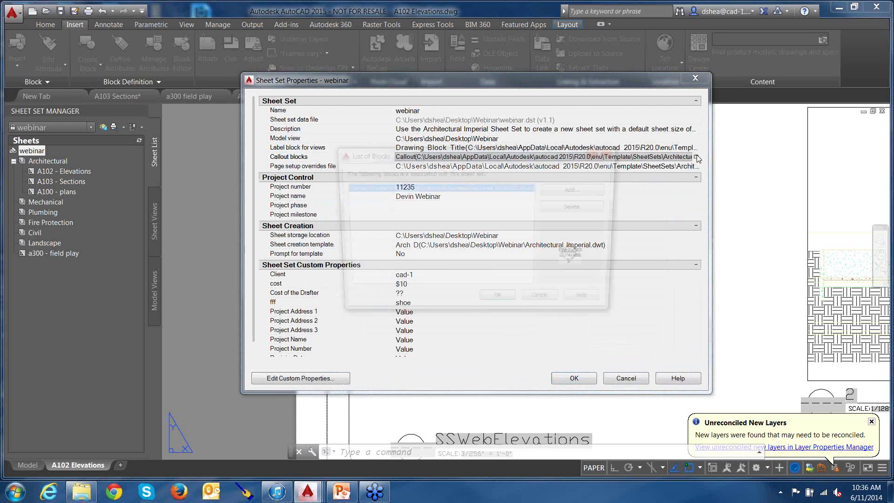
{"action": "left_click", "coordinate": [578, 188]}
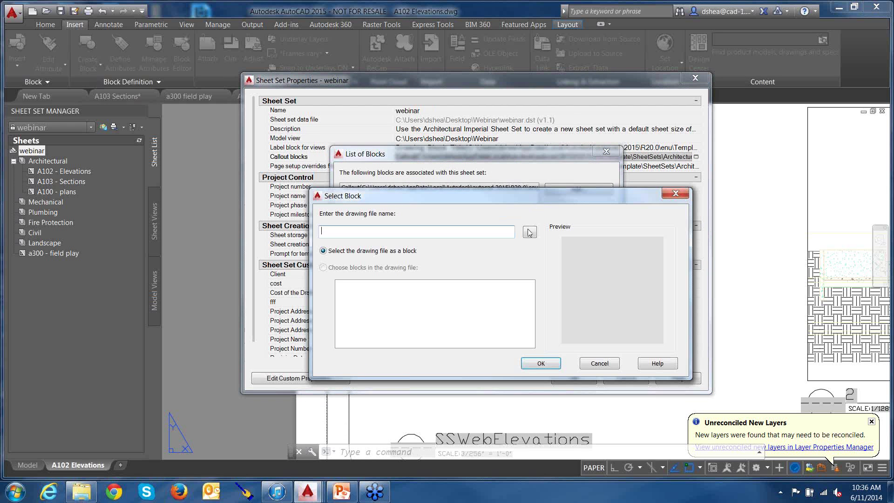
{"action": "left_click", "coordinate": [531, 231]}
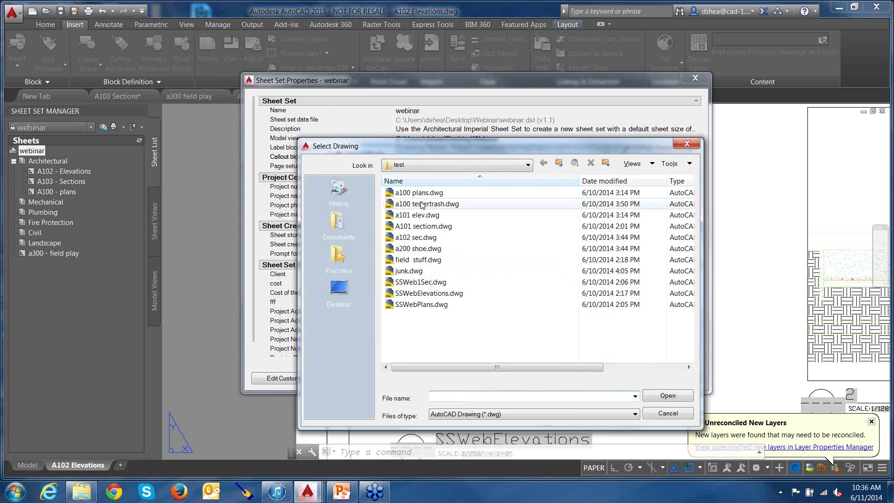
{"action": "left_click", "coordinate": [559, 164]}
{"action": "double_click", "coordinate": [410, 270]}
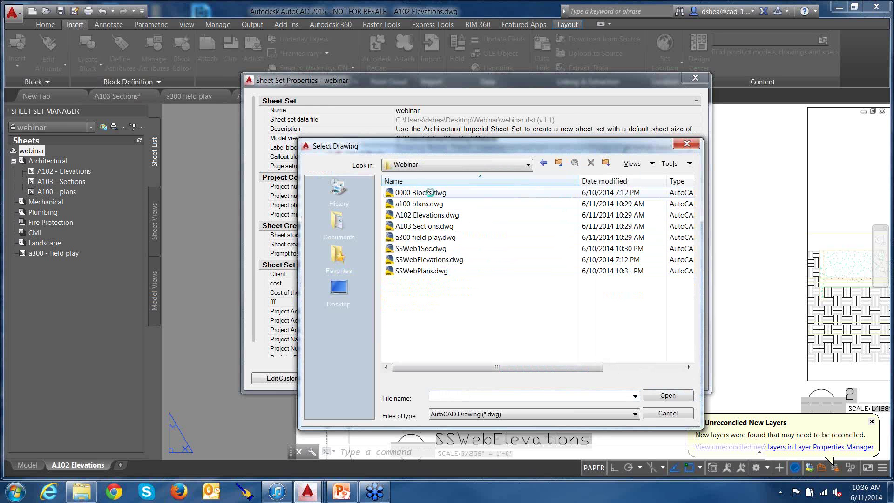
{"action": "double_click", "coordinate": [430, 193]}
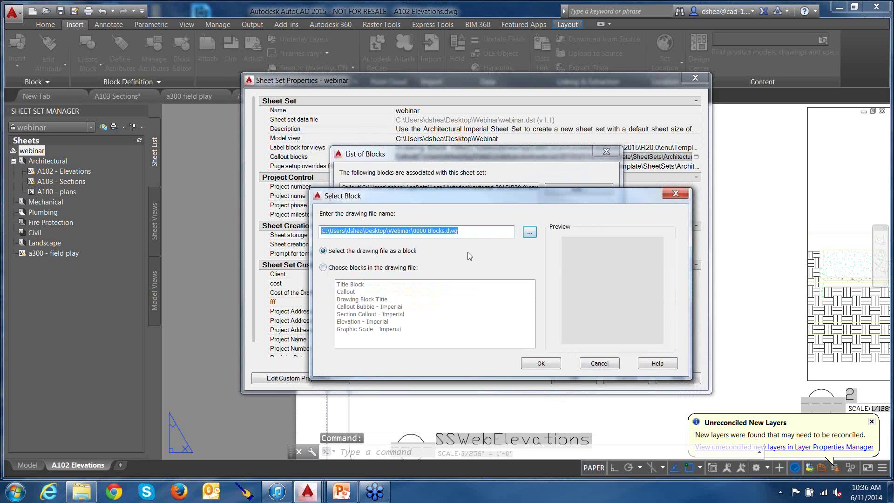
- Select all seven blocks, including Title Block and Graphic Scale - Imperial, and confirm both dialogs
{"action": "left_click", "coordinate": [323, 267]}
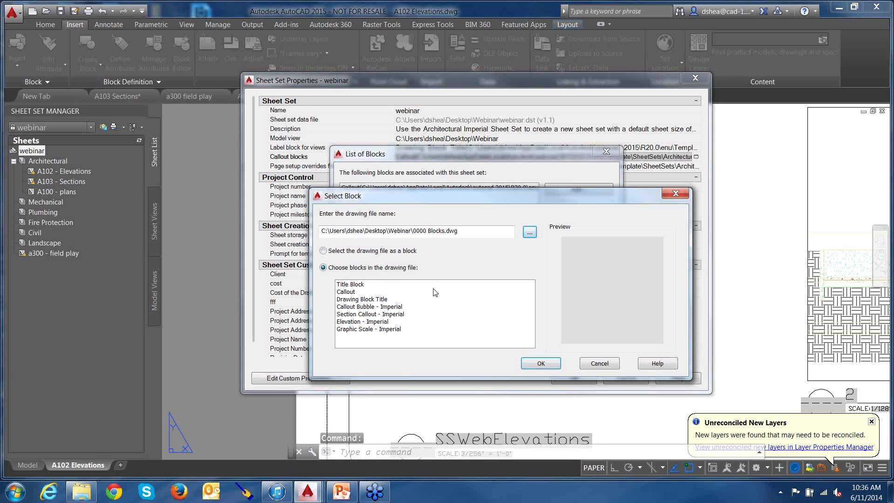
{"action": "left_click", "coordinate": [361, 285]}
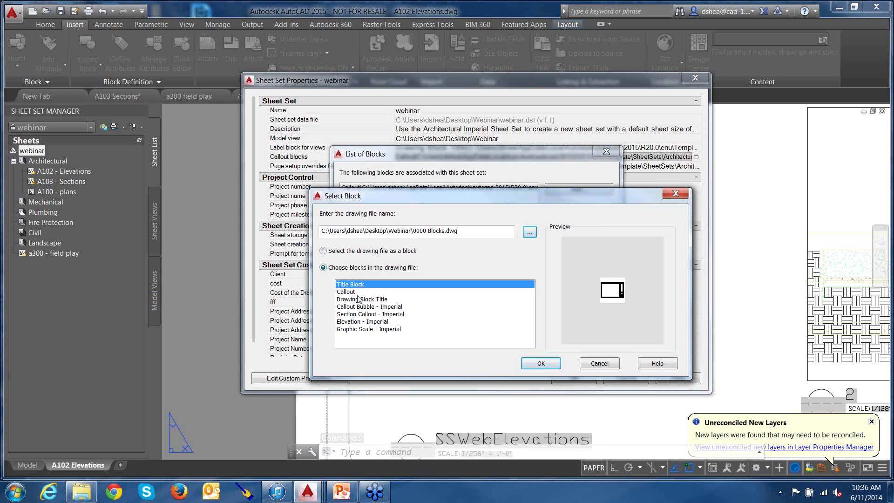
{"action": "left_click", "coordinate": [359, 299]}
{"action": "left_click", "coordinate": [361, 306]}
{"action": "left_click", "coordinate": [362, 321]}
{"action": "left_click", "coordinate": [364, 329]}
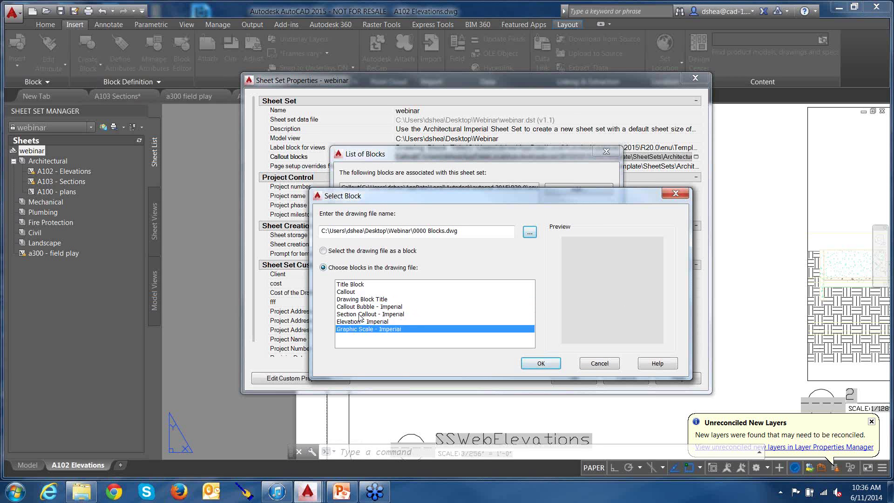
{"action": "left_click", "coordinate": [359, 313]}
{"action": "left_click", "coordinate": [358, 285]}
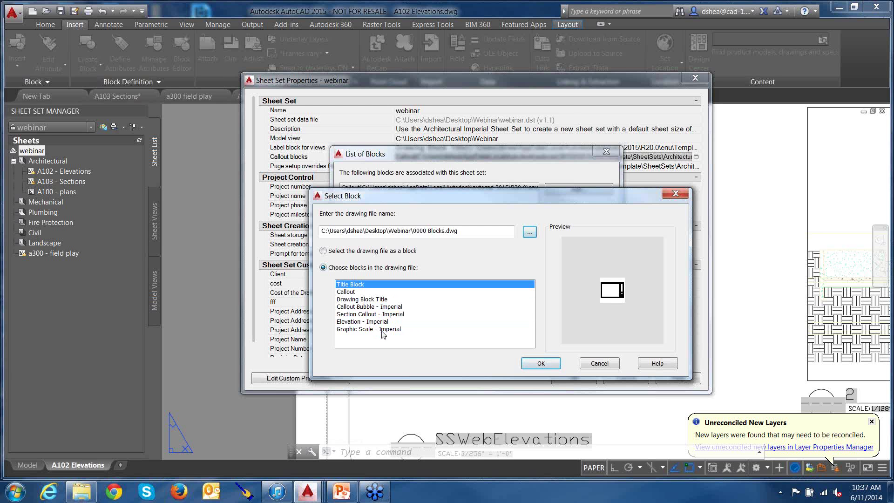
{"action": "left_click", "coordinate": [382, 329], "text": "shift"}
{"action": "left_click", "coordinate": [538, 368]}
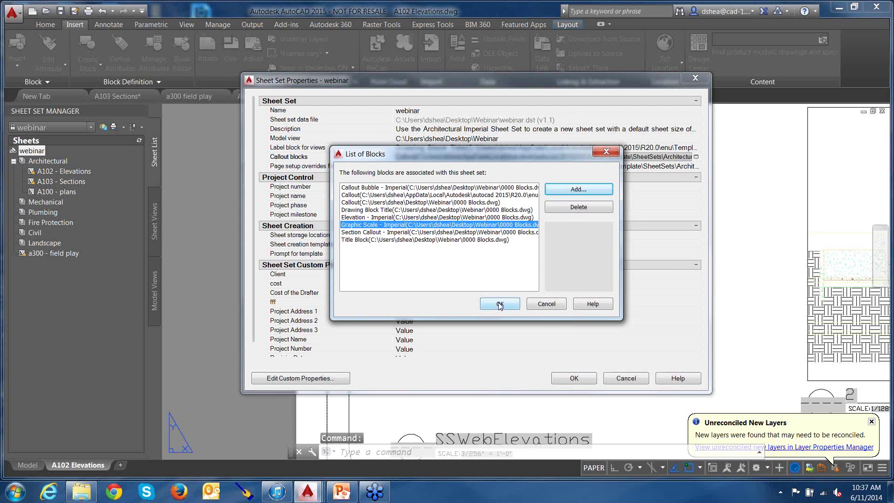
{"action": "left_click", "coordinate": [500, 305]}
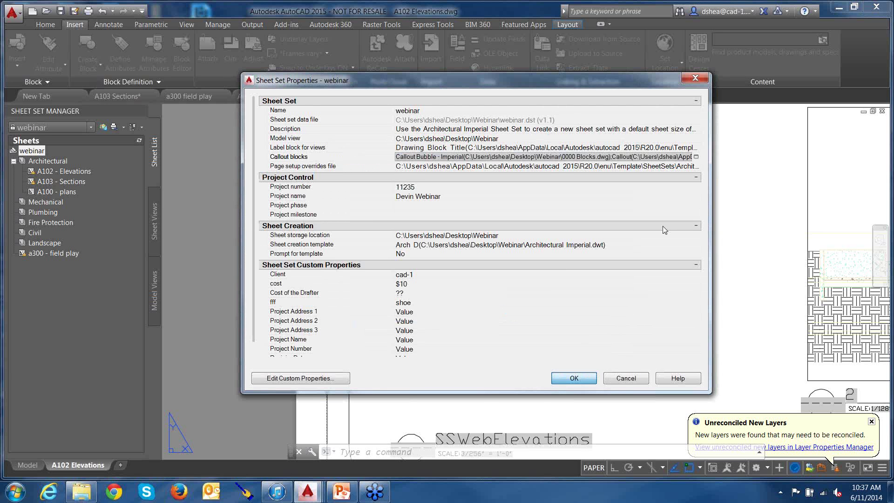
{"action": "key", "text": "Return"}
- Activate the tall Callout viewport and zoom its model view
{"action": "left_click", "coordinate": [631, 251]}
{"action": "key", "text": "Escape"}
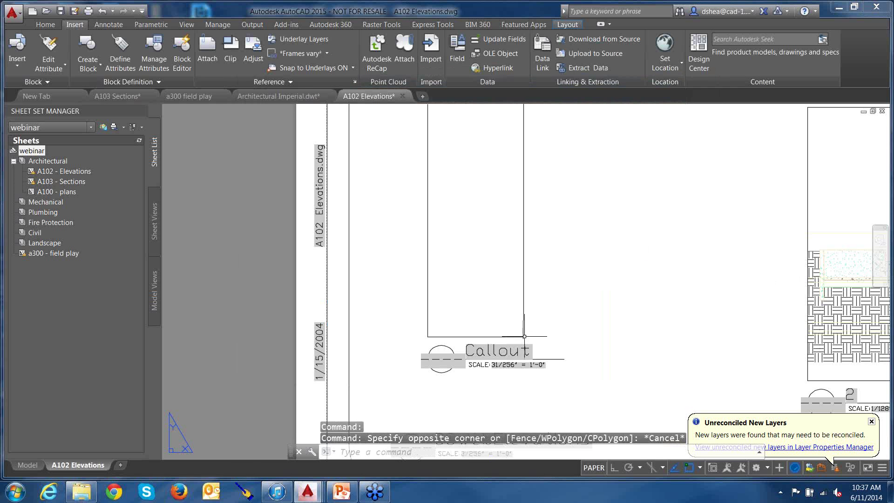
{"action": "scroll", "coordinate": [524, 299], "scroll_direction": "down", "scroll_amount": 4}
{"action": "double_click", "coordinate": [523, 276]}
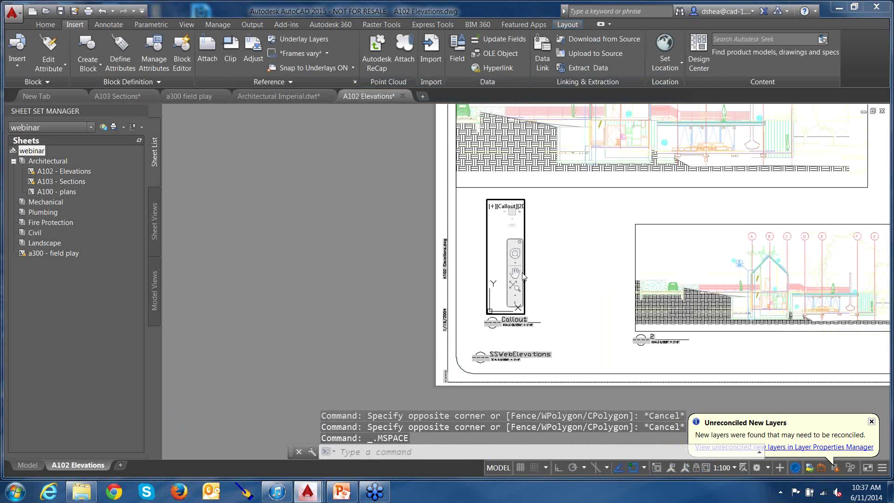
{"action": "left_click", "coordinate": [517, 284]}
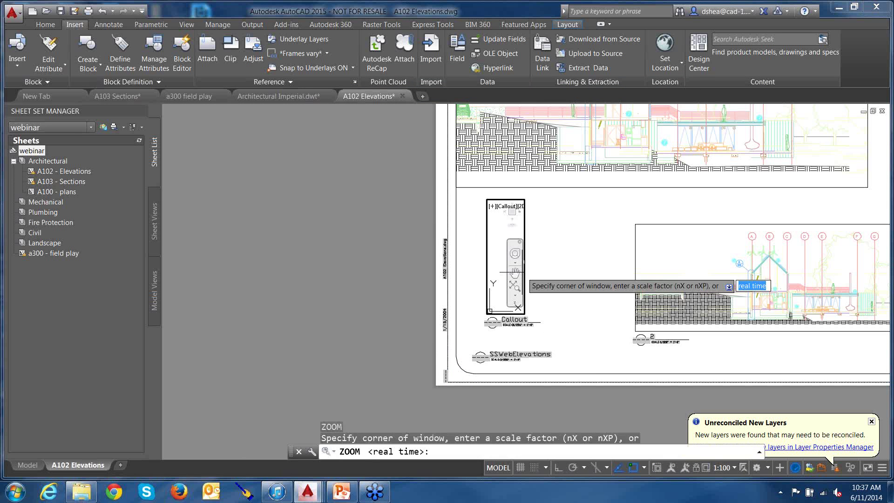
{"action": "double_click", "coordinate": [553, 257]}
- Pan the elevation so grid bubbles A and B show in the viewport, then return to paper space
{"action": "scroll", "coordinate": [501, 260], "scroll_direction": "up", "scroll_amount": 4}
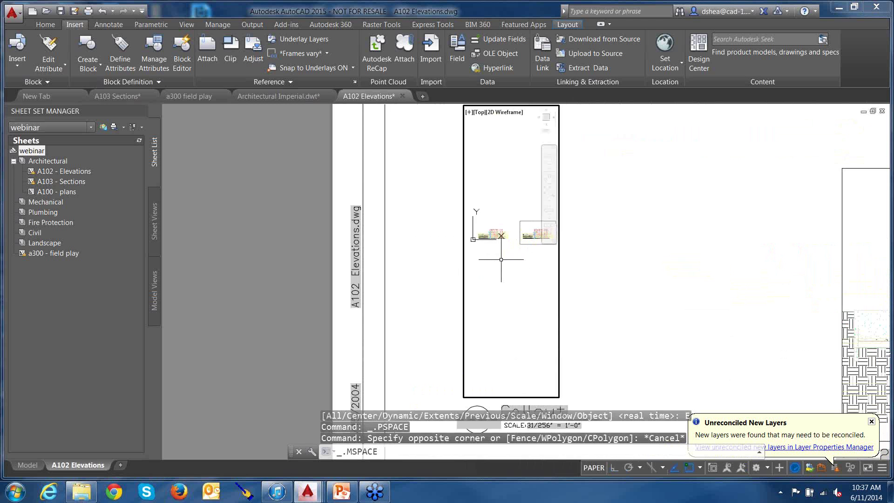
{"action": "double_click", "coordinate": [515, 261]}
{"action": "scroll", "coordinate": [514, 292], "scroll_direction": "up", "scroll_amount": 8}
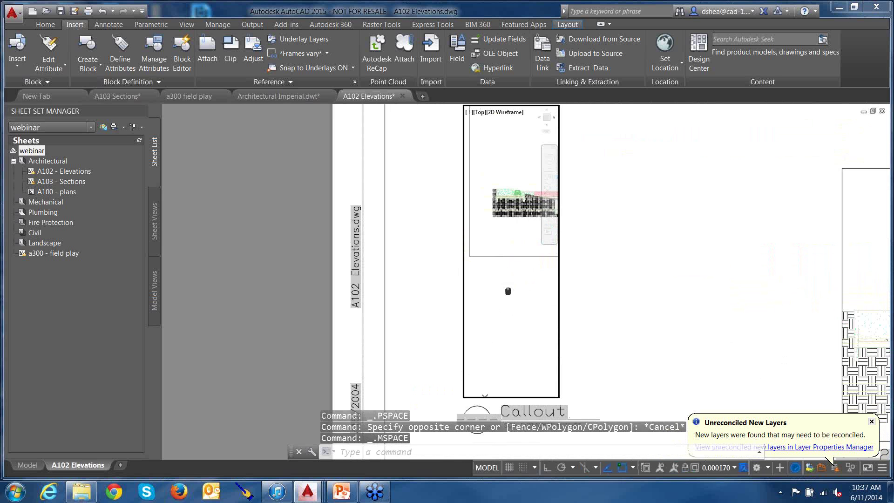
{"action": "middle_click_drag", "start_coordinate": [527, 306], "coordinate": [518, 323]}
{"action": "scroll", "coordinate": [515, 310], "scroll_direction": "down", "scroll_amount": 5}
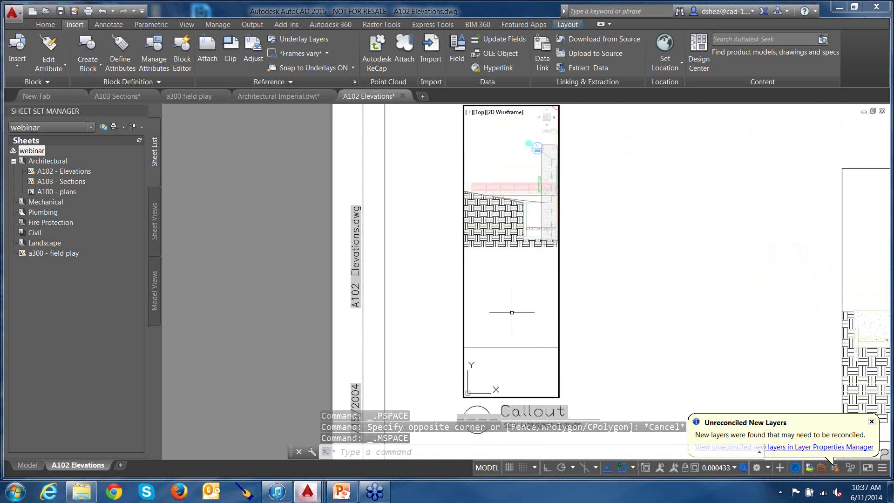
{"action": "double_click", "coordinate": [591, 260]}
{"action": "middle_click_drag", "start_coordinate": [592, 261], "coordinate": [588, 246]}
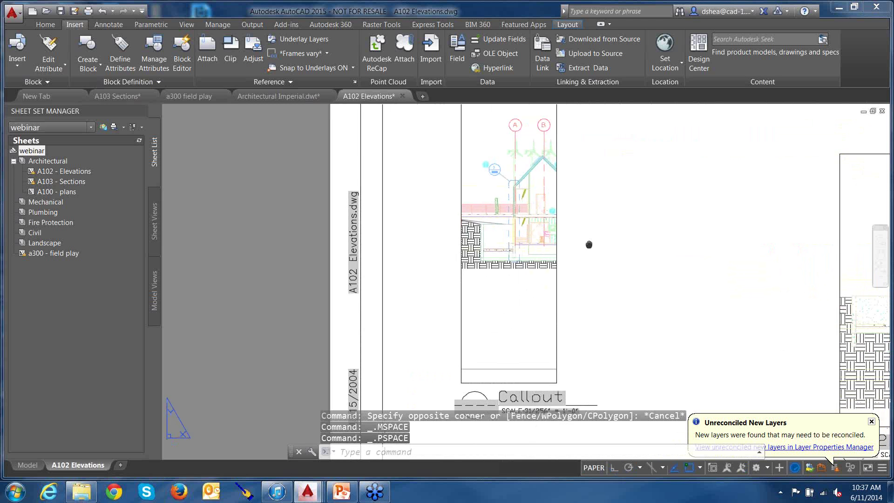
{"action": "scroll", "coordinate": [589, 245], "scroll_direction": "down", "scroll_amount": 2}
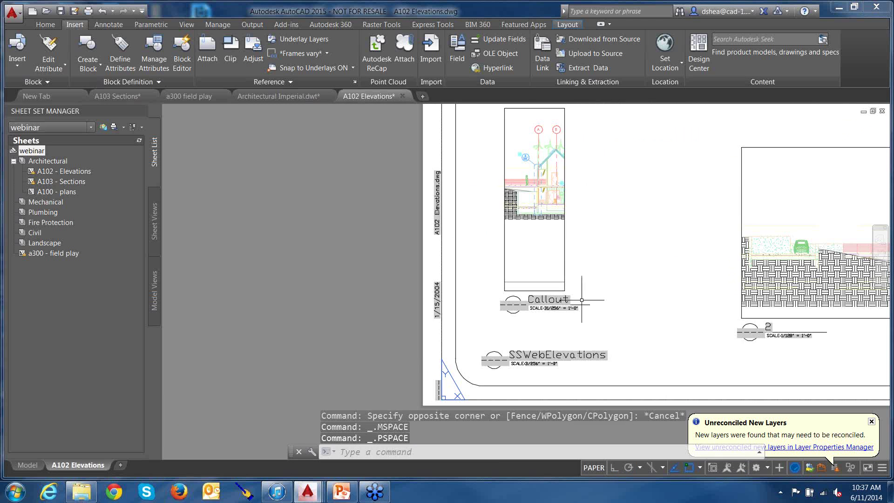
- Resave all sheets in the webinar sheet set
{"action": "left_click", "coordinate": [154, 225]}
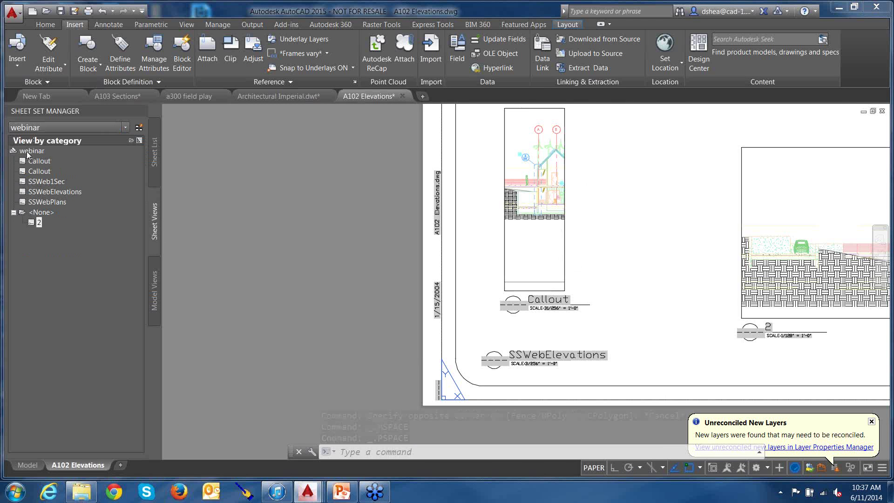
{"action": "left_click", "coordinate": [26, 152]}
{"action": "left_click", "coordinate": [155, 159]}
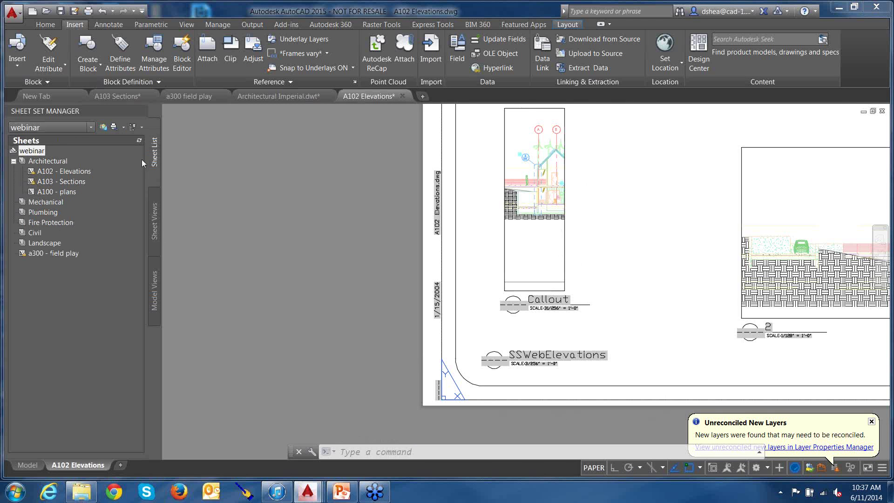
{"action": "right_click", "coordinate": [40, 152]}
{"action": "left_click", "coordinate": [86, 210]}
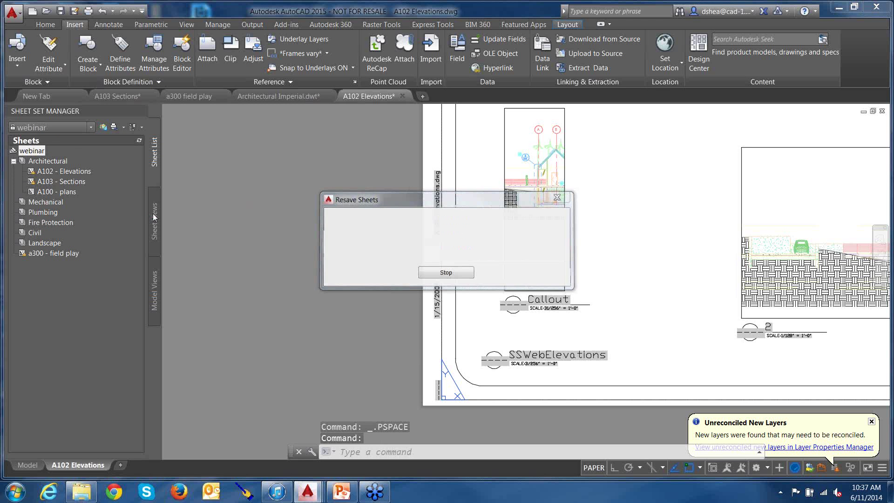
{"action": "key", "text": "Return"}
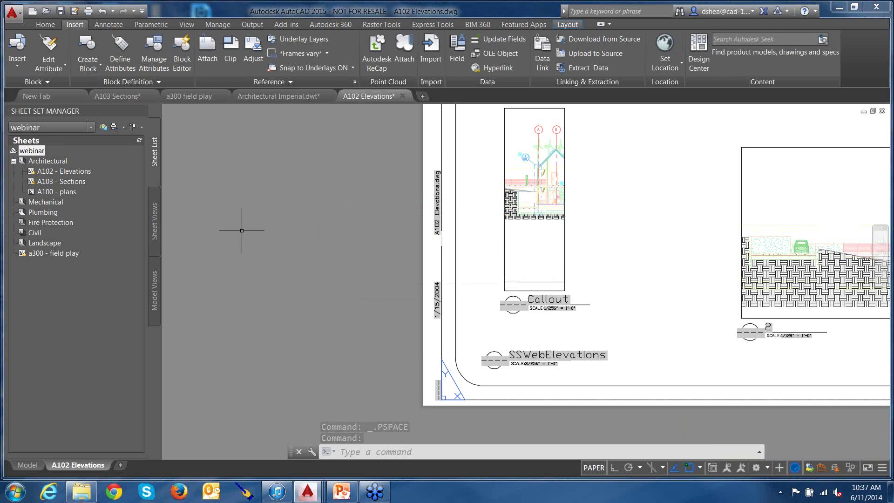
- Review sheet views by category (SSWebElevations, view 2, Callout) and try dragging them onto the sheet
{"action": "left_click", "coordinate": [155, 221]}
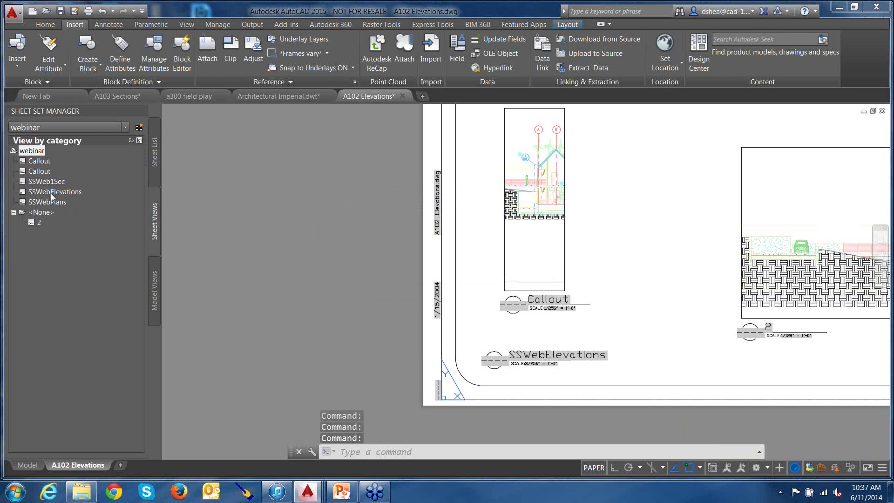
{"action": "left_click", "coordinate": [52, 192]}
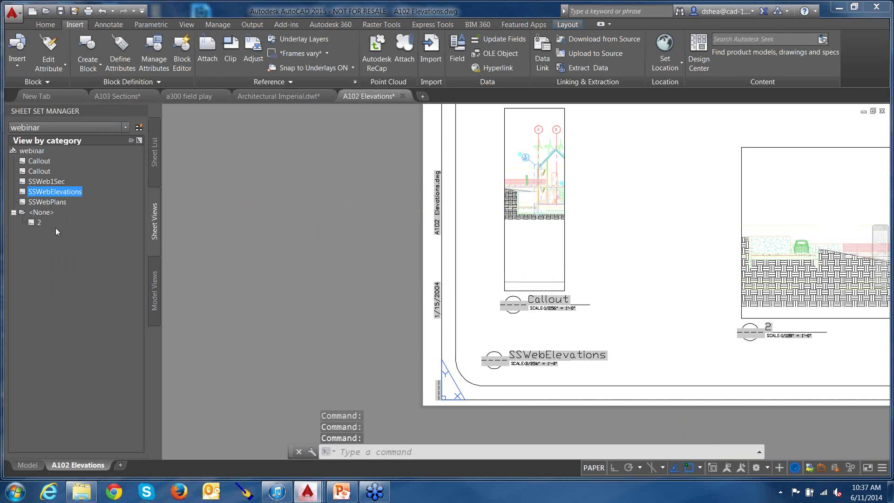
{"action": "left_click", "coordinate": [39, 222]}
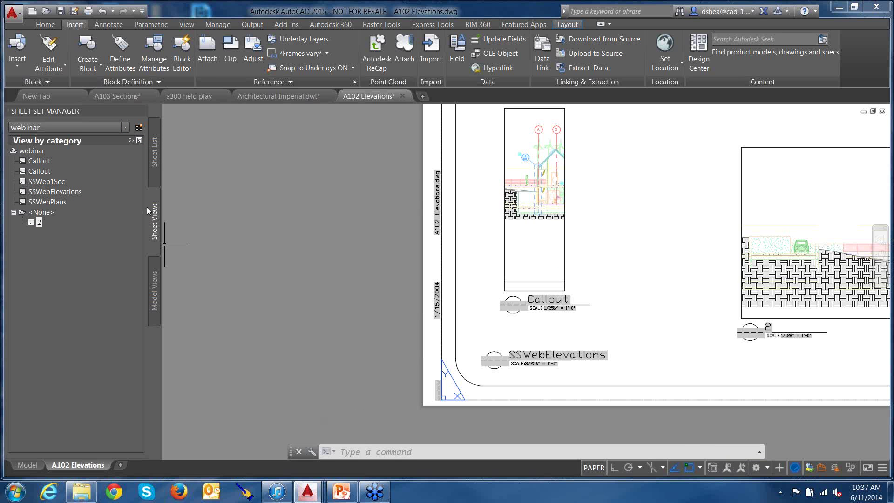
{"action": "left_click", "coordinate": [40, 171]}
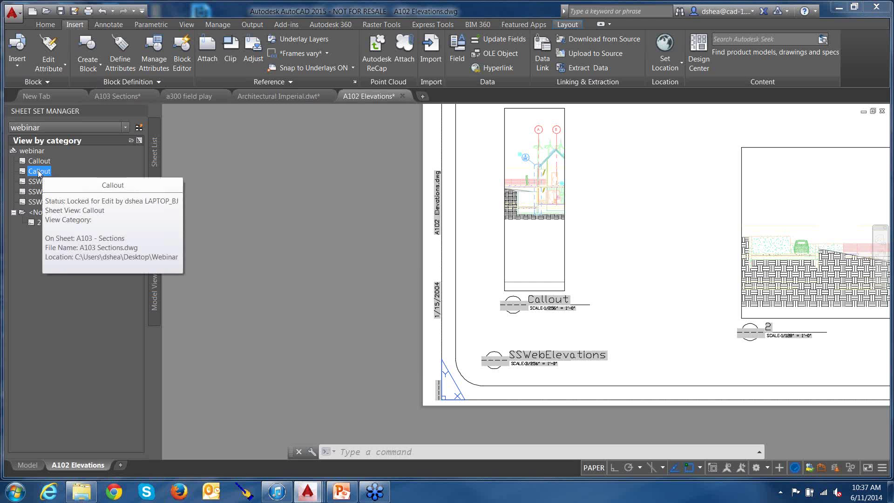
{"action": "left_click_drag", "start_coordinate": [38, 173], "coordinate": [638, 313]}
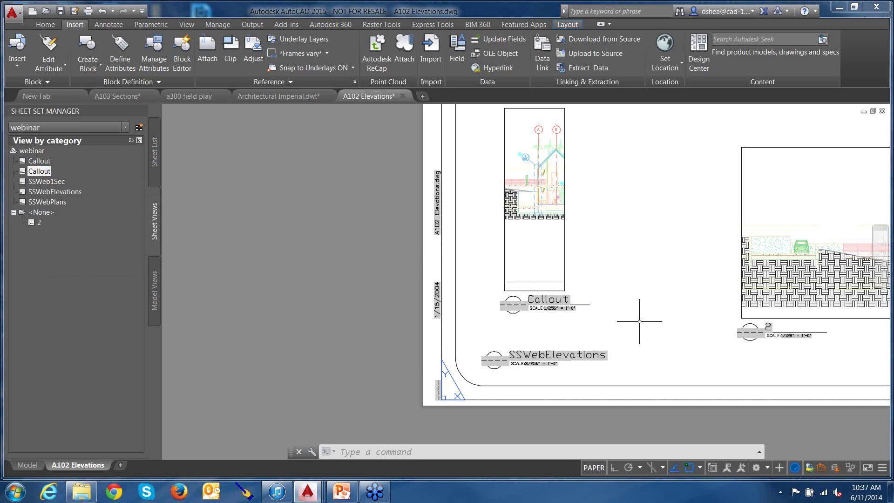
{"action": "scroll", "coordinate": [639, 314], "scroll_direction": "down", "scroll_amount": 5}
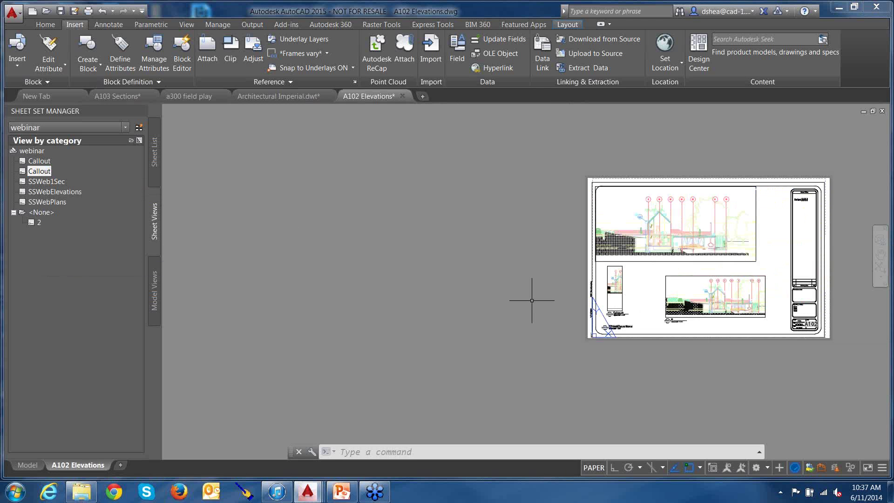
{"action": "middle_click_drag", "start_coordinate": [528, 304], "coordinate": [324, 303]}
{"action": "left_click", "coordinate": [38, 223]}
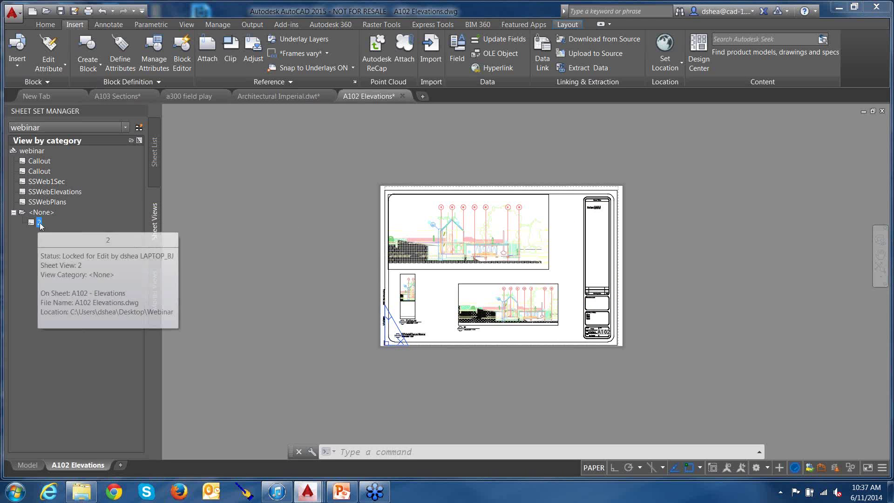
{"action": "left_click_drag", "start_coordinate": [39, 225], "coordinate": [582, 254]}
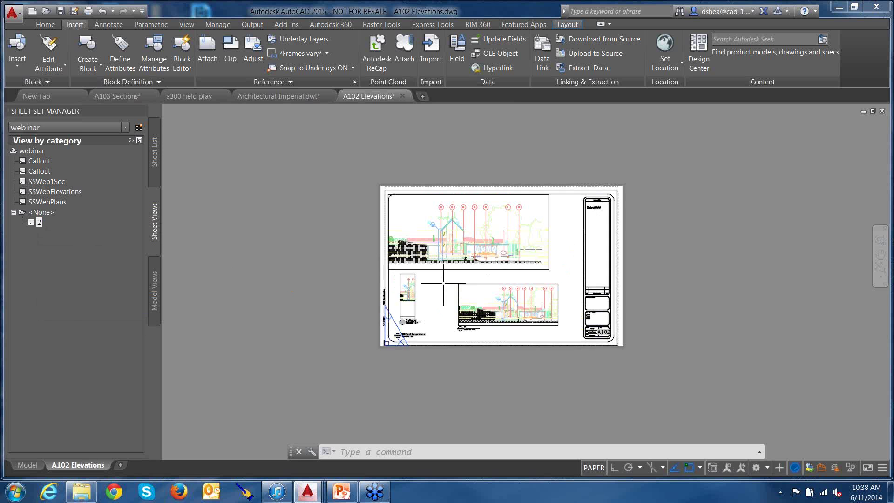
{"action": "left_click", "coordinate": [415, 281]}
- Pan to the callout area on A103 Sections and show the Place Callout Block choices for view 2
{"action": "scroll", "coordinate": [436, 285], "scroll_direction": "up", "scroll_amount": 4}
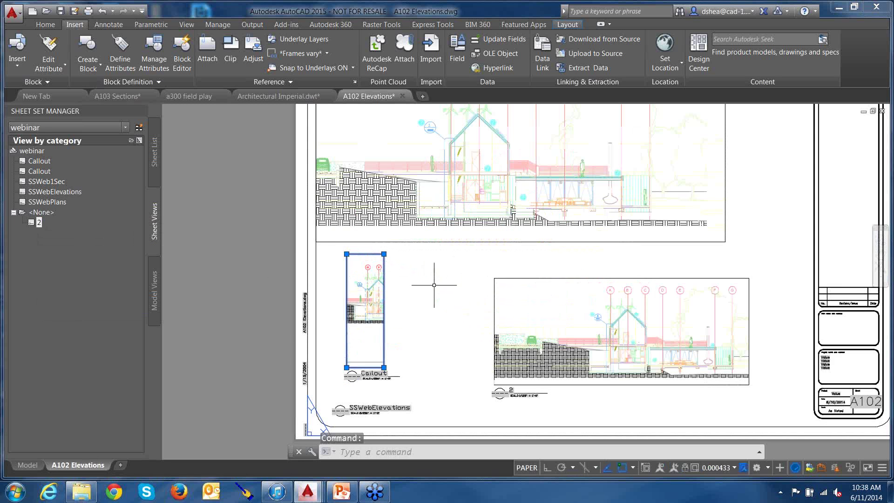
{"action": "middle_click_drag", "start_coordinate": [434, 285], "coordinate": [462, 269]}
{"action": "key", "text": "Escape"}
{"action": "key", "text": "Escape"}
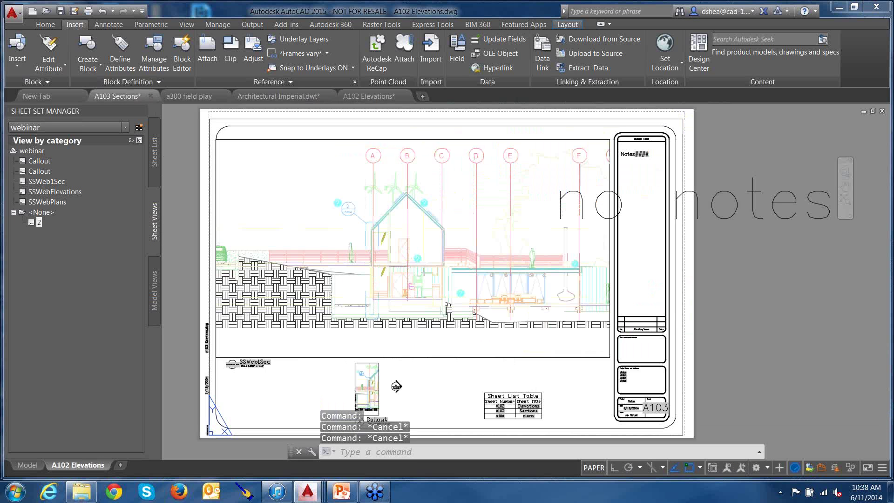
{"action": "scroll", "coordinate": [400, 376], "scroll_direction": "up", "scroll_amount": 5}
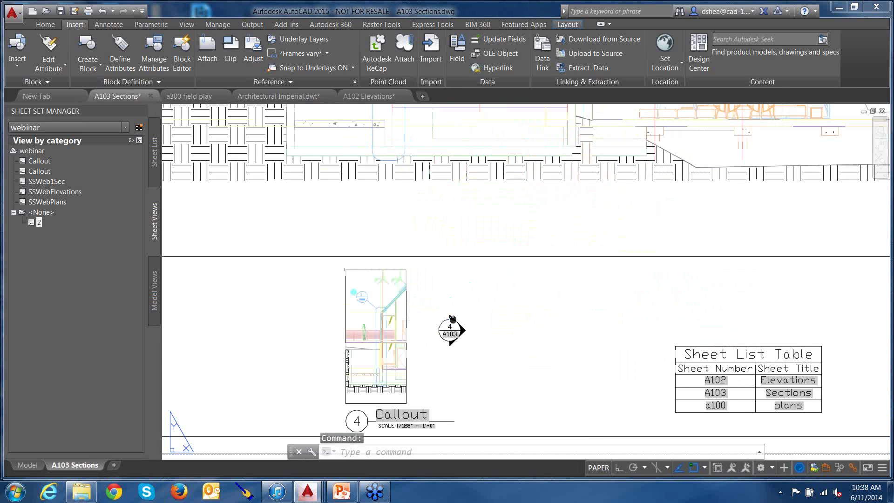
{"action": "middle_click_drag", "start_coordinate": [452, 319], "coordinate": [535, 292]}
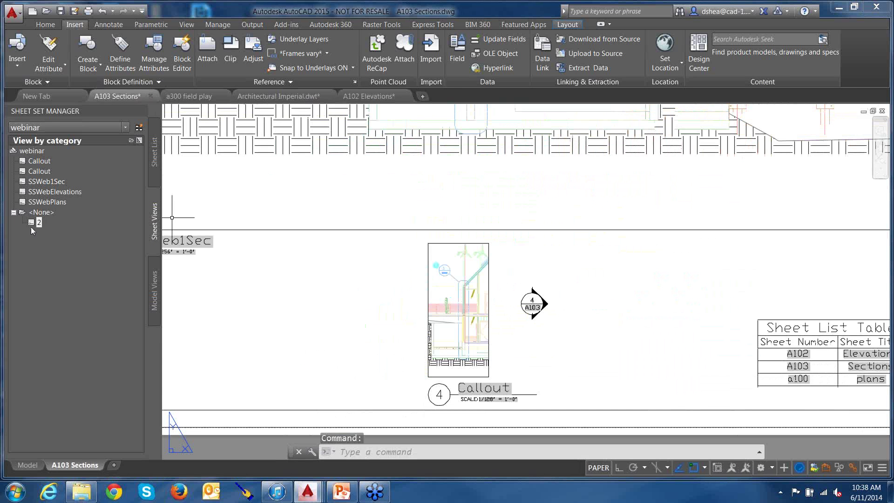
{"action": "right_click", "coordinate": [41, 223]}
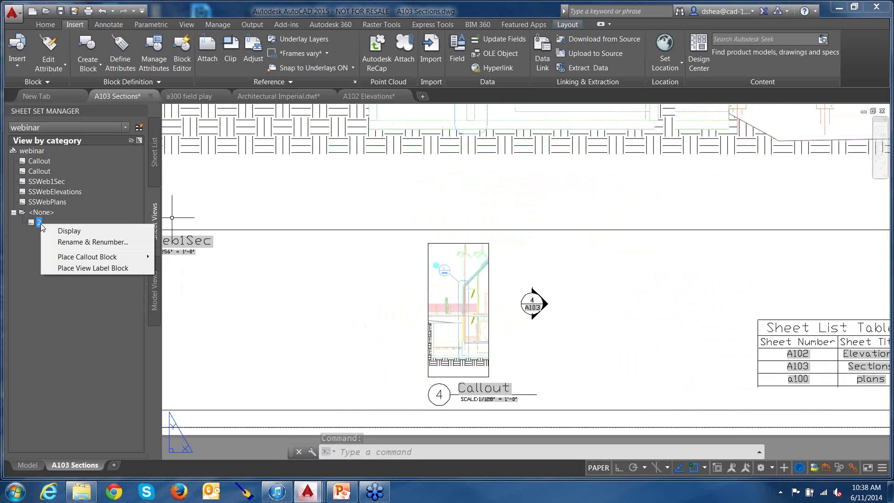
{"action": "mouse_move", "coordinate": [83, 258]}
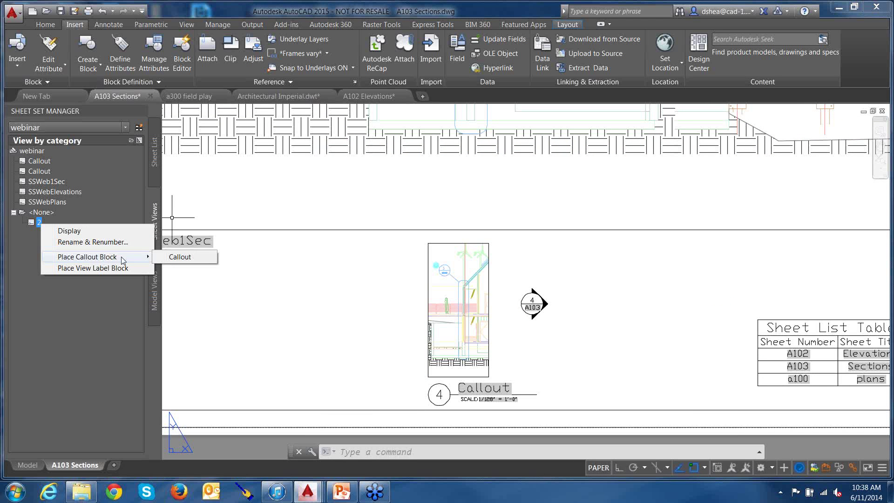
- Insert a Callout block left of the section viewport on A103 Sections
{"action": "left_click", "coordinate": [203, 259]}
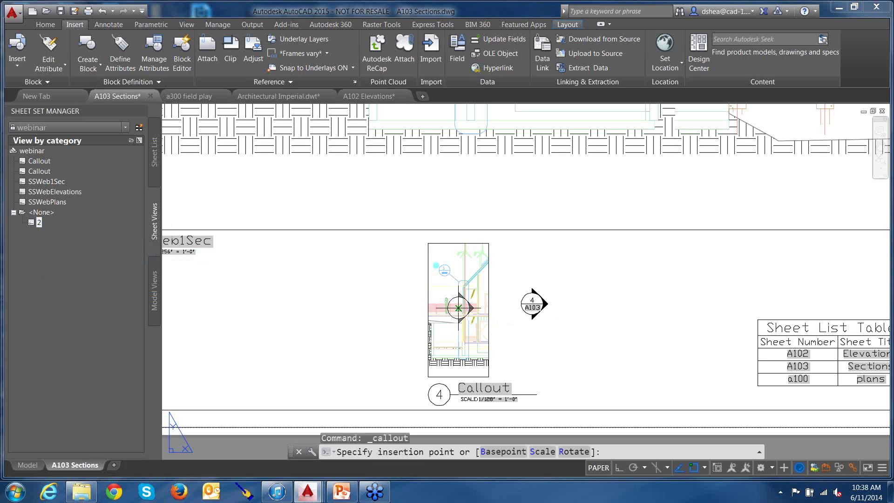
{"action": "left_click", "coordinate": [375, 269]}
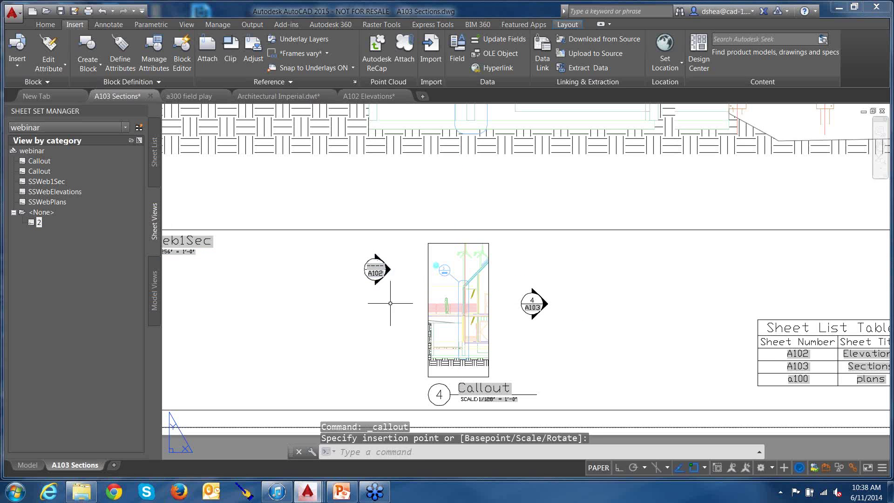
{"action": "scroll", "coordinate": [399, 278], "scroll_direction": "up", "scroll_amount": 4}
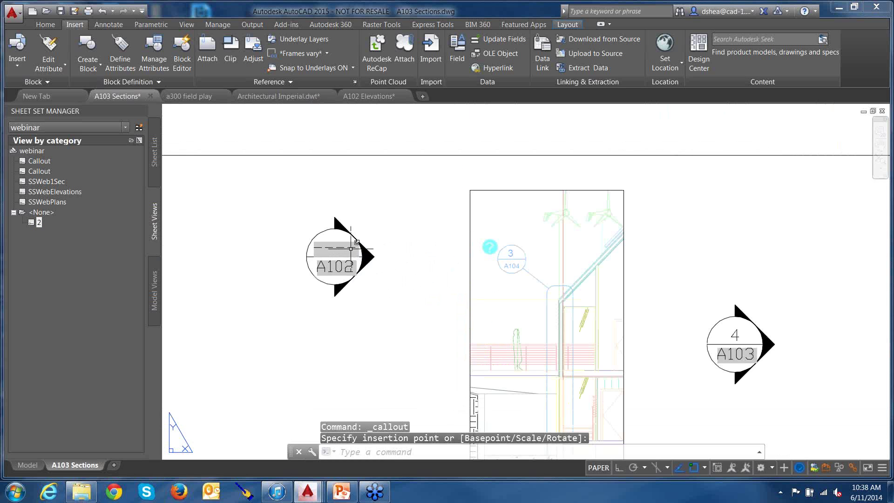
{"action": "scroll", "coordinate": [475, 296], "scroll_direction": "down", "scroll_amount": 3}
{"action": "middle_click_drag", "start_coordinate": [479, 294], "coordinate": [421, 278]}
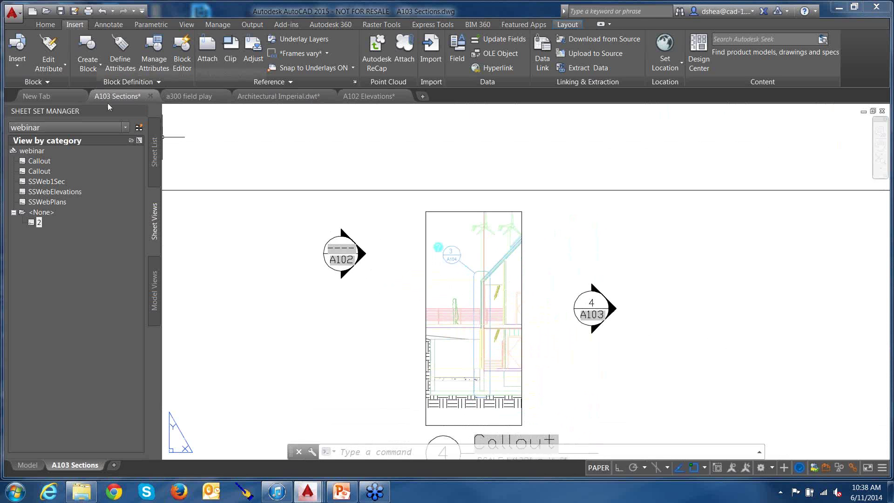
- Set the new callout's VIEWNUMBER to 5 so it reads 5/A102
{"action": "mouse_move", "coordinate": [110, 107]}
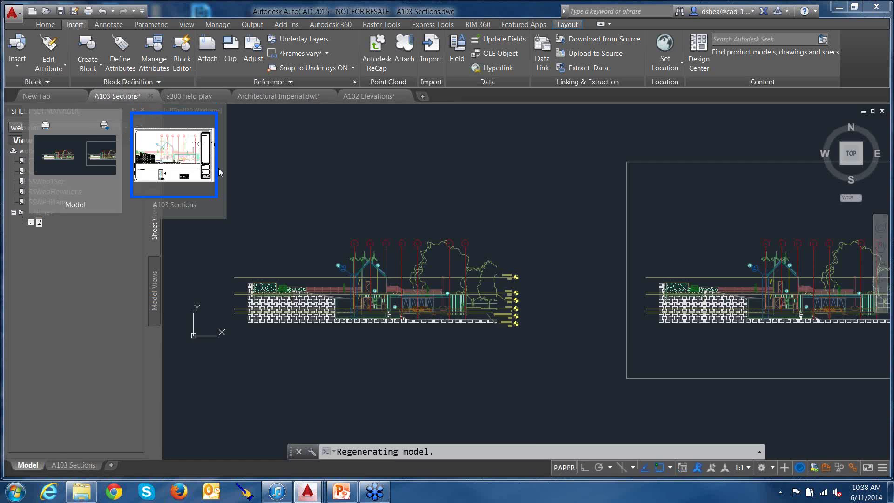
{"action": "left_click", "coordinate": [347, 260]}
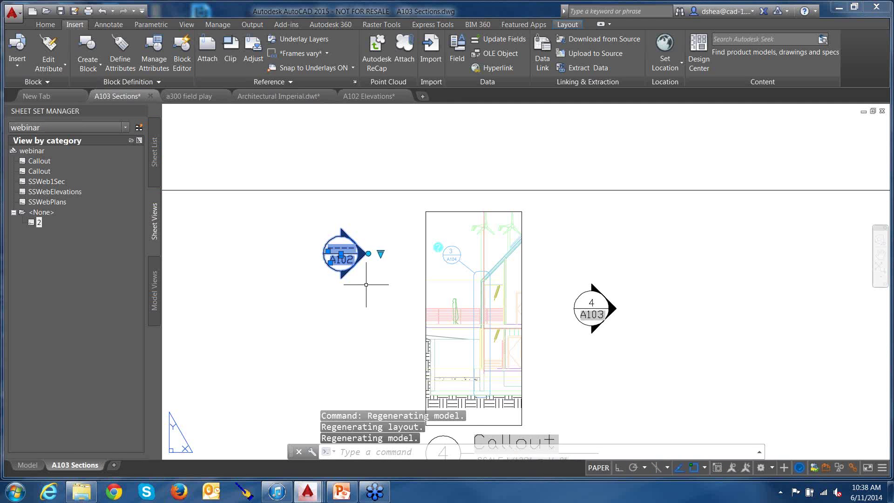
{"action": "middle_click_drag", "start_coordinate": [366, 285], "coordinate": [382, 295]}
{"action": "key", "text": "Escape"}
{"action": "key", "text": "Escape"}
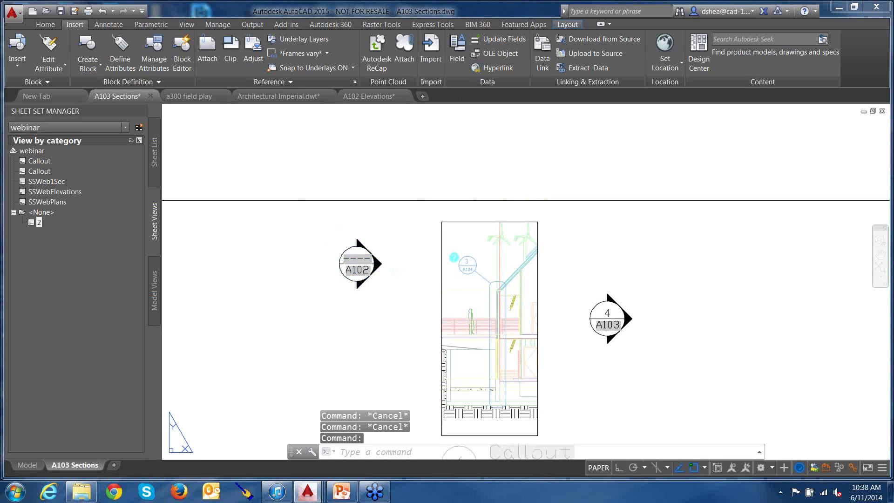
{"action": "double_click", "coordinate": [357, 257]}
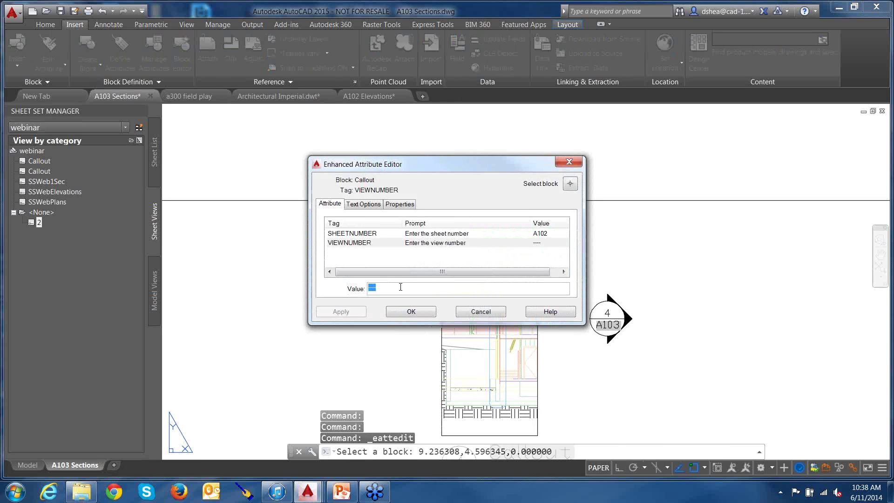
{"action": "type", "text": "5"}
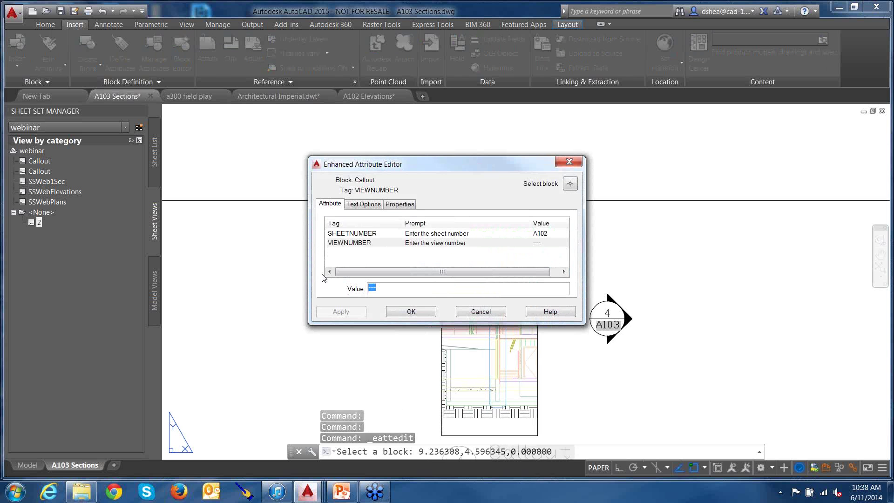
{"action": "left_click", "coordinate": [411, 312]}
{"action": "middle_click_drag", "start_coordinate": [399, 274], "coordinate": [423, 274]}
{"action": "key", "text": "Escape"}
{"action": "key", "text": "Escape"}
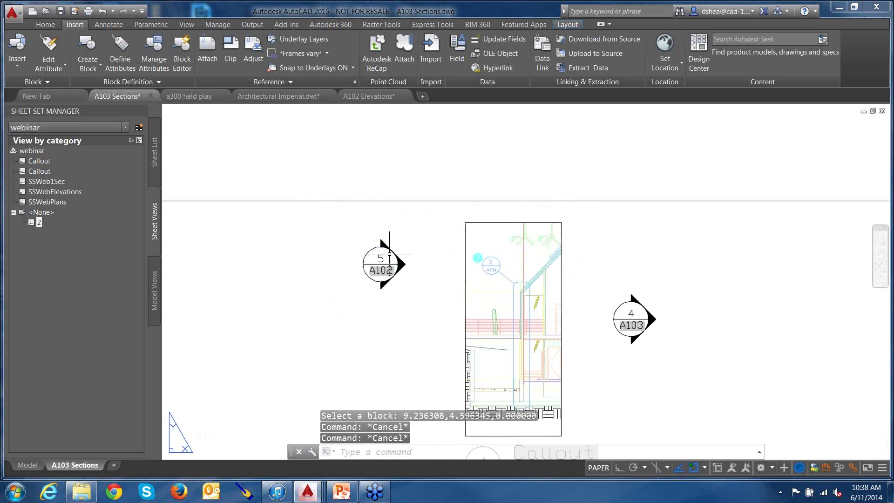
{"action": "left_click", "coordinate": [389, 251]}
{"action": "key", "text": "Escape"}
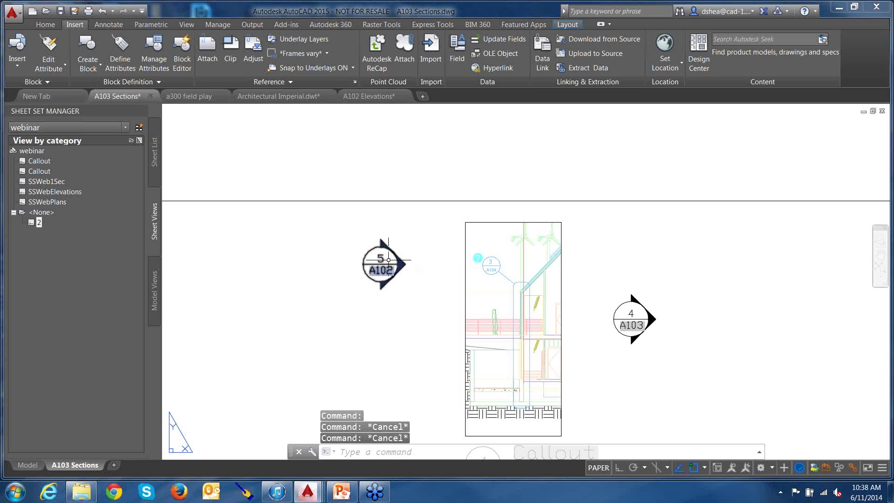
{"action": "left_click", "coordinate": [369, 246]}
{"action": "key", "text": "Escape"}
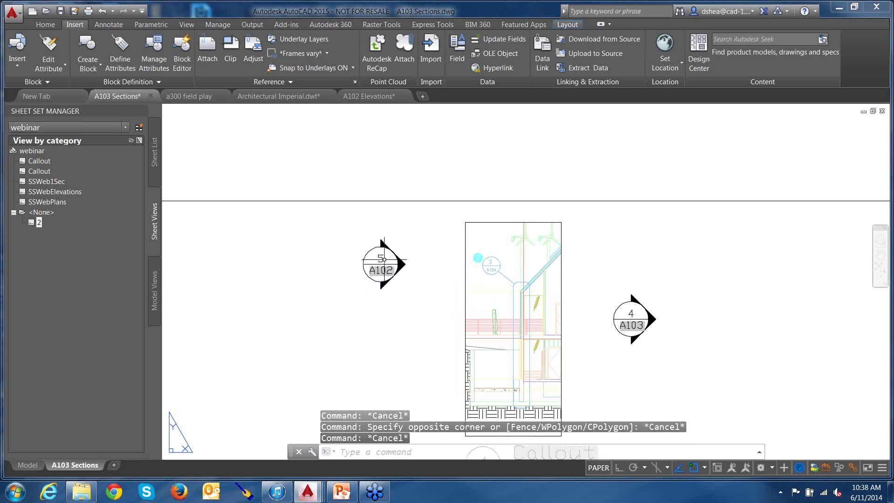
{"action": "middle_click_drag", "start_coordinate": [293, 264], "coordinate": [305, 244]}
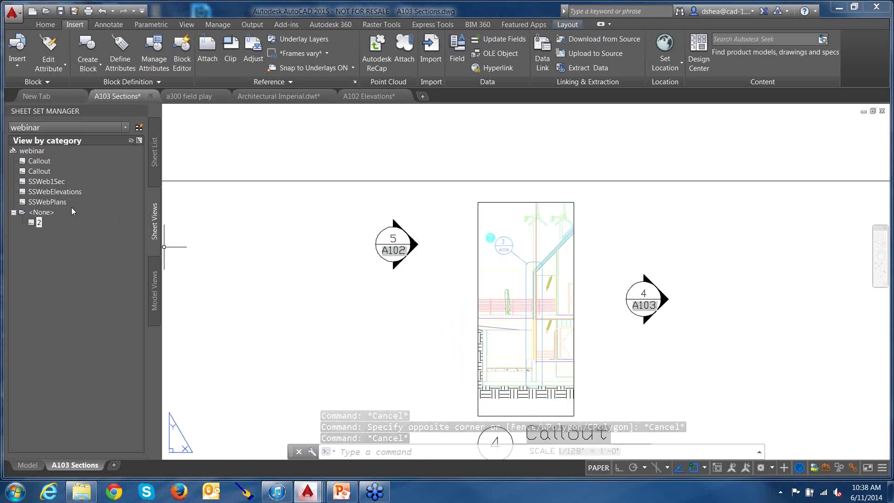
- Place a view label for sheet view 2 (1/128" = 1'-0") left of the section viewport
{"action": "right_click", "coordinate": [41, 224]}
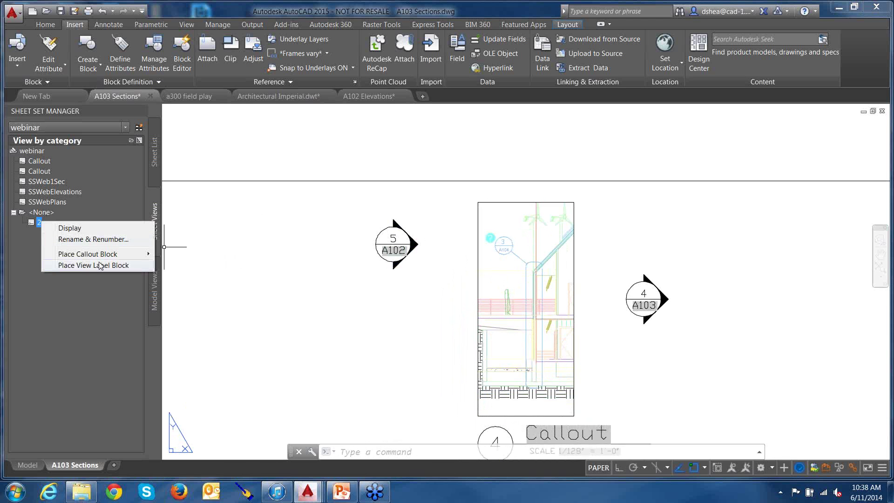
{"action": "left_click", "coordinate": [112, 264]}
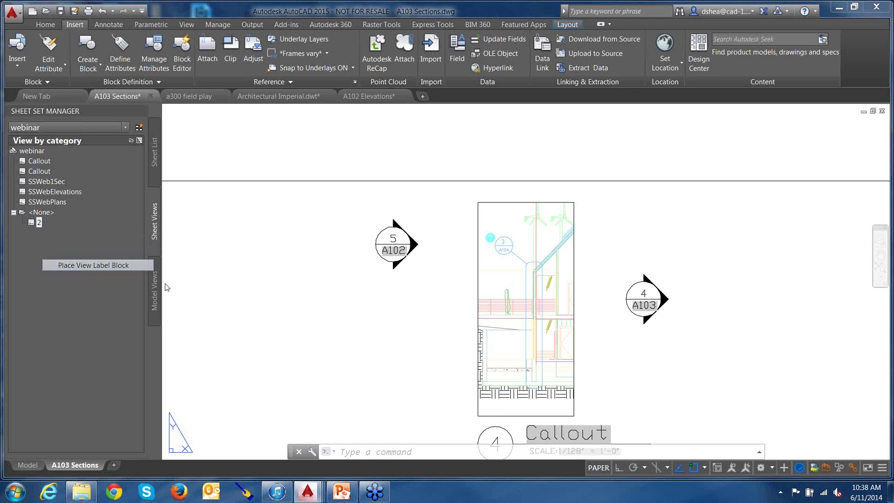
{"action": "left_click", "coordinate": [319, 300]}
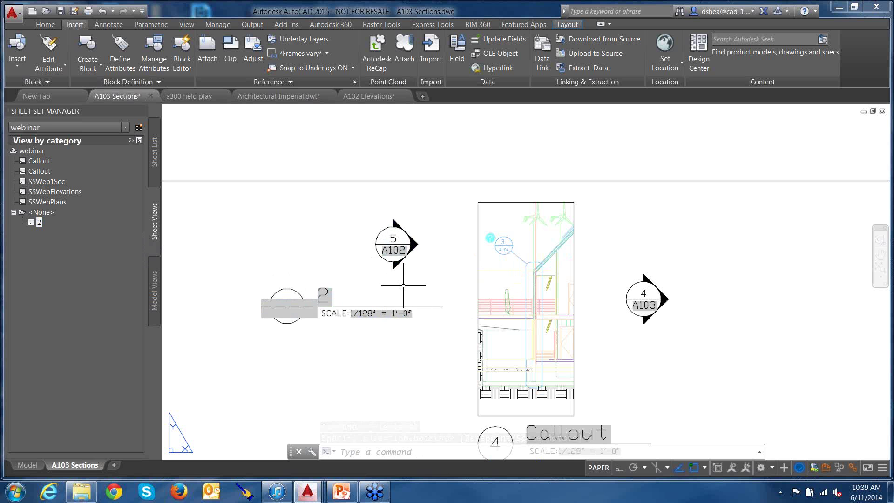
{"action": "key", "text": "Escape"}
{"action": "key", "text": "Escape"}
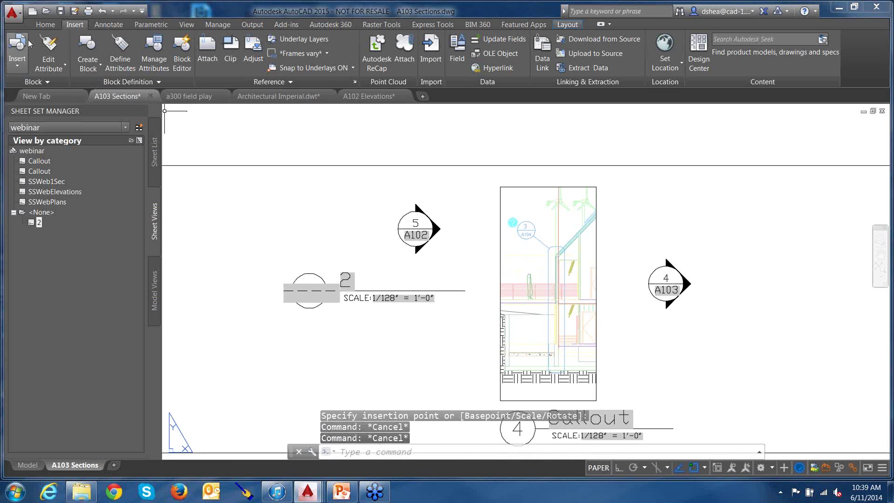
- Open 0000 Blocks.dwg from the Webinar folder and pan to its 101 callout symbols
{"action": "left_click", "coordinate": [46, 10]}
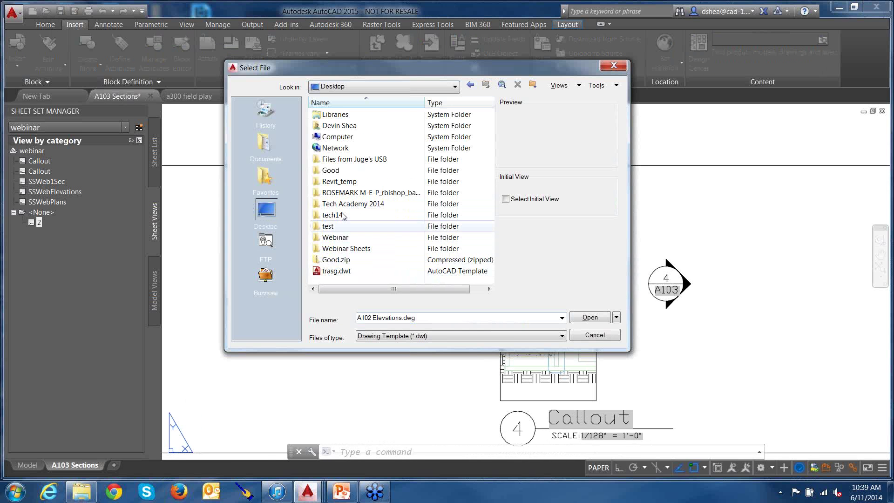
{"action": "double_click", "coordinate": [340, 239]}
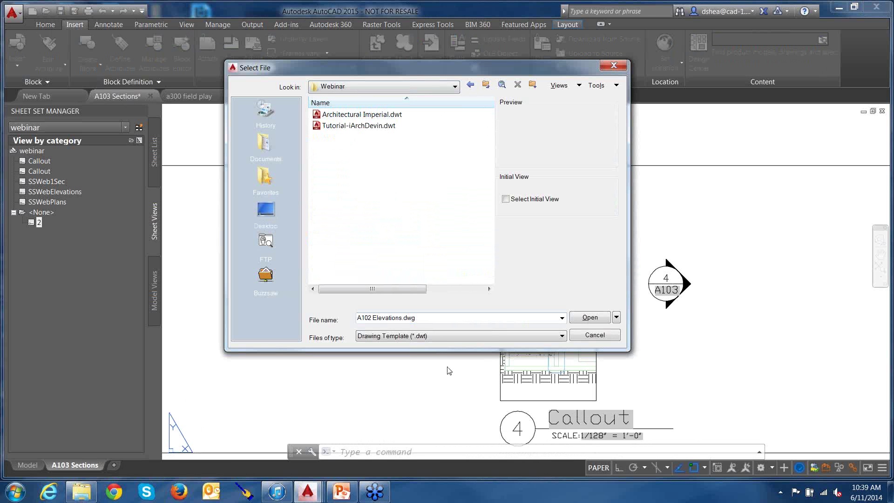
{"action": "left_click", "coordinate": [443, 336]}
{"action": "left_click", "coordinate": [419, 345]}
{"action": "double_click", "coordinate": [348, 115]}
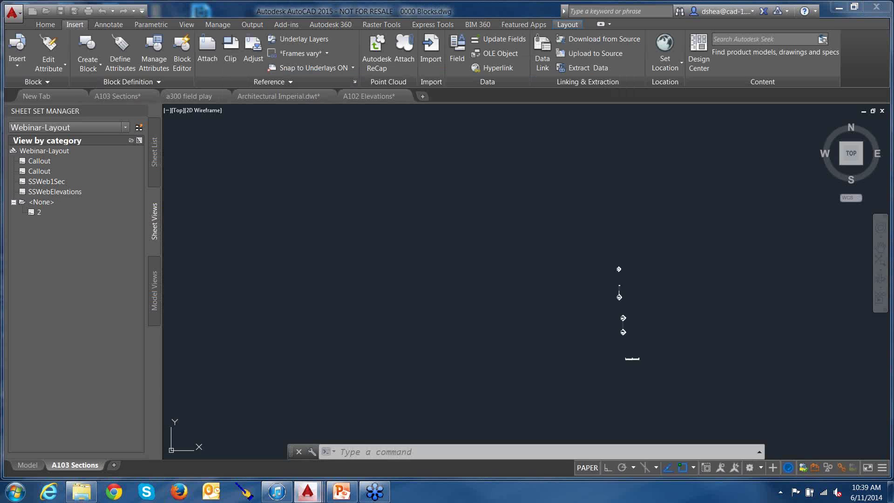
{"action": "scroll", "coordinate": [484, 219], "scroll_direction": "up", "scroll_amount": 5}
{"action": "middle_click_drag", "start_coordinate": [458, 268], "coordinate": [480, 339]}
{"action": "scroll", "coordinate": [467, 317], "scroll_direction": "up", "scroll_amount": 6}
{"action": "scroll", "coordinate": [466, 318], "scroll_direction": "down", "scroll_amount": 6}
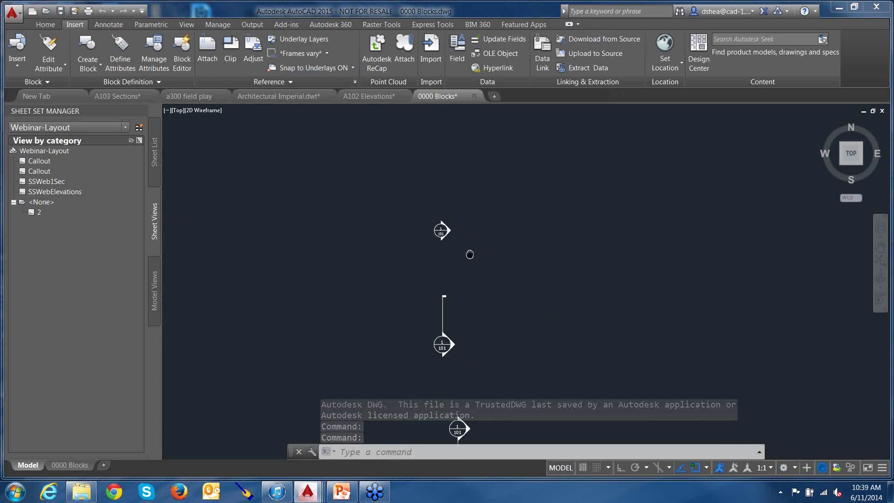
- Browse the Annotation tool palette, then close 0000 Blocks.dwg without saving changes
{"action": "left_click", "coordinate": [187, 24]}
{"action": "left_click", "coordinate": [206, 53]}
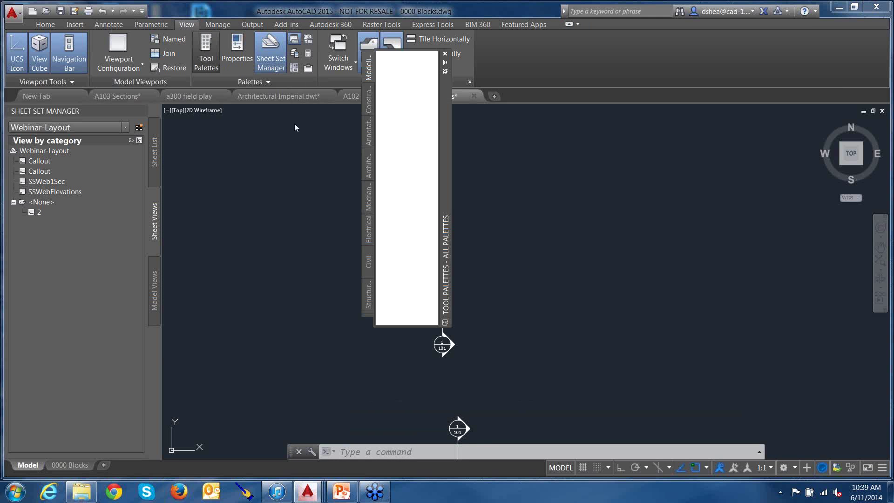
{"action": "left_click", "coordinate": [370, 132]}
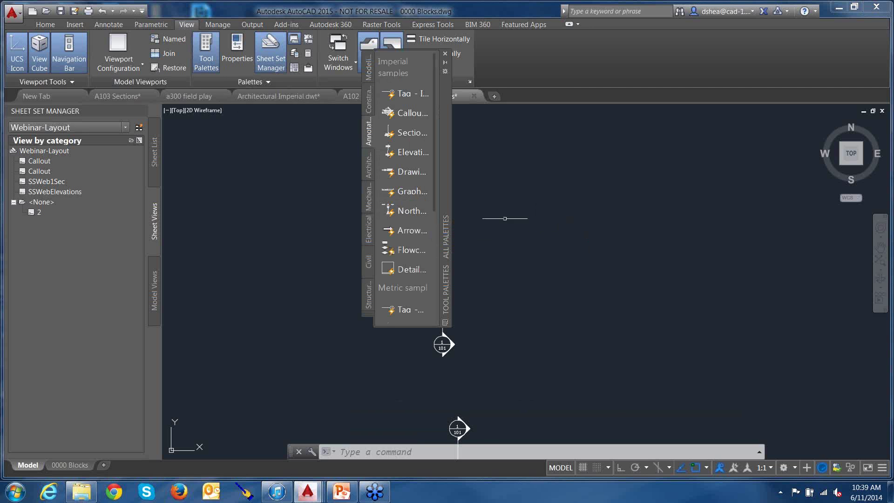
{"action": "middle_click_drag", "start_coordinate": [542, 219], "coordinate": [525, 236]}
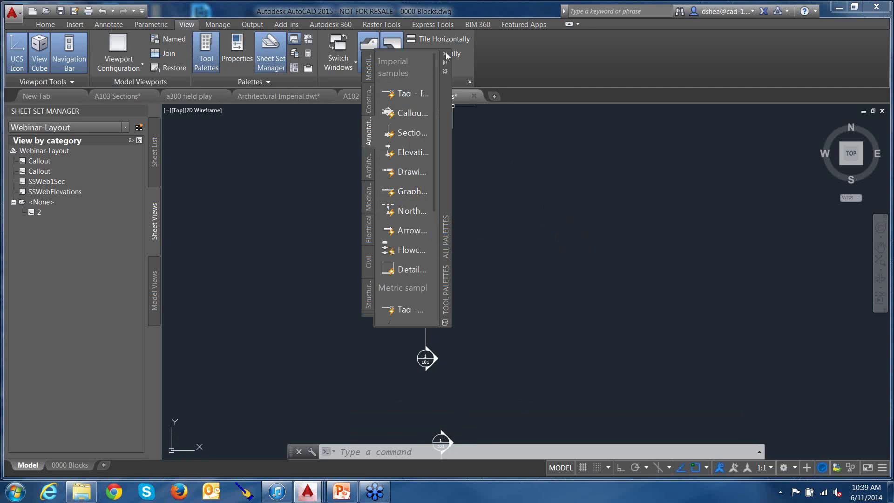
{"action": "left_click", "coordinate": [446, 55]}
{"action": "left_click", "coordinate": [475, 96]}
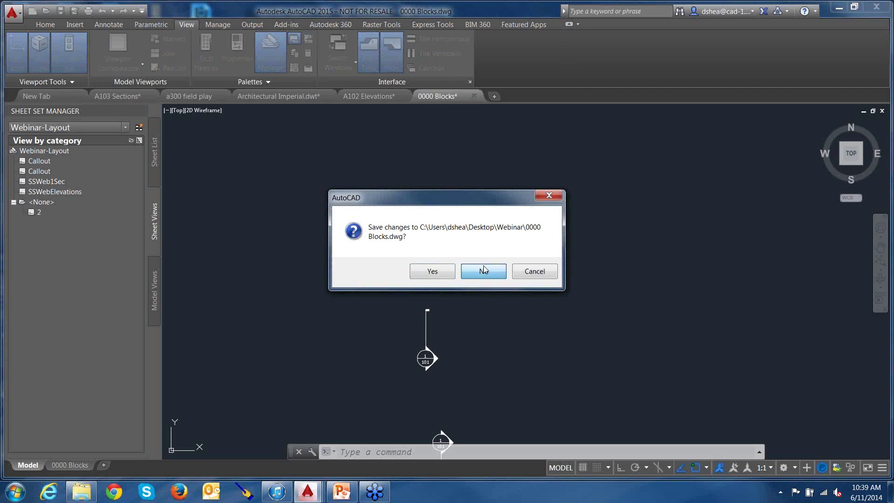
{"action": "left_click", "coordinate": [484, 271]}
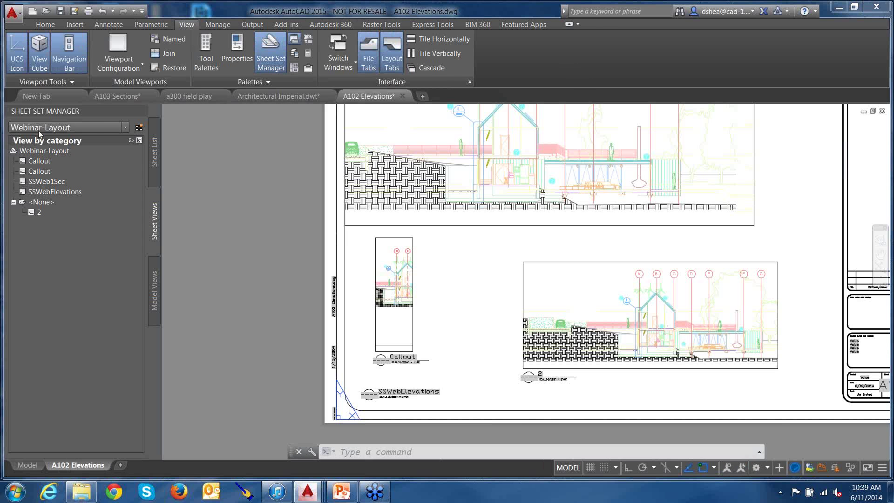
- Load the webinar sheet set and review its properties, cancelling without changes
{"action": "right_click", "coordinate": [40, 151]}
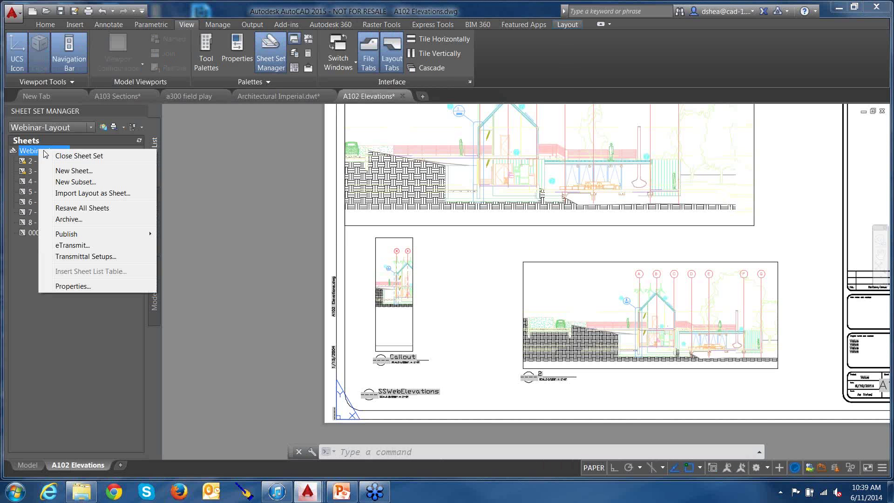
{"action": "left_click", "coordinate": [90, 127]}
{"action": "left_click", "coordinate": [77, 142]}
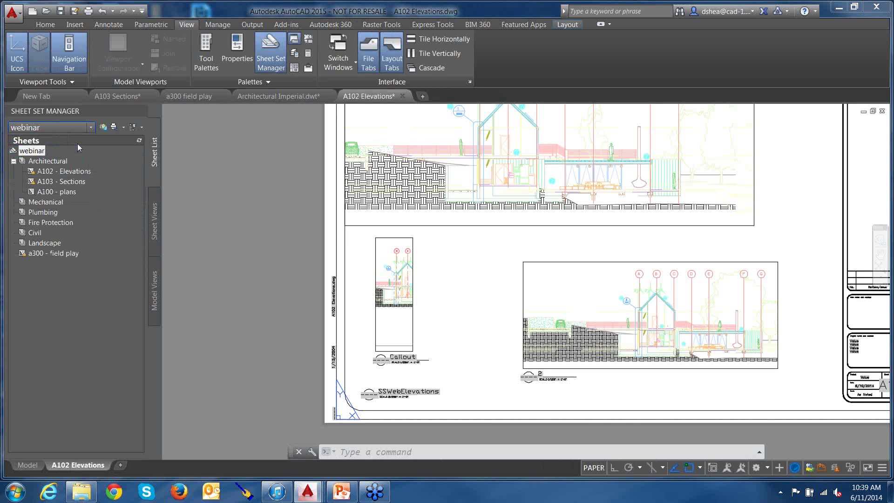
{"action": "right_click", "coordinate": [38, 153]}
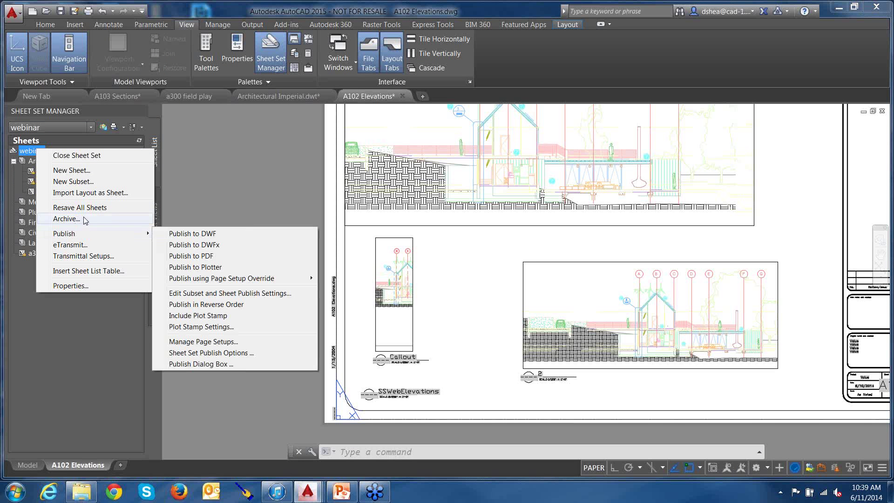
{"action": "left_click", "coordinate": [79, 285]}
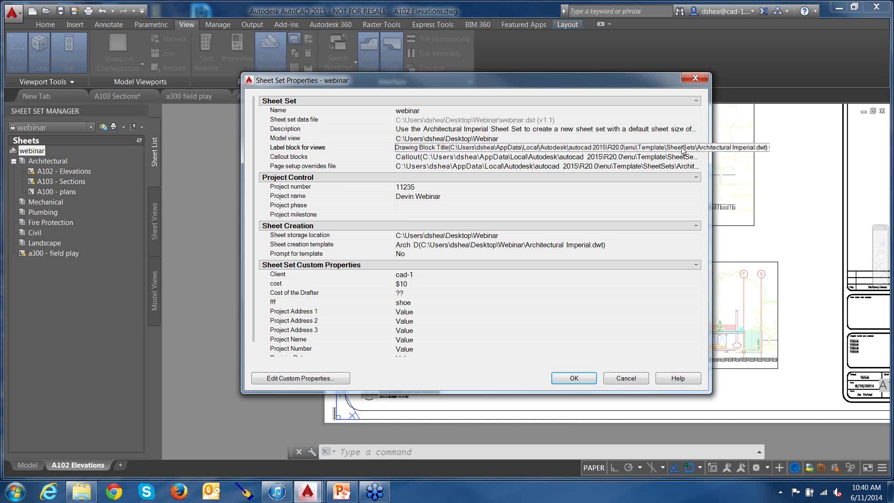
{"action": "left_click", "coordinate": [626, 378]}
- Switch to the Home ribbon tab and move from the layout to model space
{"action": "middle_click_drag", "start_coordinate": [512, 240], "coordinate": [511, 248]}
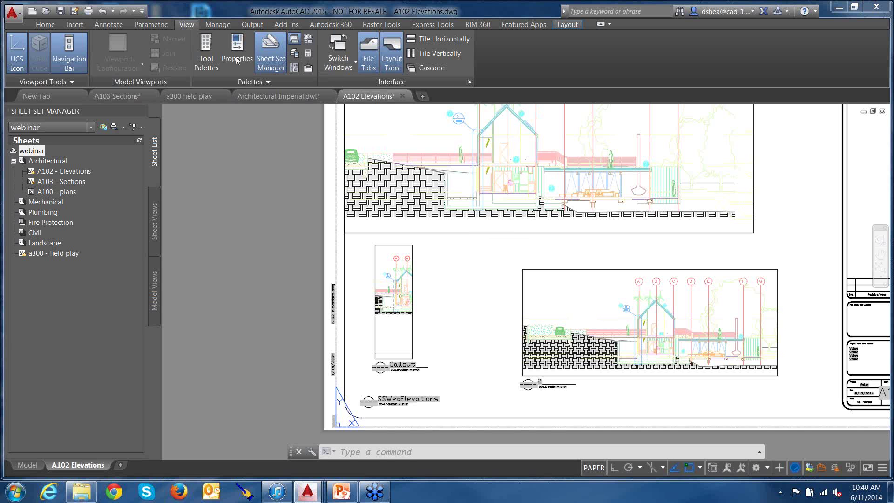
{"action": "left_click", "coordinate": [45, 24]}
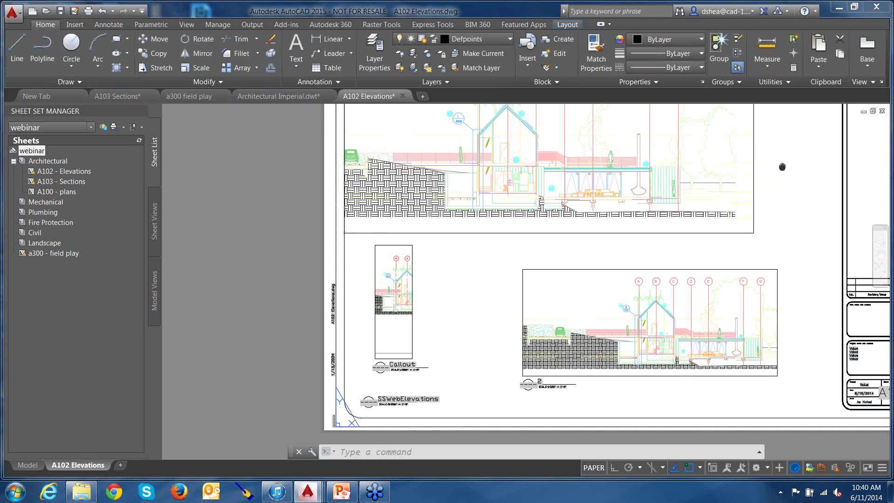
{"action": "left_click_drag", "start_coordinate": [783, 167], "coordinate": [770, 171]}
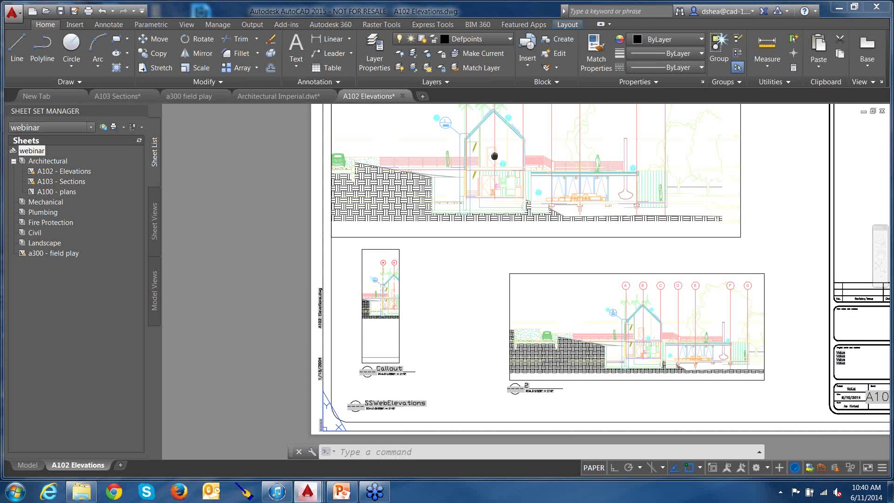
{"action": "middle_click_drag", "start_coordinate": [495, 157], "coordinate": [478, 167]}
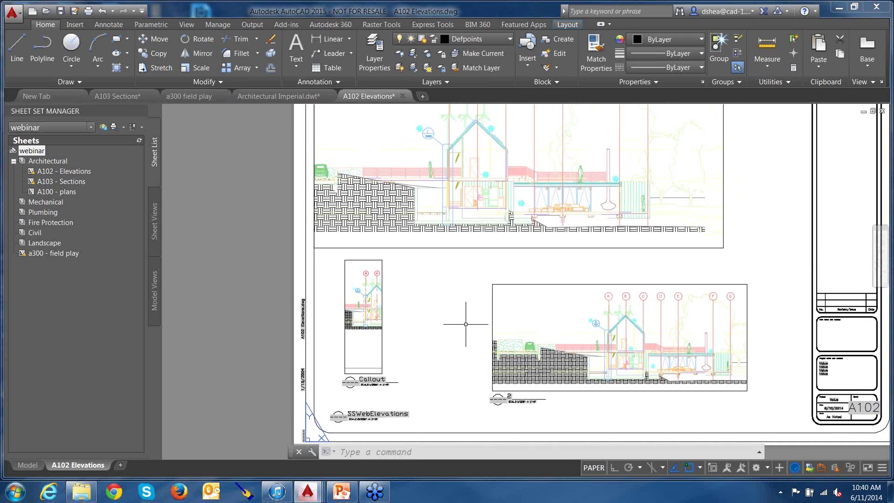
{"action": "middle_click_drag", "start_coordinate": [465, 324], "coordinate": [432, 273]}
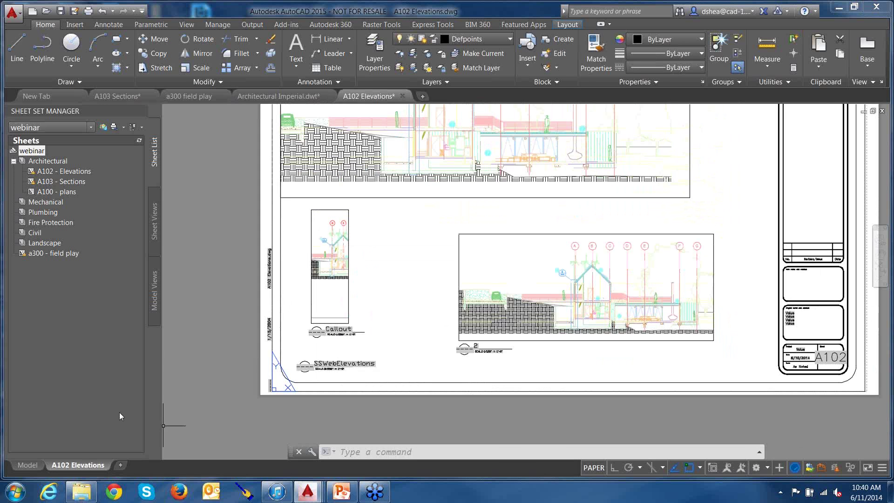
{"action": "left_click", "coordinate": [27, 467]}
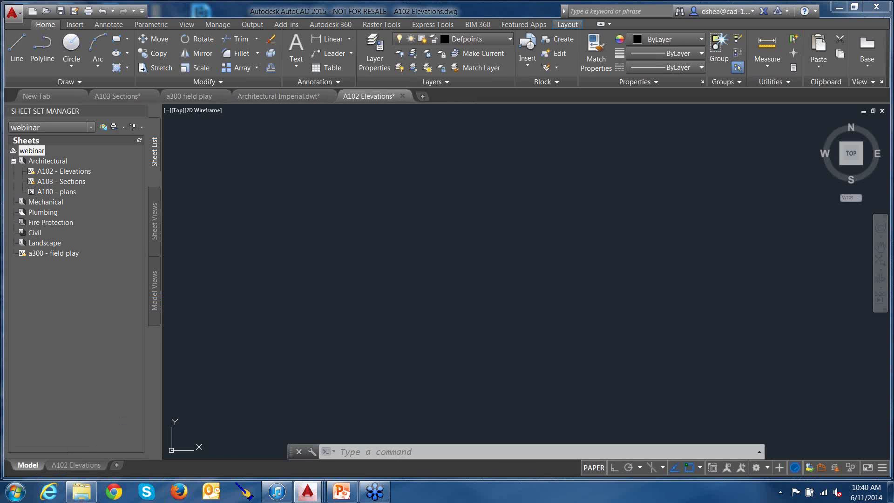
- Zoom to extents with Z then E, and start the FIELD command
{"action": "type", "text": "z"}
{"action": "key", "text": "Return"}
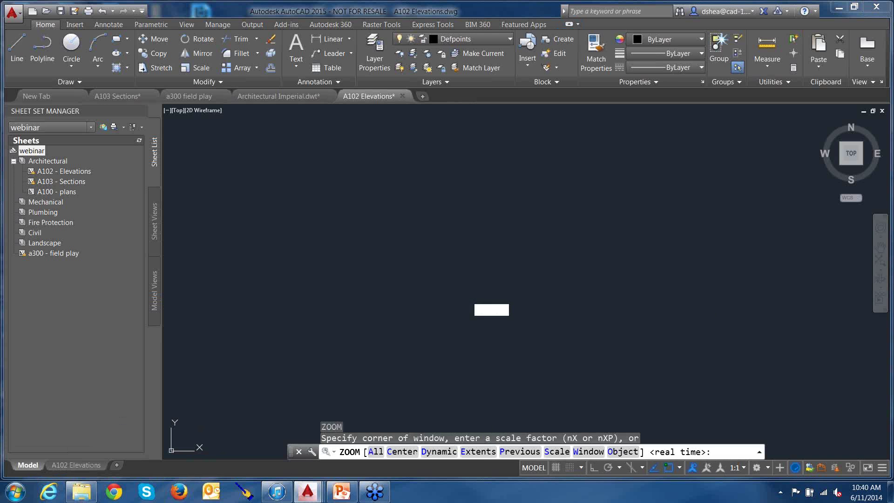
{"action": "type", "text": "e"}
{"action": "key", "text": "Return"}
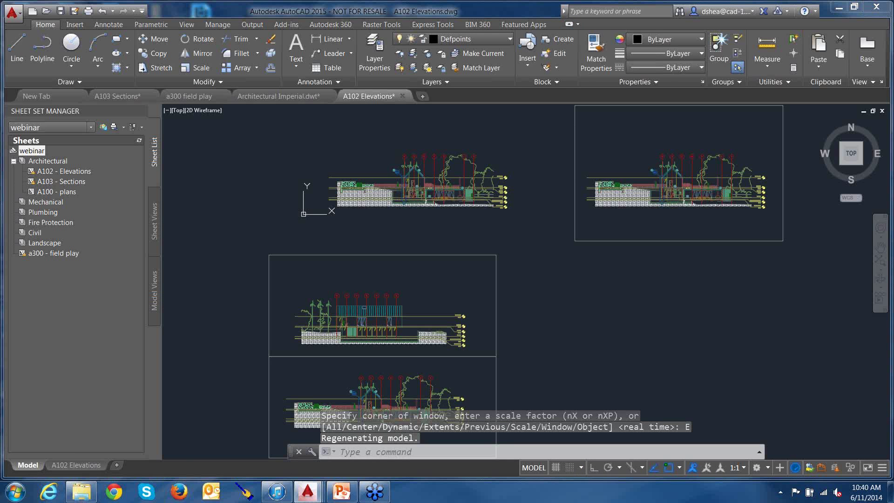
{"action": "type", "text": "field"}
{"action": "key", "text": "Return"}
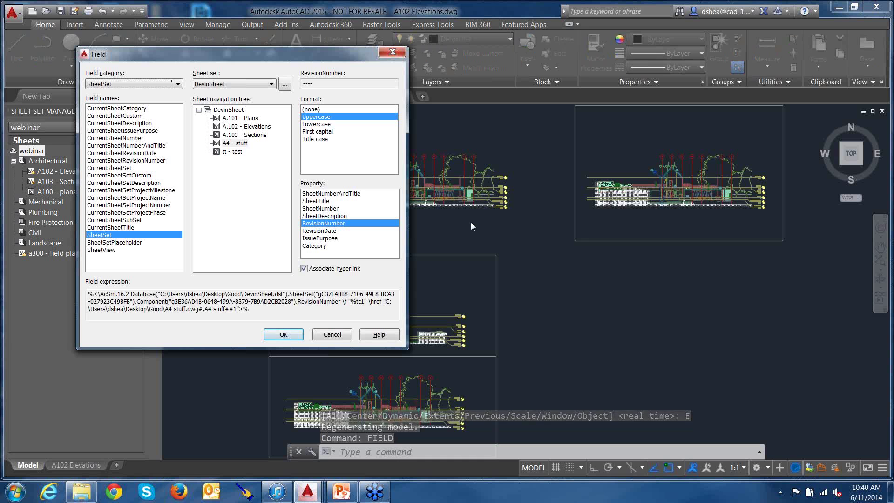
- Pick the Date & Time category, compare Date examples, and choose the 11/06/2014 format
{"action": "left_click", "coordinate": [178, 84]}
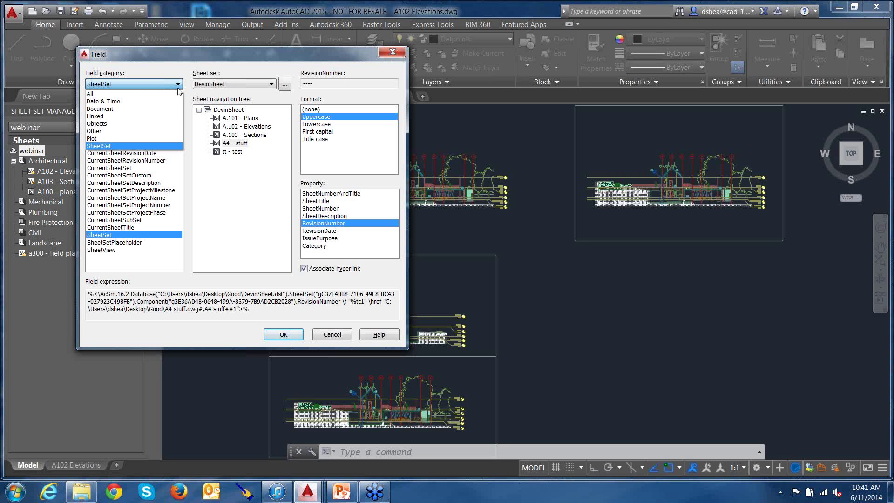
{"action": "left_click", "coordinate": [133, 102]}
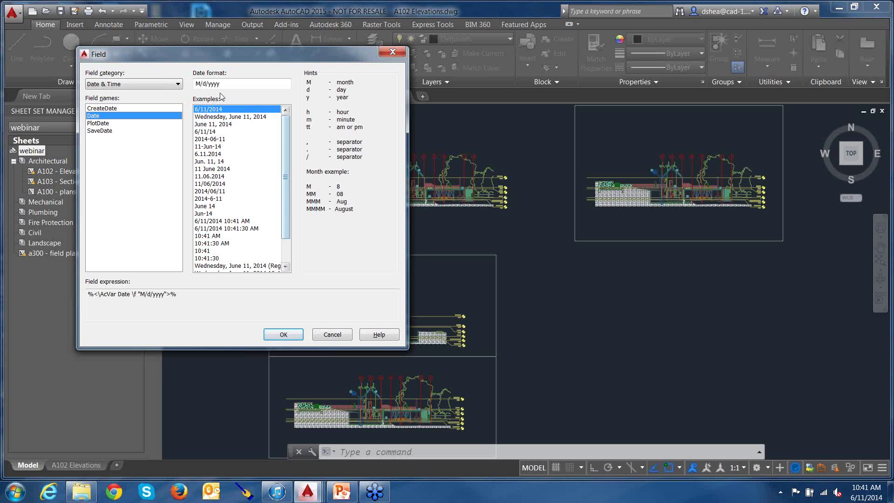
{"action": "left_click", "coordinate": [212, 119]}
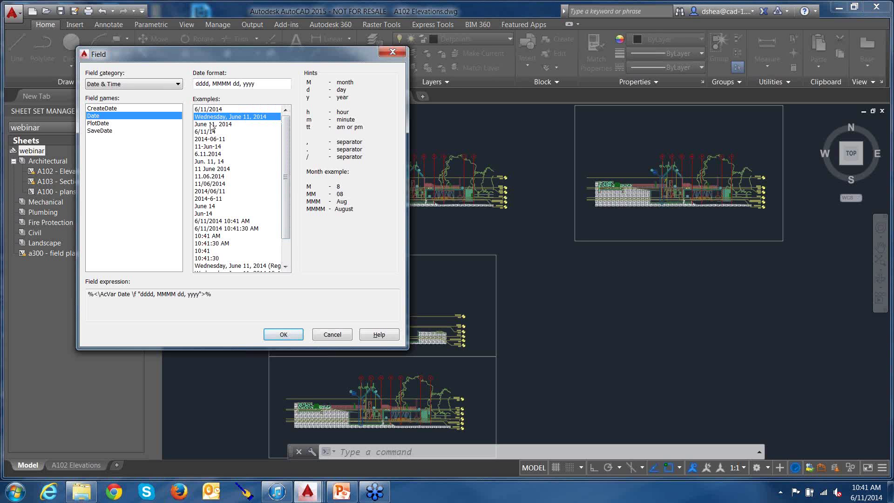
{"action": "left_click", "coordinate": [213, 124]}
{"action": "left_click", "coordinate": [210, 133]}
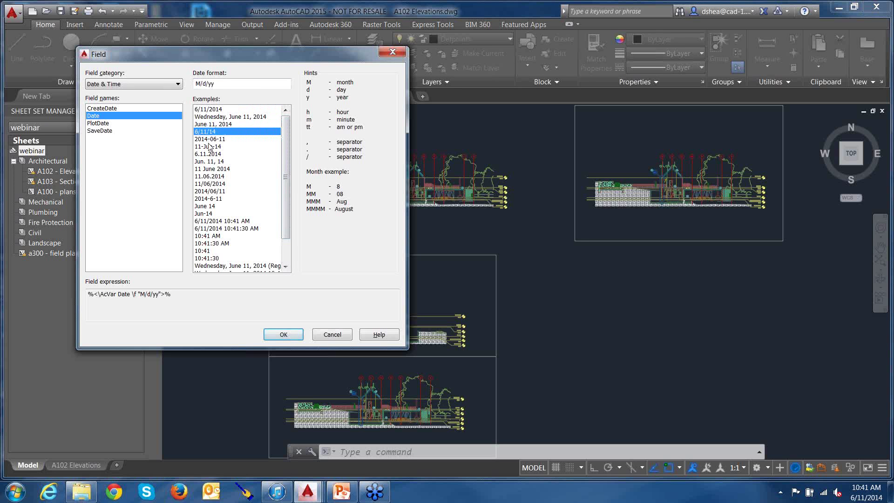
{"action": "left_click", "coordinate": [211, 146]}
{"action": "left_click", "coordinate": [213, 139]}
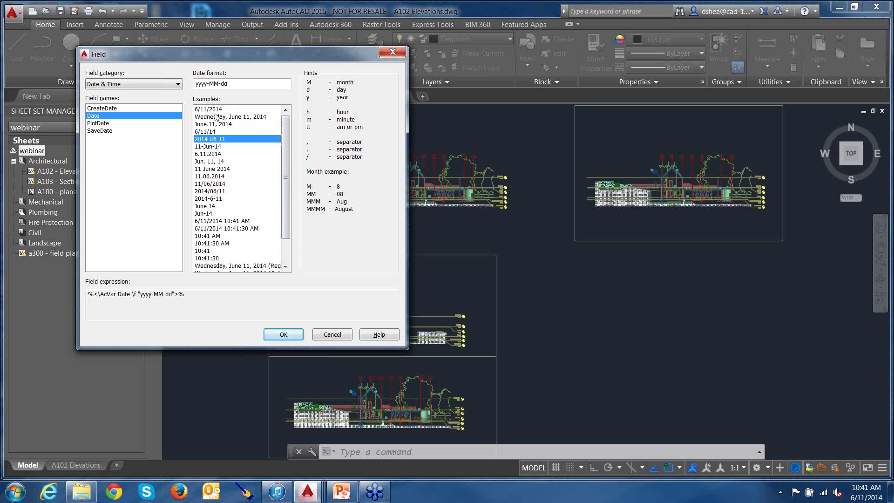
{"action": "left_click", "coordinate": [215, 155]}
{"action": "left_click", "coordinate": [212, 168]}
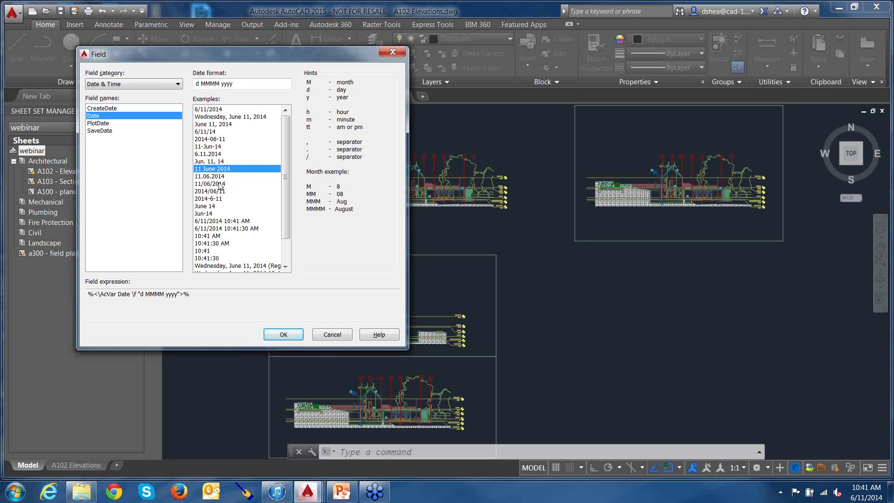
{"action": "left_click", "coordinate": [221, 183]}
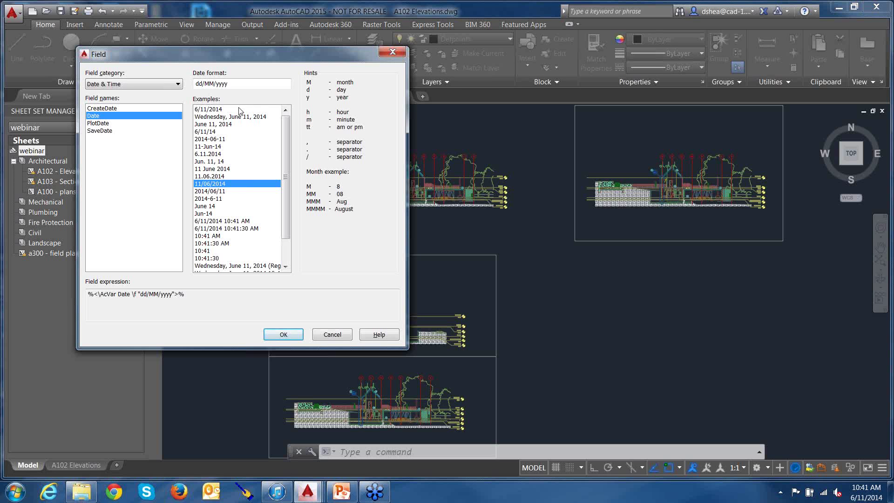
- Edit the date format to mm/DD/yy and confirm the field
{"action": "left_click", "coordinate": [225, 83]}
{"action": "key", "text": "BackSpace"}
{"action": "key", "text": "BackSpace"}
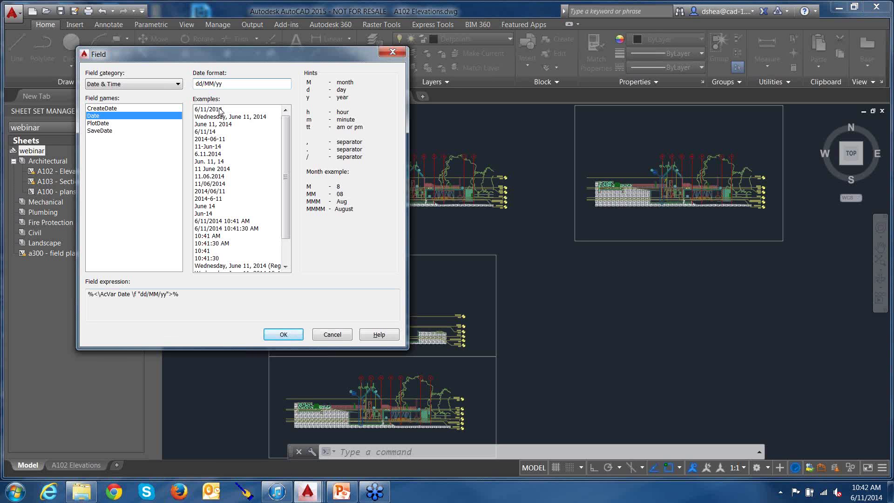
{"action": "key", "text": "BackSpace"}
{"action": "key", "text": "BackSpace"}
{"action": "type", "text": "DD"}
{"action": "key", "text": "BackSpace"}
{"action": "key", "text": "BackSpace"}
{"action": "type", "text": "mm"}
{"action": "left_click", "coordinate": [293, 339]}
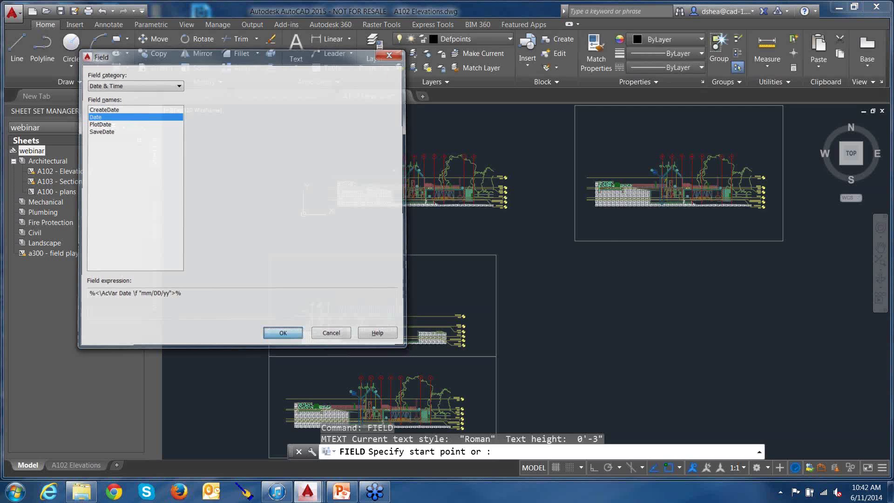
- Zoom in on the placed 42/DD/14 date text and reopen its Field settings
{"action": "scroll", "coordinate": [620, 328], "scroll_direction": "up", "scroll_amount": 2}
{"action": "scroll", "coordinate": [620, 328], "scroll_direction": "up", "scroll_amount": 3}
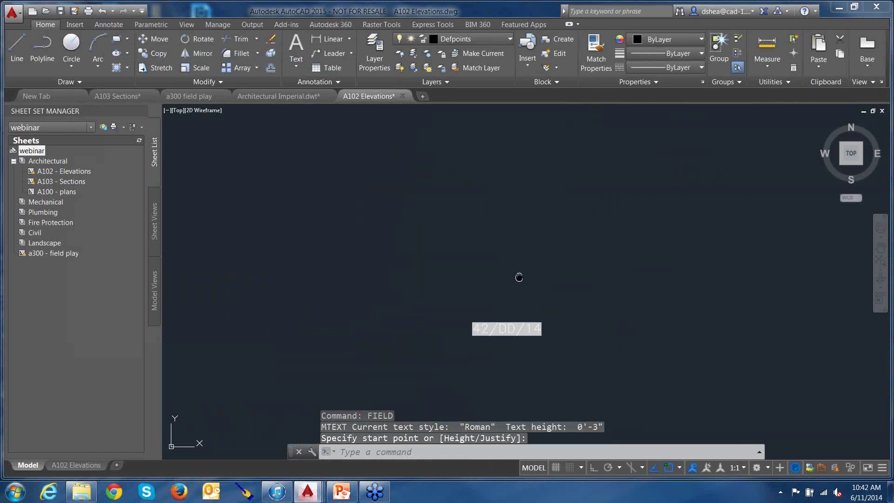
{"action": "scroll", "coordinate": [510, 252], "scroll_direction": "up", "scroll_amount": 6}
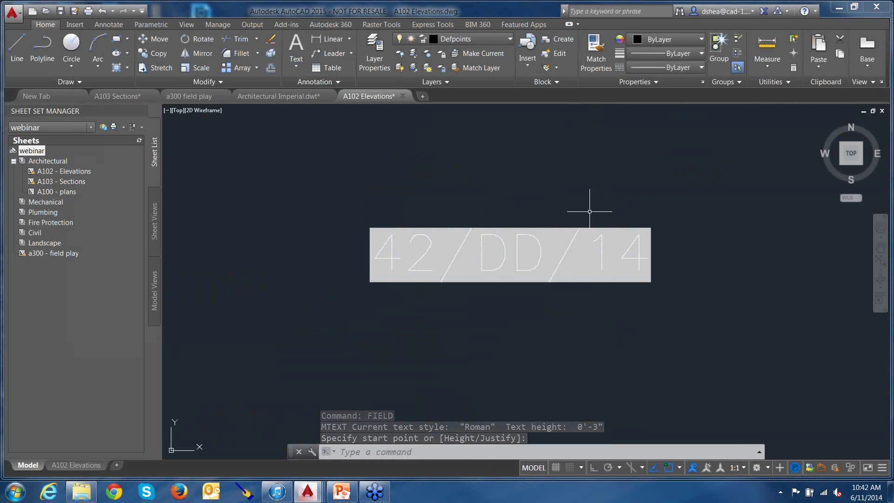
{"action": "double_click", "coordinate": [539, 241]}
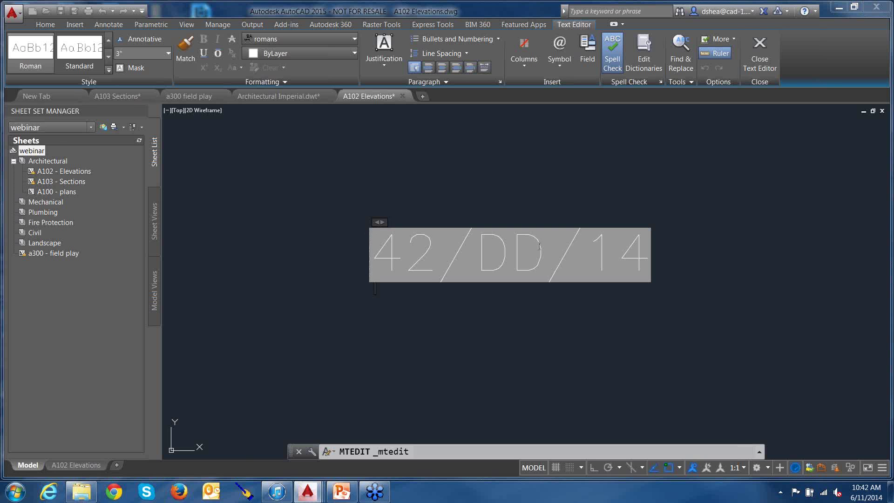
{"action": "double_click", "coordinate": [539, 246]}
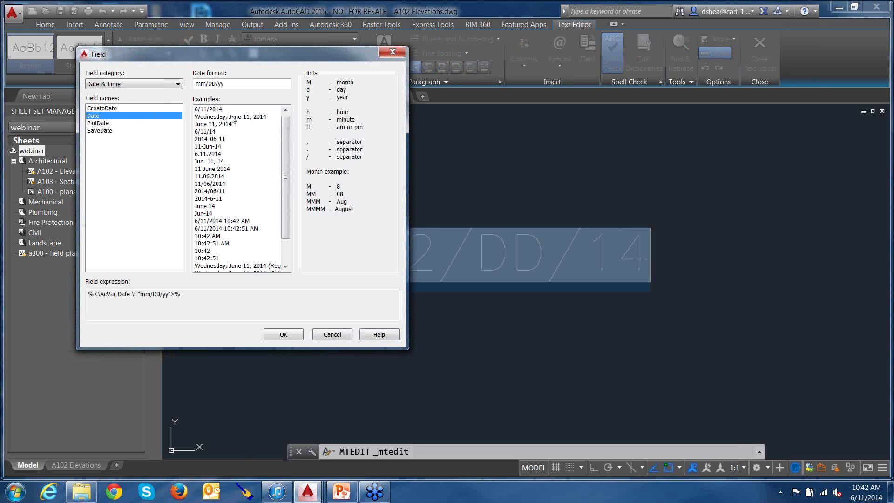
- Try several date examples (6/11/2014, 11.06.2014, 2014/06/11) and inspect the field expression
{"action": "left_click", "coordinate": [217, 110]}
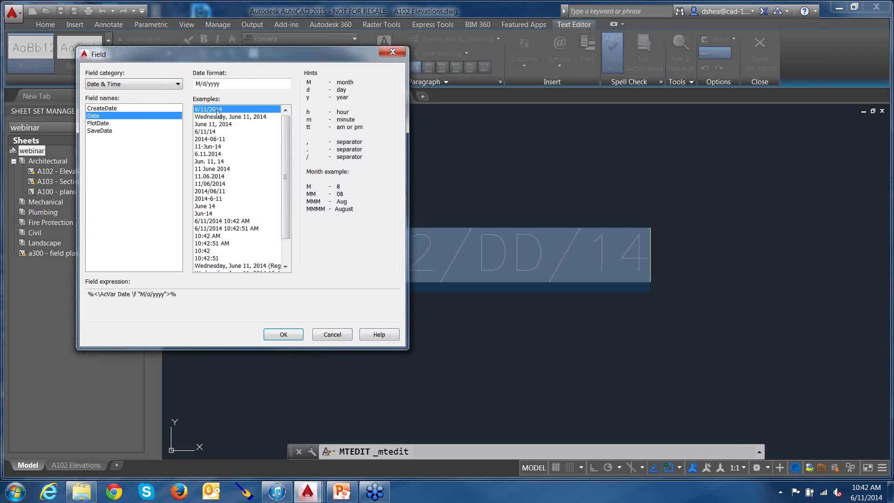
{"action": "left_click", "coordinate": [215, 176]}
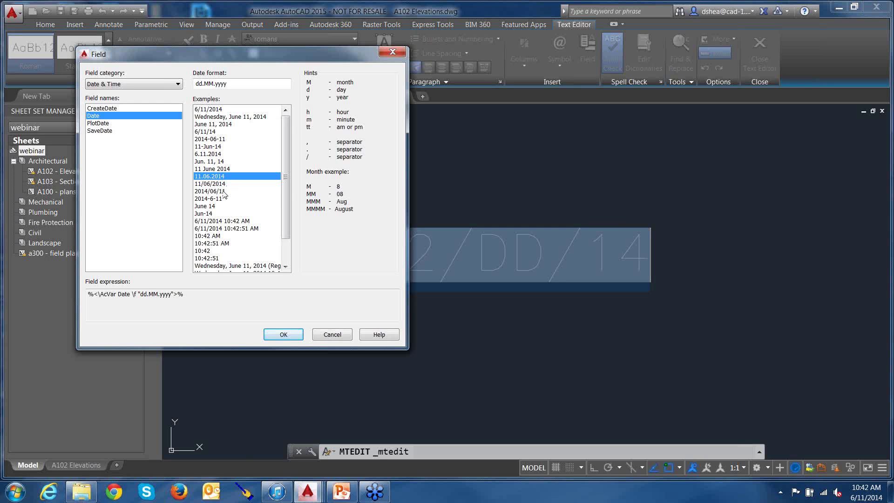
{"action": "left_click", "coordinate": [222, 192]}
{"action": "left_click_drag", "start_coordinate": [289, 166], "coordinate": [286, 200]}
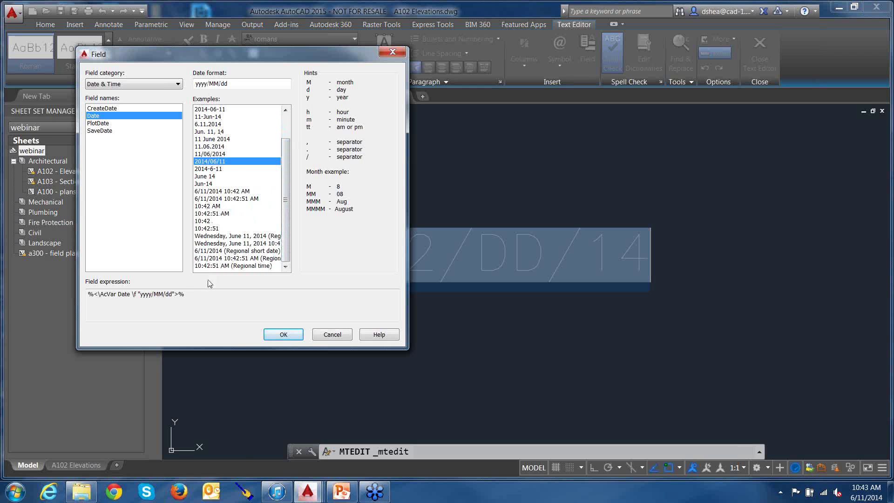
{"action": "left_click_drag", "start_coordinate": [191, 294], "coordinate": [88, 294]}
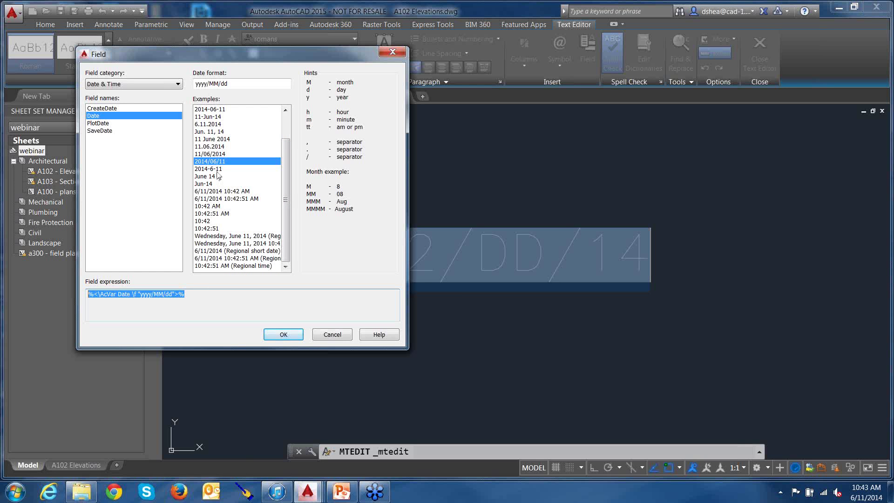
{"action": "left_click_drag", "start_coordinate": [193, 295], "coordinate": [88, 292]}
{"action": "left_click", "coordinate": [212, 176]}
{"action": "left_click", "coordinate": [222, 191]}
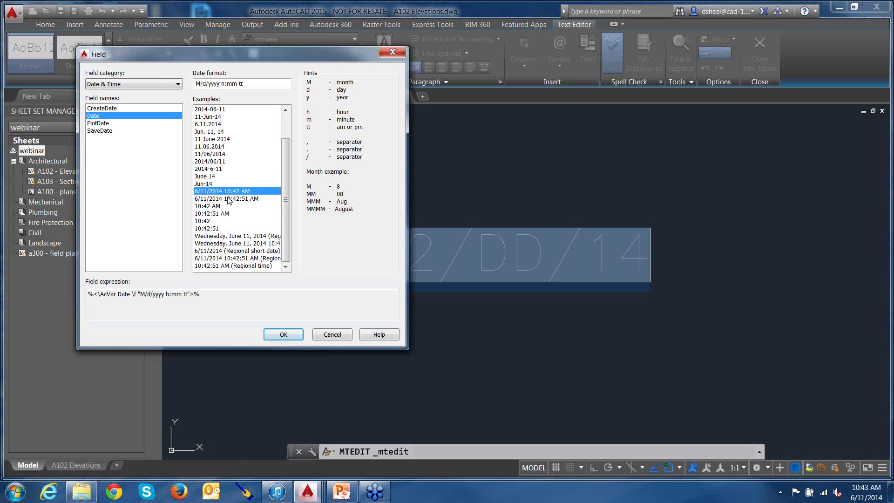
{"action": "left_click_drag", "start_coordinate": [287, 160], "coordinate": [292, 133]}
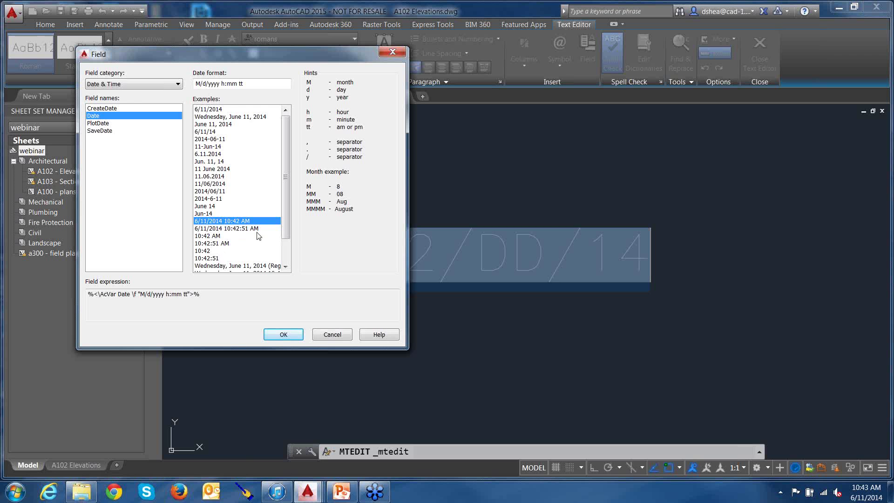
{"action": "mouse_move", "coordinate": [283, 216]}
{"action": "left_mouse_down"}
{"action": "mouse_move", "coordinate": [283, 239]}
{"action": "mouse_move", "coordinate": [283, 205]}
{"action": "left_mouse_up"}
- Pick the 11/06/2014 example and shorten its year to make the format dd/MM/yy
{"action": "left_click", "coordinate": [219, 123]}
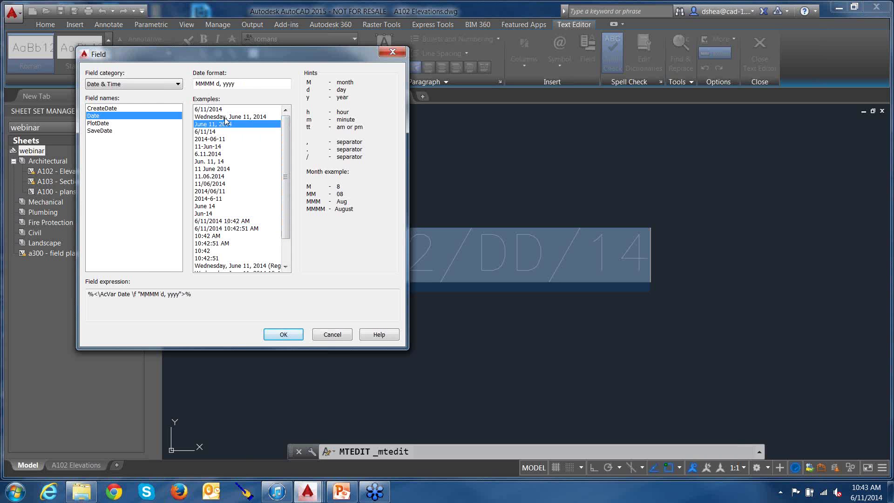
{"action": "left_click", "coordinate": [218, 117]}
{"action": "left_click", "coordinate": [214, 133]}
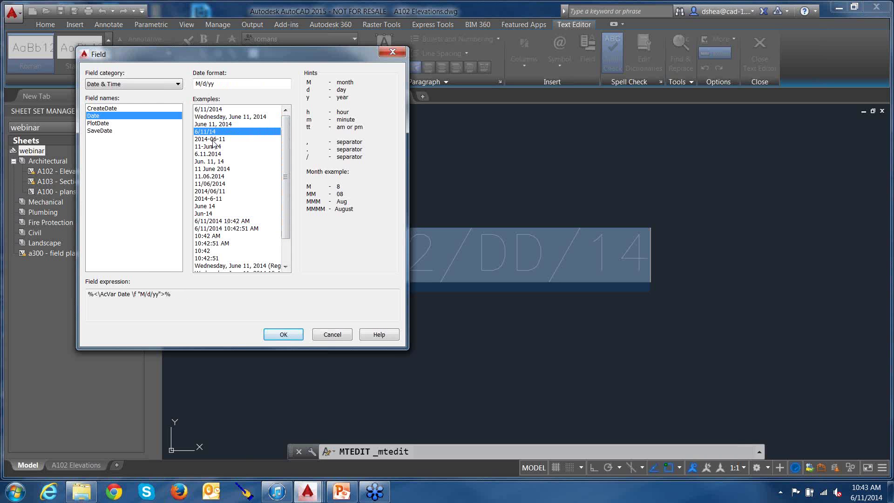
{"action": "left_click", "coordinate": [213, 139]}
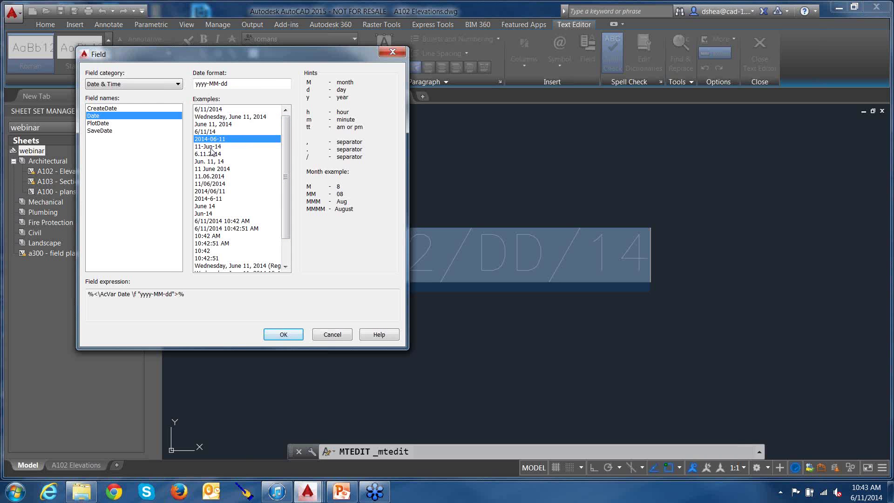
{"action": "left_click", "coordinate": [216, 147]}
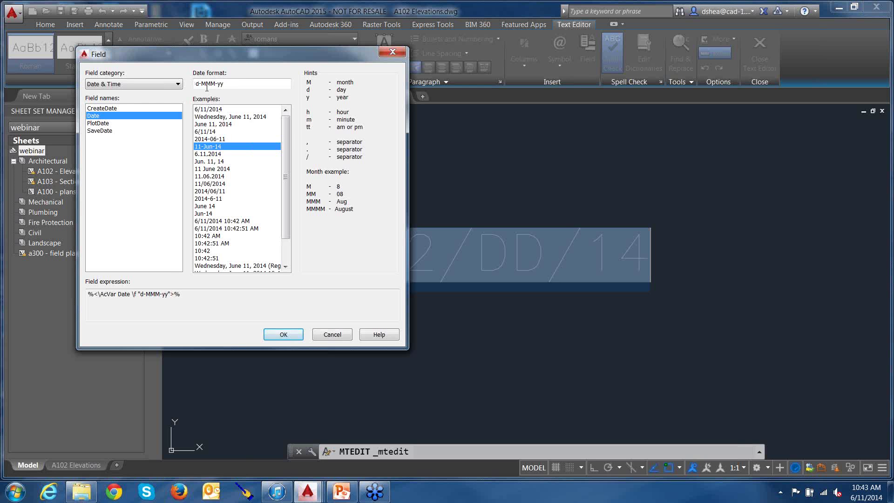
{"action": "left_click", "coordinate": [206, 154]}
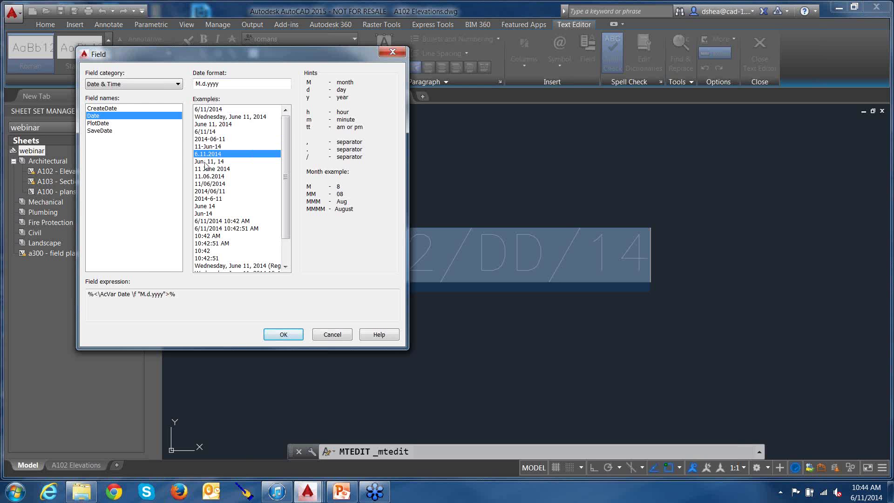
{"action": "left_click", "coordinate": [206, 162]}
{"action": "left_click", "coordinate": [205, 169]}
{"action": "left_click", "coordinate": [205, 177]}
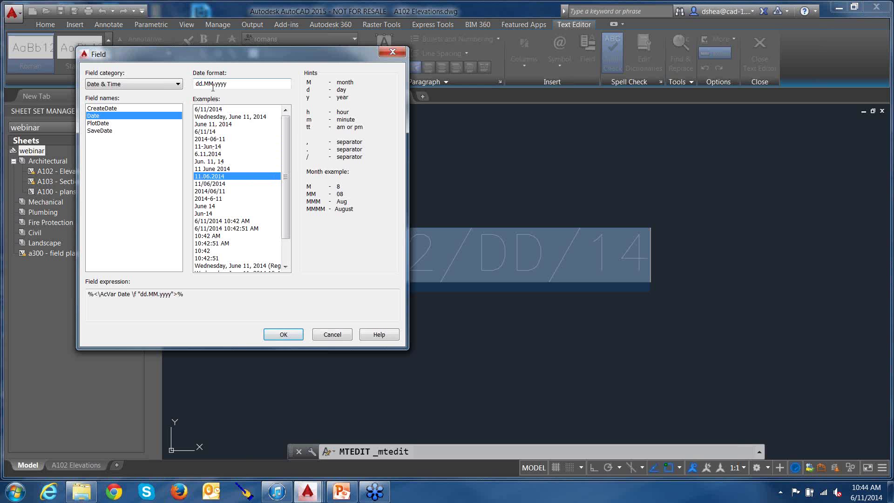
{"action": "left_click", "coordinate": [209, 184]}
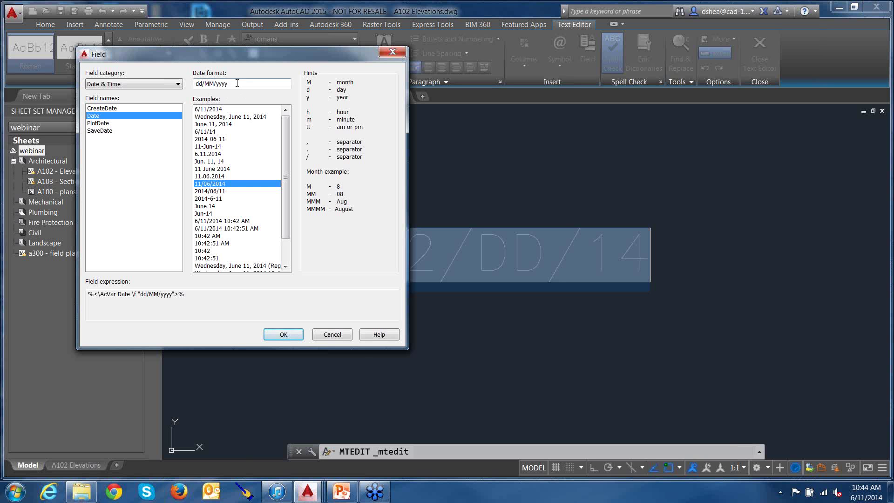
{"action": "key", "text": "BackSpace"}
{"action": "key", "text": "BackSpace"}
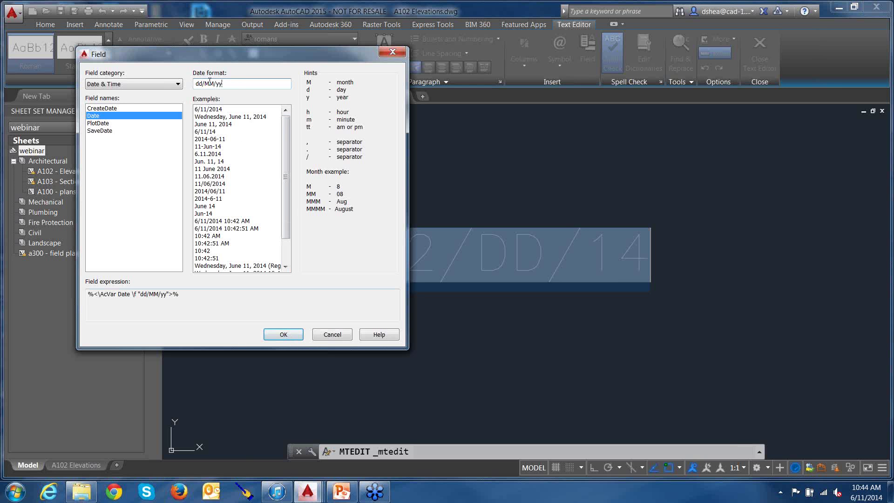
- Accept the dd/MM/yy field so the text reads 11/06/14, exit the editor, and pan around it
{"action": "left_click", "coordinate": [290, 332]}
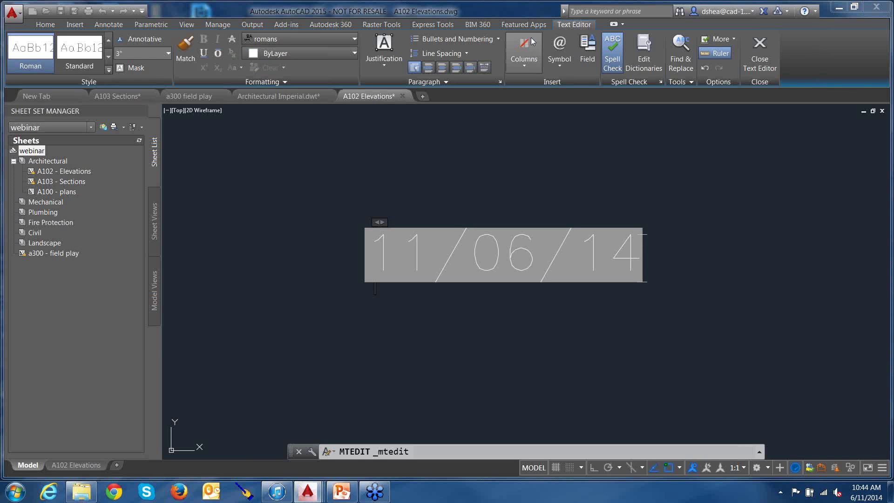
{"action": "key", "text": "Escape"}
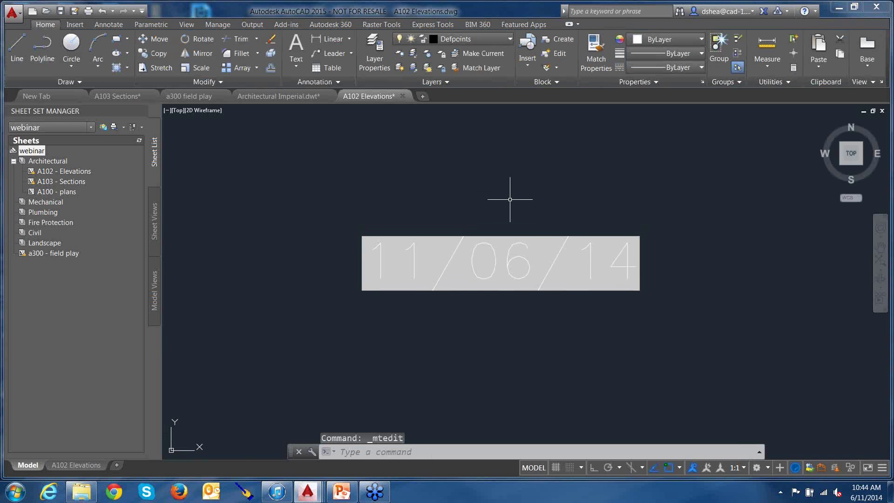
{"action": "mouse_move", "coordinate": [511, 195]}
{"action": "middle_mouse_down"}
{"action": "mouse_move", "coordinate": [460, 187]}
{"action": "mouse_move", "coordinate": [463, 195]}
{"action": "middle_mouse_up"}
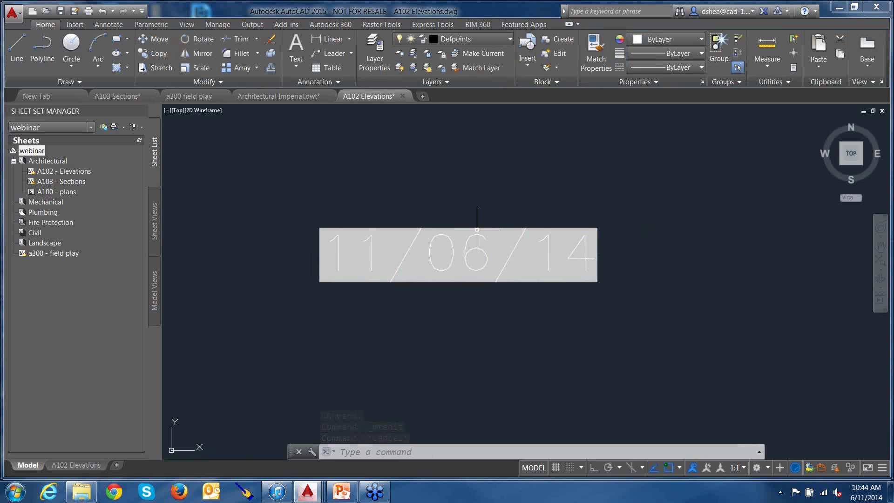
{"action": "middle_click_drag", "start_coordinate": [485, 201], "coordinate": [476, 206]}
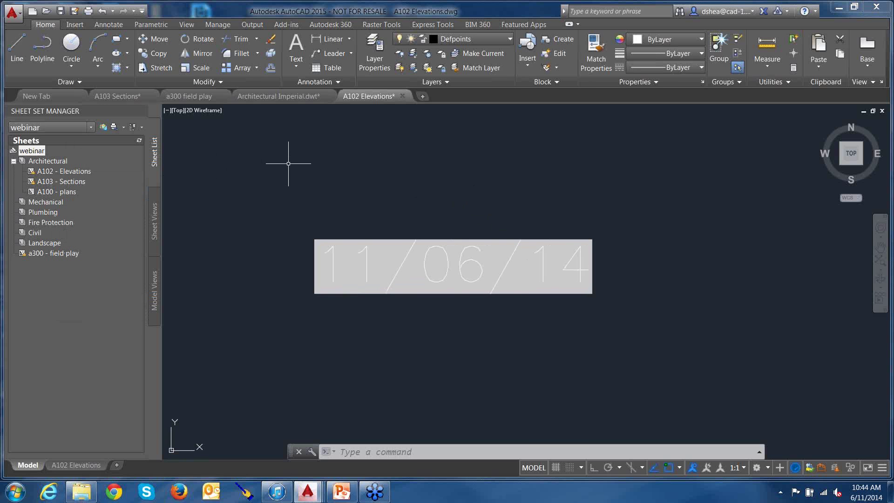
{"action": "mouse_move", "coordinate": [289, 164]}
{"action": "middle_mouse_down"}
{"action": "mouse_move", "coordinate": [254, 156]}
{"action": "mouse_move", "coordinate": [252, 172]}
{"action": "middle_mouse_up"}
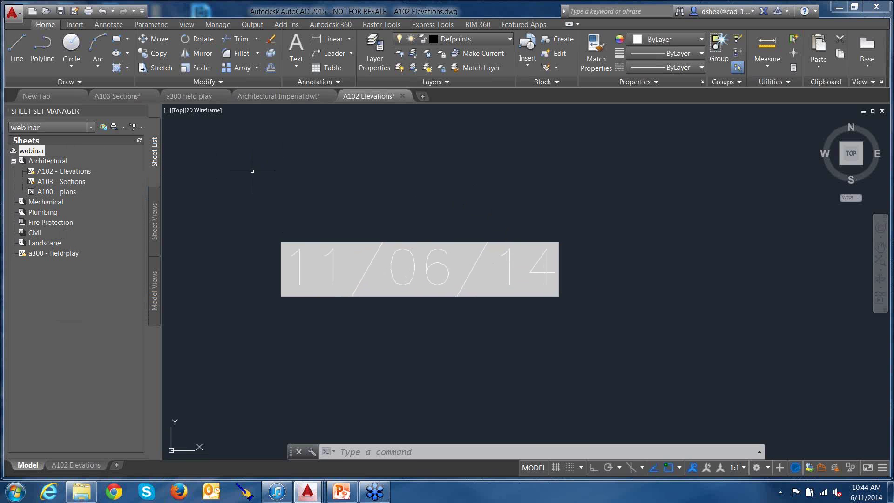
{"action": "middle_click_drag", "start_coordinate": [425, 216], "coordinate": [448, 207]}
{"action": "left_click", "coordinate": [456, 235]}
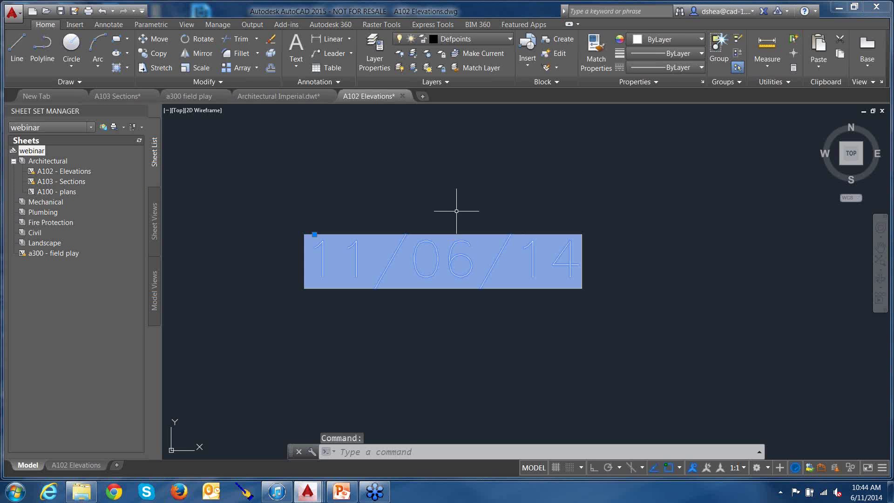
{"action": "key", "text": "Escape"}
{"action": "key", "text": "Escape"}
{"action": "double_click", "coordinate": [465, 244]}
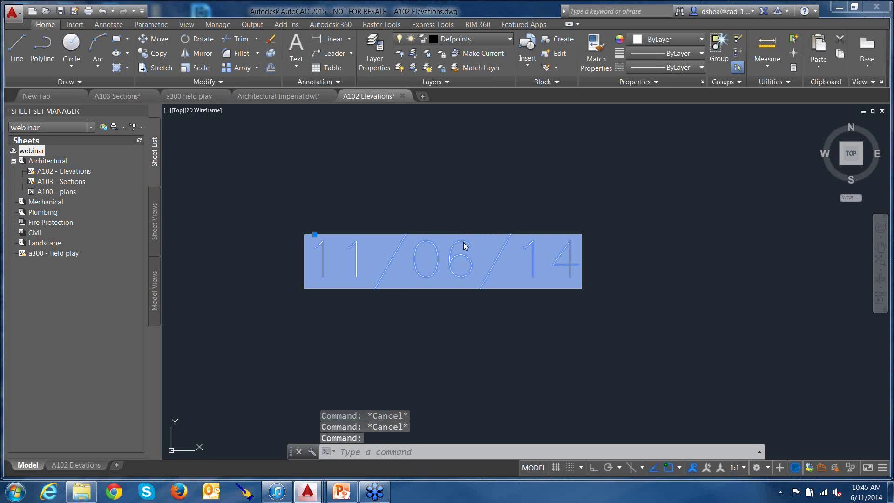
{"action": "double_click", "coordinate": [466, 237]}
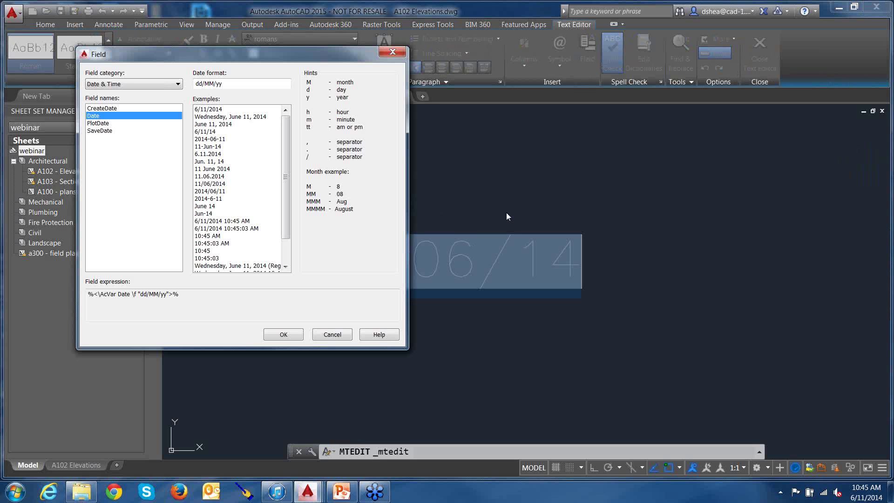
{"action": "left_click", "coordinate": [343, 333]}
{"action": "key", "text": "Escape"}
{"action": "key", "text": "Escape"}
{"action": "key", "text": "Escape"}
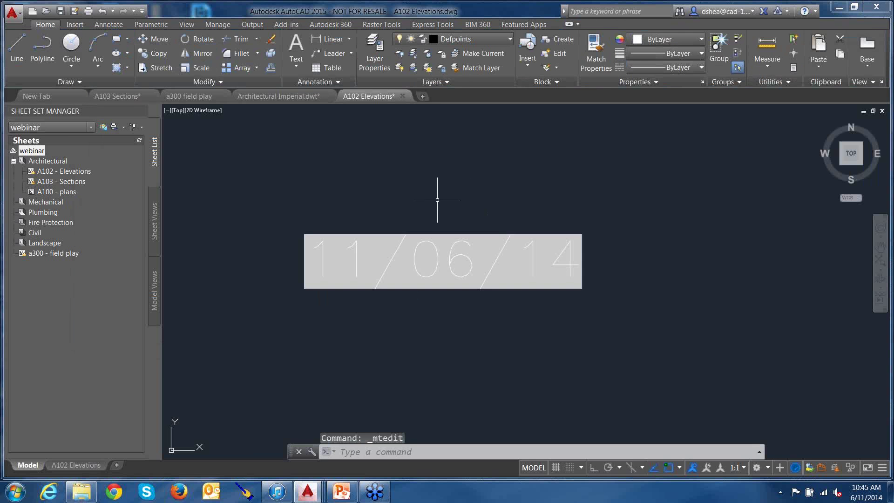
{"action": "double_click", "coordinate": [434, 238]}
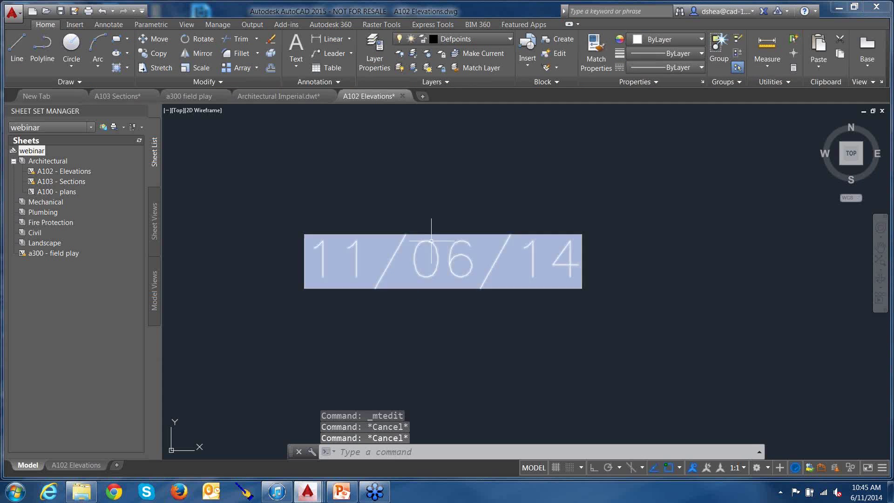
{"action": "double_click", "coordinate": [434, 242]}
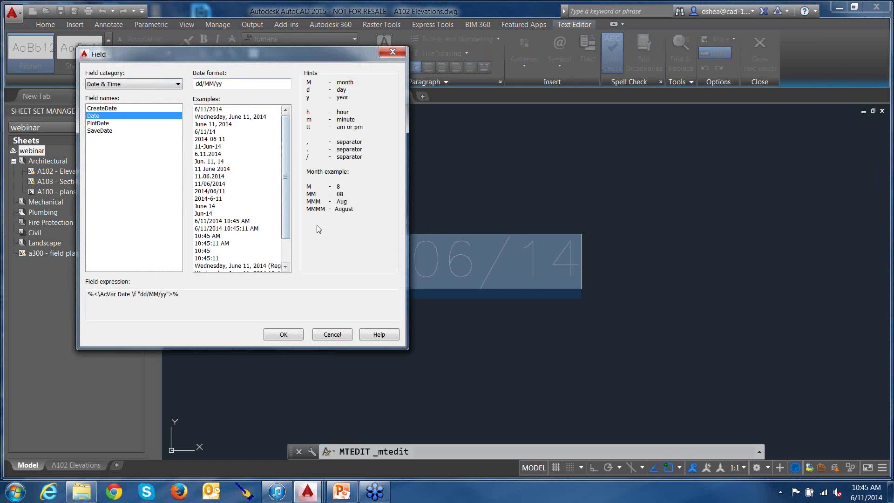
{"action": "left_click", "coordinate": [332, 335]}
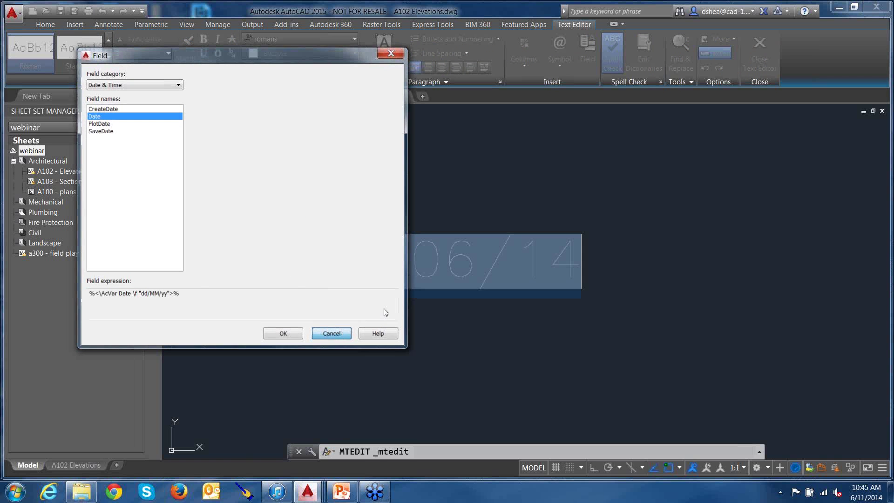
{"action": "middle_click_drag", "start_coordinate": [473, 181], "coordinate": [424, 191]}
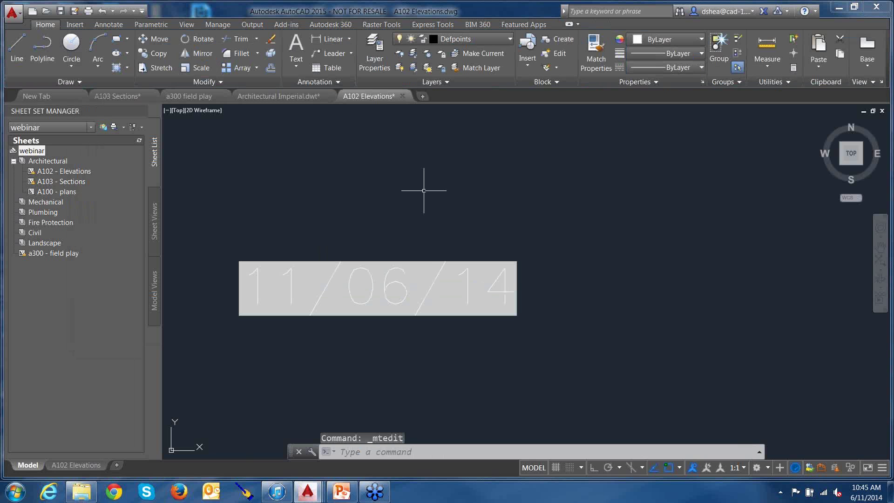
- Create a multiline text reading 06/11/14 upper right of the date, then reopen it and select all
{"action": "type", "text": "MTEXT"}
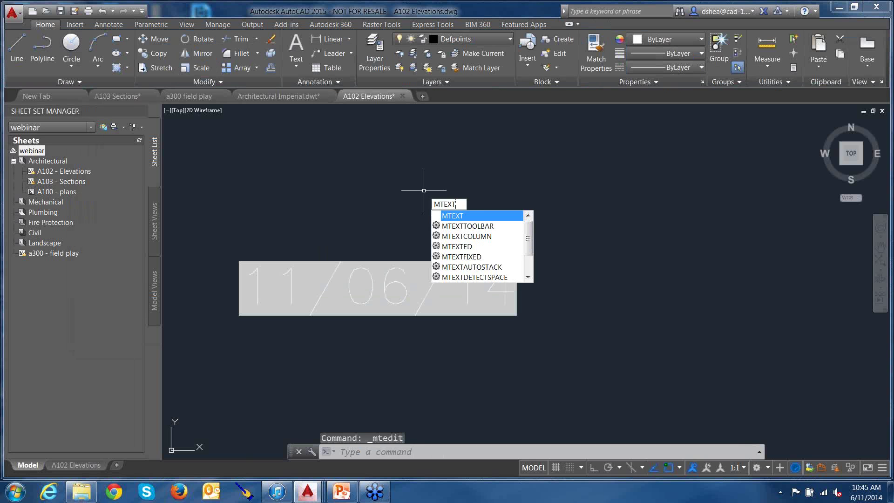
{"action": "key", "text": "Return"}
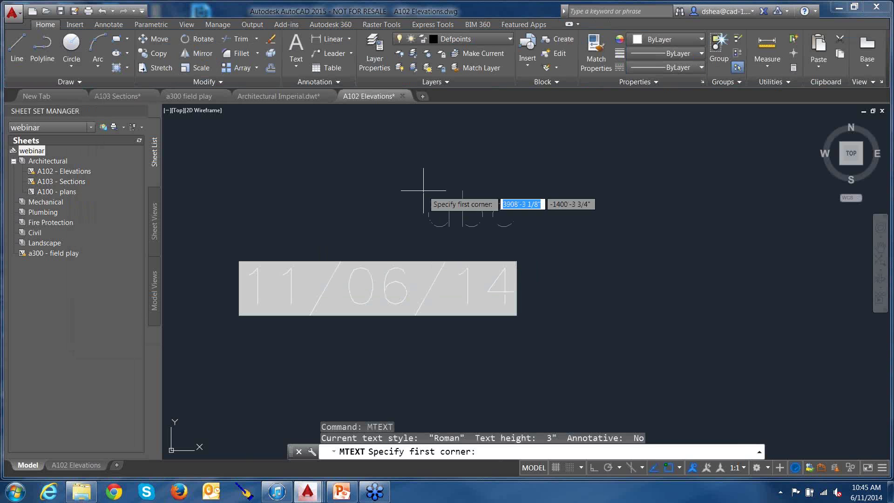
{"action": "left_click", "coordinate": [548, 181]}
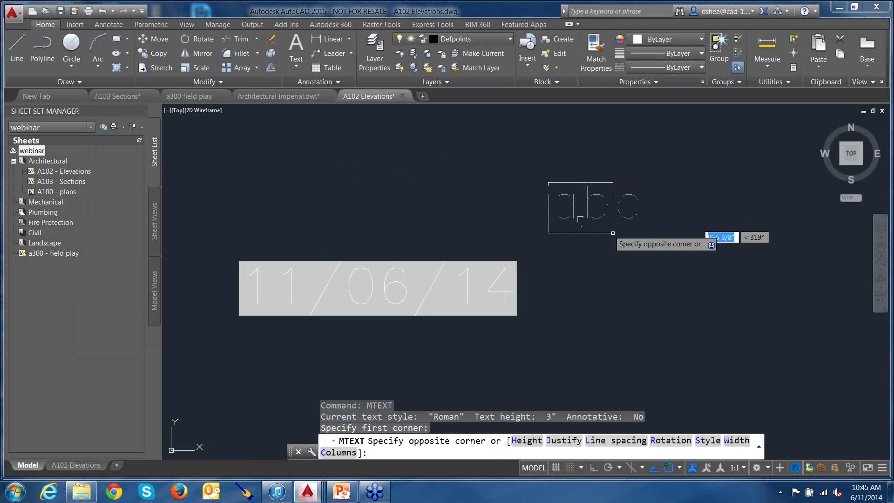
{"action": "left_click", "coordinate": [755, 314]}
{"action": "type", "text": "06/"}
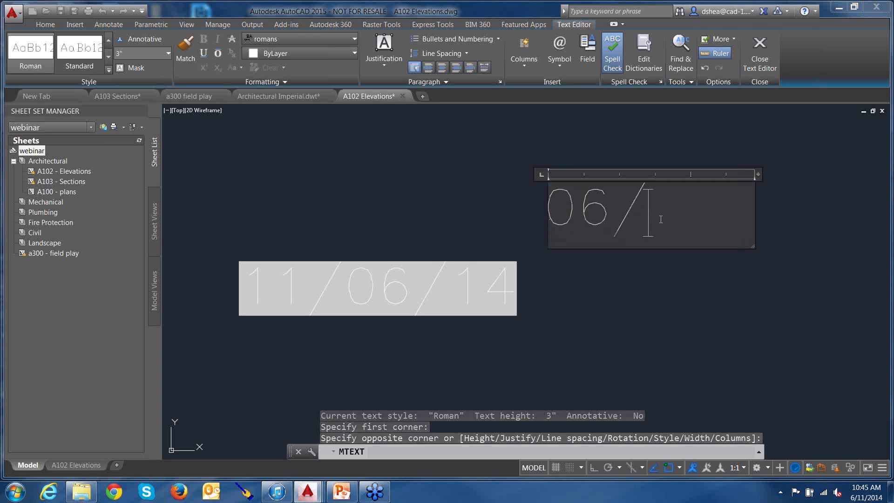
{"action": "type", "text": "11/14"}
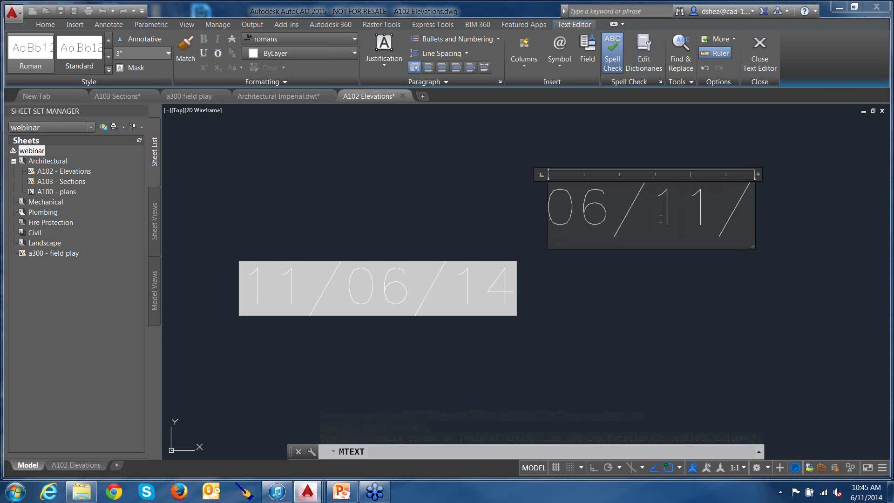
{"action": "left_click", "coordinate": [620, 109]}
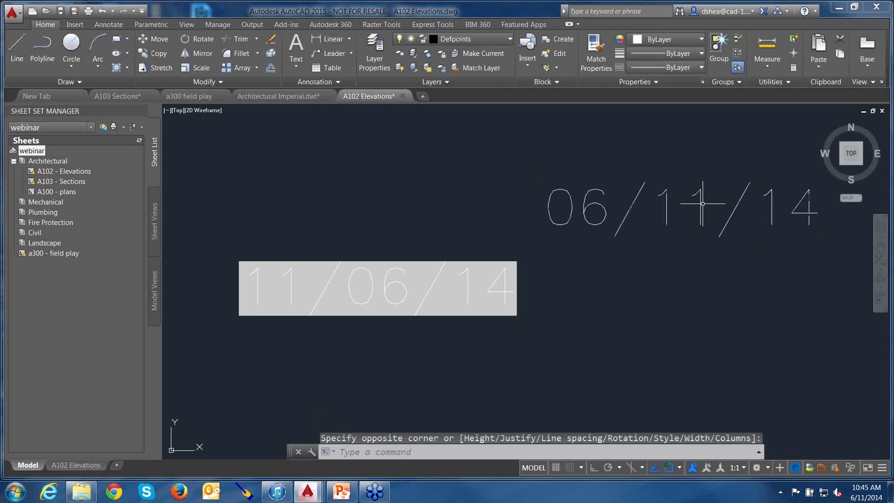
{"action": "double_click", "coordinate": [703, 205]}
{"action": "left_click_drag", "start_coordinate": [820, 210], "coordinate": [545, 210]}
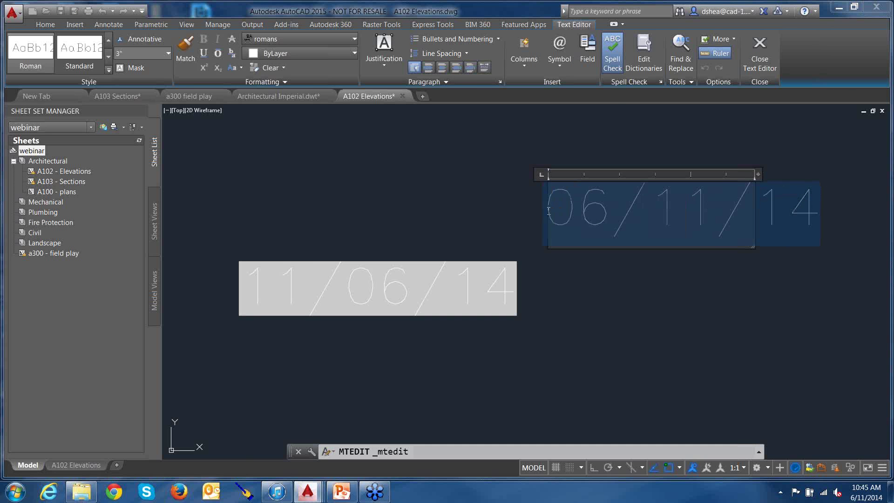
- Replace the upper date text with a Date field reading 06/11/2014, with a four-digit year
{"action": "left_click", "coordinate": [585, 61]}
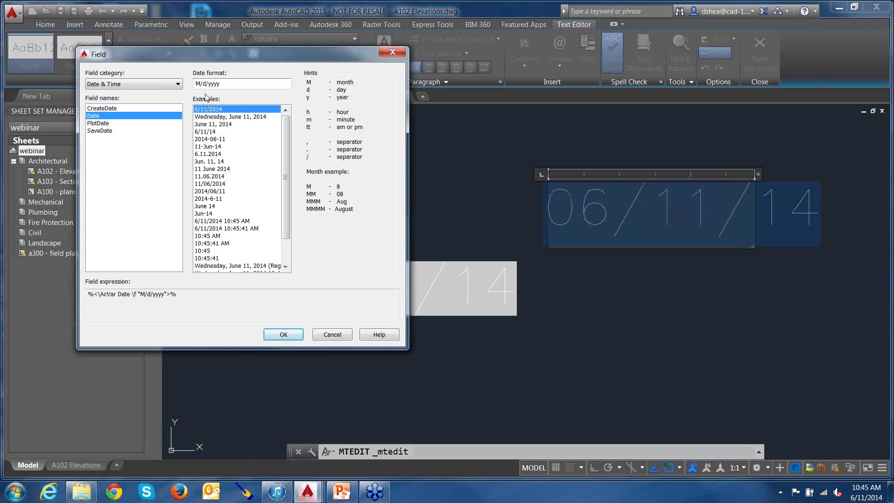
{"action": "type", "text": "m"}
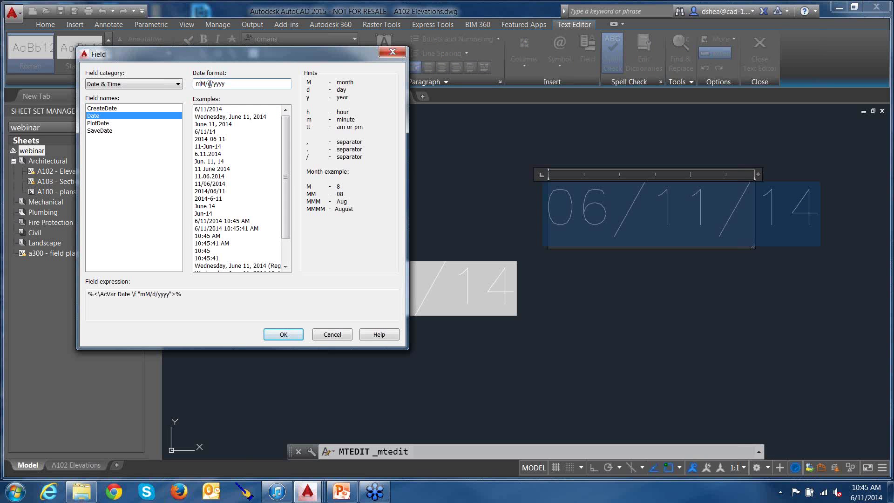
{"action": "key", "text": "BackSpace"}
{"action": "type", "text": "M"}
{"action": "left_click", "coordinate": [290, 336]}
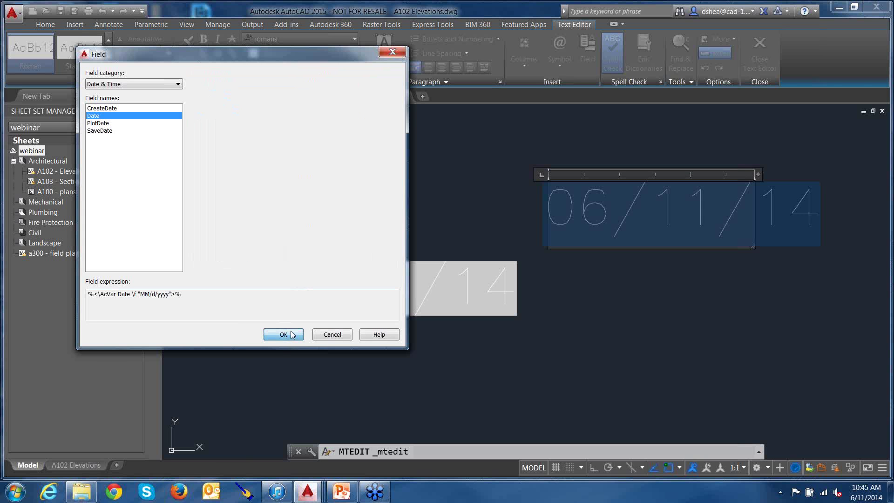
{"action": "left_click", "coordinate": [309, 200]}
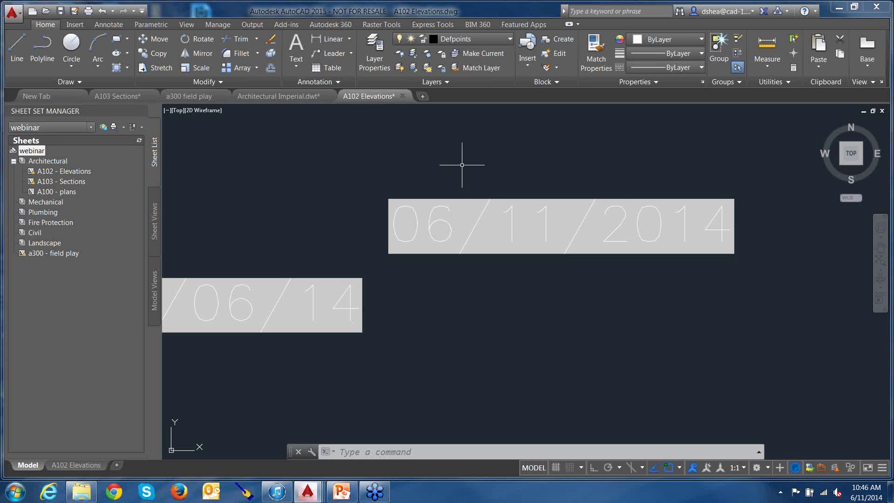
- Reformat the upper date field to MM/d/yy so it shows 06/11/14
{"action": "middle_click_drag", "start_coordinate": [468, 172], "coordinate": [470, 135]}
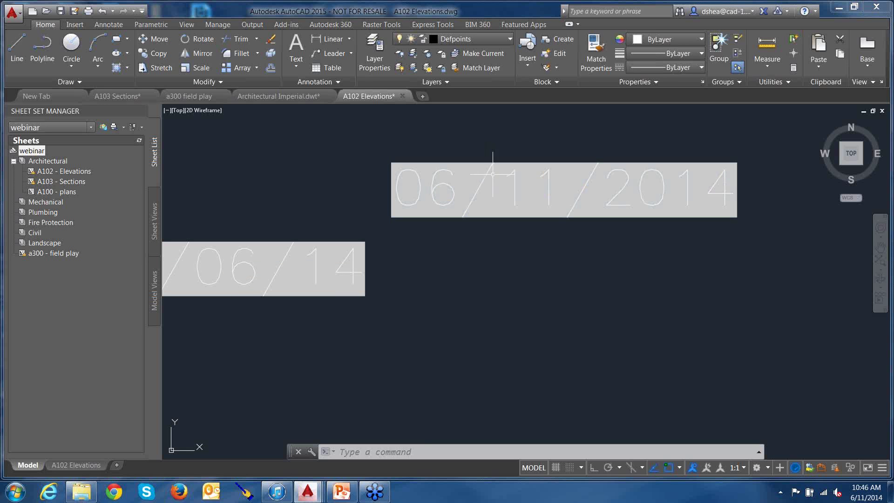
{"action": "double_click", "coordinate": [488, 171]}
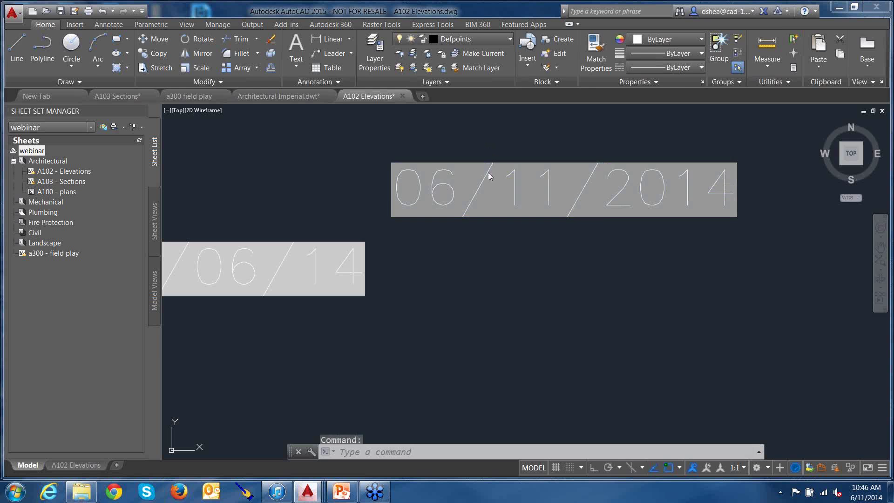
{"action": "double_click", "coordinate": [489, 173]}
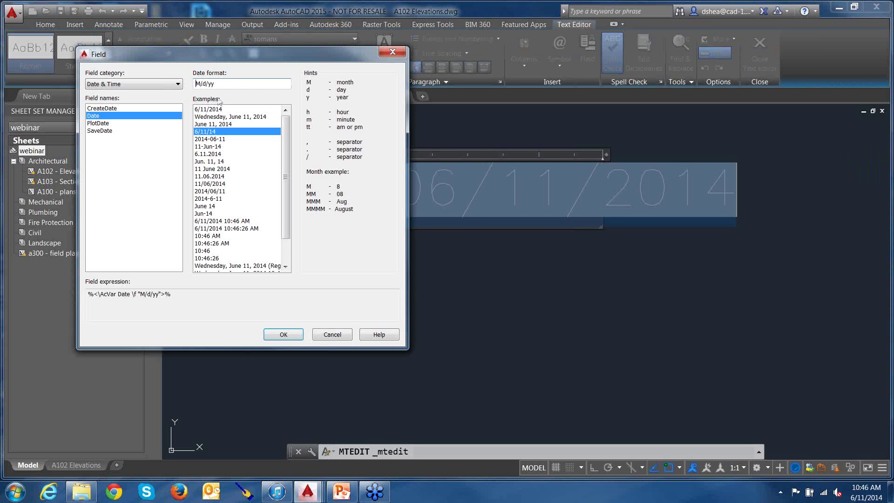
{"action": "type", "text": "M/"}
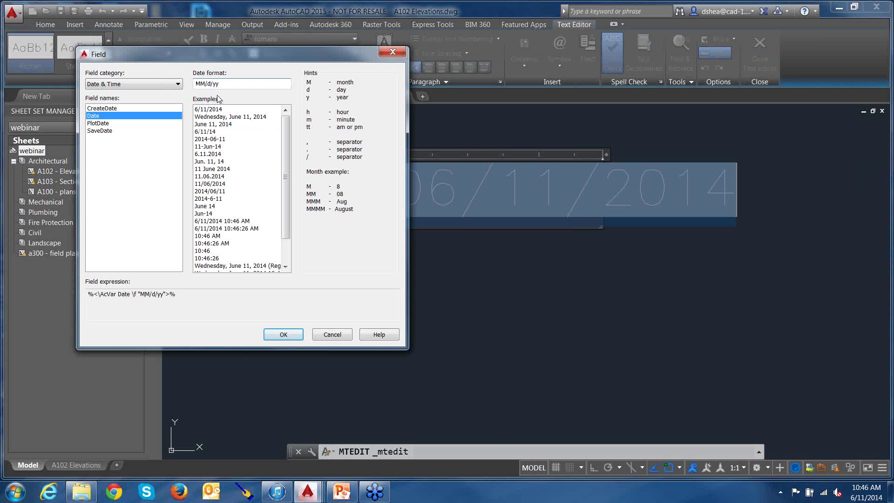
{"action": "type", "text": "d"}
{"action": "left_click", "coordinate": [294, 334]}
{"action": "left_click", "coordinate": [638, 255]}
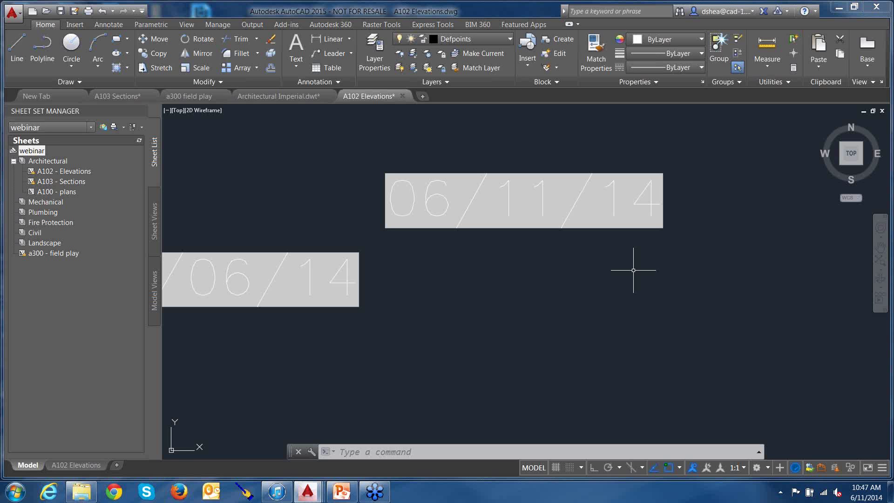
- Copy the date field's expression from its Field dialog, then switch to Architectural Imperial.dwt
{"action": "middle_click_drag", "start_coordinate": [615, 265], "coordinate": [615, 271]}
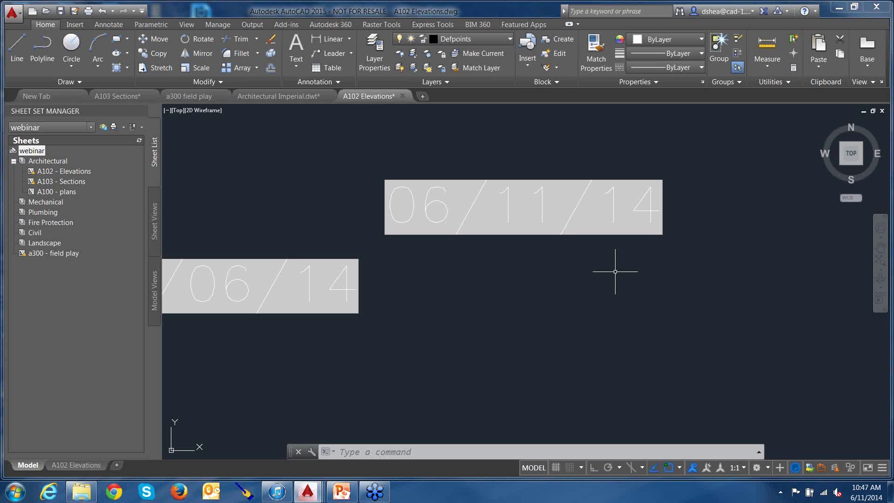
{"action": "double_click", "coordinate": [579, 202]}
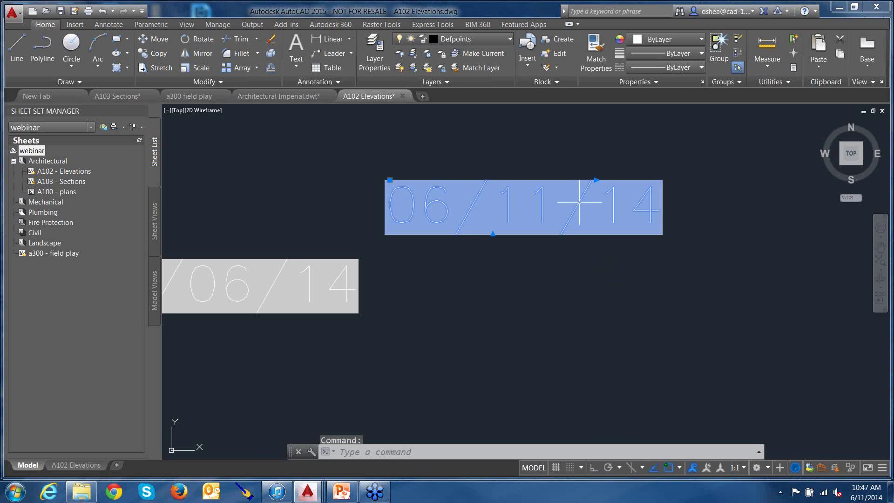
{"action": "double_click", "coordinate": [545, 200]}
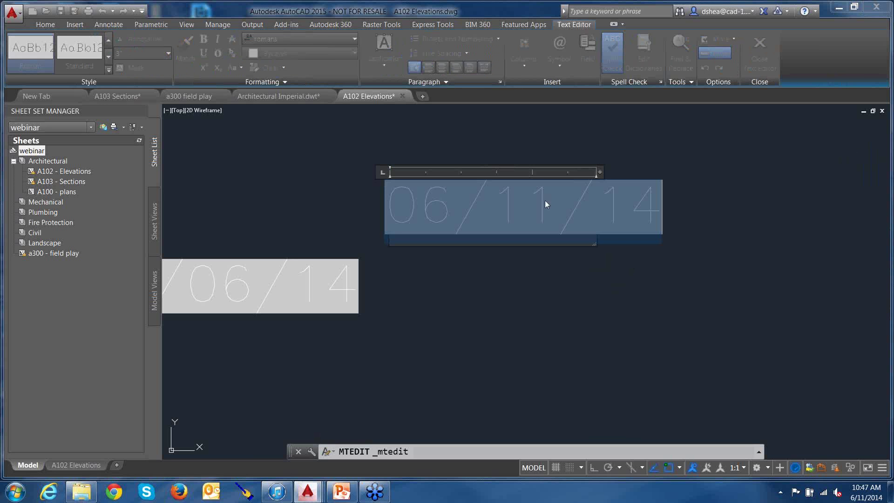
{"action": "left_click_drag", "start_coordinate": [182, 295], "coordinate": [84, 295]}
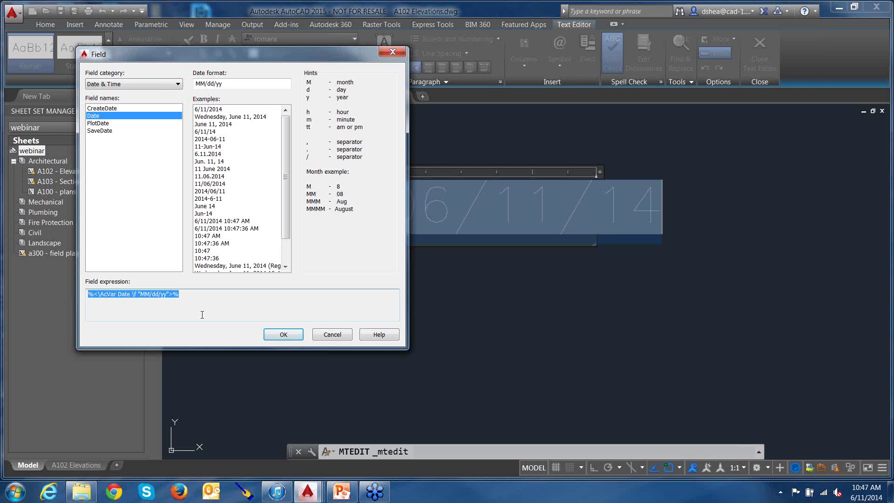
{"action": "key", "text": "Return"}
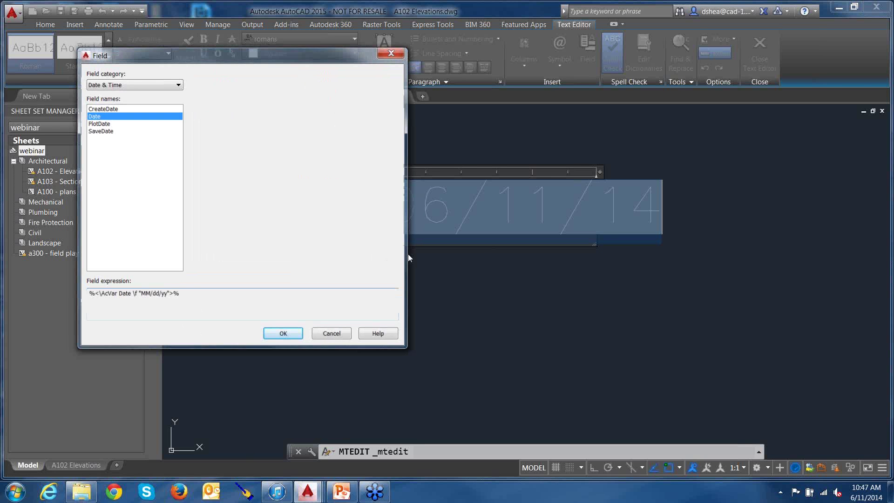
{"action": "left_click", "coordinate": [279, 95]}
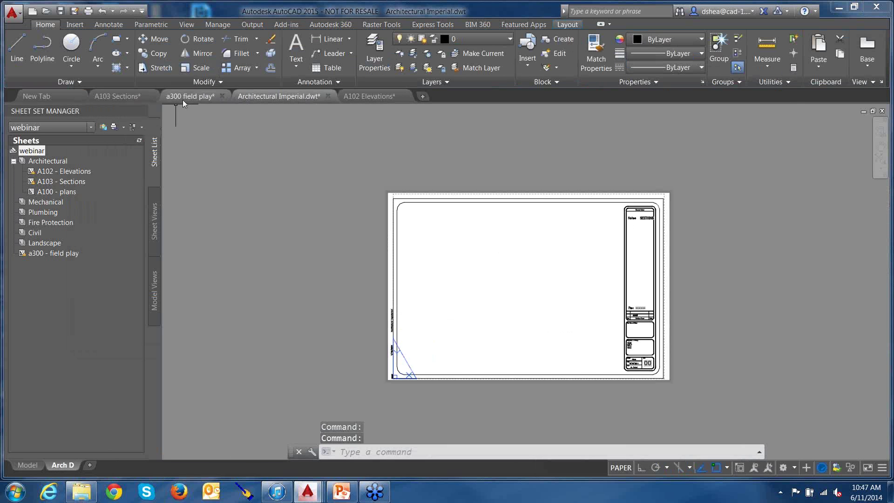
{"action": "middle_click_drag", "start_coordinate": [587, 272], "coordinate": [552, 240]}
{"action": "scroll", "coordinate": [601, 233], "scroll_direction": "up", "scroll_amount": 5}
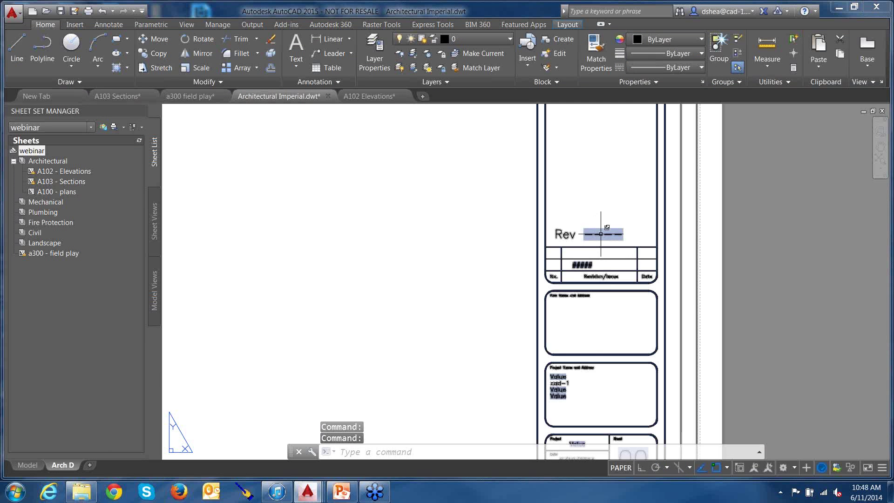
{"action": "scroll", "coordinate": [601, 234], "scroll_direction": "up", "scroll_amount": 4}
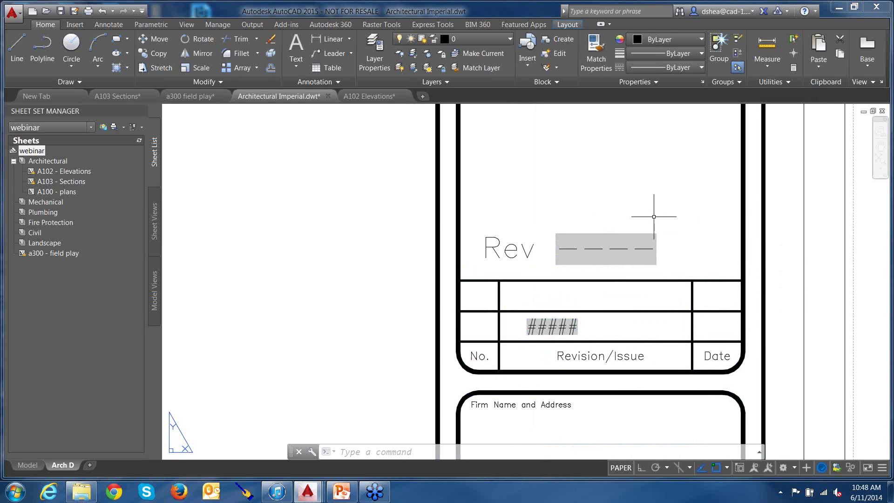
{"action": "mouse_move", "coordinate": [653, 206]}
{"action": "middle_mouse_down"}
{"action": "mouse_move", "coordinate": [643, 230]}
{"action": "mouse_move", "coordinate": [635, 206]}
{"action": "middle_mouse_up"}
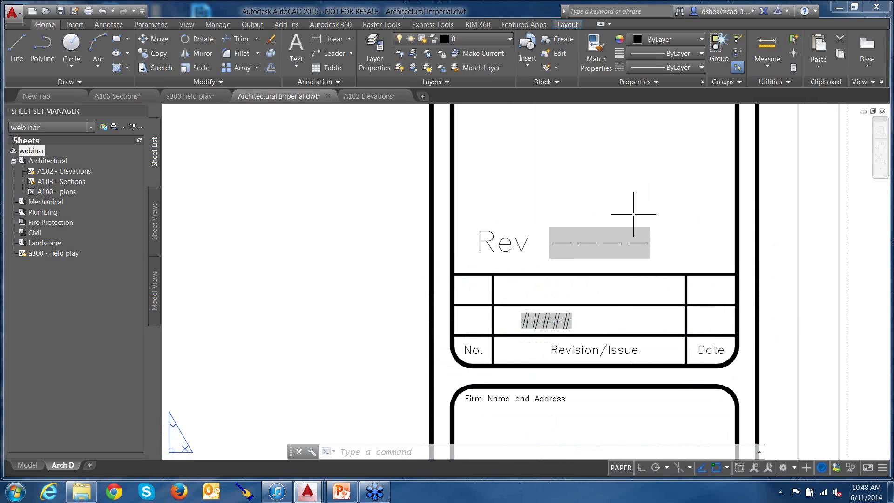
{"action": "double_click", "coordinate": [591, 240]}
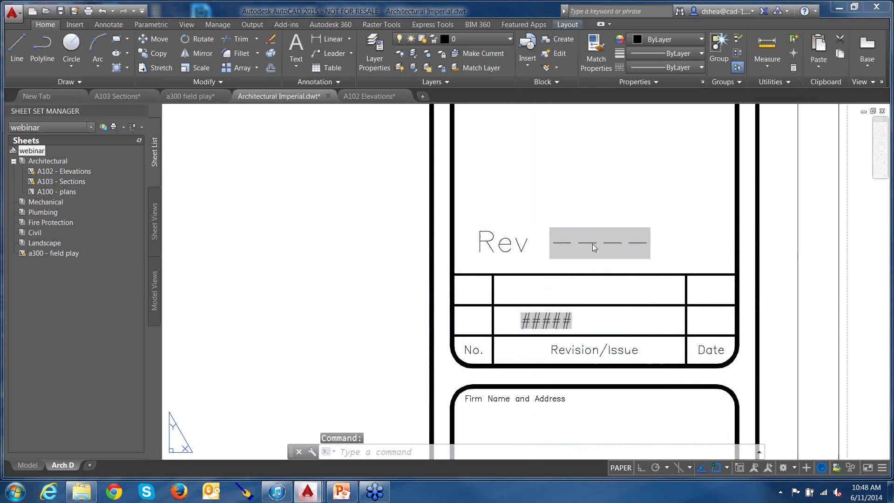
{"action": "key", "text": "Escape"}
{"action": "left_click", "coordinate": [671, 221]}
{"action": "key", "text": "Escape"}
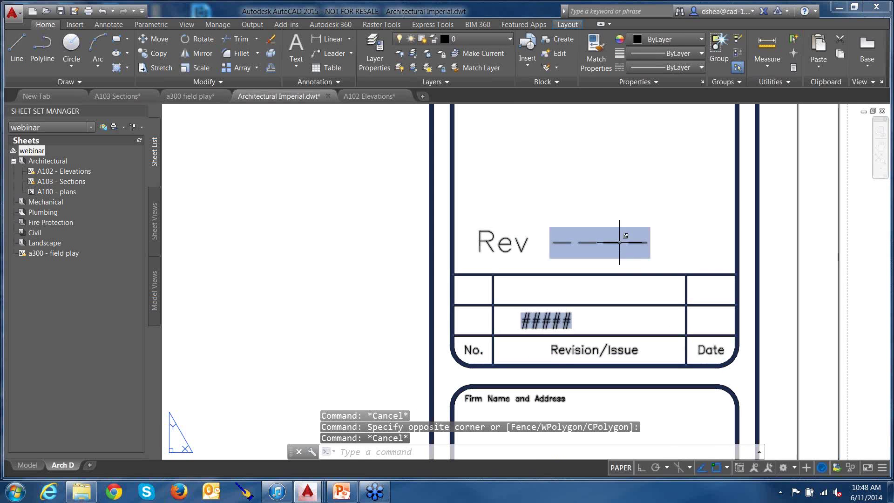
{"action": "double_click", "coordinate": [552, 319]}
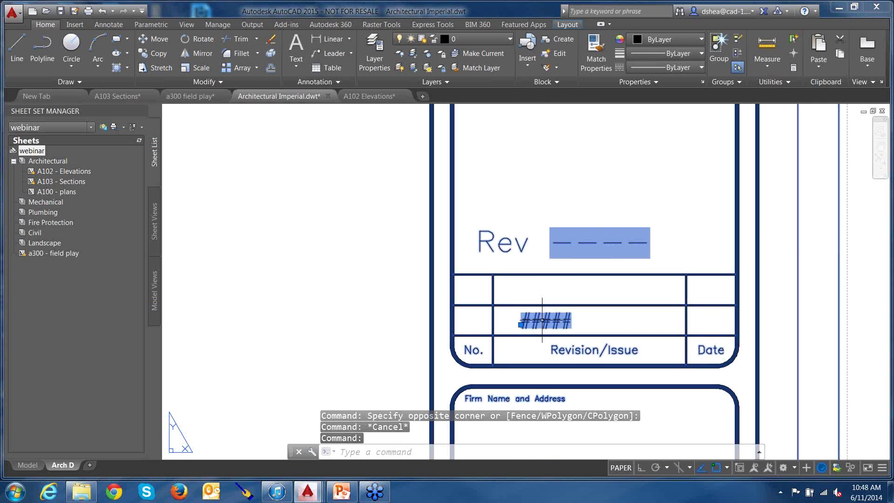
{"action": "key", "text": "Escape"}
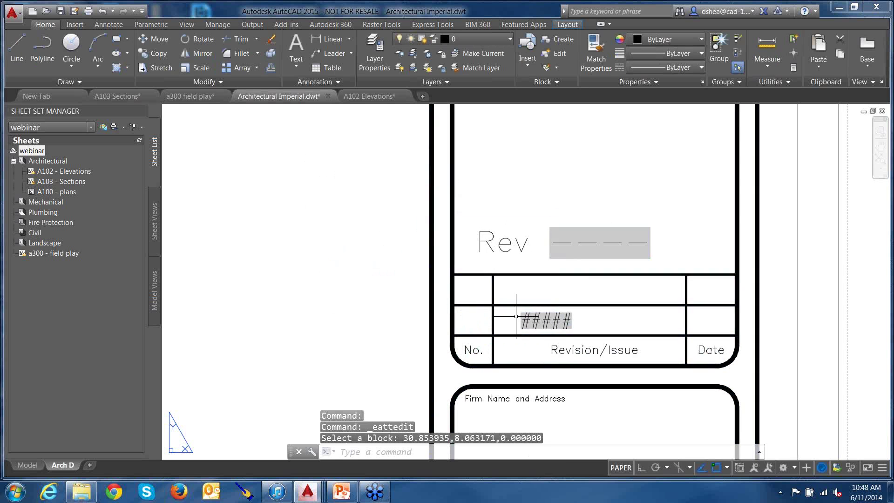
{"action": "middle_click_drag", "start_coordinate": [624, 328], "coordinate": [627, 280]}
{"action": "key", "text": "Escape"}
{"action": "key", "text": "Escape"}
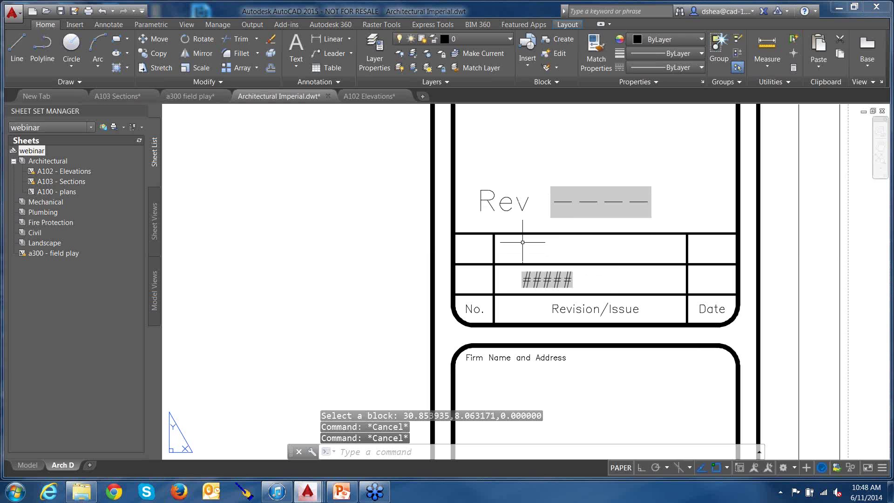
- Browse the FIELD categories without inserting, then show the webinar sheet set's Publish options
{"action": "type", "text": "FI"}
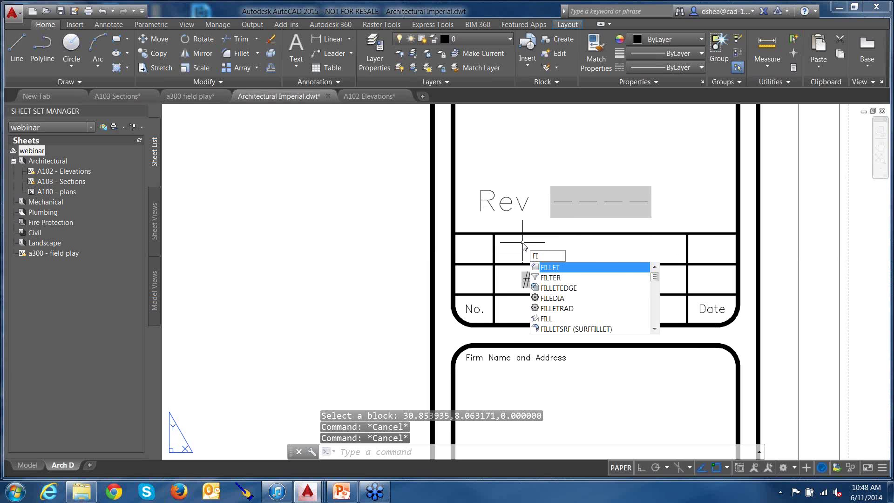
{"action": "type", "text": "ELD"}
{"action": "key", "text": "Return"}
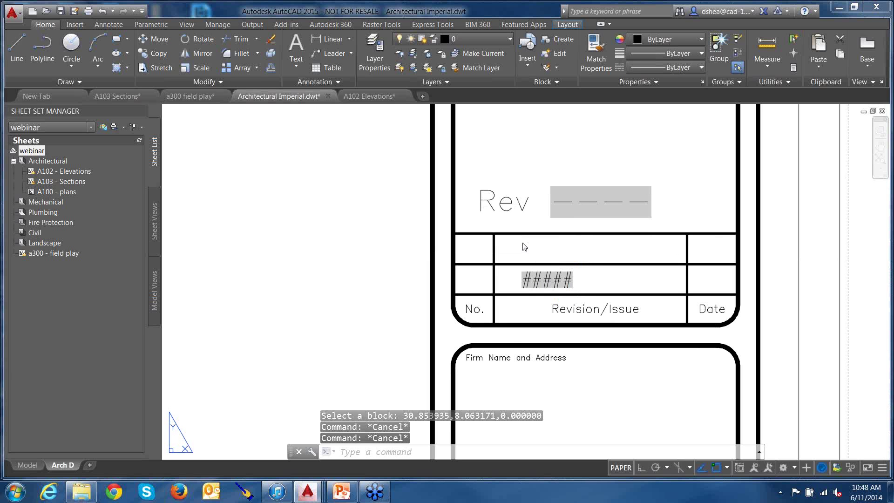
{"action": "left_click", "coordinate": [120, 85]}
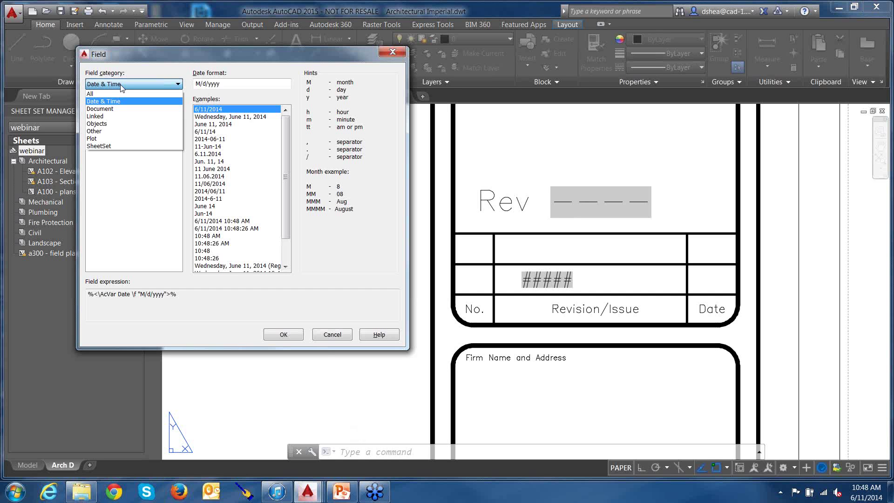
{"action": "left_click", "coordinate": [345, 340]}
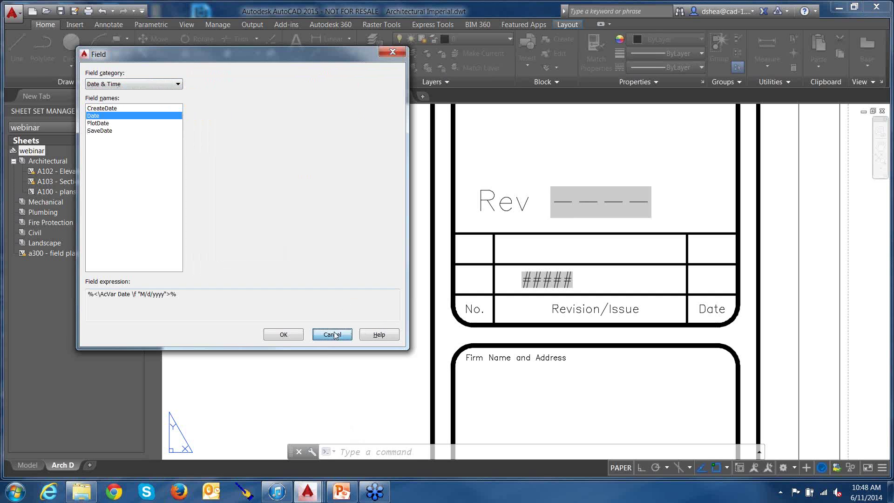
{"action": "left_click", "coordinate": [333, 335]}
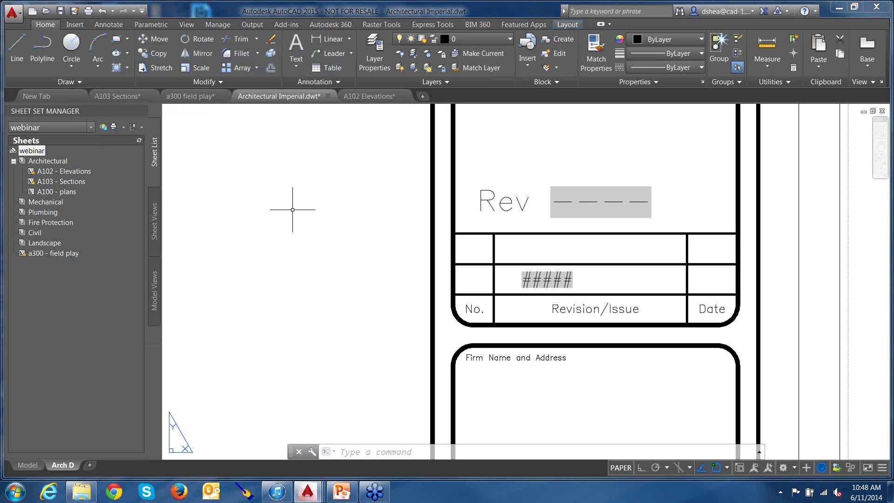
{"action": "right_click", "coordinate": [35, 150]}
{"action": "mouse_move", "coordinate": [108, 235]}
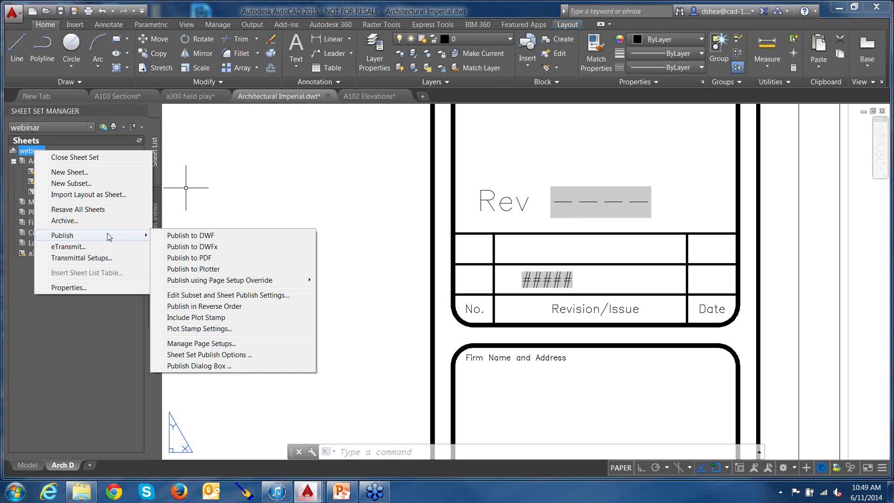
- Dismiss the unsaved-drawings warning and open the Publish dialog for the webinar sheet set
{"action": "left_click", "coordinate": [117, 247]}
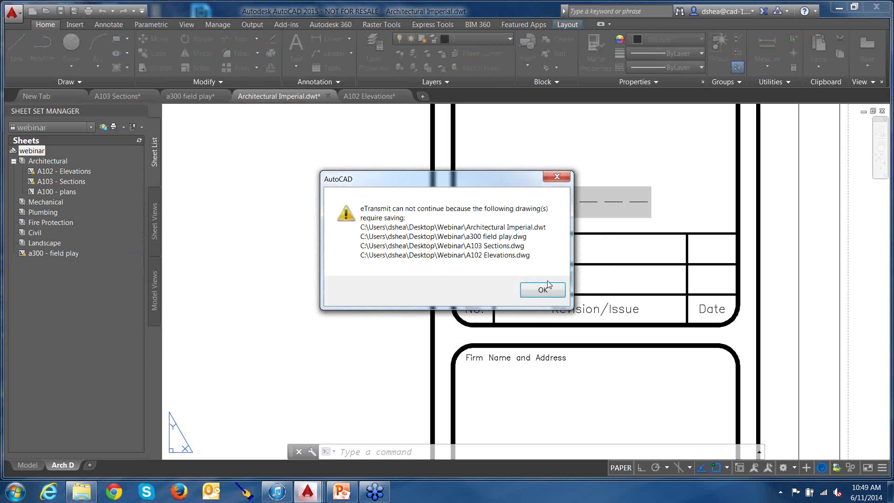
{"action": "left_click", "coordinate": [543, 290]}
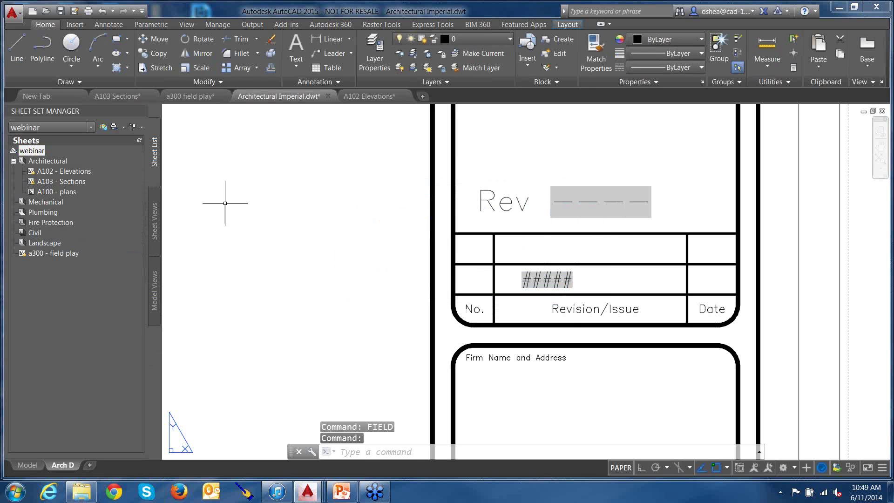
{"action": "right_click", "coordinate": [29, 152]}
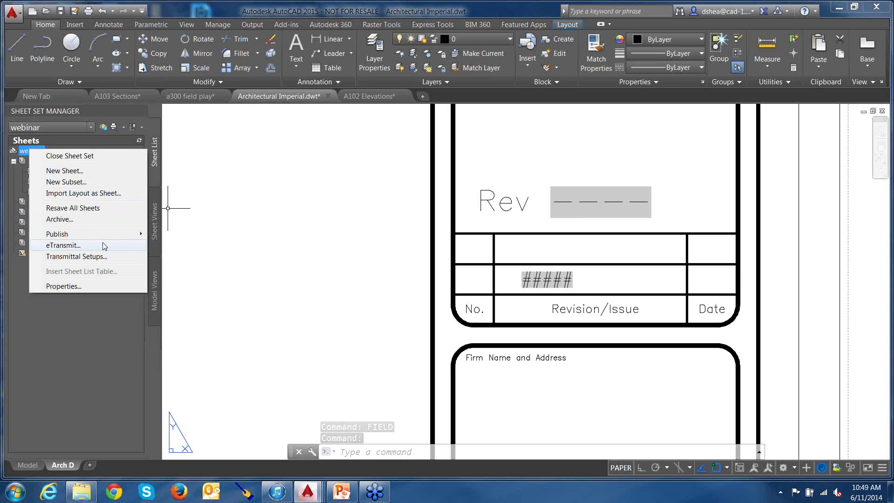
{"action": "mouse_move", "coordinate": [110, 237]}
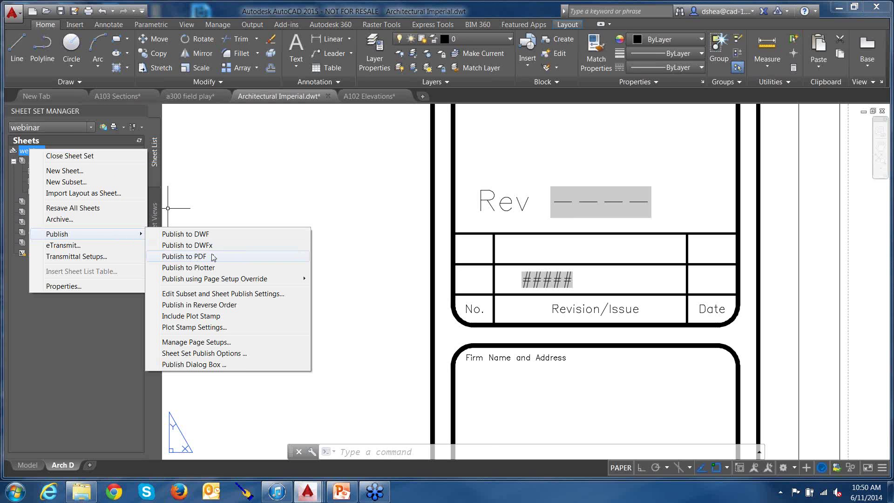
{"action": "left_click", "coordinate": [211, 365]}
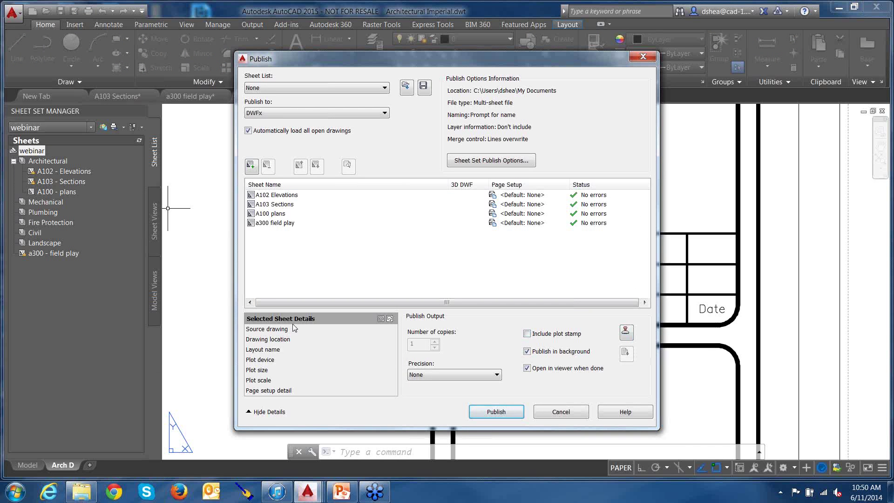
- Review the sheet details, including A102 Elevations, and bring up the Add Sheets file browser
{"action": "left_click", "coordinate": [276, 342]}
{"action": "left_click", "coordinate": [276, 330]}
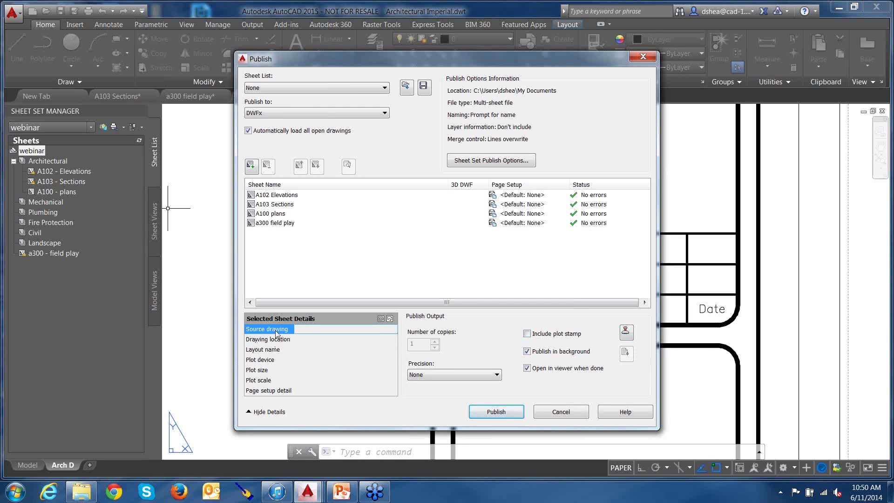
{"action": "left_click", "coordinate": [267, 340]}
{"action": "left_click", "coordinate": [266, 361]}
{"action": "left_click", "coordinate": [266, 370]}
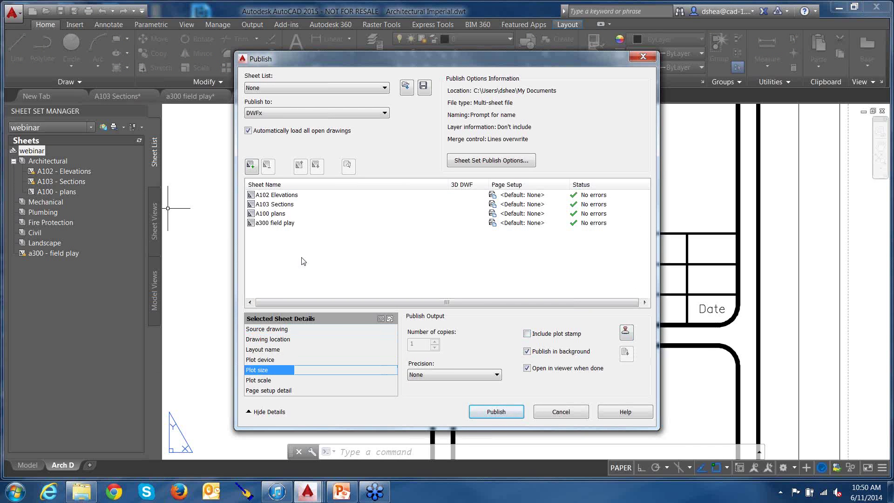
{"action": "left_click", "coordinate": [285, 195]}
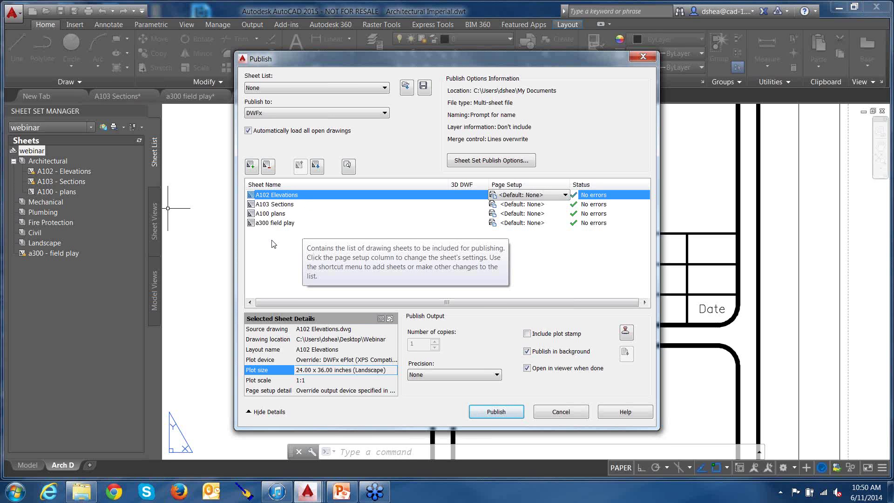
{"action": "left_click", "coordinate": [250, 166]}
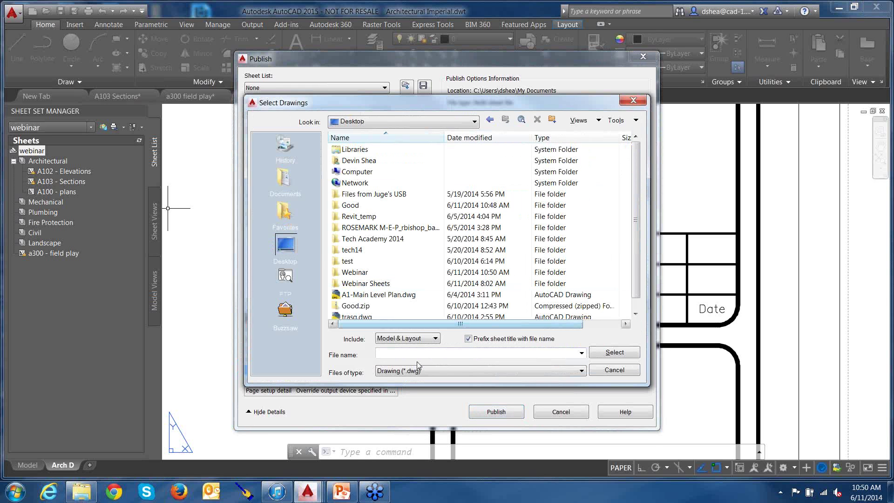
- Add all eight drawings from the Webinar folder, 0000 Blocks.dwg through SSWebPlans.dwg, to the publish list
{"action": "double_click", "coordinate": [357, 272]}
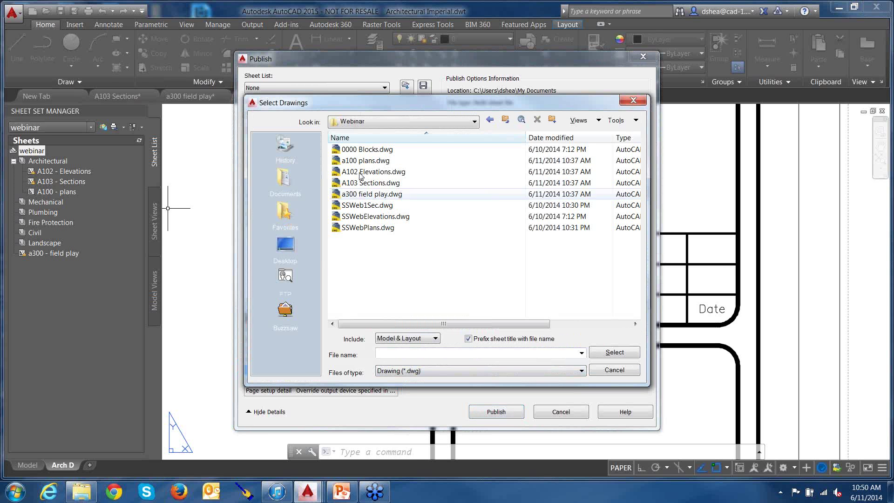
{"action": "left_click", "coordinate": [362, 150]}
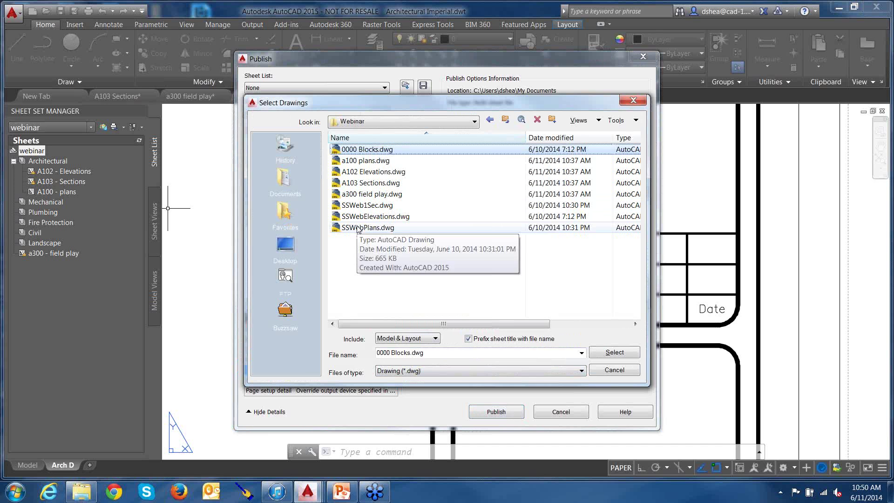
{"action": "left_click", "coordinate": [358, 229], "text": "shift"}
{"action": "left_click", "coordinate": [611, 354]}
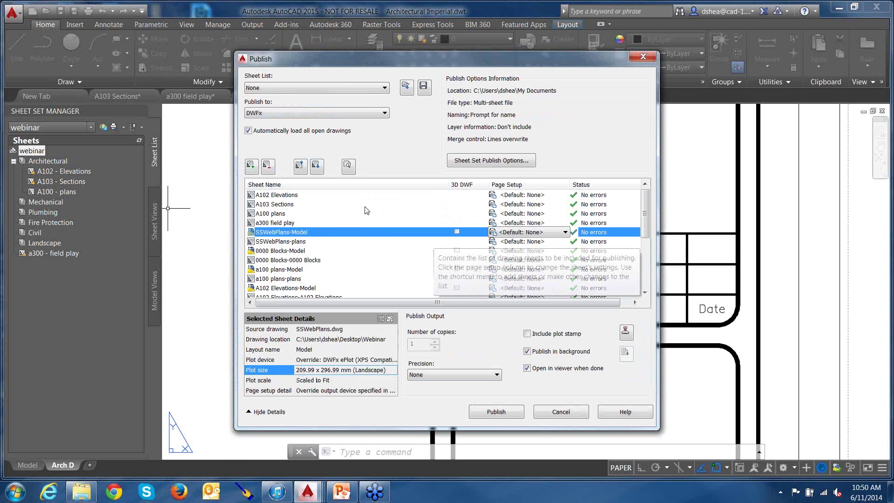
- Review the expanded list, check SSWebPlans-Model's page setup choices, and open Sheet Set Publish Options
{"action": "scroll", "coordinate": [379, 268], "scroll_direction": "down", "scroll_amount": 4}
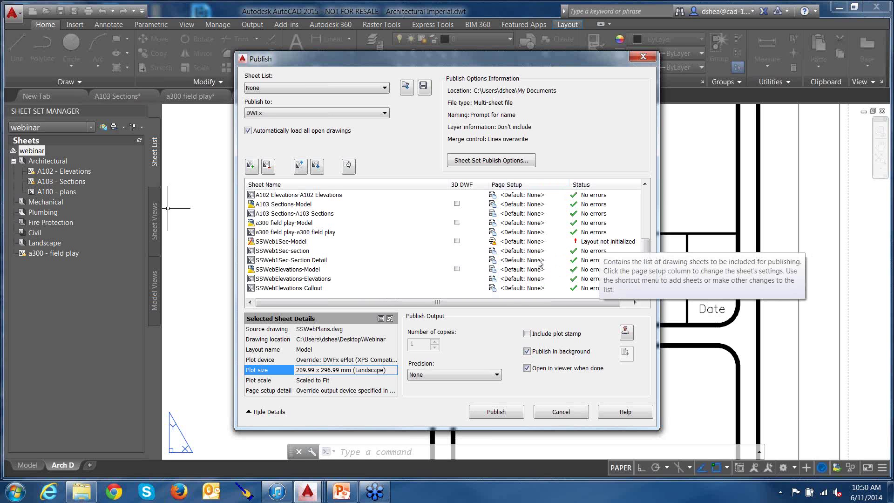
{"action": "scroll", "coordinate": [641, 190], "scroll_direction": "up", "scroll_amount": 4}
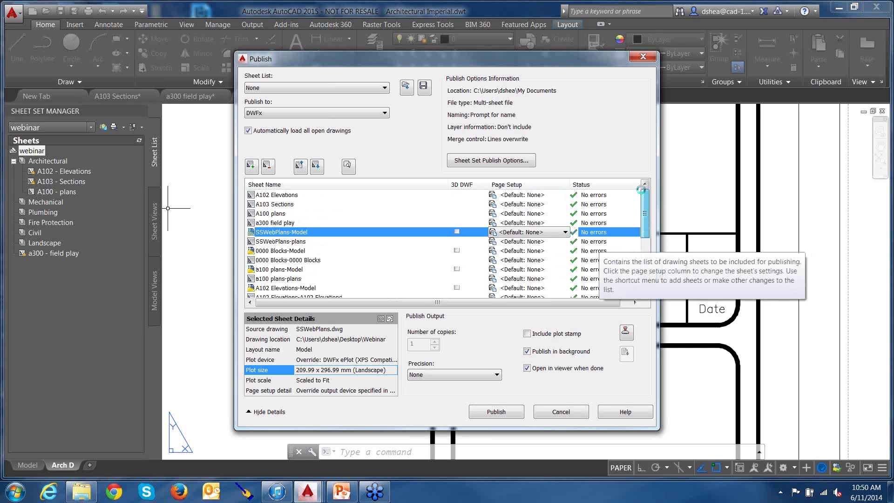
{"action": "left_click", "coordinate": [566, 232]}
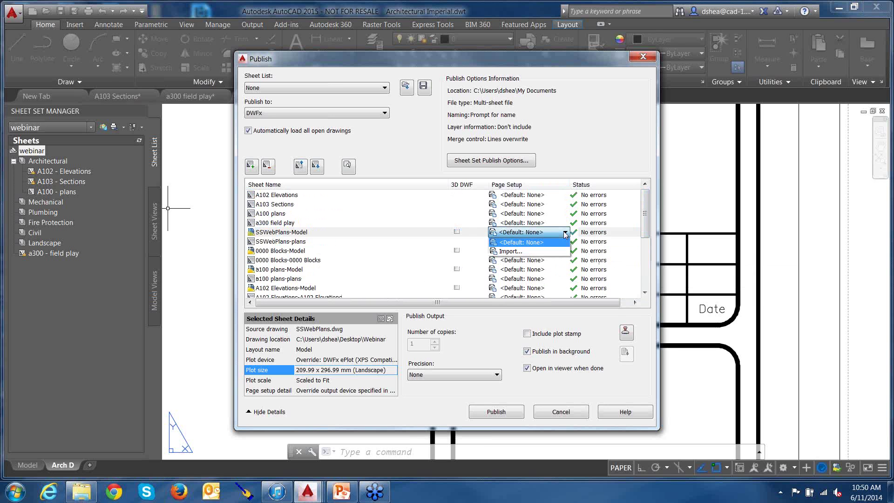
{"action": "scroll", "coordinate": [645, 215], "scroll_direction": "down", "scroll_amount": 4}
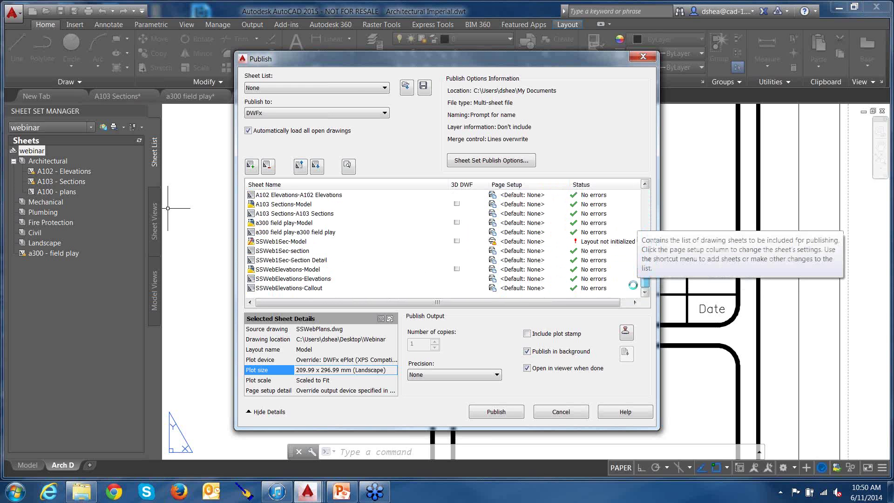
{"action": "left_click", "coordinate": [529, 164]}
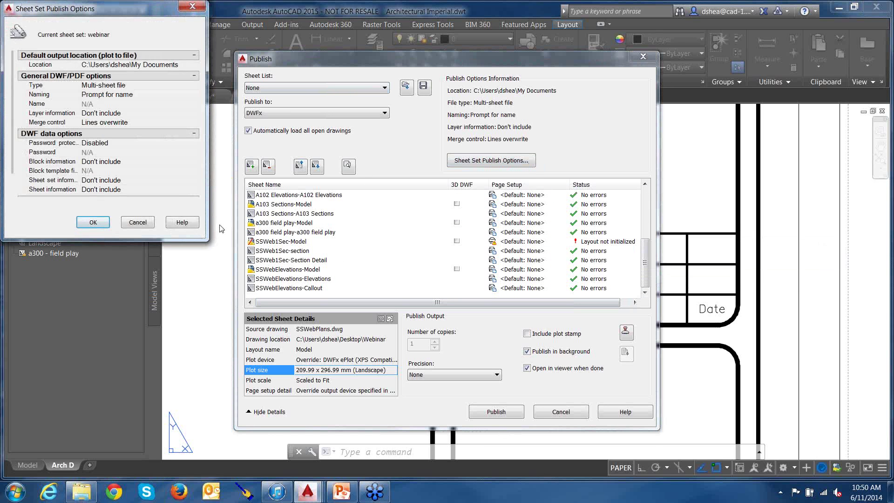
{"action": "left_click_drag", "start_coordinate": [206, 237], "coordinate": [278, 331]}
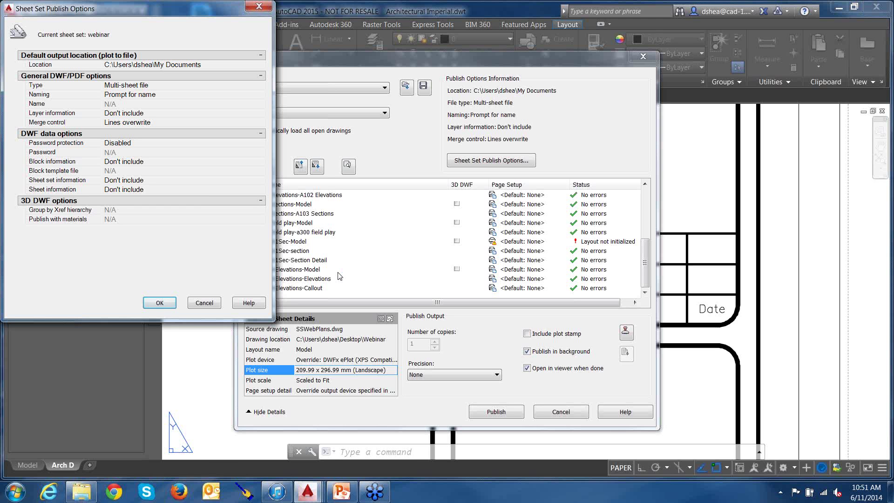
{"action": "left_click", "coordinate": [203, 302]}
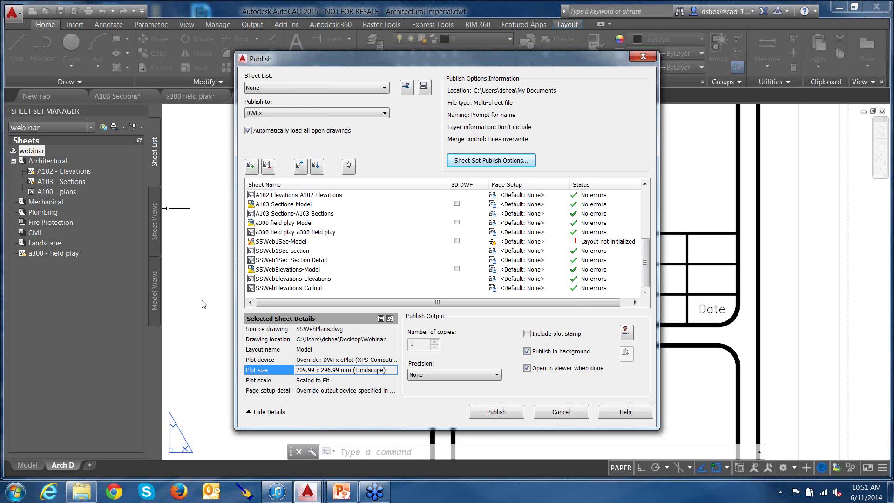
{"action": "left_click", "coordinate": [570, 413]}
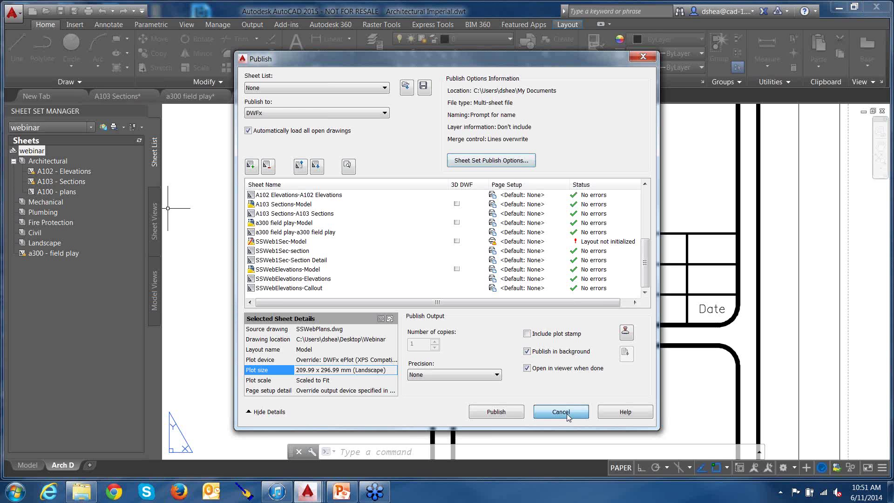
- Decline saving the current sheet list so the Publish dialog closes
{"action": "left_click", "coordinate": [508, 246]}
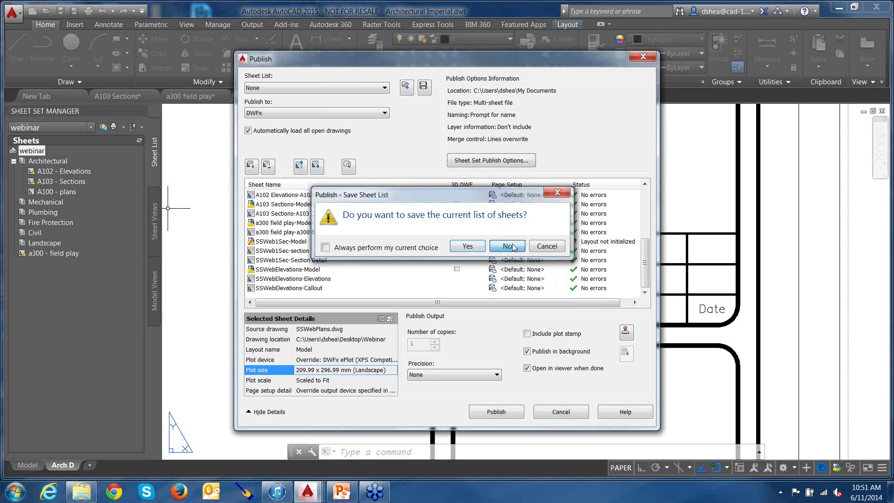
{"action": "scroll", "coordinate": [579, 176], "scroll_direction": "down", "scroll_amount": 5}
{"action": "scroll", "coordinate": [536, 177], "scroll_direction": "up", "scroll_amount": 3}
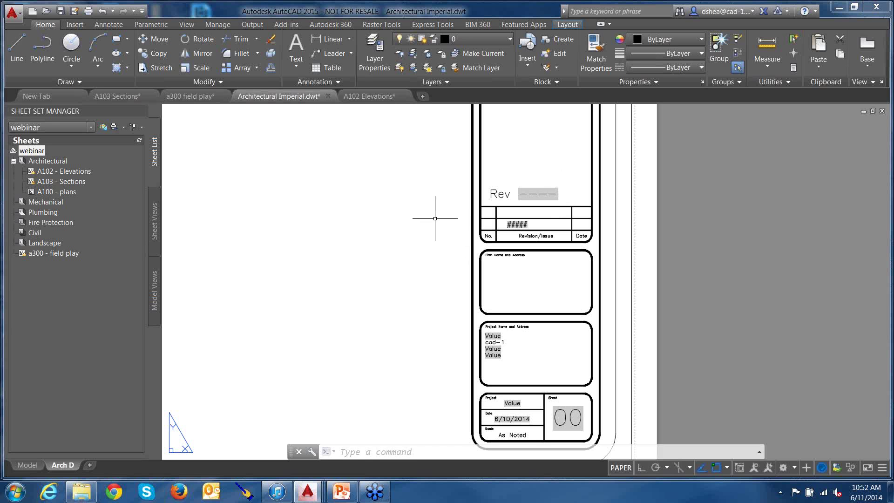
- Start Publish to PDF for the webinar sheet set, then cancel the webinar.pdf save prompt
{"action": "right_click", "coordinate": [37, 152]}
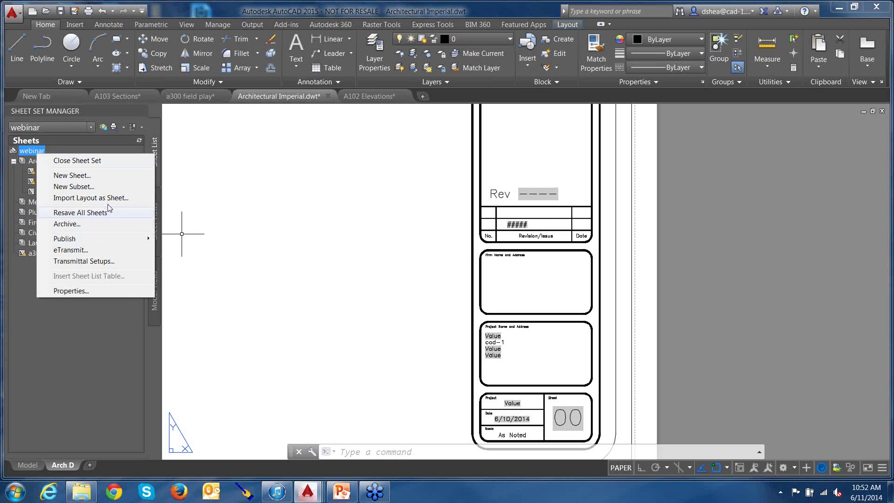
{"action": "mouse_move", "coordinate": [113, 239]}
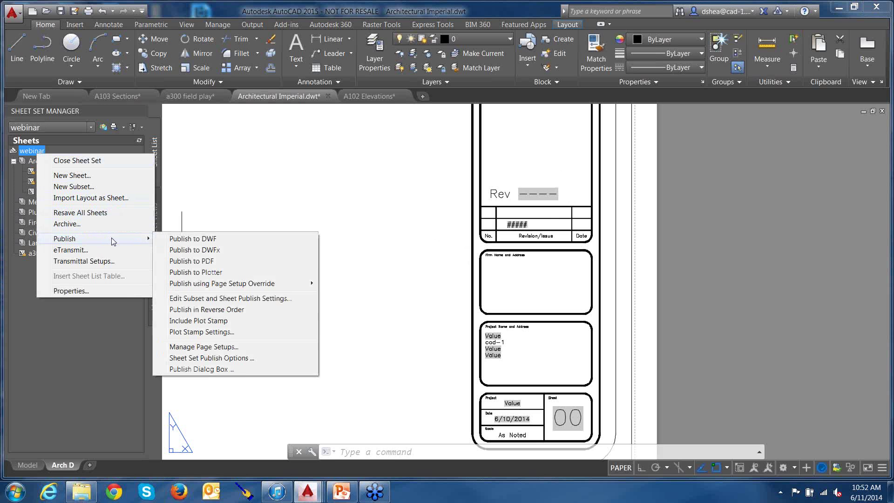
{"action": "left_click", "coordinate": [224, 262]}
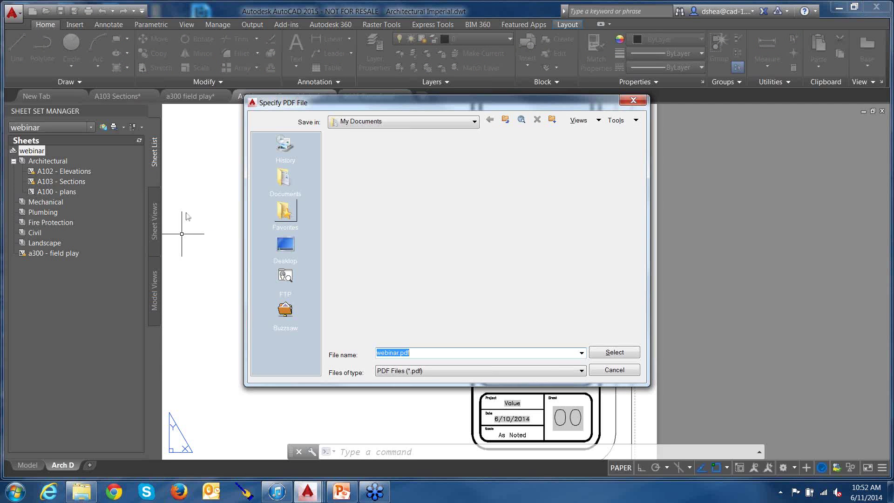
{"action": "key", "text": "Escape"}
{"action": "right_click", "coordinate": [32, 151]}
{"action": "mouse_move", "coordinate": [93, 237]}
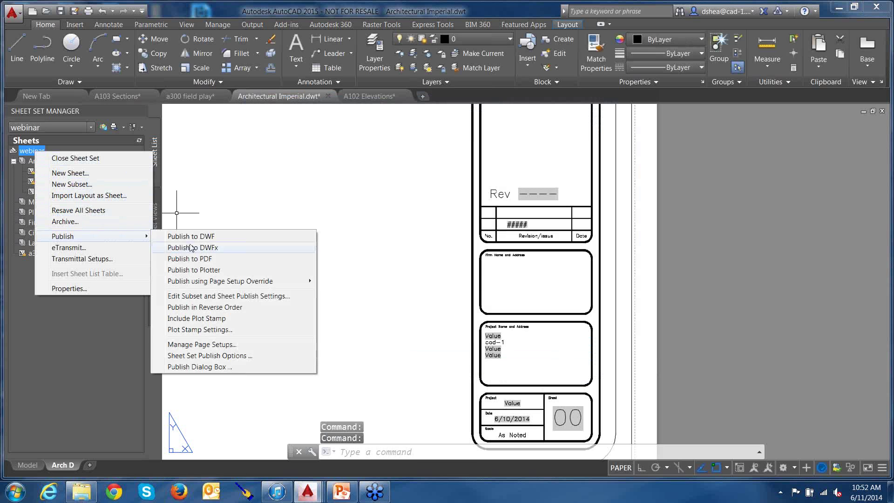
- Send the webinar sheet set to the plotter, then reopen its Publish dialog
{"action": "left_click", "coordinate": [208, 273]}
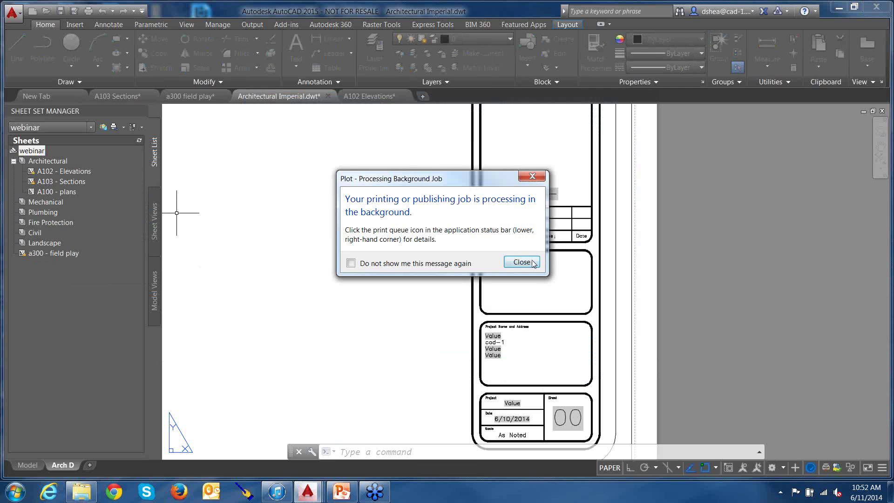
{"action": "right_click", "coordinate": [29, 150]}
{"action": "mouse_move", "coordinate": [74, 234]}
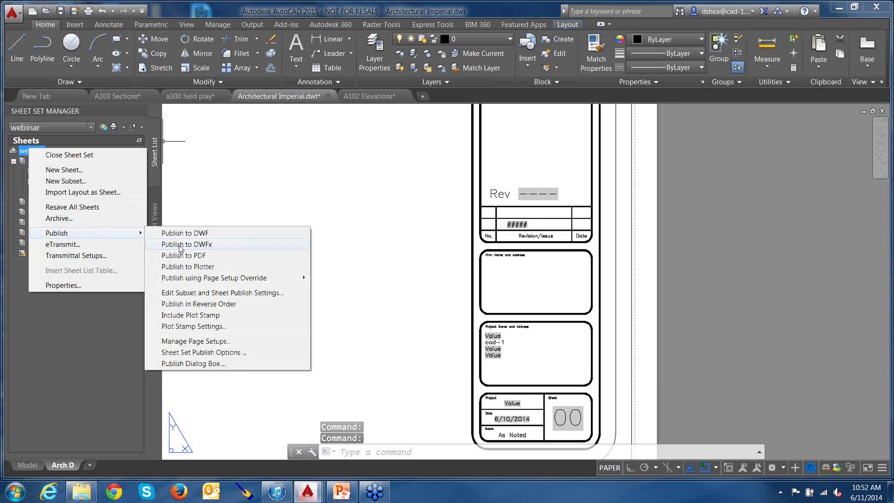
{"action": "left_click", "coordinate": [211, 364]}
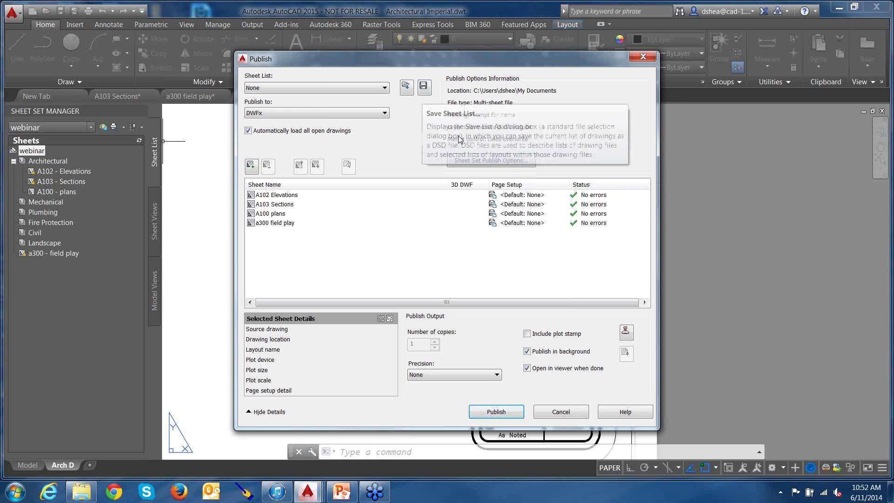
{"action": "left_click", "coordinate": [473, 161]}
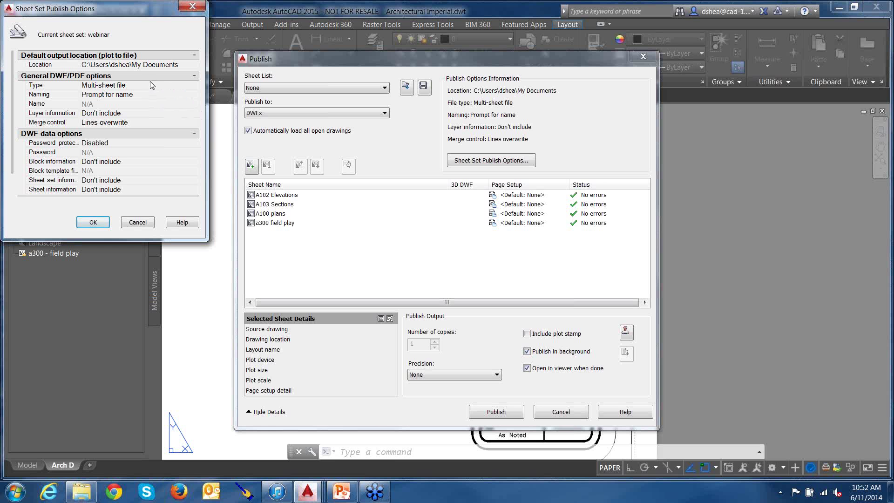
{"action": "left_click_drag", "start_coordinate": [208, 76], "coordinate": [320, 77]}
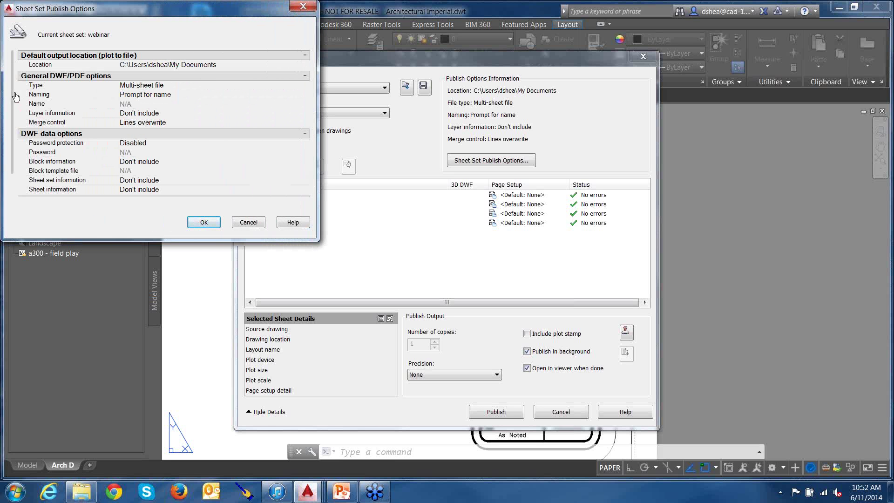
{"action": "left_click_drag", "start_coordinate": [12, 96], "coordinate": [12, 148]}
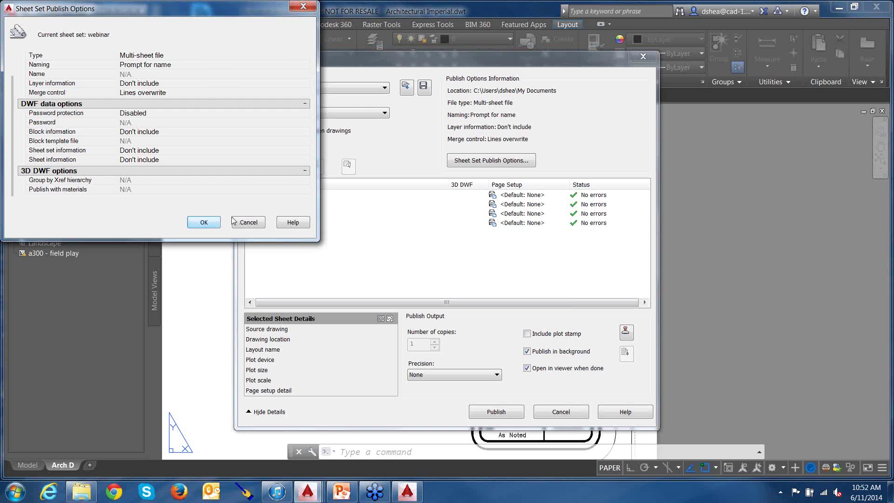
{"action": "left_click", "coordinate": [254, 223]}
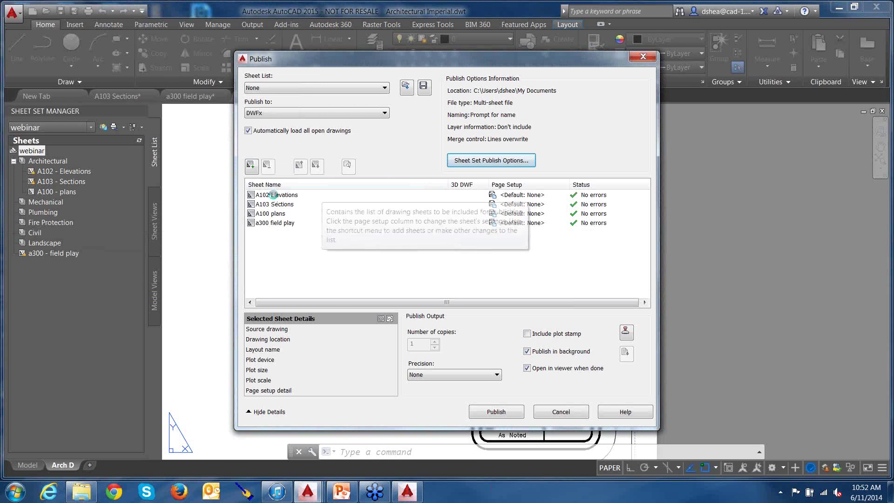
- Turn off Publish in background, try publishing, and cancel the webinar.dwfx save prompt
{"action": "right_click", "coordinate": [274, 195]}
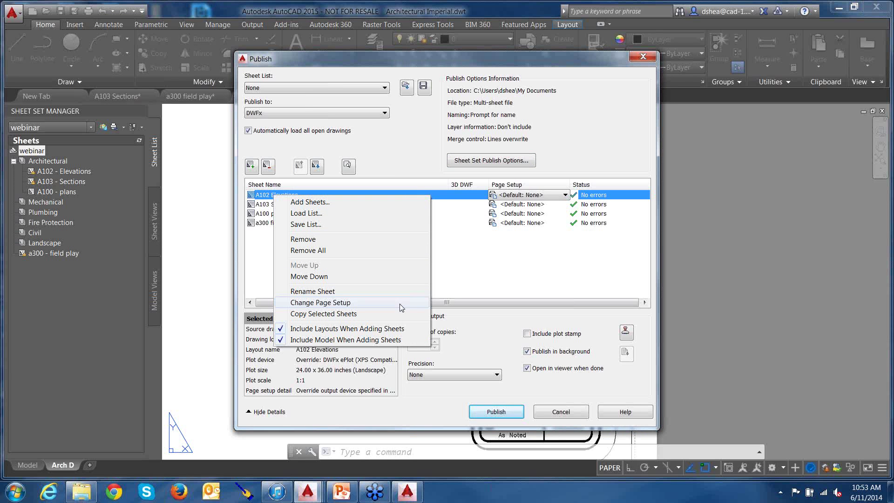
{"action": "left_click", "coordinate": [435, 414]}
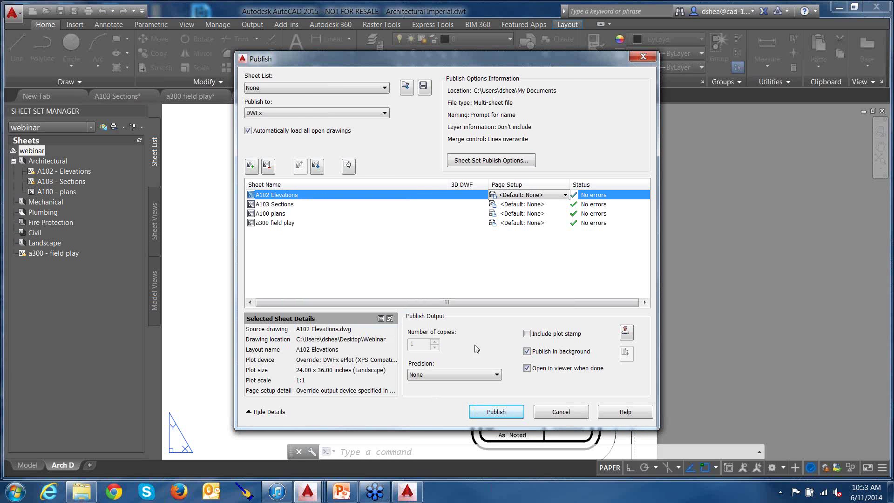
{"action": "left_click", "coordinate": [528, 351]}
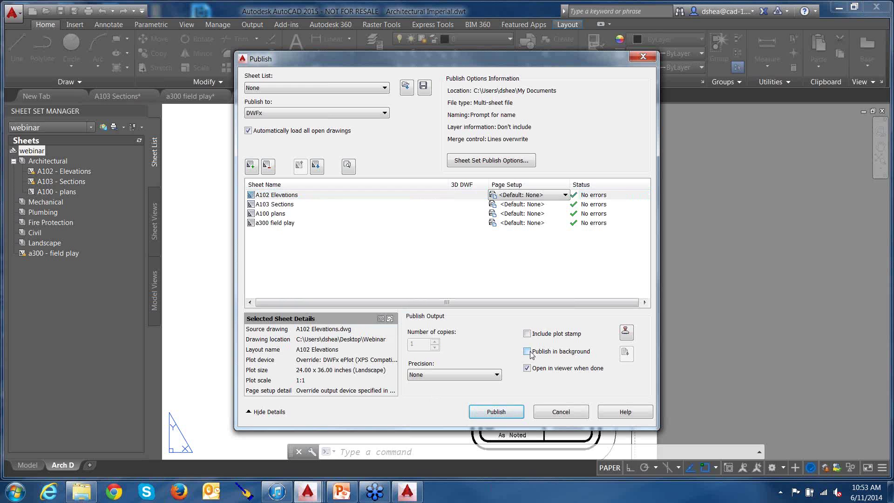
{"action": "left_click", "coordinate": [515, 413]}
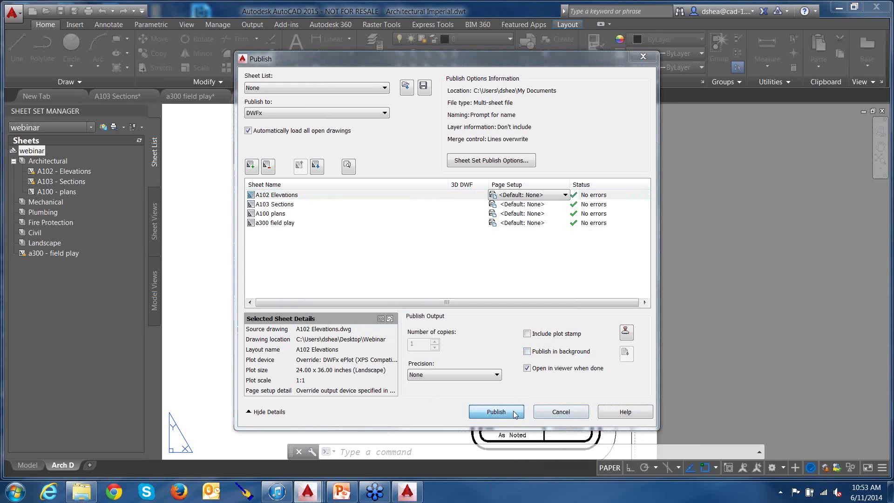
{"action": "left_click", "coordinate": [613, 369]}
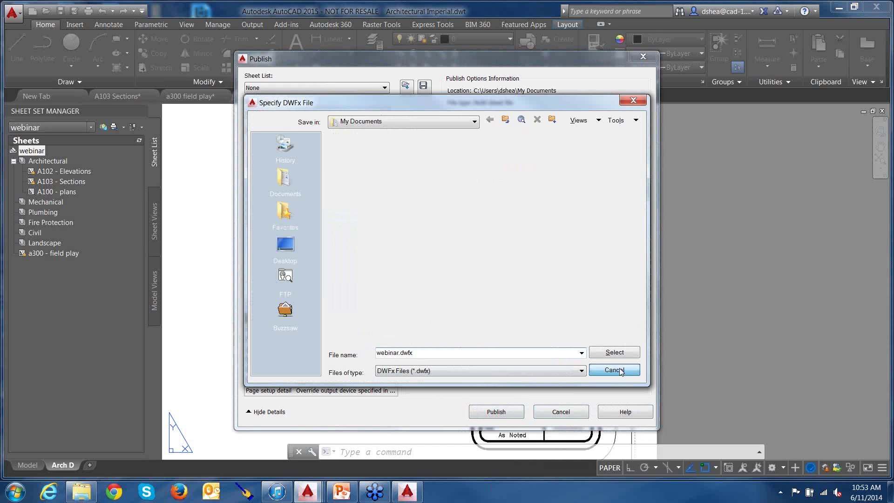
{"action": "left_click", "coordinate": [579, 417]}
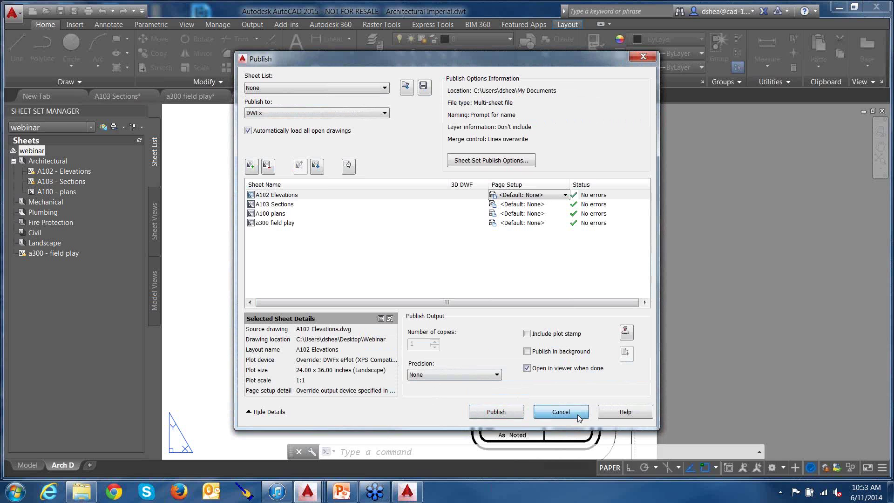
- Publish the webinar sheet set to the plotter again and acknowledge the background job notice
{"action": "right_click", "coordinate": [29, 151]}
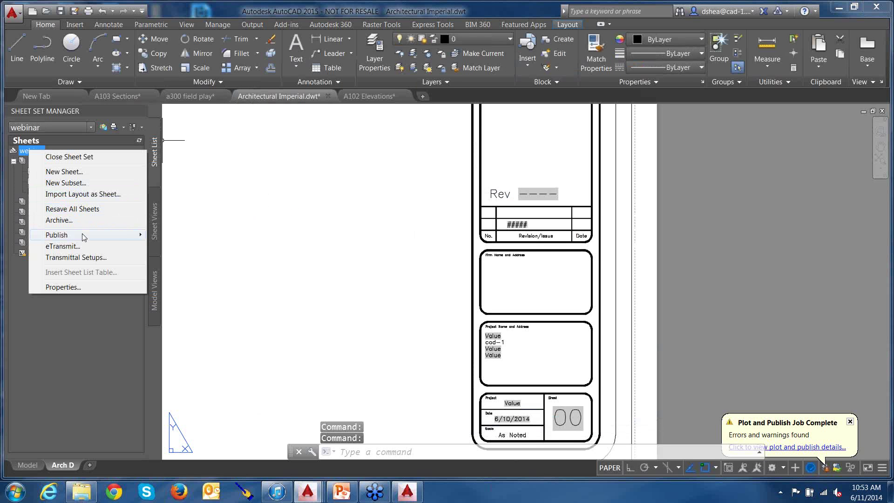
{"action": "mouse_move", "coordinate": [82, 235]}
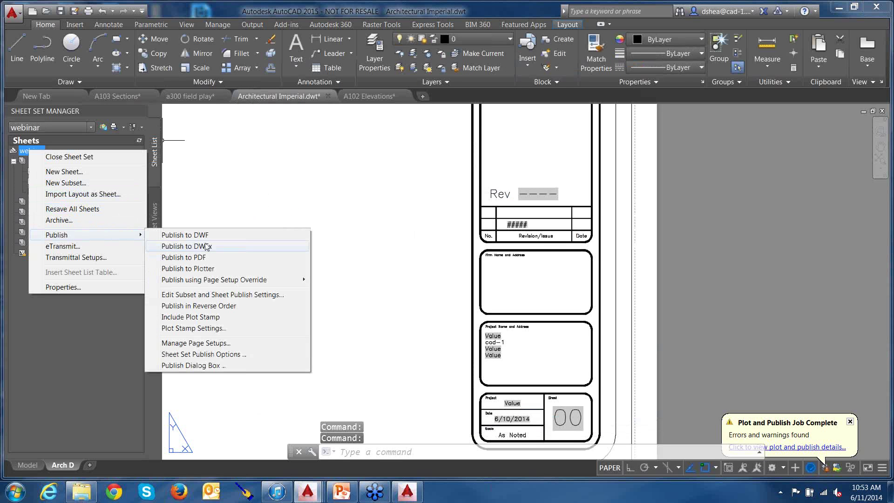
{"action": "left_click", "coordinate": [223, 269]}
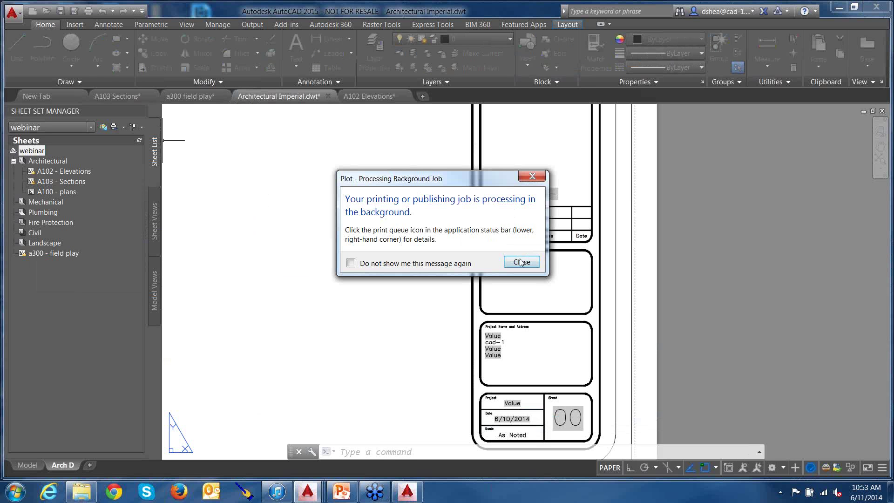
{"action": "key", "text": "Return"}
{"action": "right_click", "coordinate": [37, 151]}
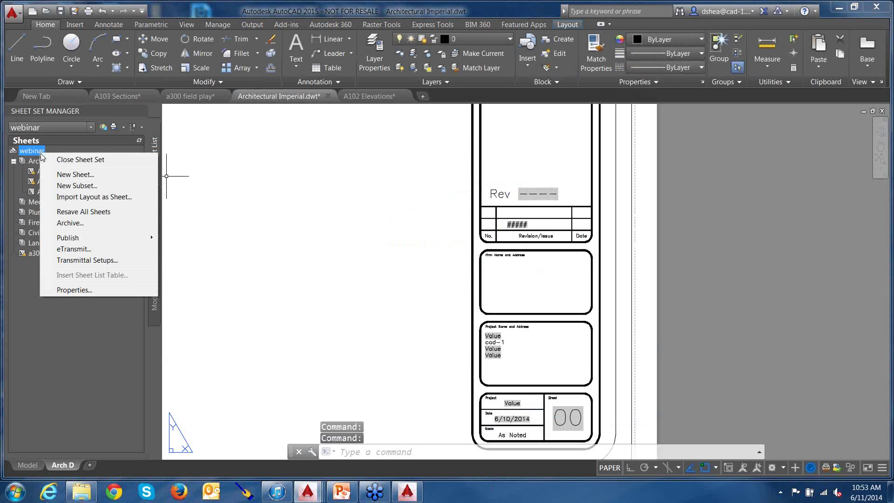
- In an enlarged Sheet Set Publish Options dialog, change File format from DWFx to DWF
{"action": "mouse_move", "coordinate": [103, 236]}
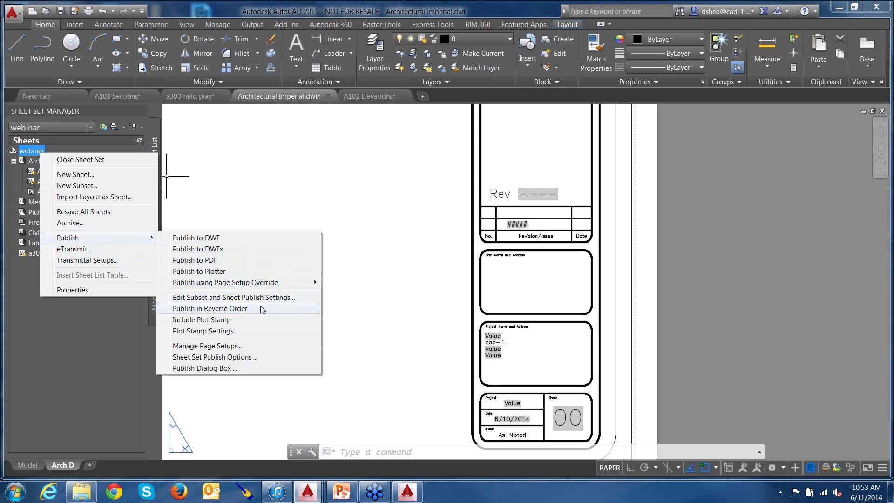
{"action": "left_click", "coordinate": [245, 357]}
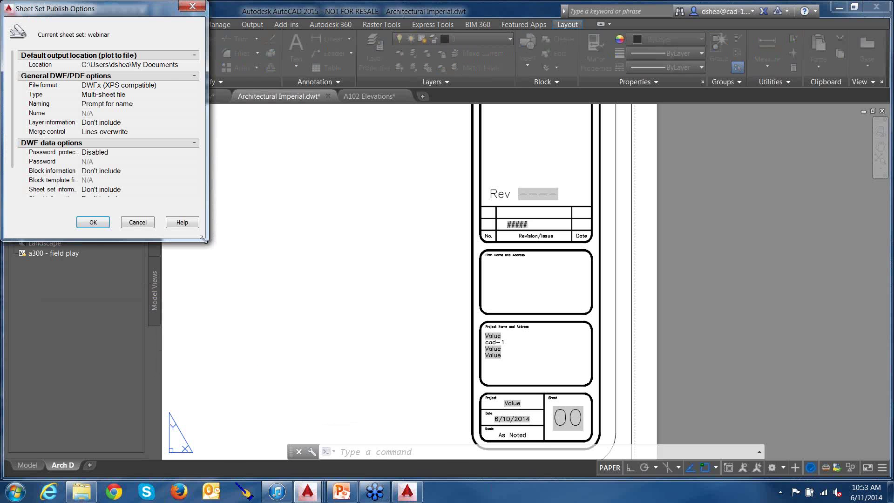
{"action": "left_click_drag", "start_coordinate": [215, 247], "coordinate": [368, 365]}
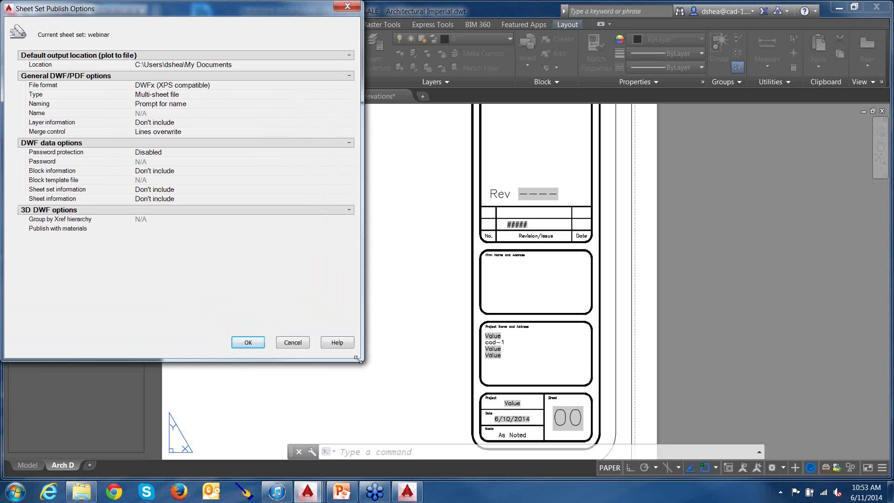
{"action": "left_click", "coordinate": [266, 86]}
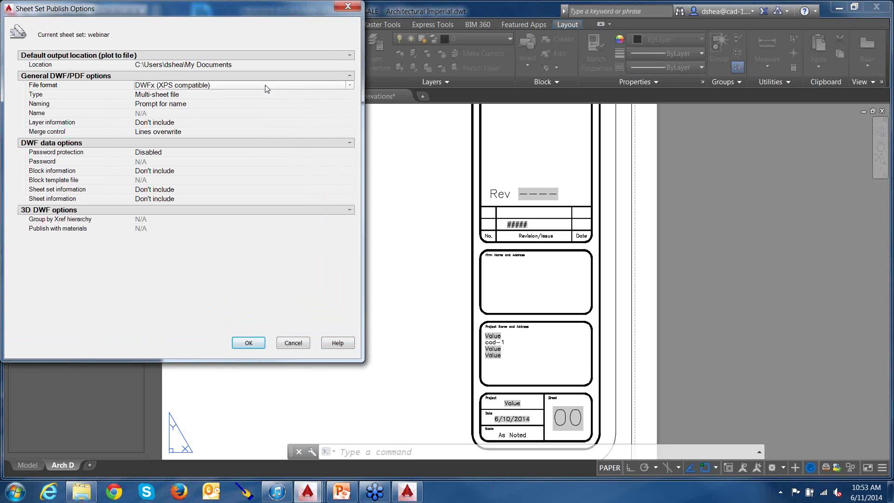
{"action": "left_click", "coordinate": [350, 85]}
{"action": "scroll", "coordinate": [326, 103], "scroll_direction": "down", "scroll_amount": 1}
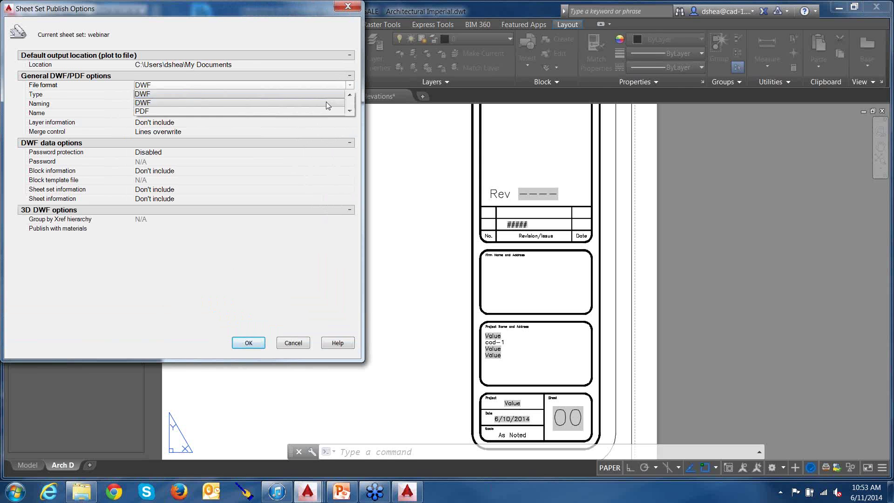
{"action": "left_click", "coordinate": [327, 103]}
{"action": "left_click", "coordinate": [350, 85]}
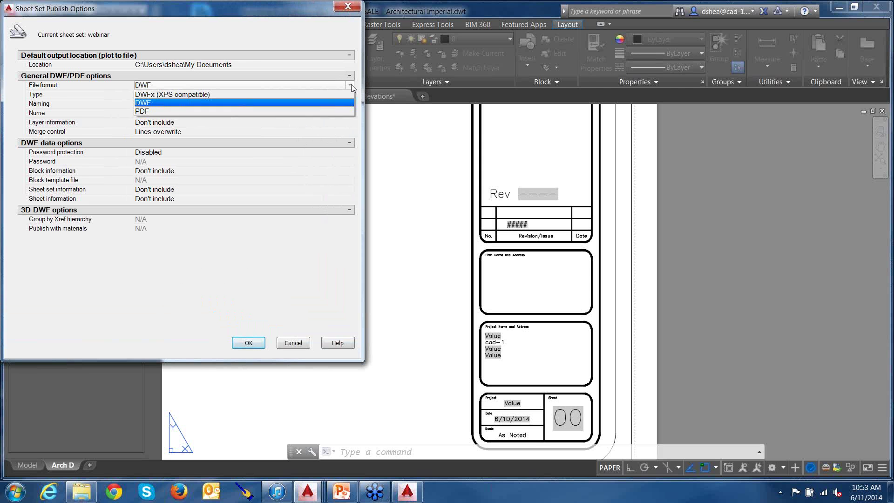
{"action": "left_click", "coordinate": [299, 343]}
{"action": "left_click", "coordinate": [299, 343]}
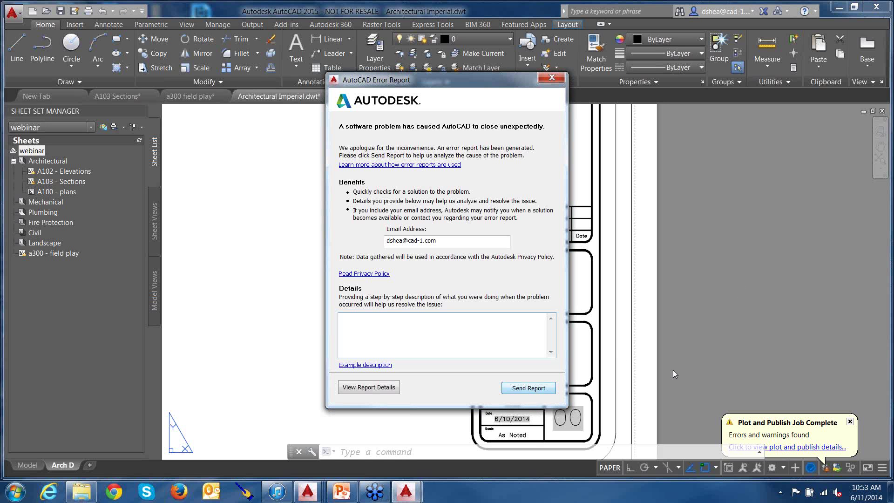
- Send the AutoCAD crash error report to Autodesk
{"action": "left_click", "coordinate": [521, 389]}
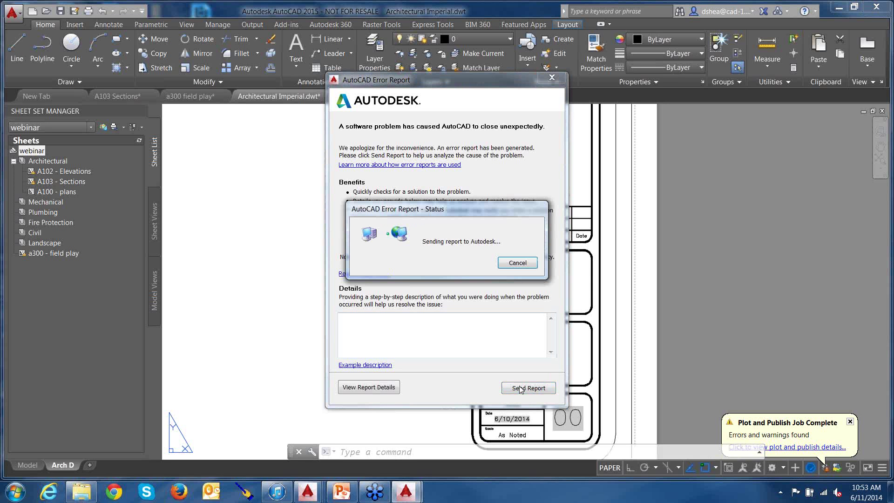